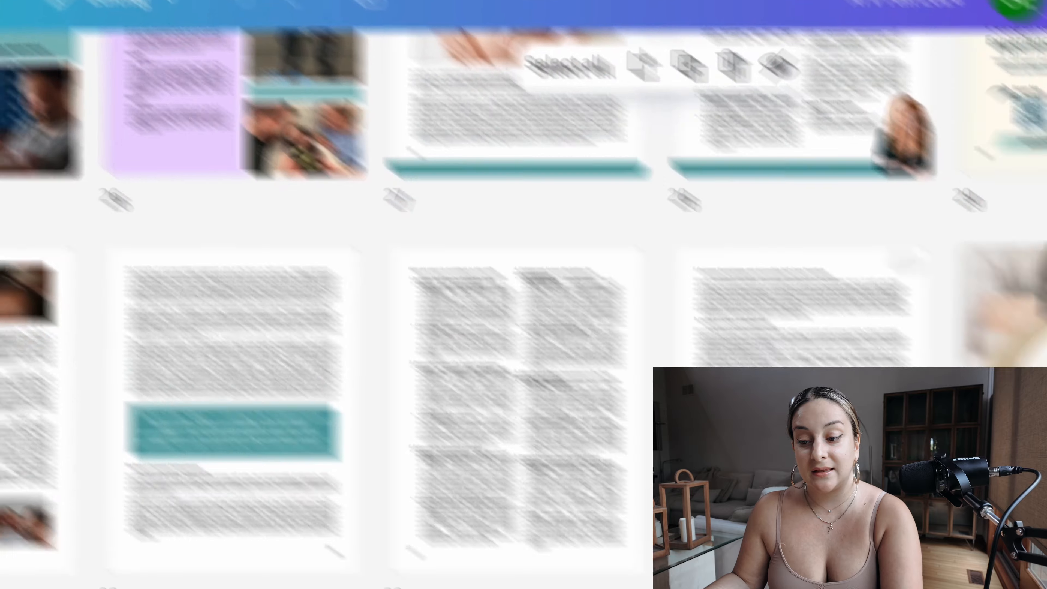
Step: Switch to the ATV Fall 2024_20240912_144824_0000.pdf design and examine the main body text block on page 18
scroll(890, 555, "down", 5)
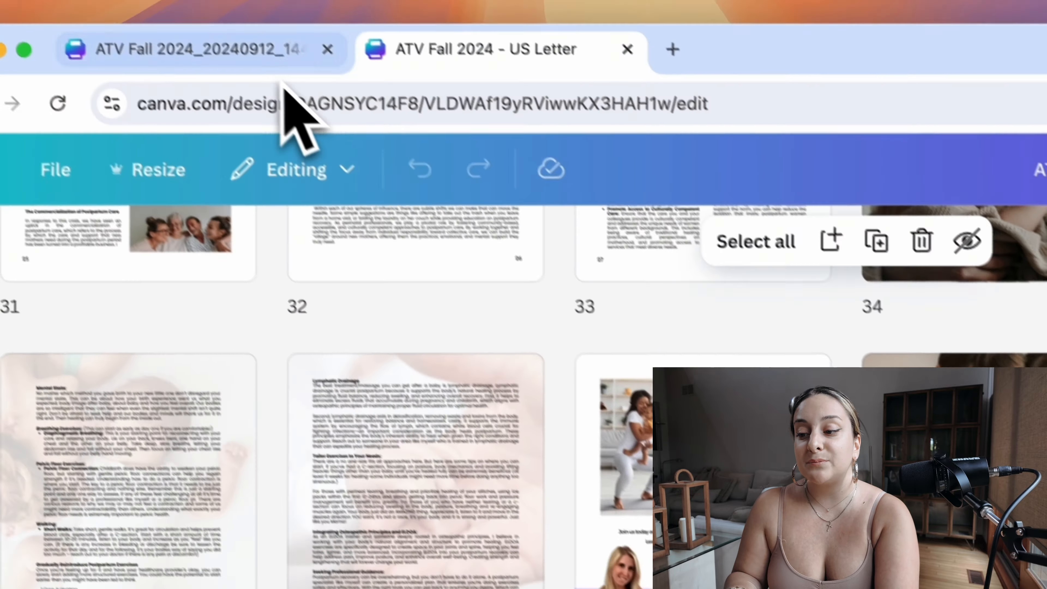
left_click(288, 51)
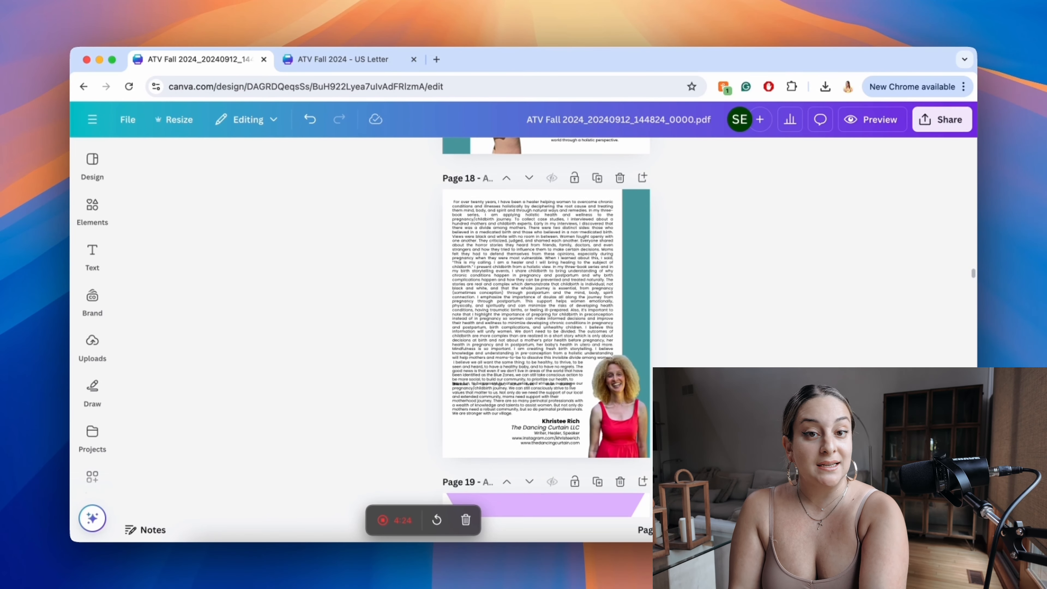
left_click(465, 243)
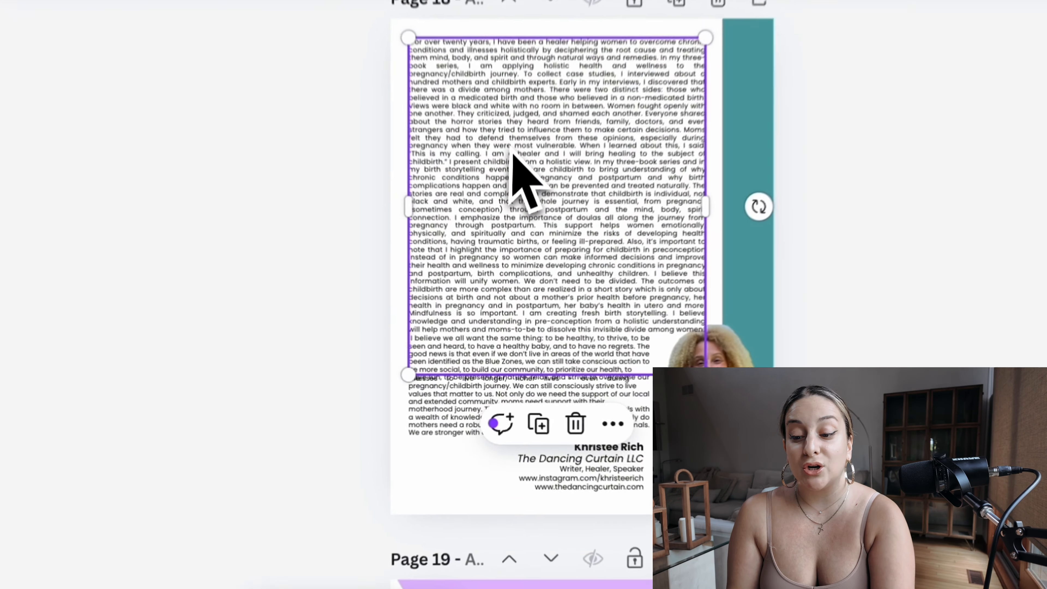
scroll(465, 243, "down", 10)
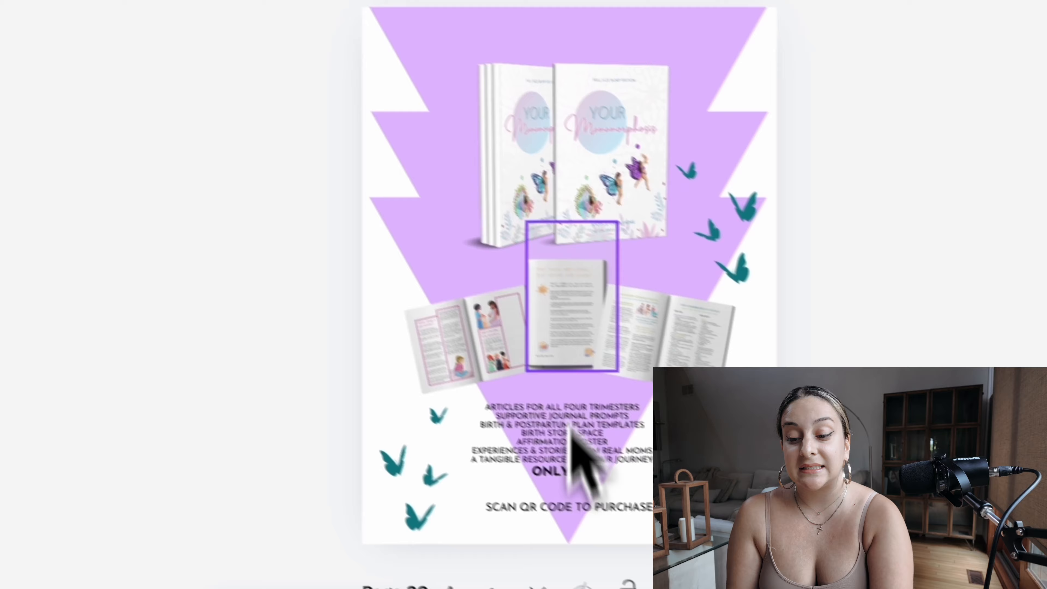
scroll(572, 429, "up", 10)
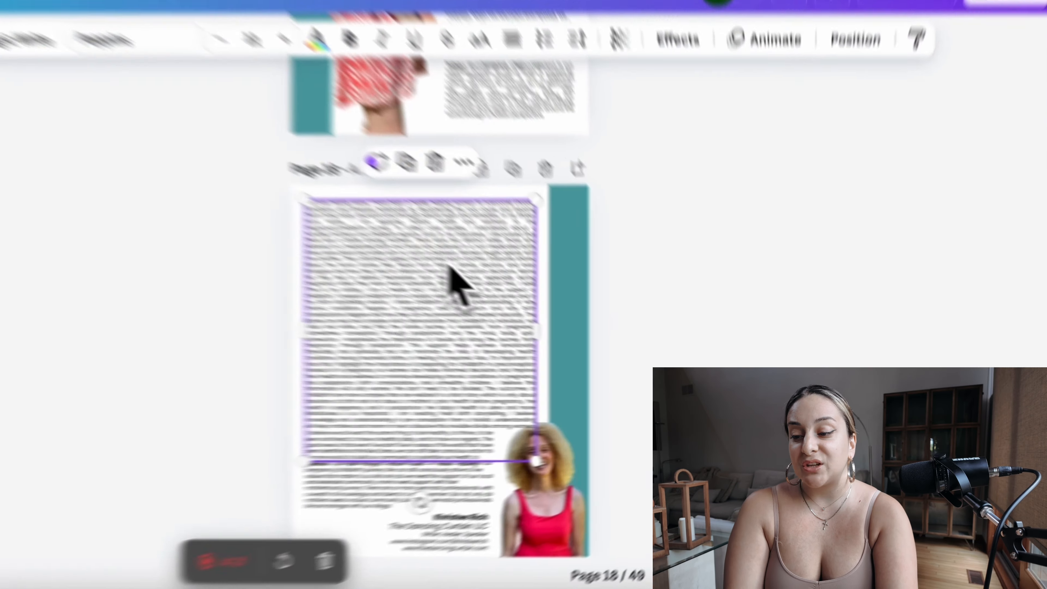
double_click(548, 327)
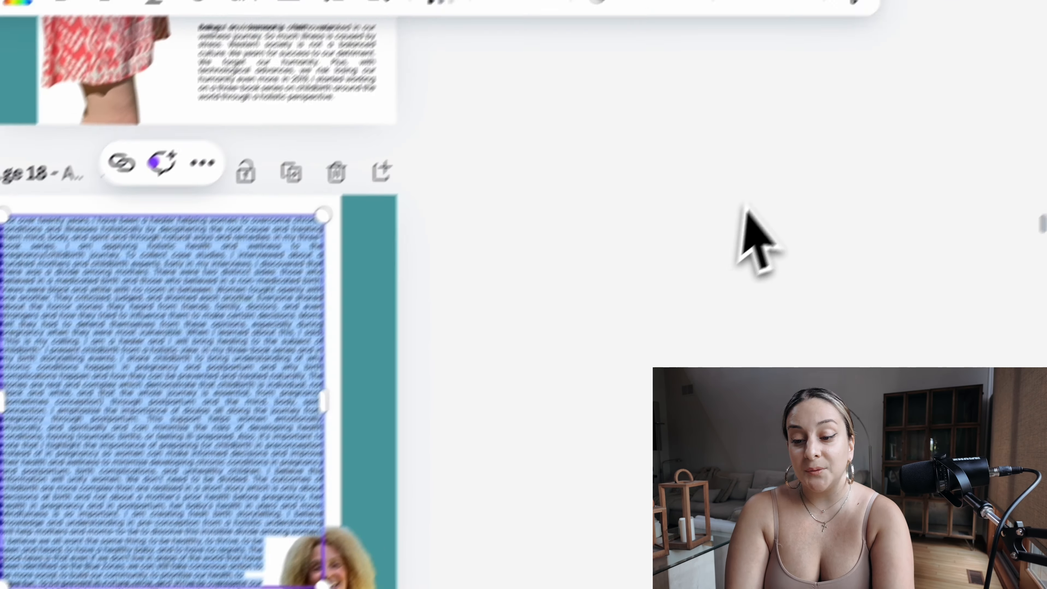
left_click(747, 211)
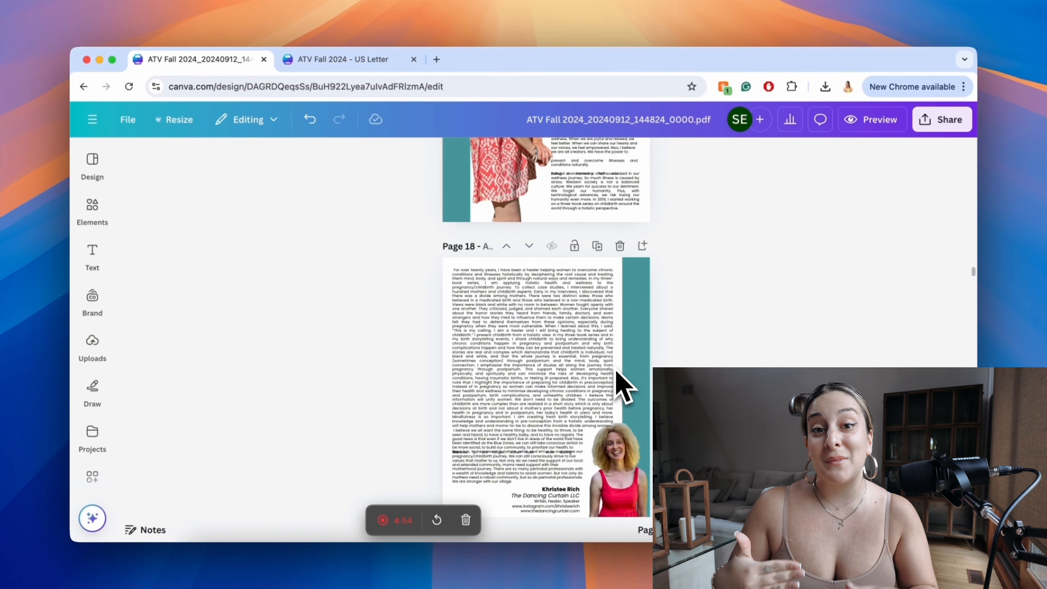
Step: Narrow page 18's main body text block from its left edge to widen the margin, and move the block slightly down
left_click(557, 328)
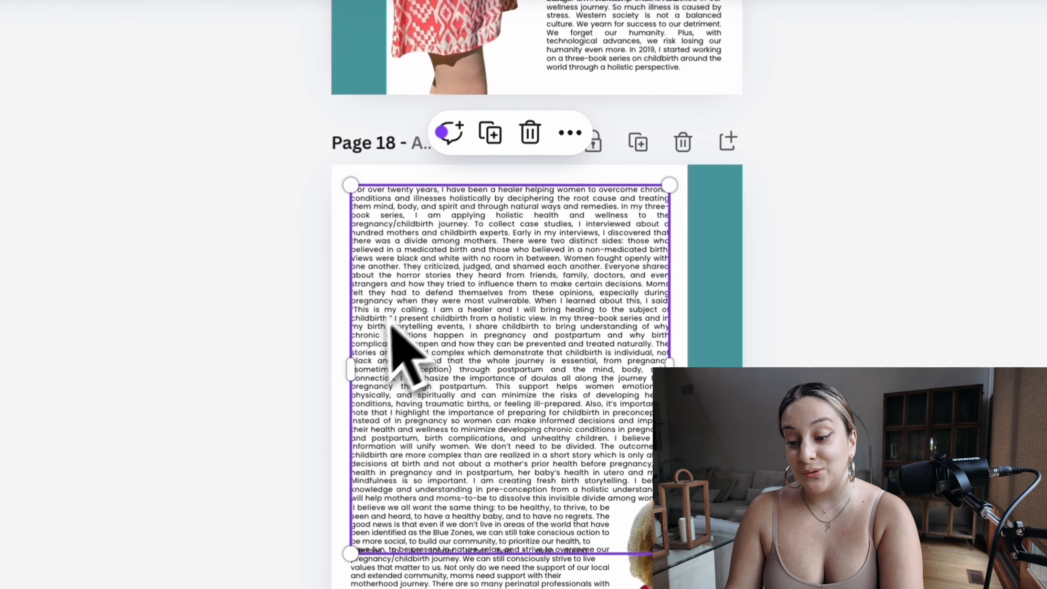
left_click_drag(352, 346, 388, 362)
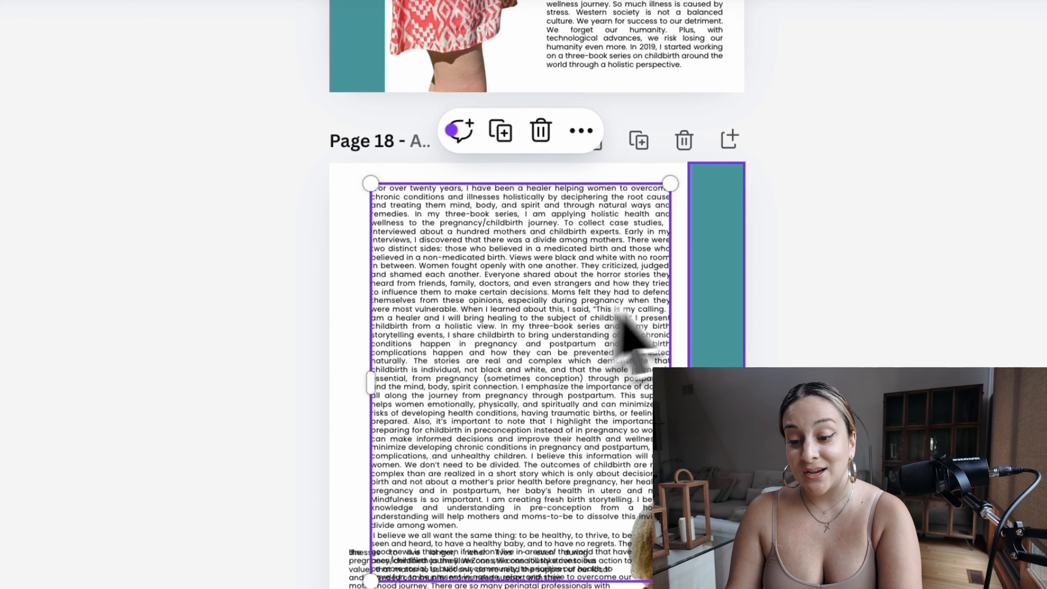
left_click_drag(603, 273, 604, 280)
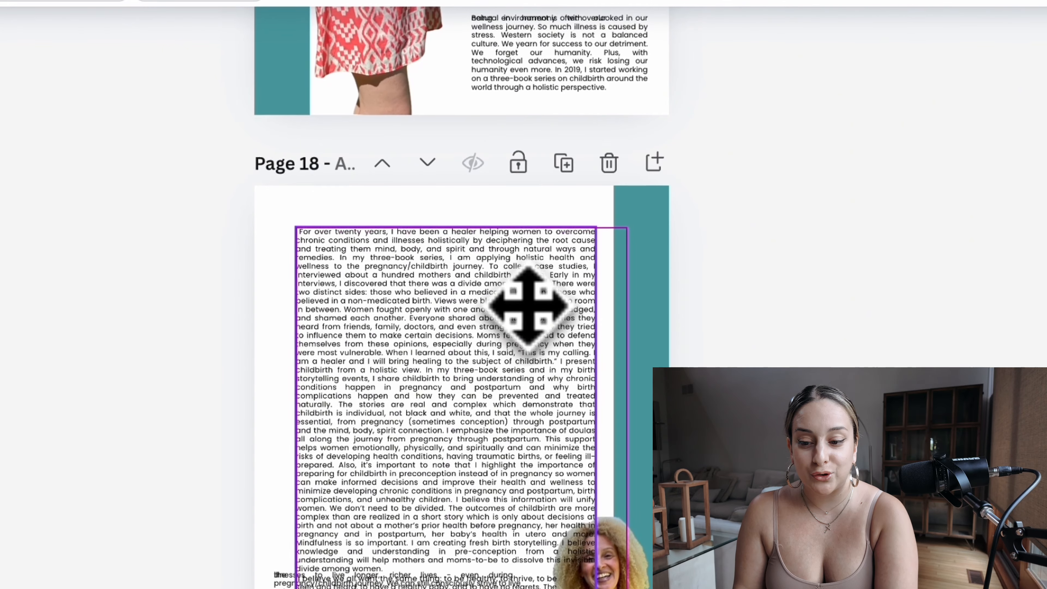
left_click(529, 307)
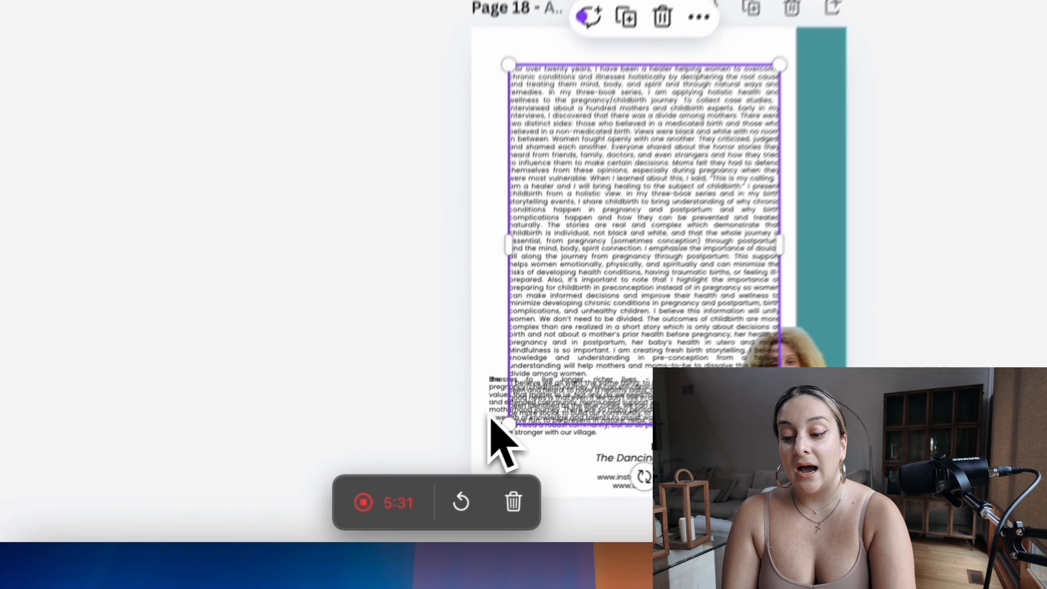
Step: Move page 18's overlapping closing paragraph down below the main body text, aligning it with that block's left edge
left_click(520, 444)
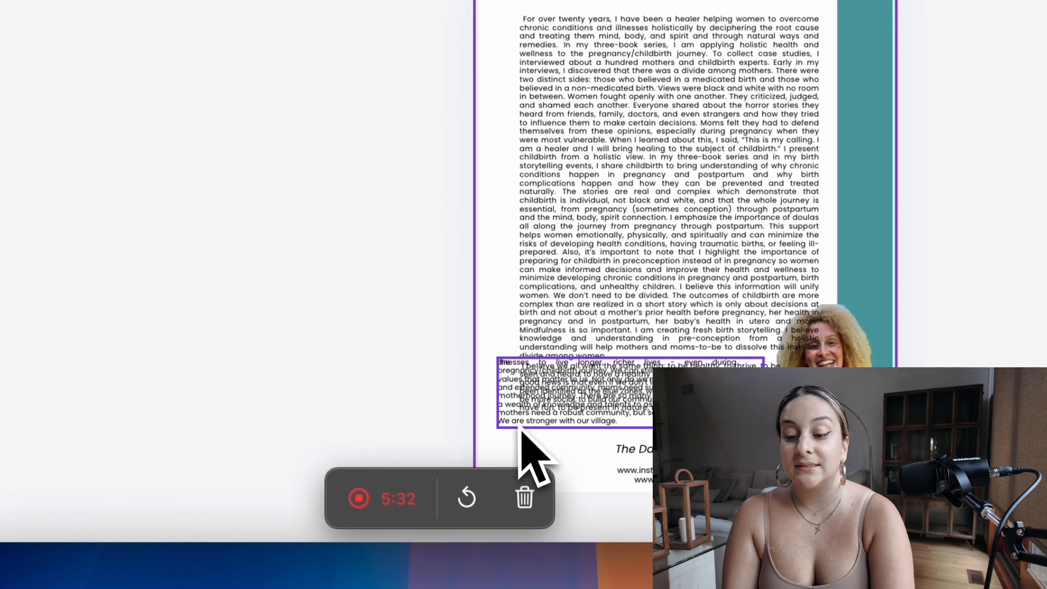
left_click_drag(506, 434, 542, 487)
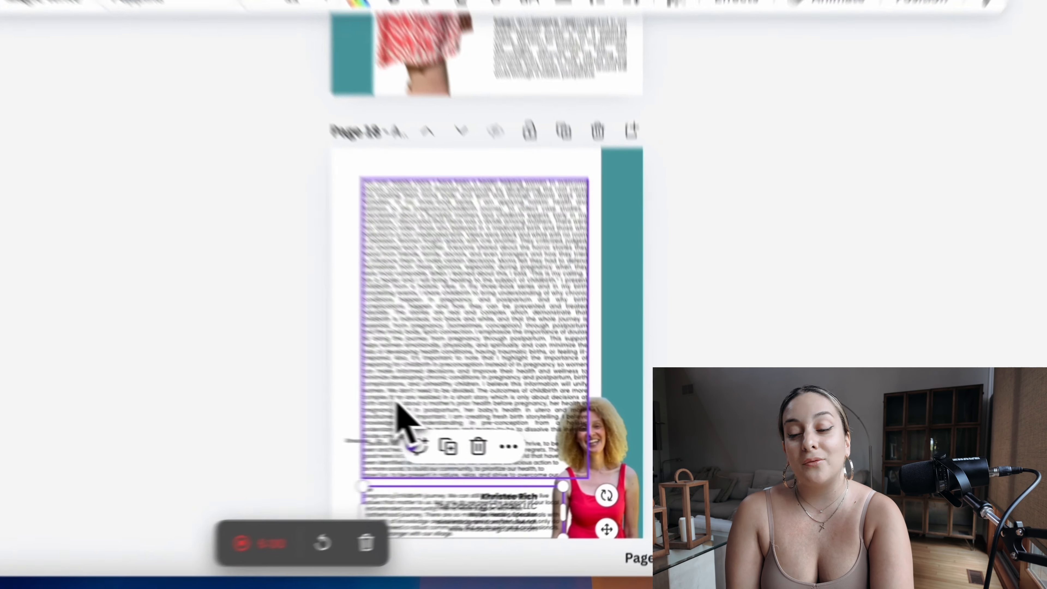
left_click_drag(488, 414, 494, 413)
left_click_drag(325, 351, 324, 351)
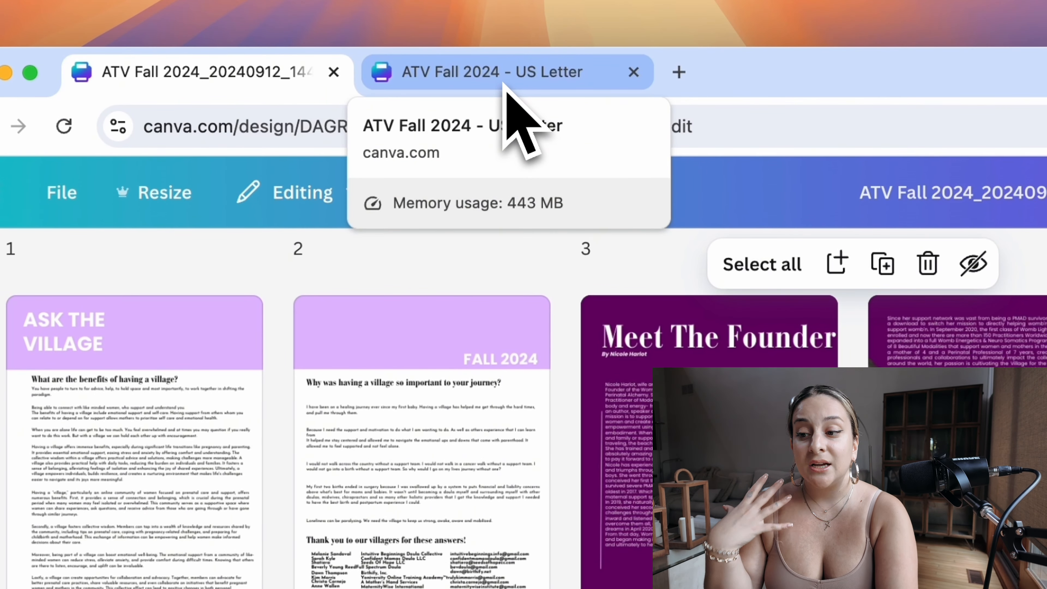
Step: Switch to the ATV Fall 2024 - US Letter design and examine its page layouts, including the margins and two-column text on page 33
left_click(505, 82)
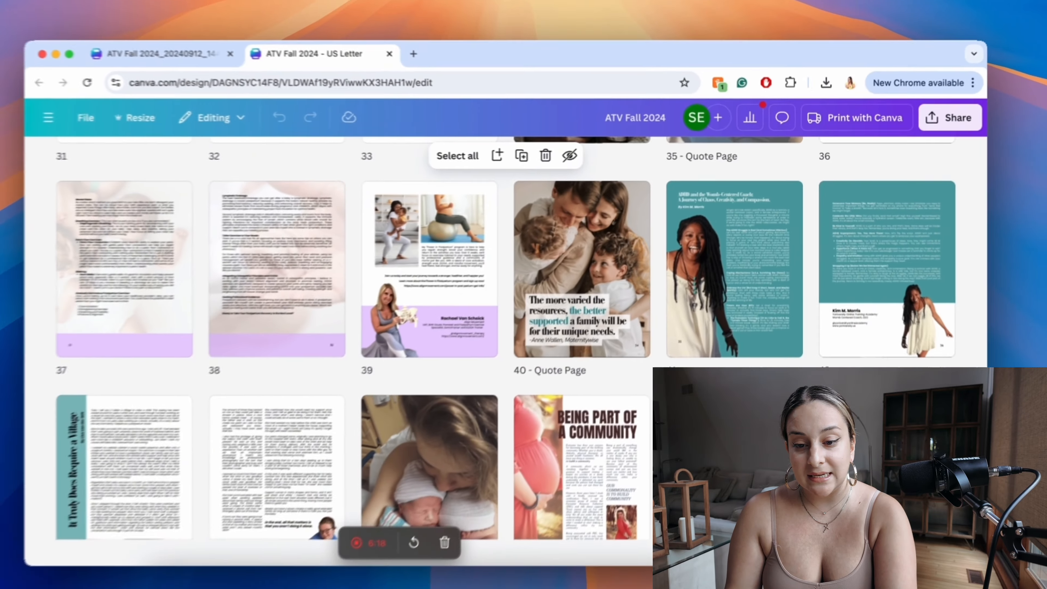
scroll(524, 328, "down", 2)
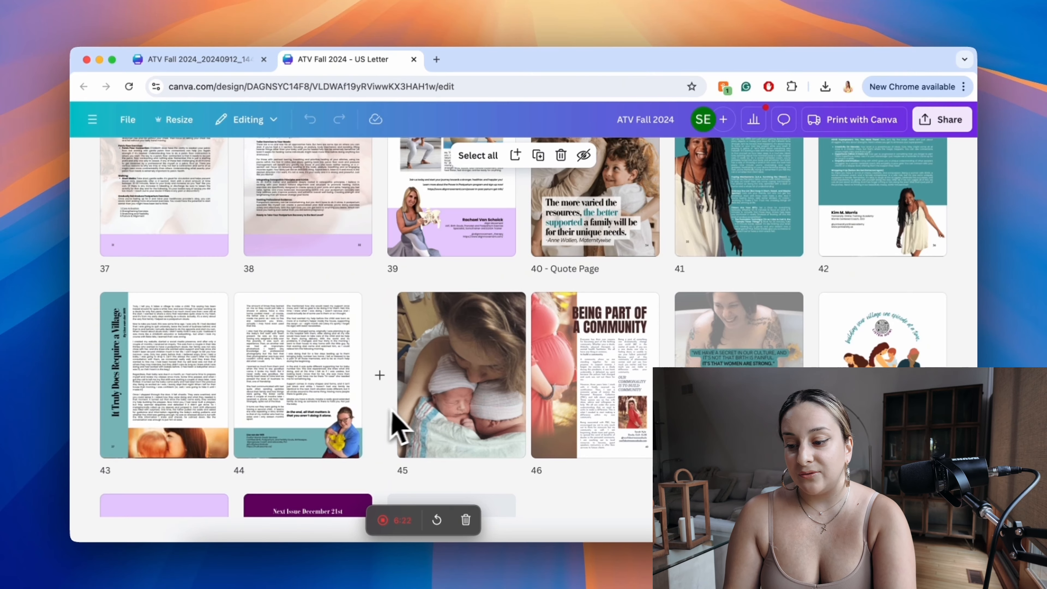
scroll(387, 419, "down", 5)
scroll(381, 411, "up", 10)
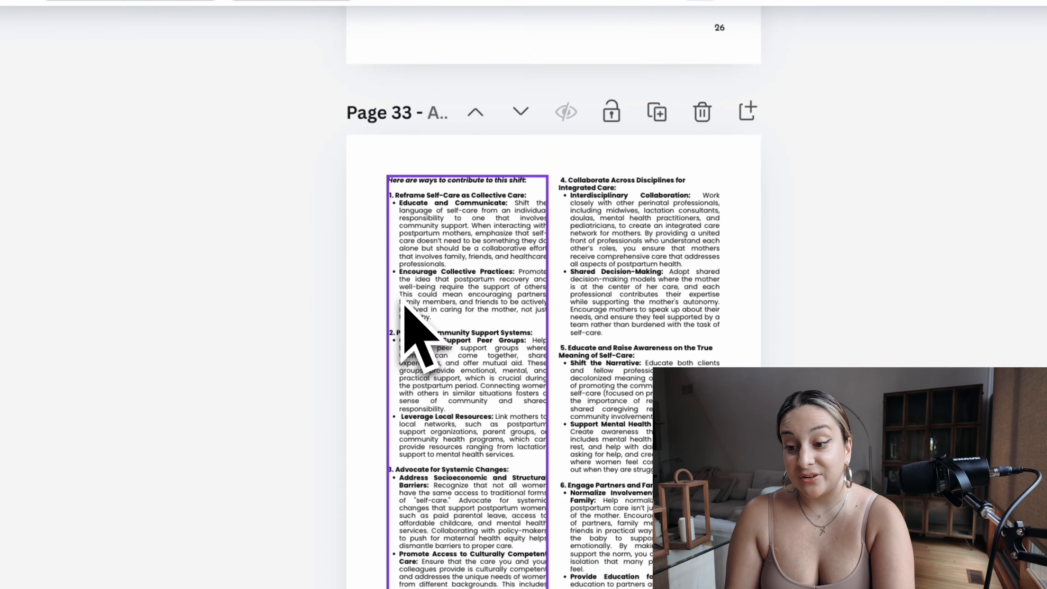
scroll(403, 300, "up", 1)
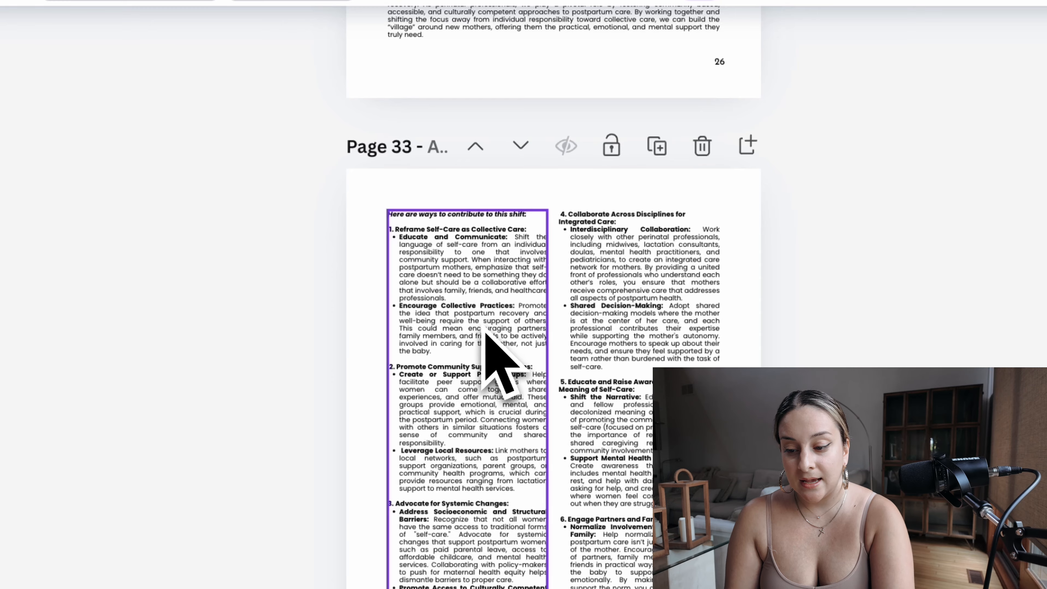
mouse_move(477, 332)
left_mouse_down()
mouse_move(474, 351)
mouse_move(477, 329)
left_mouse_up()
left_click_drag(553, 283, 553, 285)
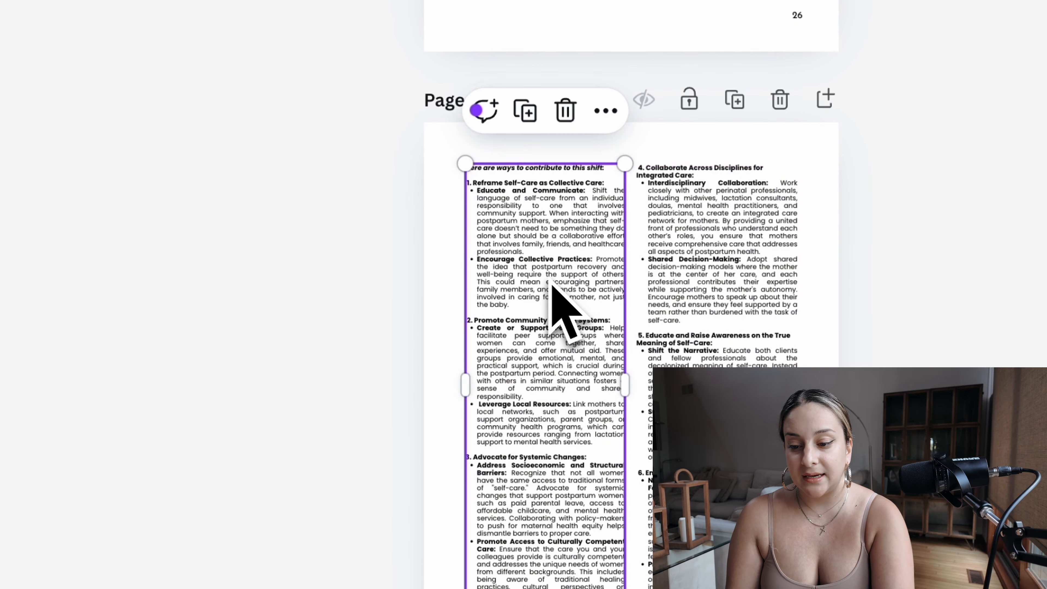
left_click(1019, 284)
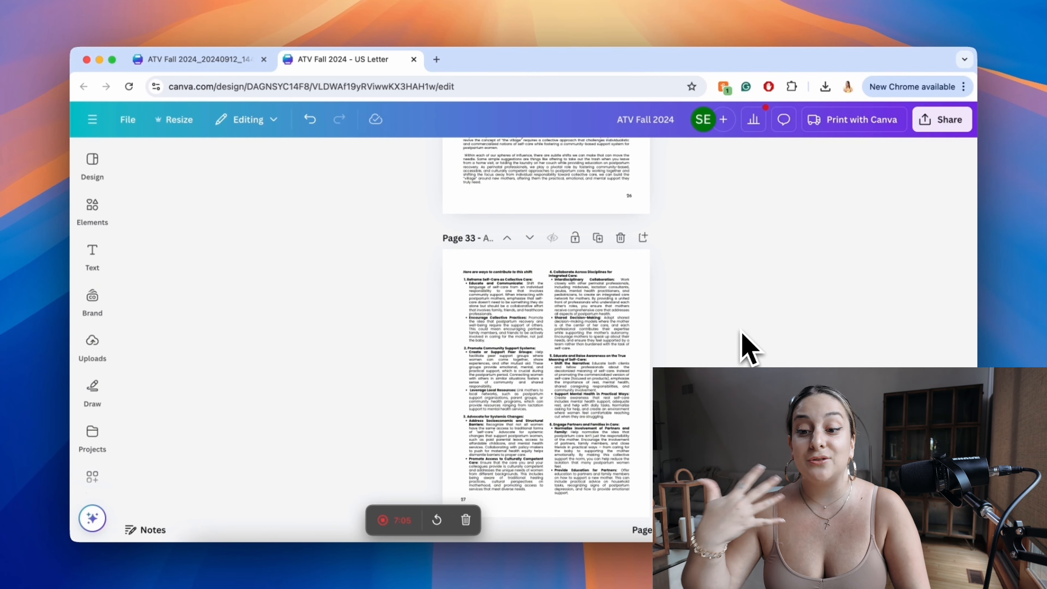
Step: Examine the body text formatting and font sizes on pages 32, 30, 28 and 27 of the US Letter design
scroll(742, 335, "up", 10)
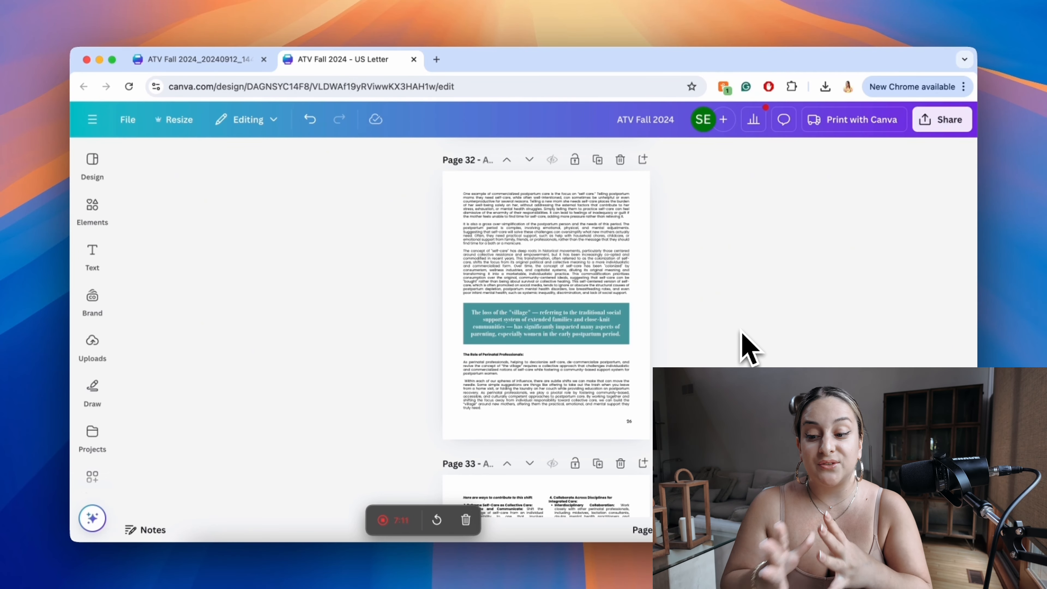
left_click(622, 251)
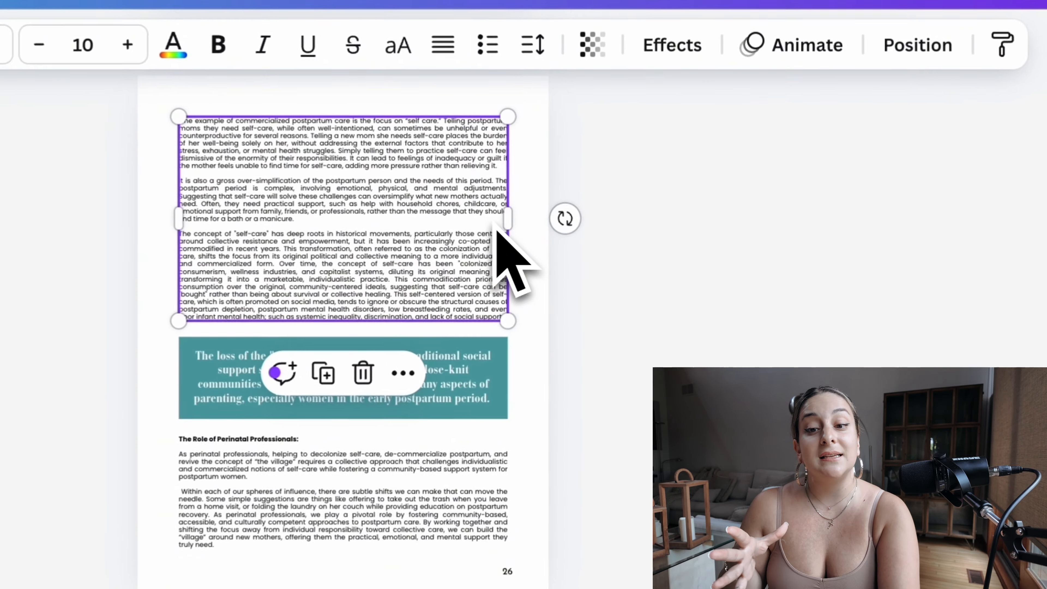
scroll(763, 264, "up", 20)
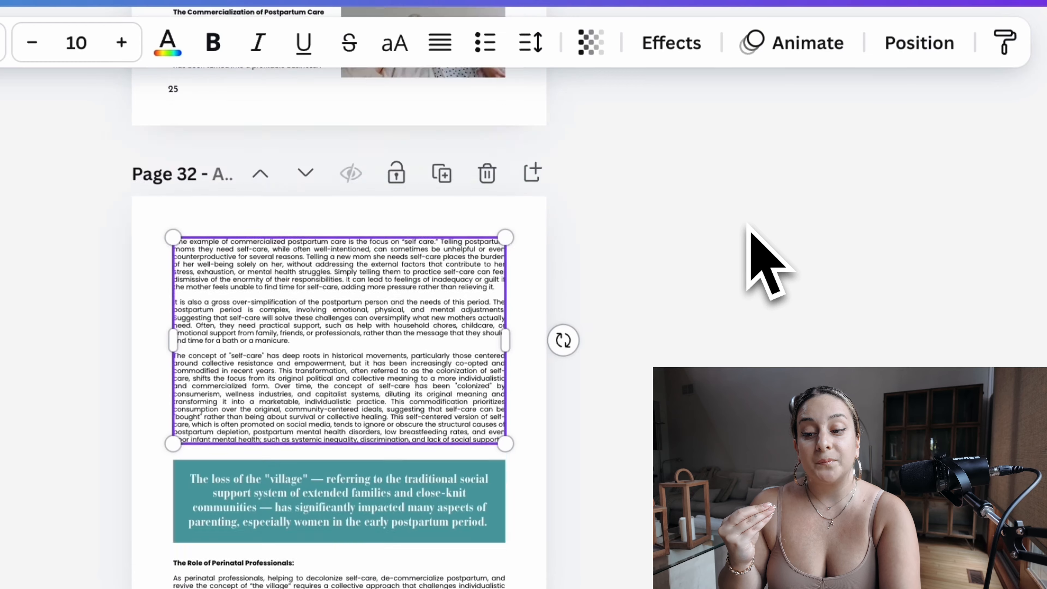
scroll(762, 264, "up", 3)
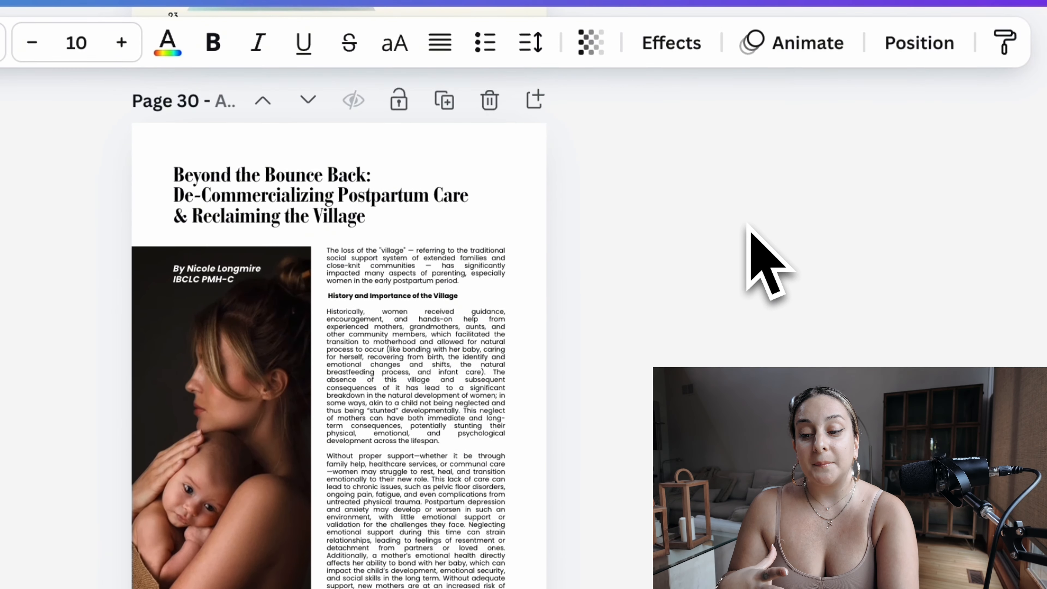
left_click(470, 377)
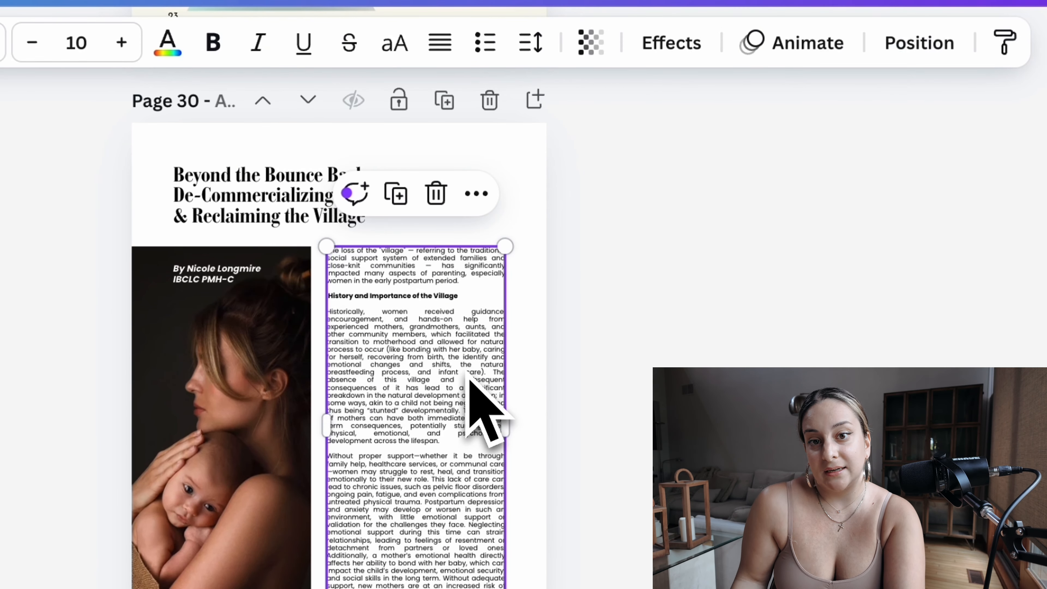
scroll(470, 378, "up", 12)
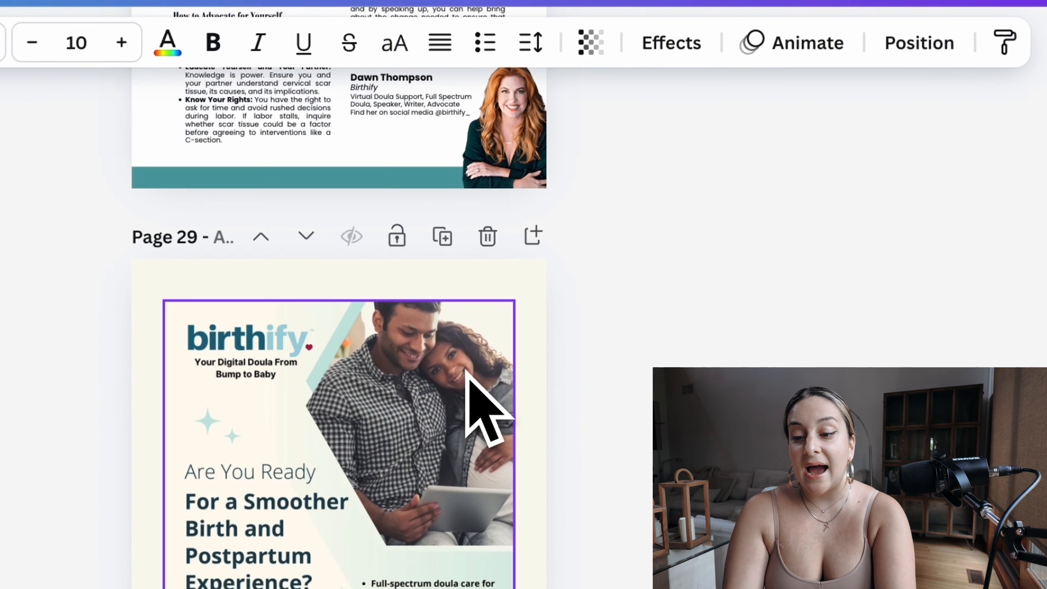
left_click(255, 387)
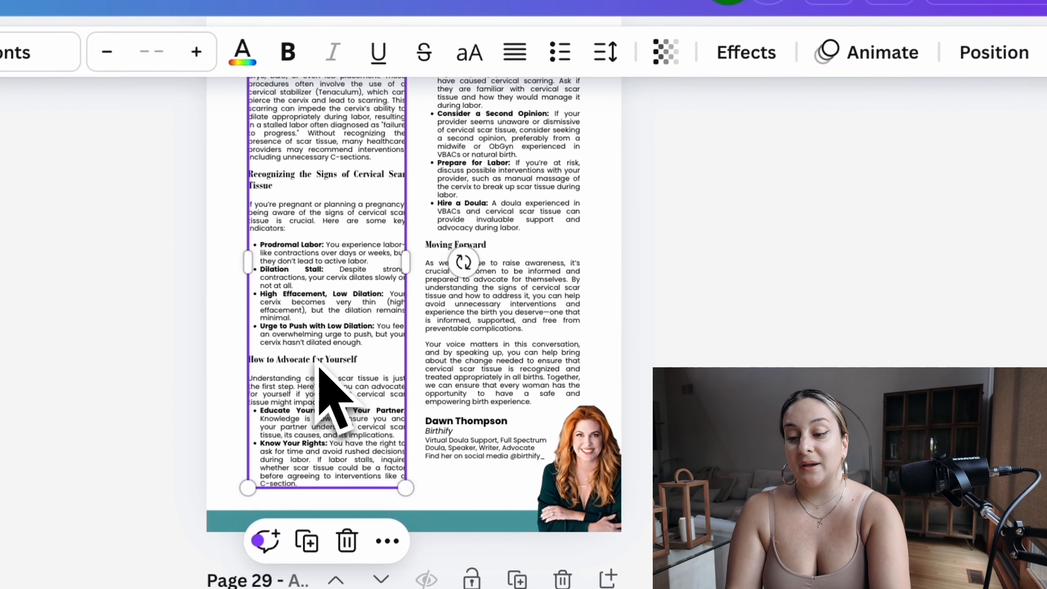
scroll(736, 224, "up", 15)
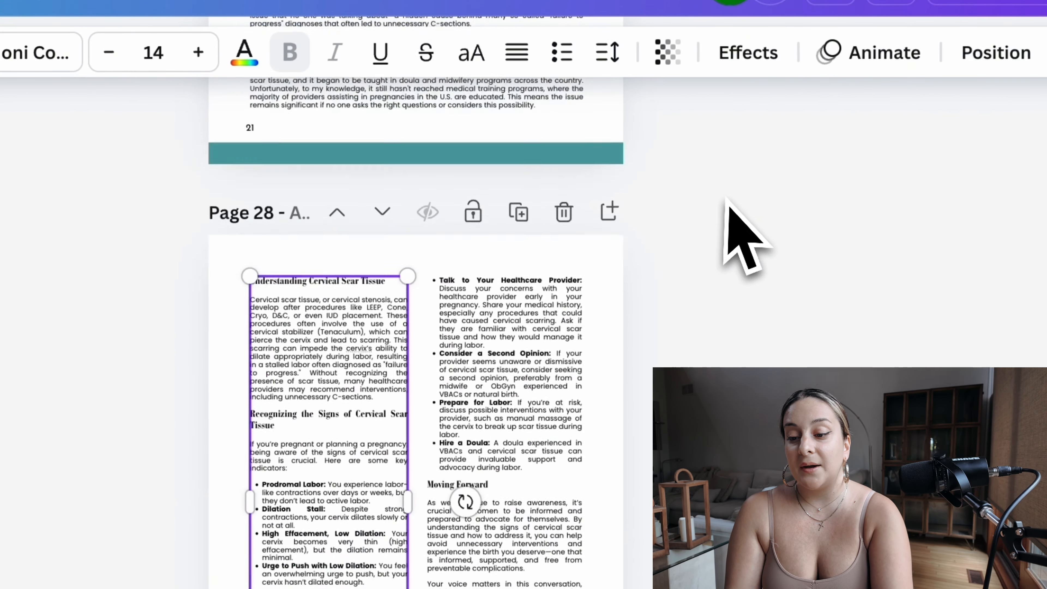
left_click(374, 399)
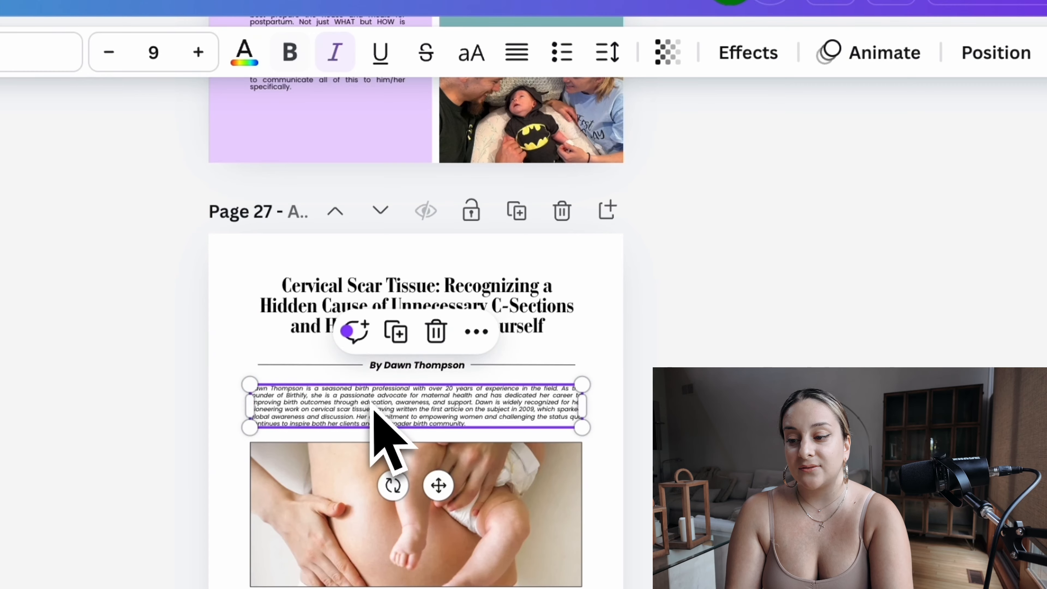
left_click(697, 428)
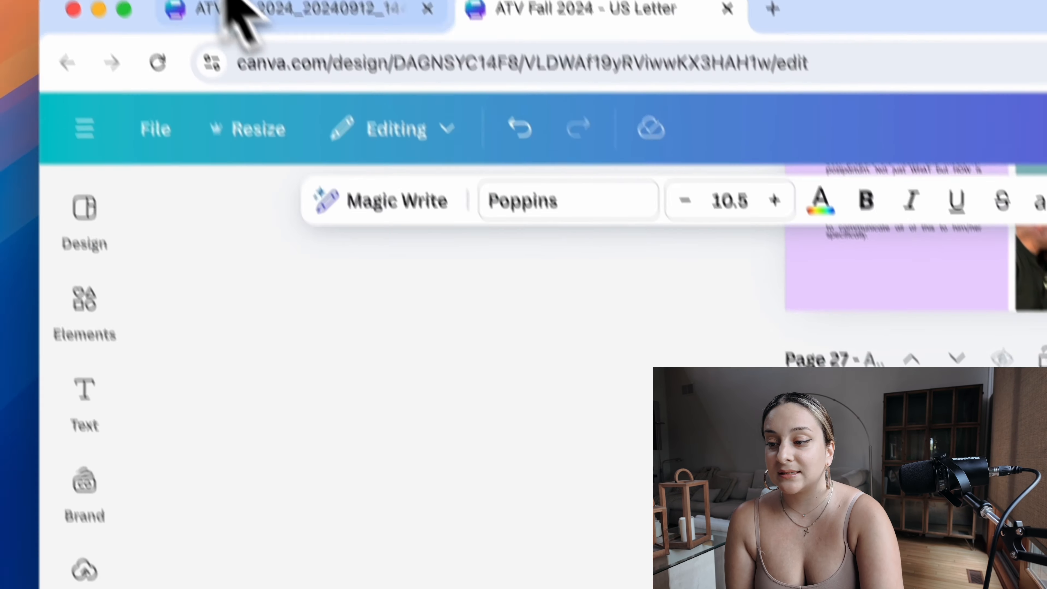
Step: Return to the ATV Fall 2024_20240912_144824_0000.pdf design and inspect the font and size of page 14's body text
left_click(233, 11)
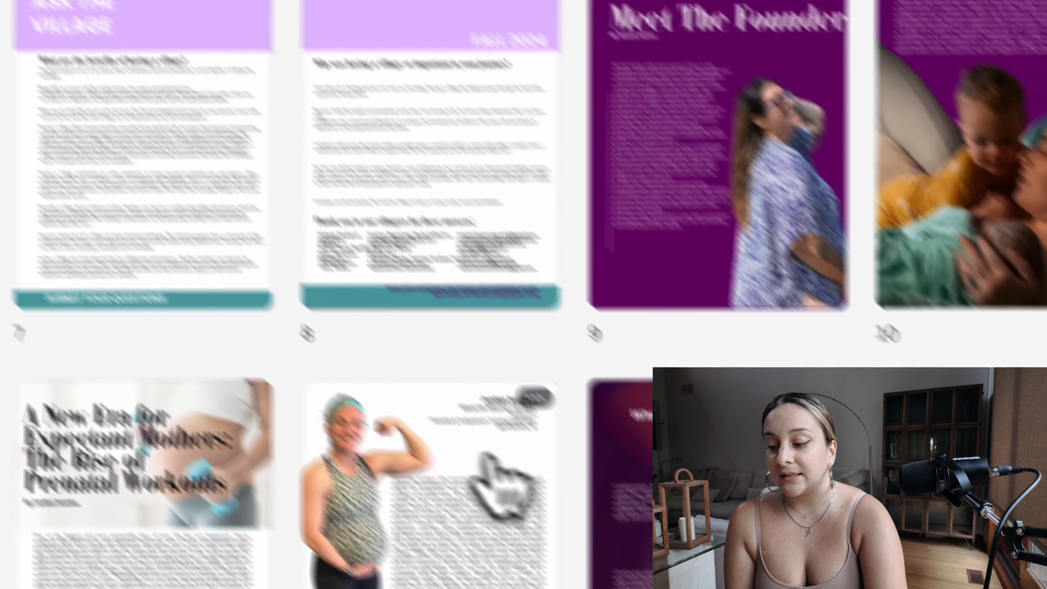
double_click(597, 577)
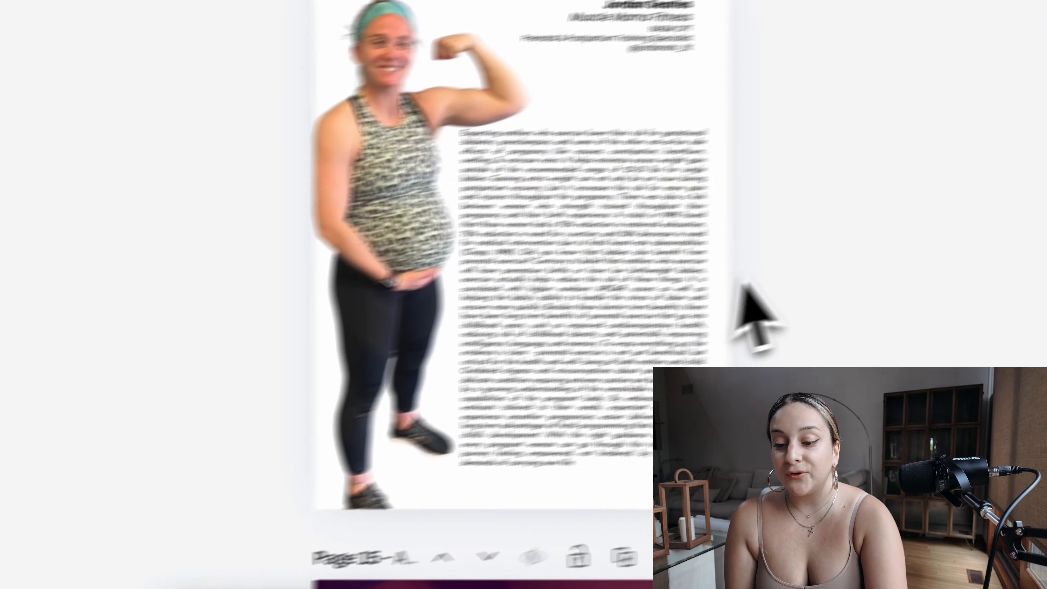
left_click(502, 329)
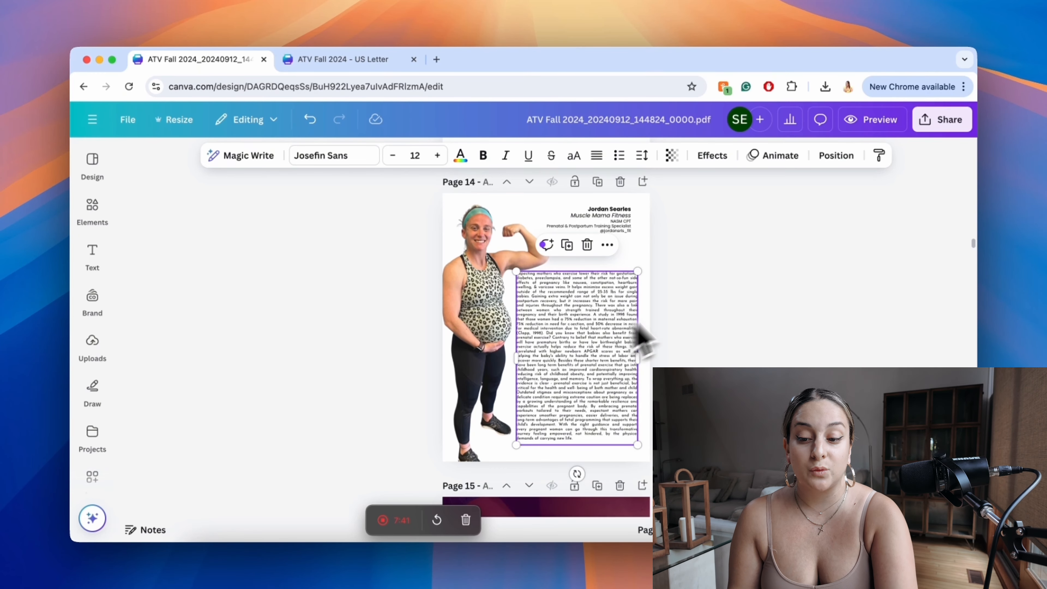
Step: Review the list of document fonts used across the PDF design, keeping page 14's body text selected
scroll(739, 309, "down", 6)
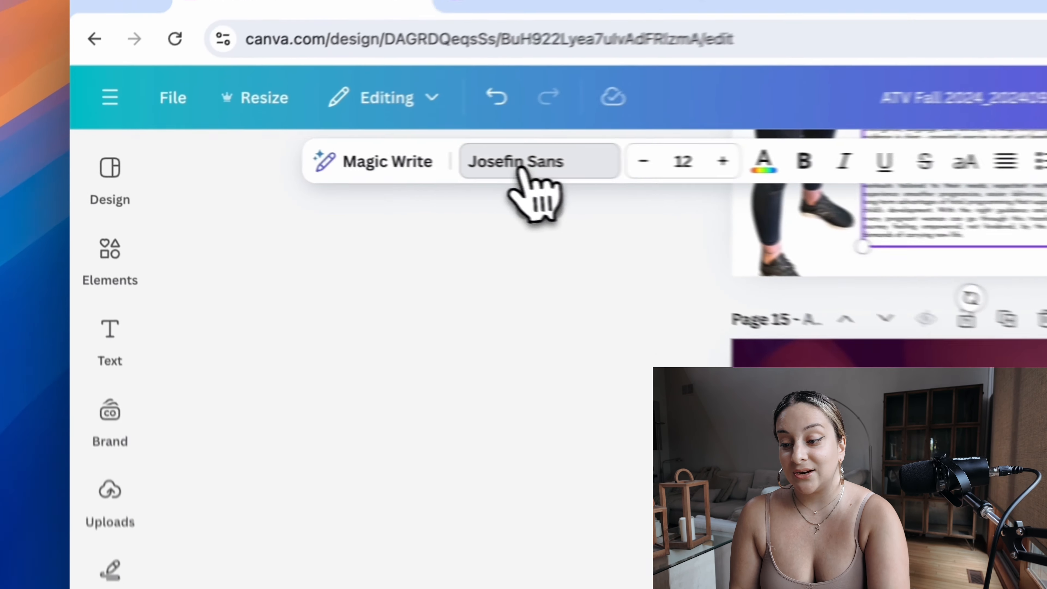
left_click(329, 156)
scroll(281, 536, "down", 10)
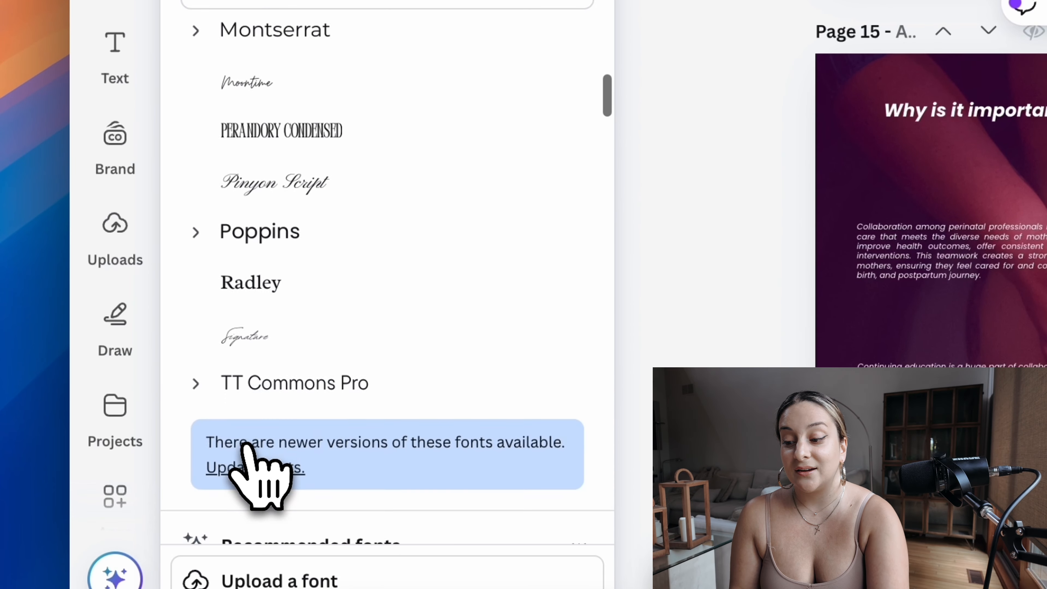
left_click(247, 466)
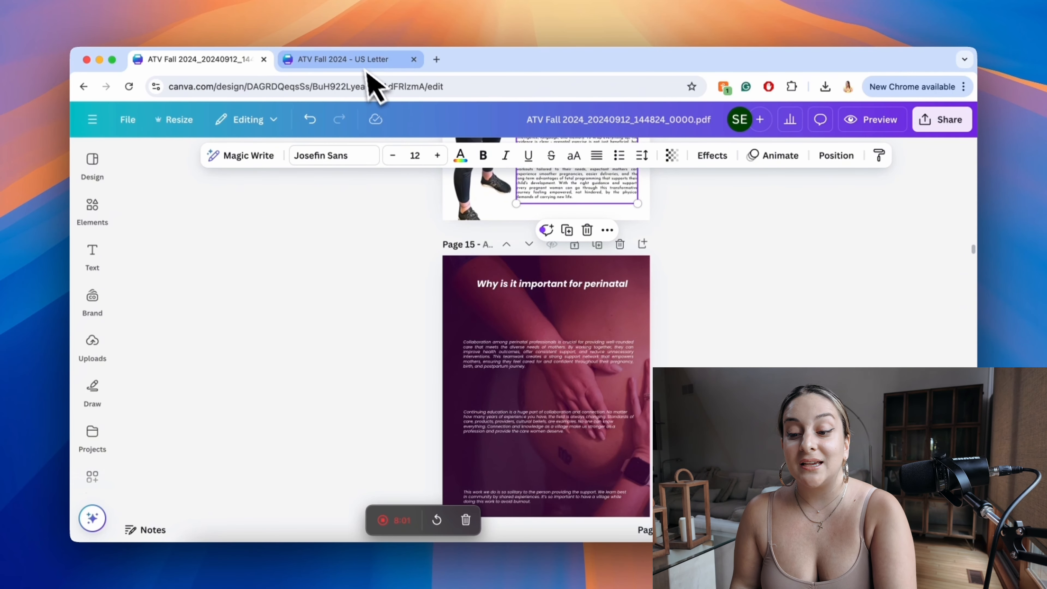
Step: Inspect the fonts and sizes of page 15's first paragraph, page 14's body text and page 13's article title in the PDF design
left_click(565, 356)
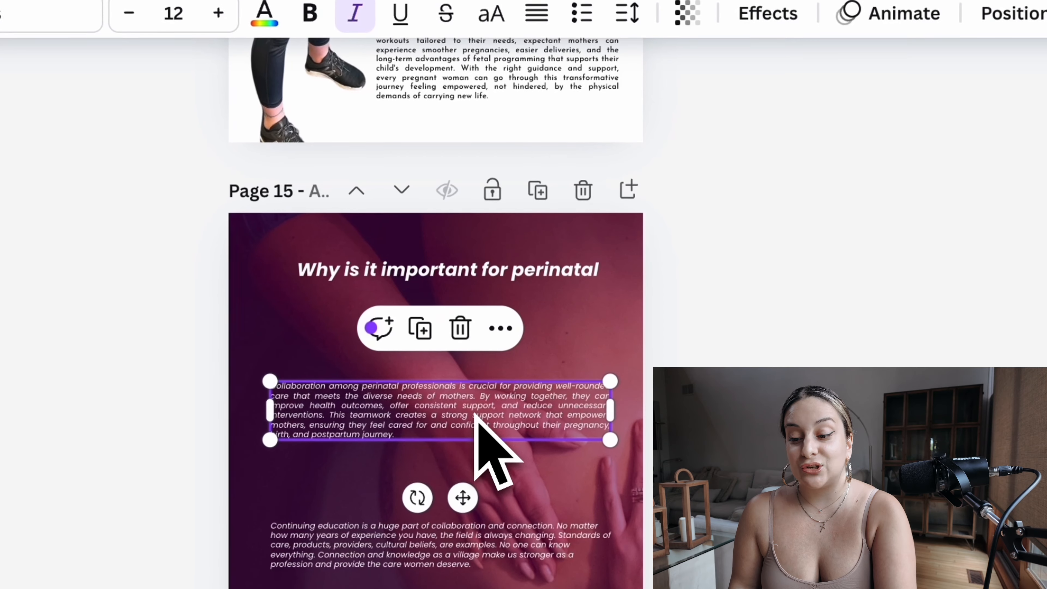
double_click(343, 416)
left_click(794, 279)
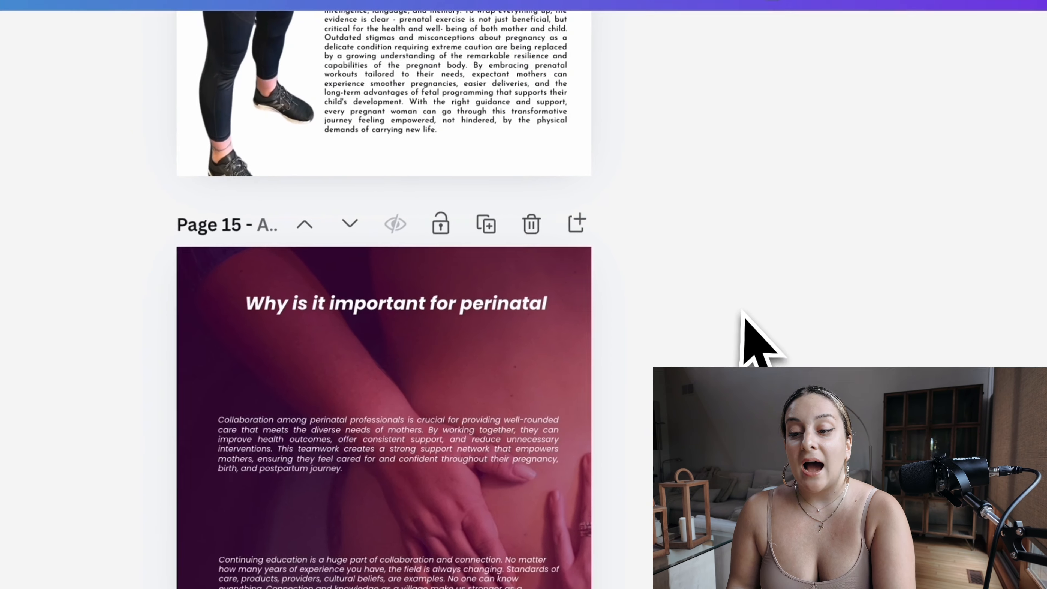
scroll(733, 330, "up", 8)
left_click(465, 307)
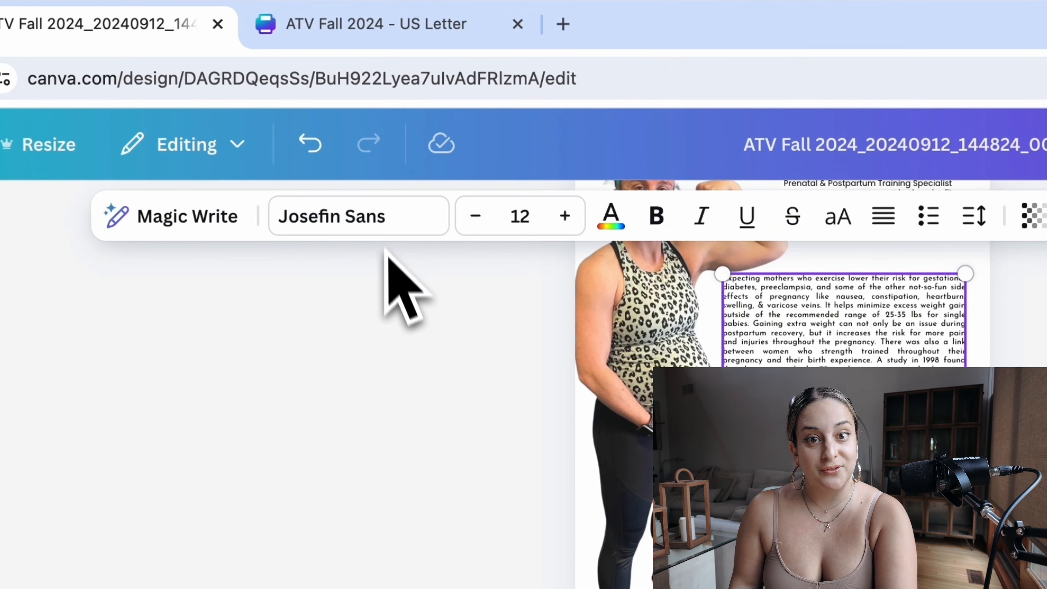
scroll(419, 417, "up", 10)
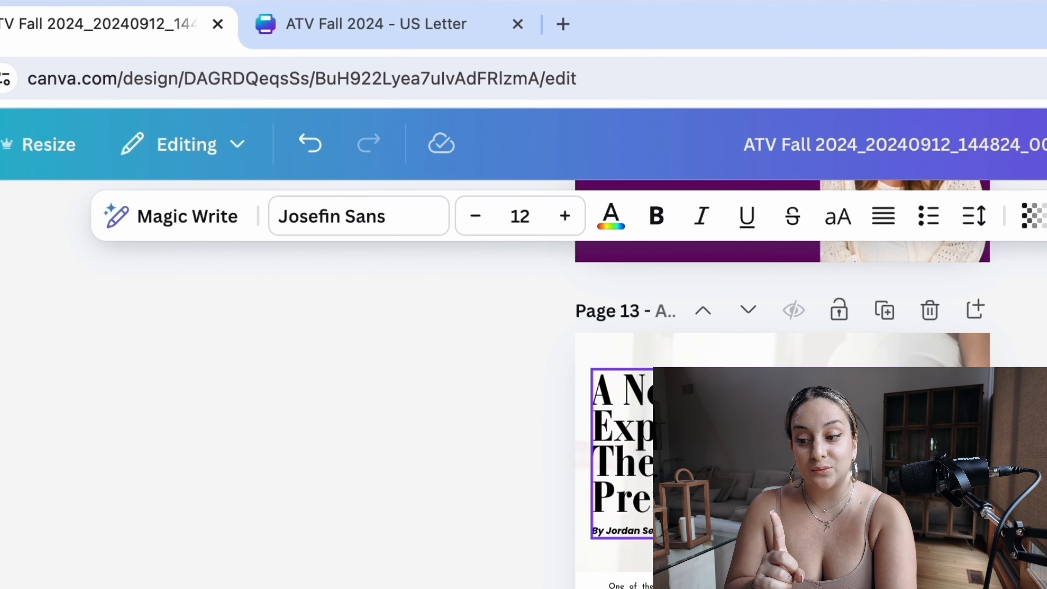
left_click(746, 454)
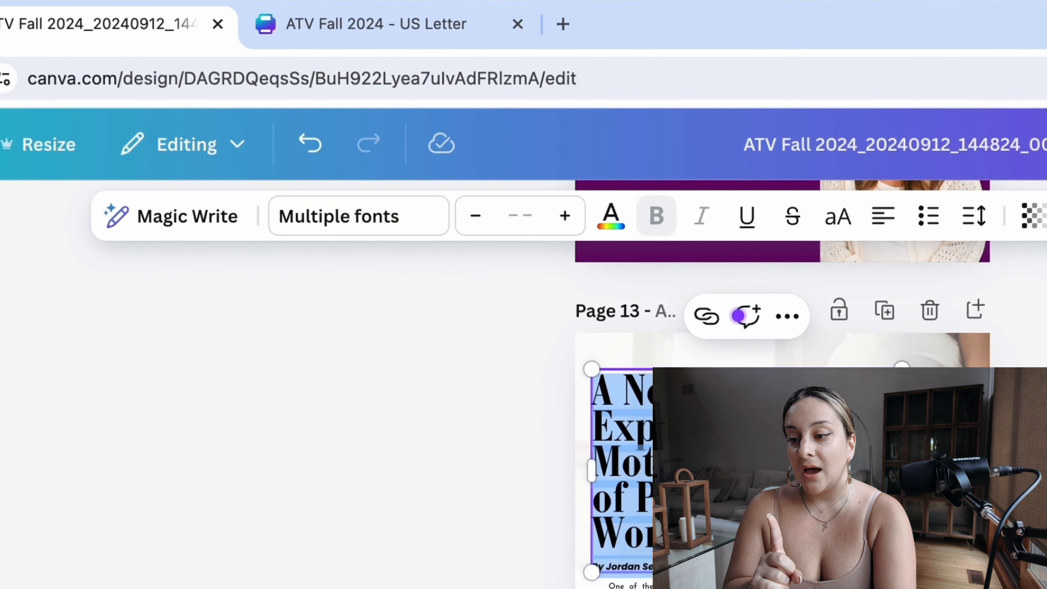
Step: Switch to the ATV Fall 2024 - US Letter design and check page 27's title font and page 26's "THE BASIC QUESTIONS" heading against the document fonts
left_click(391, 24)
left_click(638, 466)
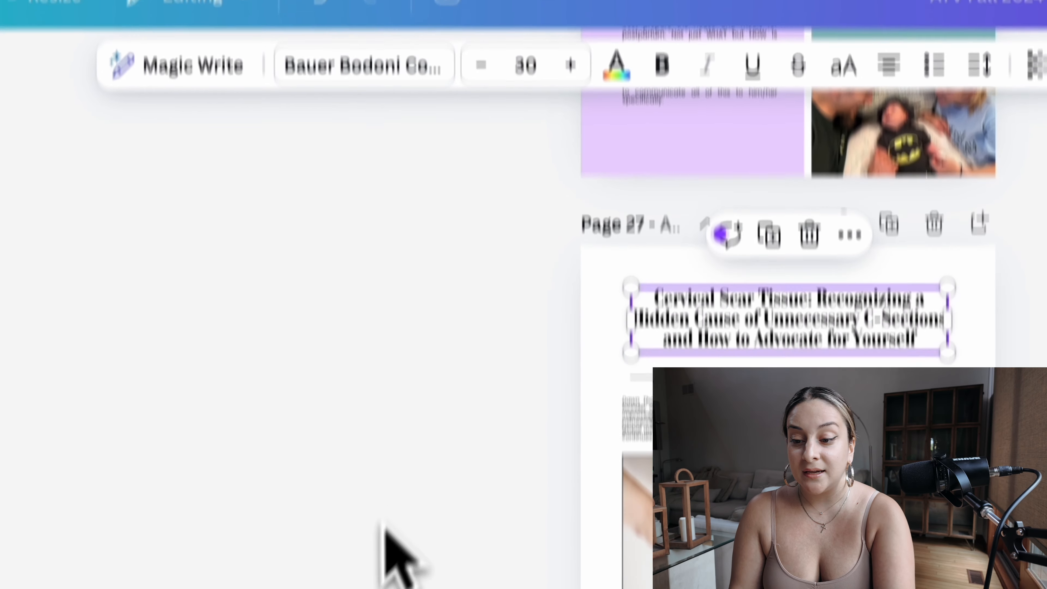
scroll(383, 535, "up", 5)
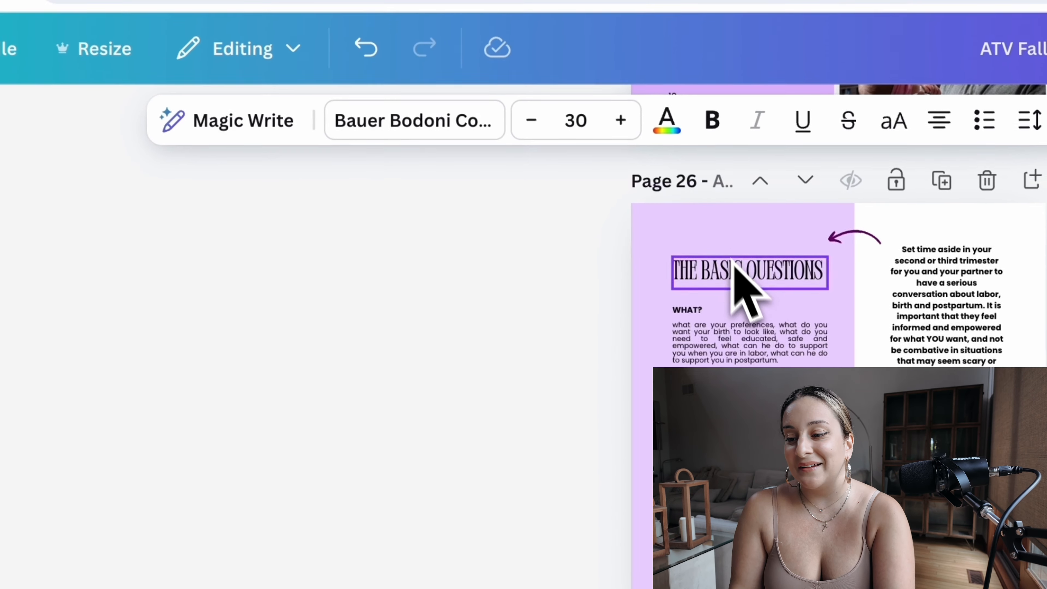
left_click(672, 99)
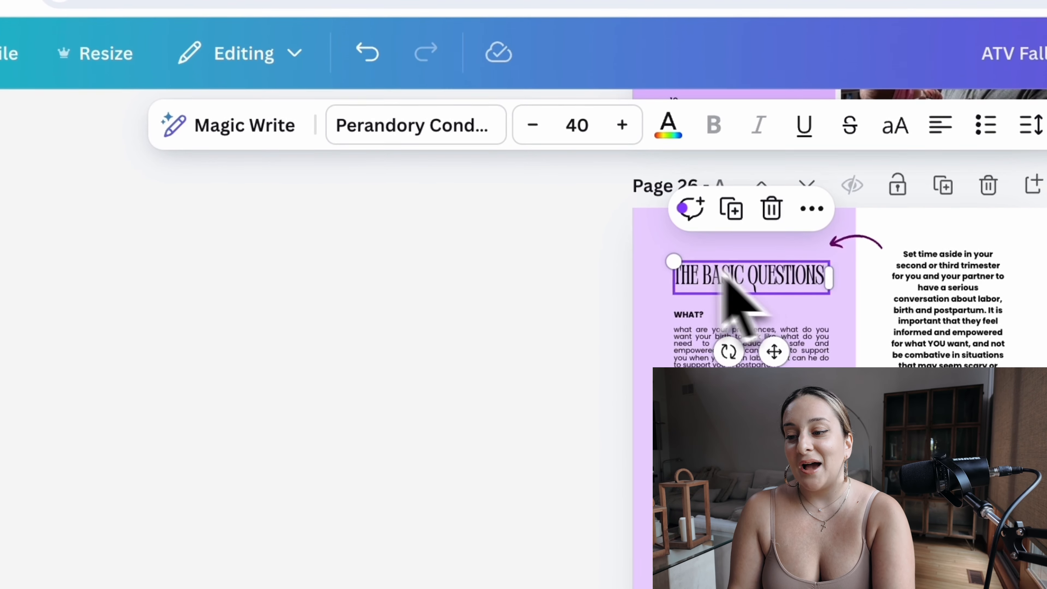
left_click(399, 141)
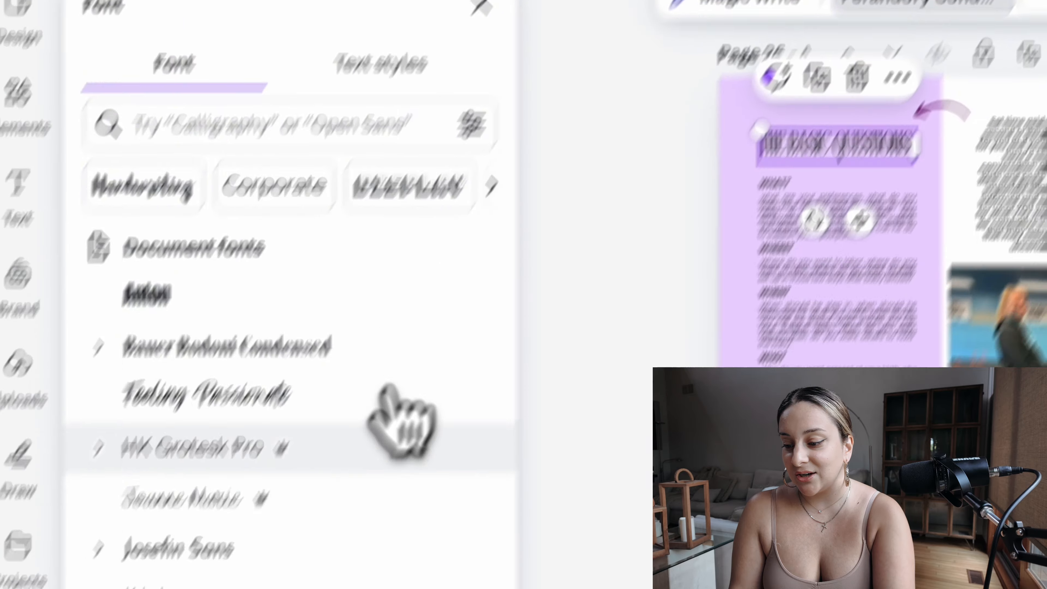
scroll(459, 391, "down", 2)
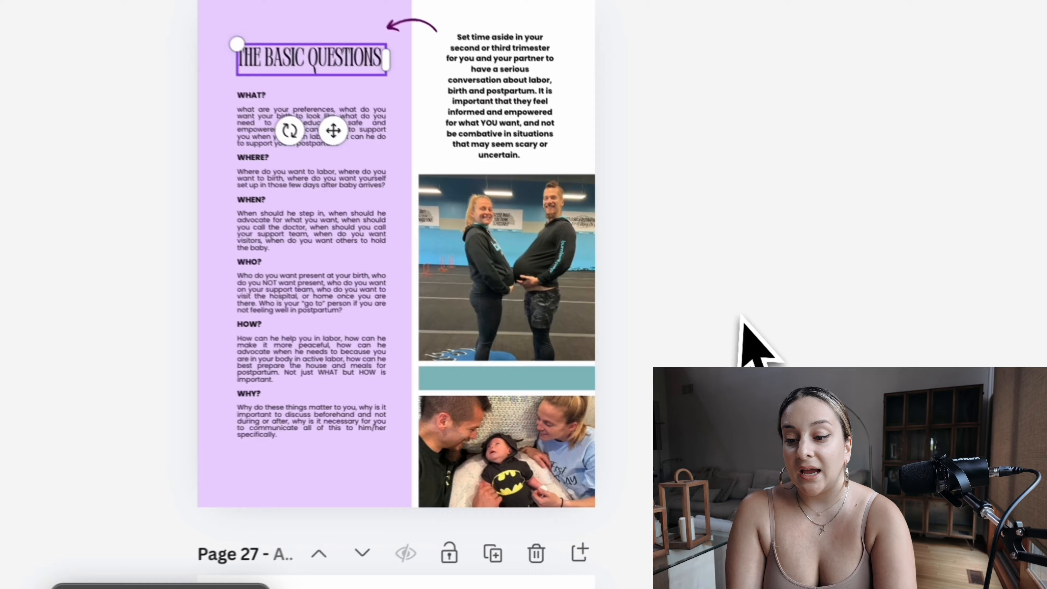
Step: Inspect the fonts of page 25's "HOW TO ASK FOR SUPPORT" title and script subtitle, and of page 23's quote and body text
scroll(734, 364, "up", 10)
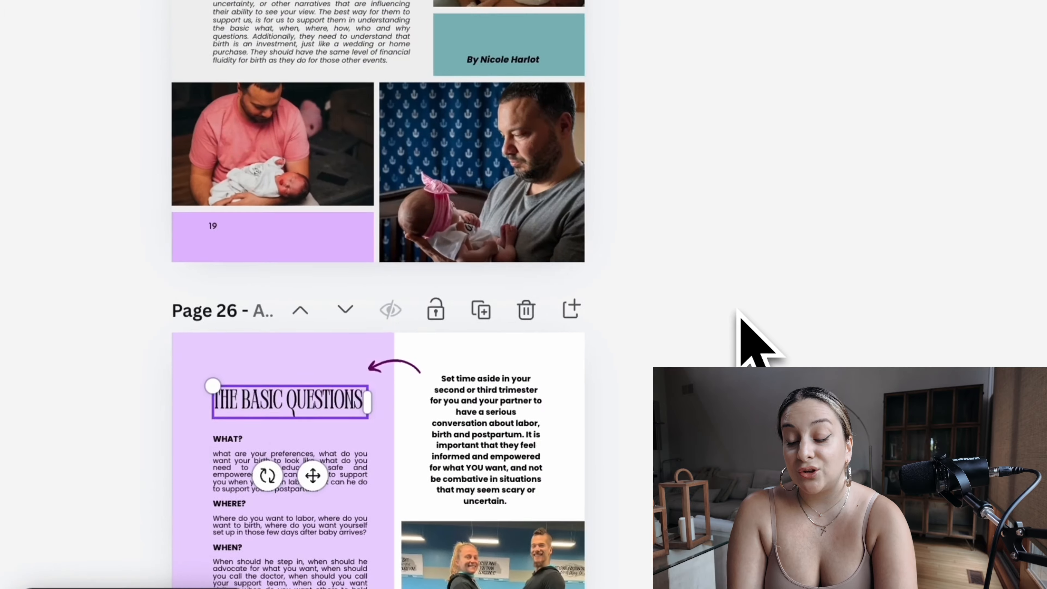
scroll(738, 309, "up", 1)
left_click(289, 285)
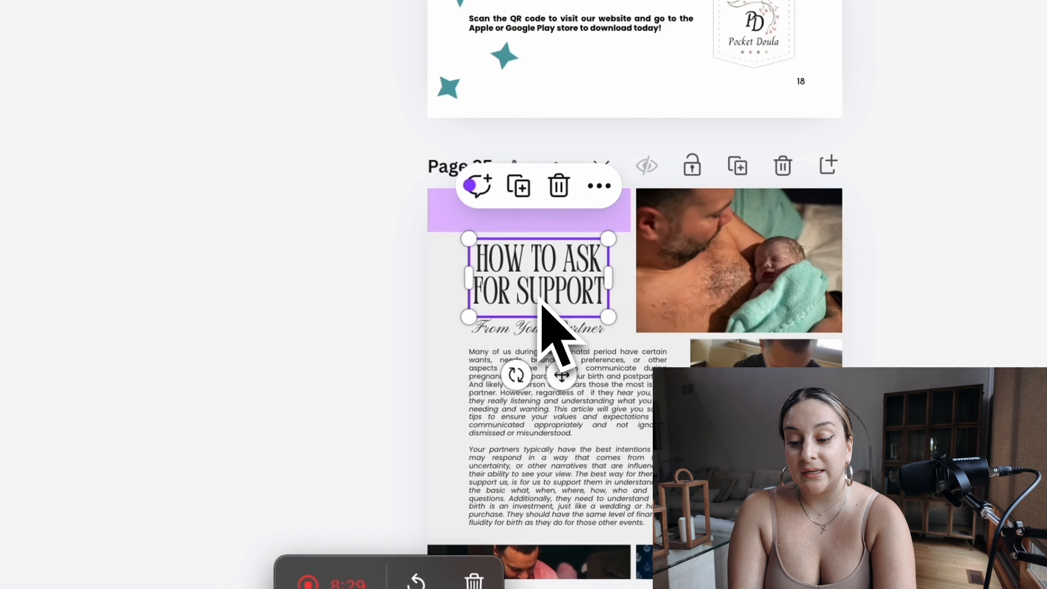
left_click(561, 328)
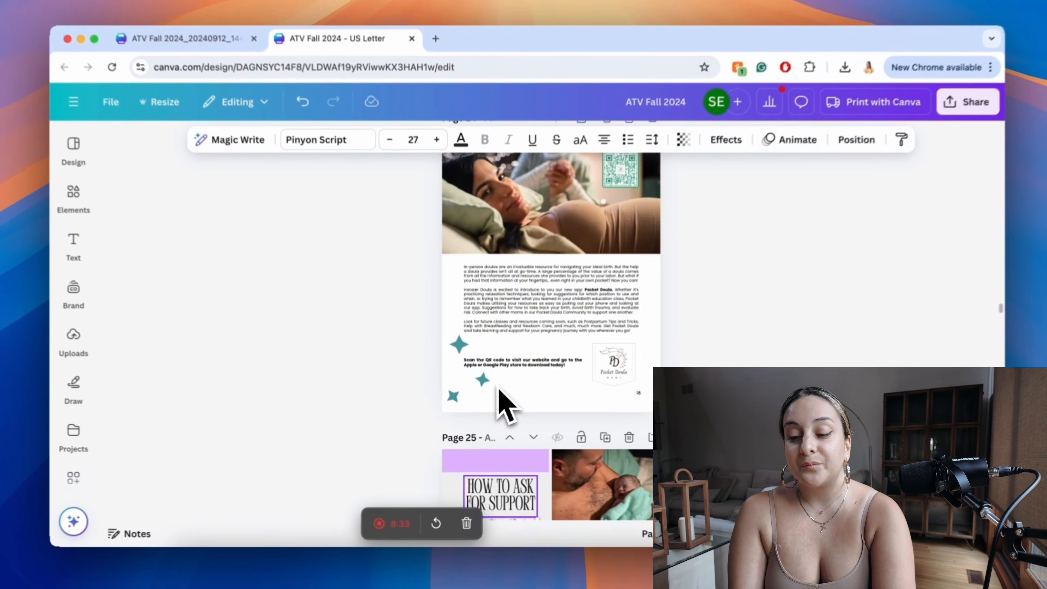
scroll(590, 326, "up", 10)
scroll(500, 406, "up", 4)
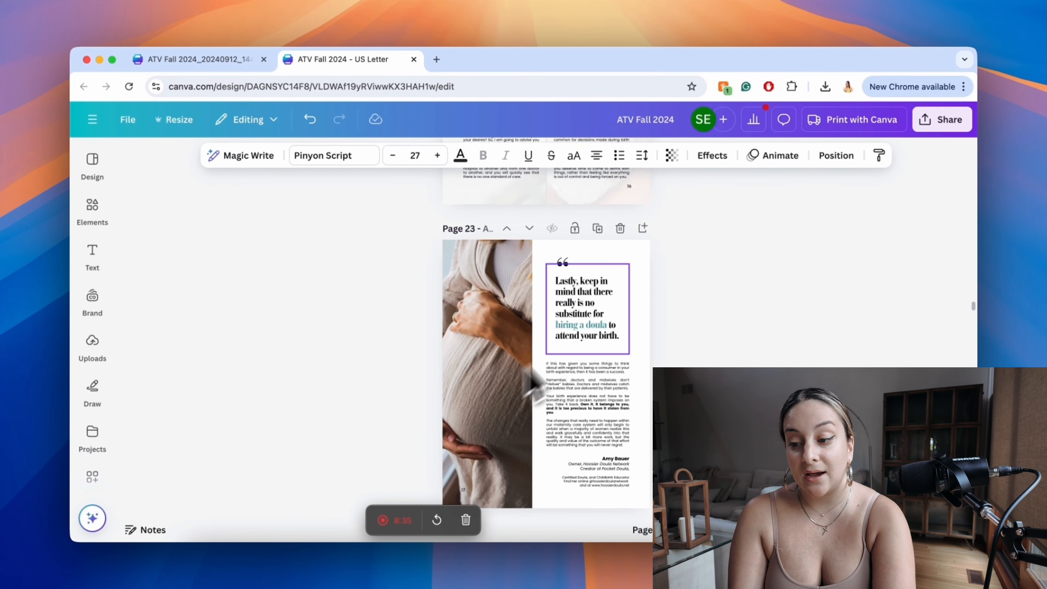
left_click(601, 321)
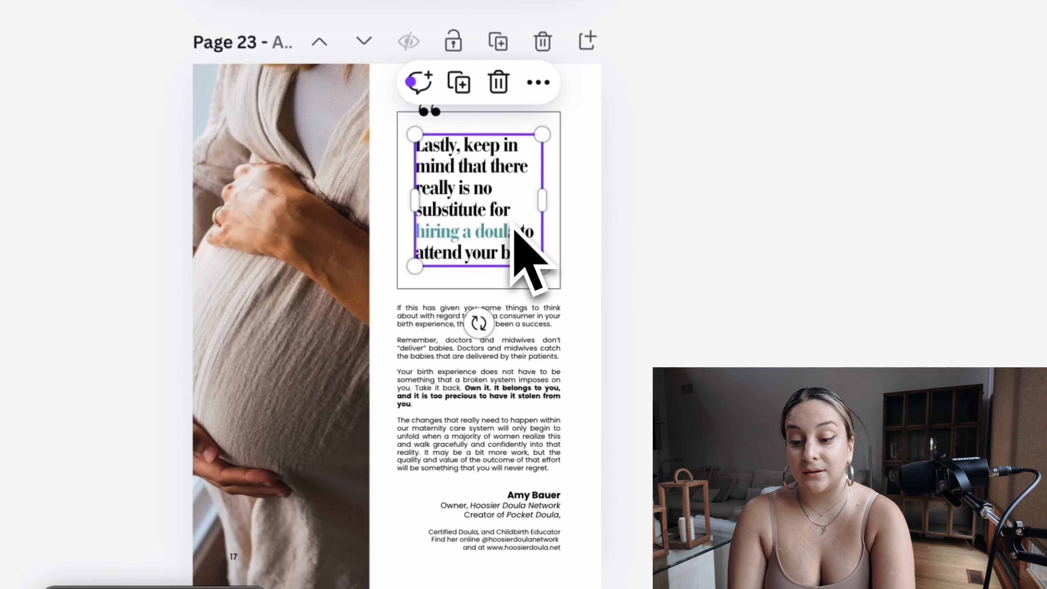
left_click(504, 398)
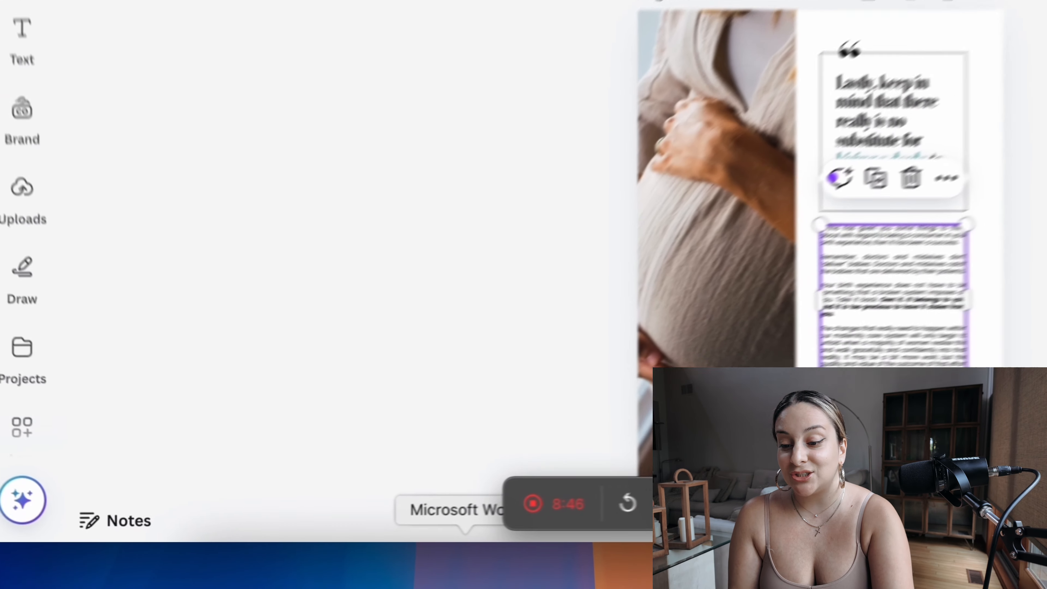
Step: Switch to the 5.5 x 8.5 inch Word document, browse the full gallery of text styles for "Editor's Note", and return to the Canva design
left_click(345, 557)
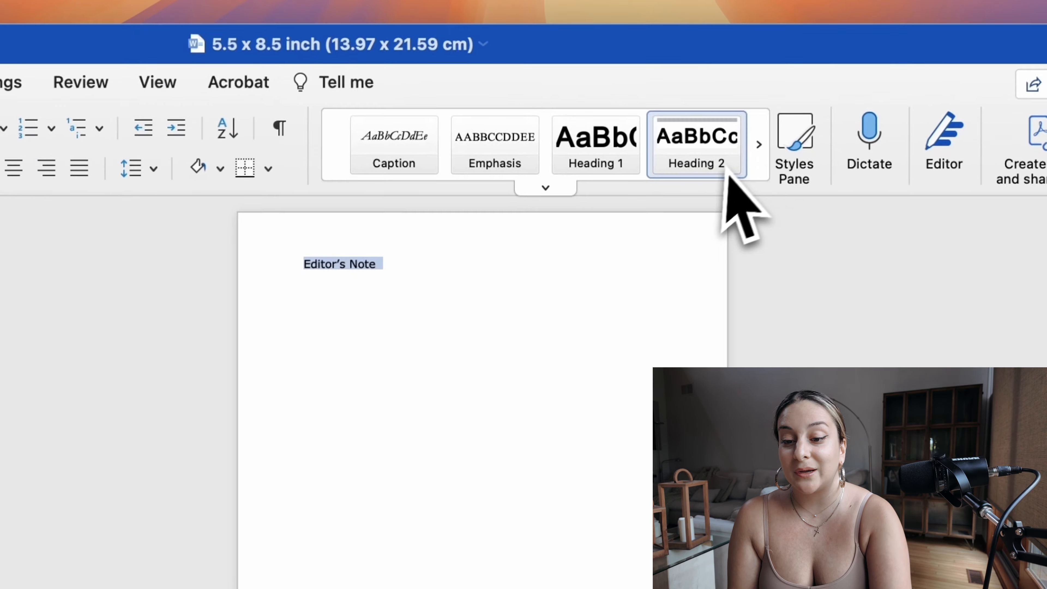
left_click(749, 165)
left_click(750, 172)
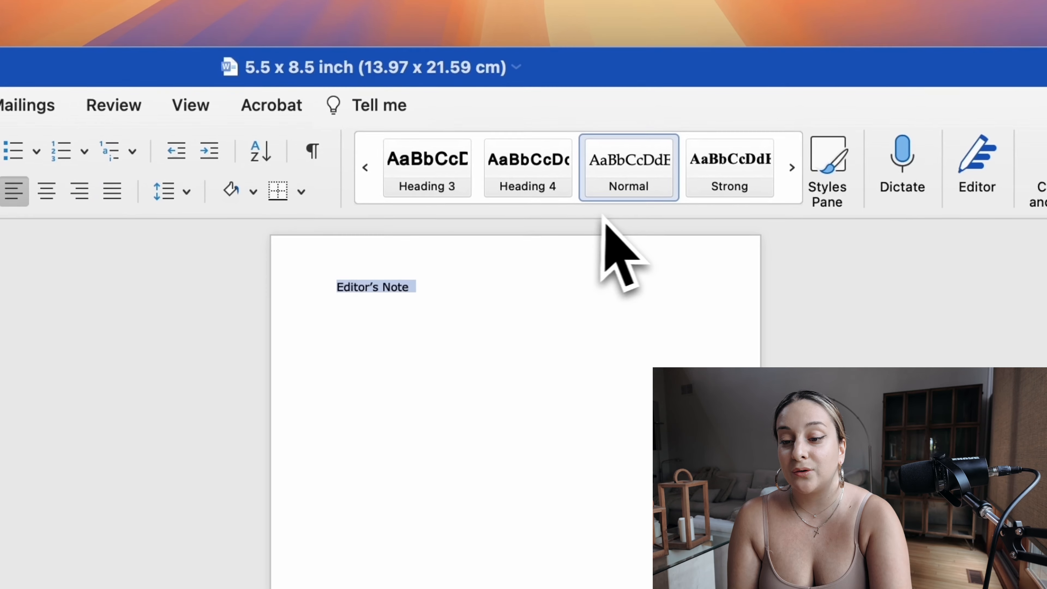
left_click(365, 169)
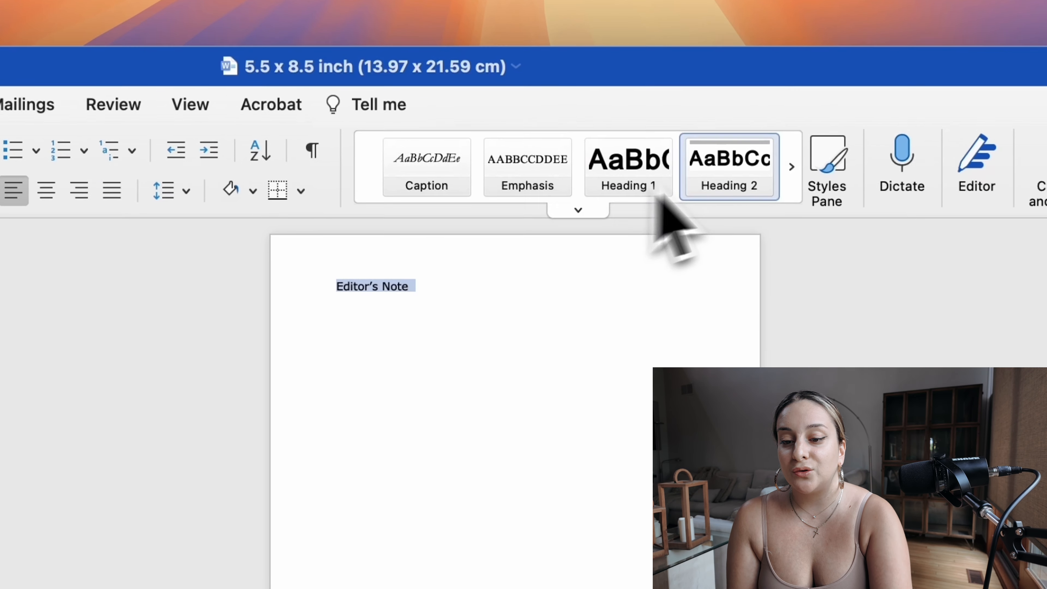
left_click(792, 167)
left_click(792, 167)
left_click(534, 174)
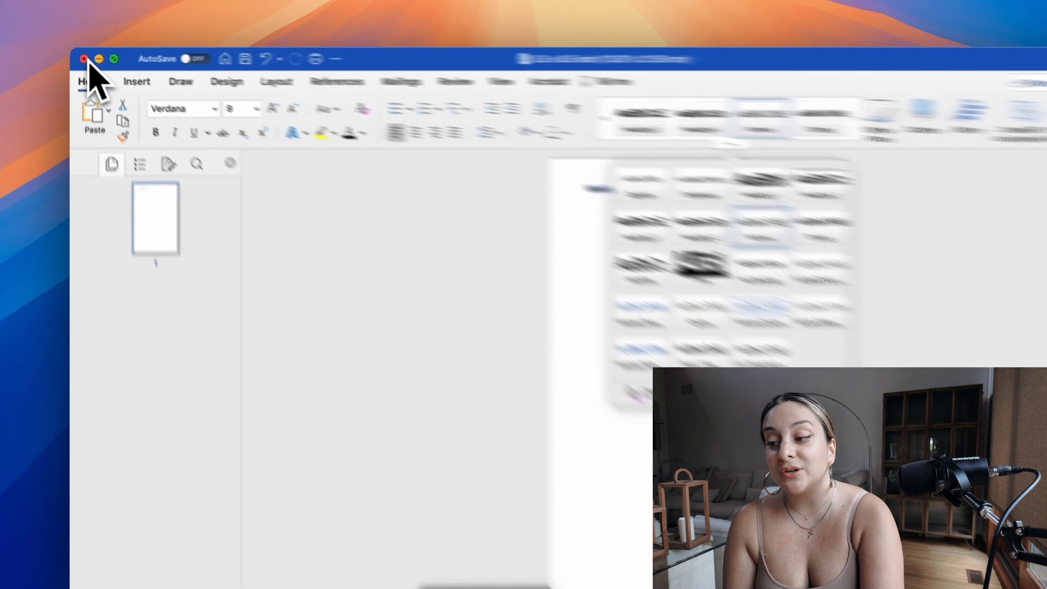
left_click(82, 57)
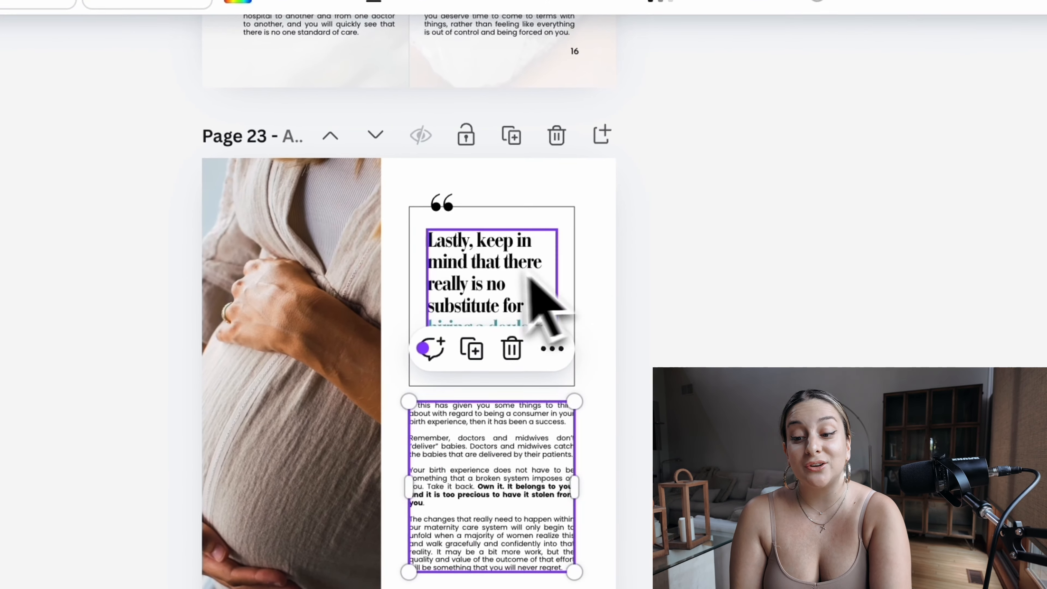
Step: Examine the heading hierarchy from page 23's quote through page 22's "HIRE THE RIGHT PEOPLE" subheading and page 21 to page 20's title and byline
left_click(587, 296)
scroll(490, 293, "up", 15)
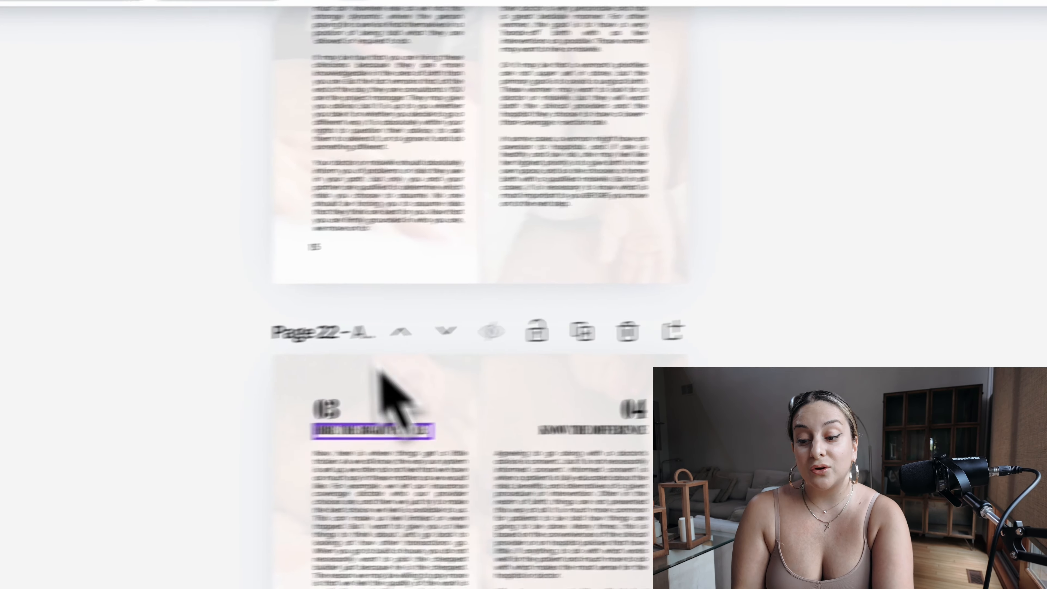
left_click(314, 437)
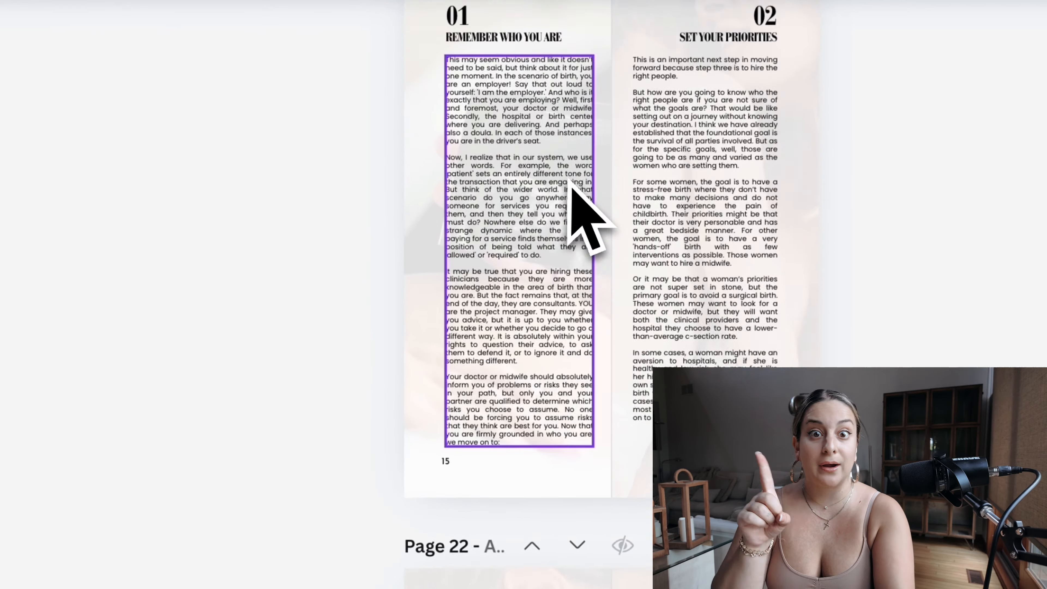
scroll(571, 182, "up", 3)
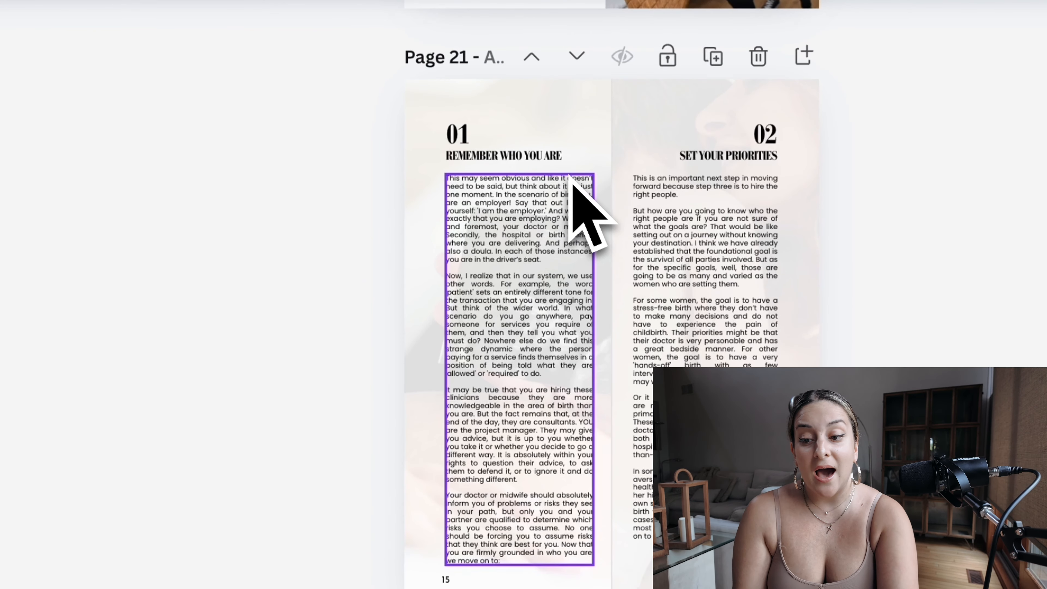
scroll(569, 176, "up", 8)
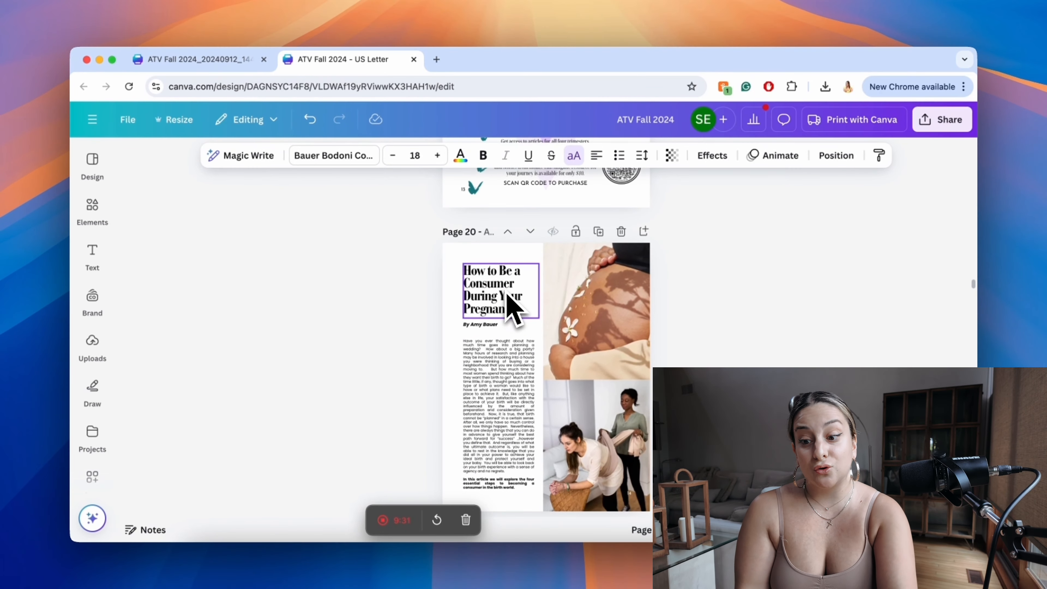
double_click(486, 325)
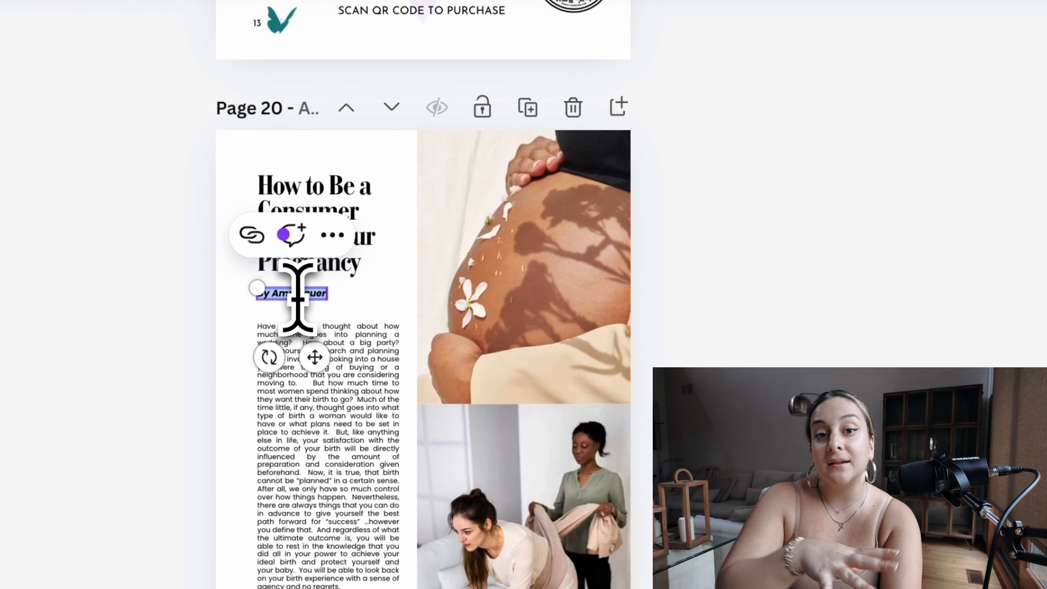
left_click(811, 300)
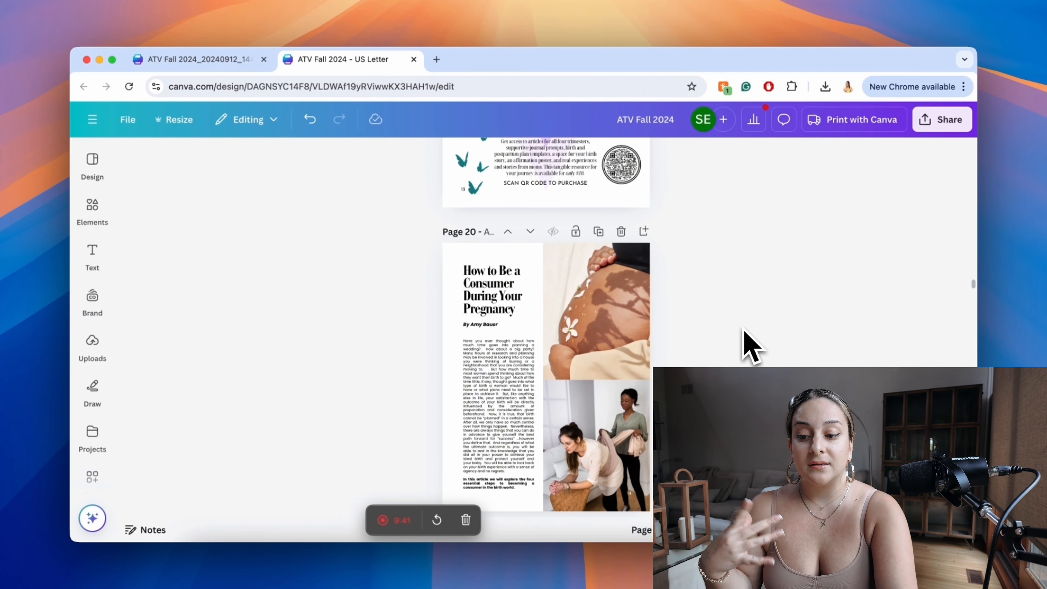
Step: Compare the body text font and size on page 21 of the US Letter design with page 13 of the PDF design
scroll(749, 346, "down", 10)
scroll(743, 328, "down", 1)
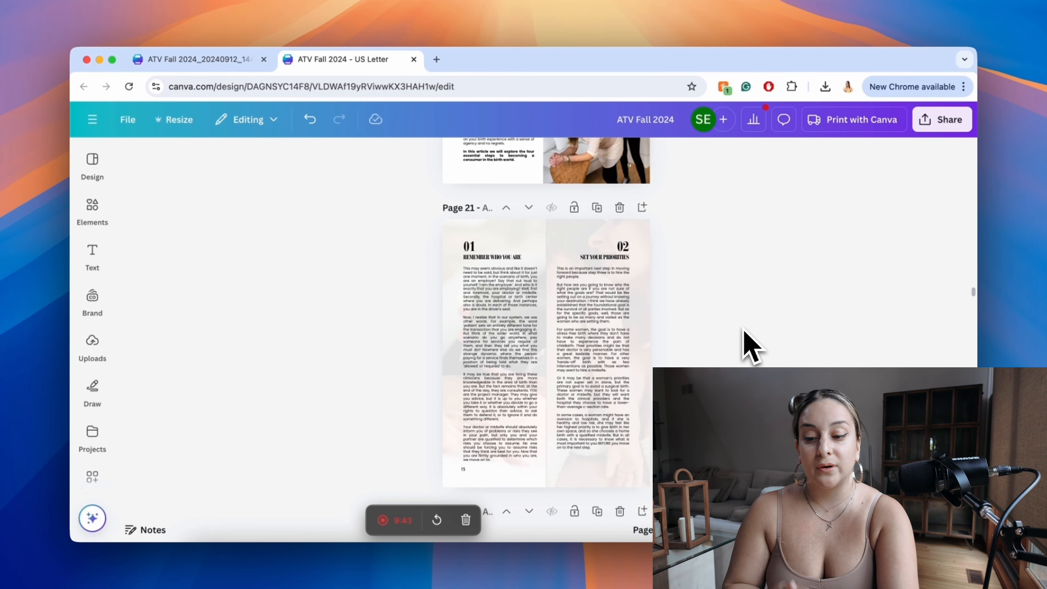
left_click(602, 351)
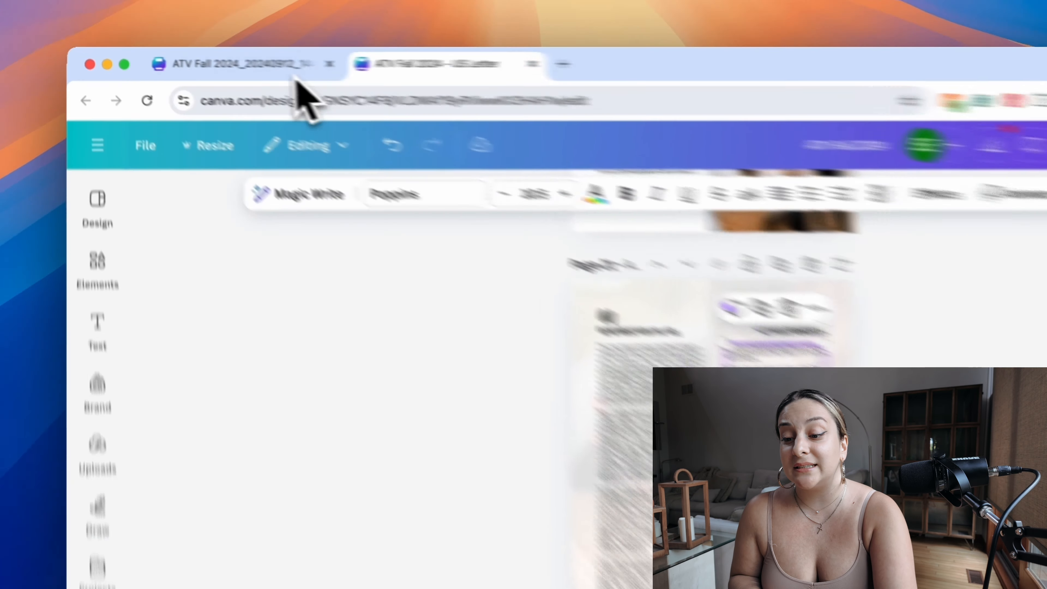
left_click(214, 62)
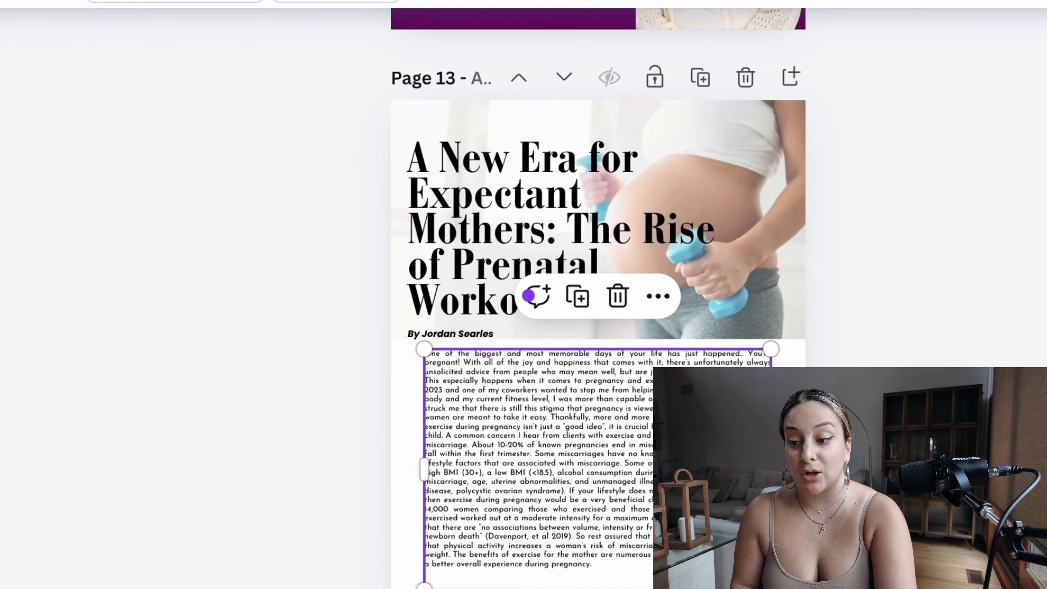
double_click(581, 446)
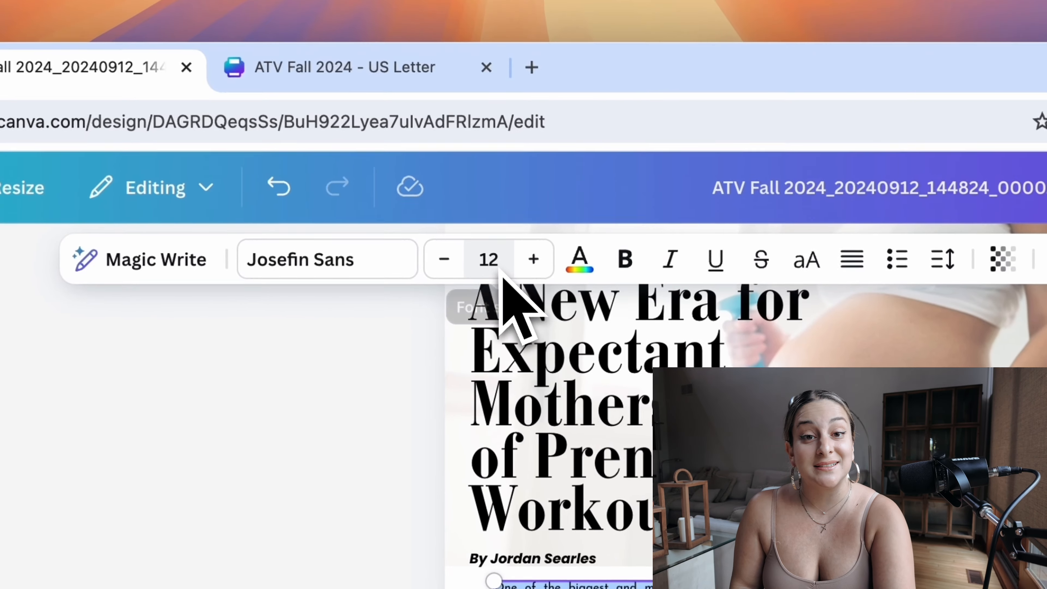
left_click(396, 80)
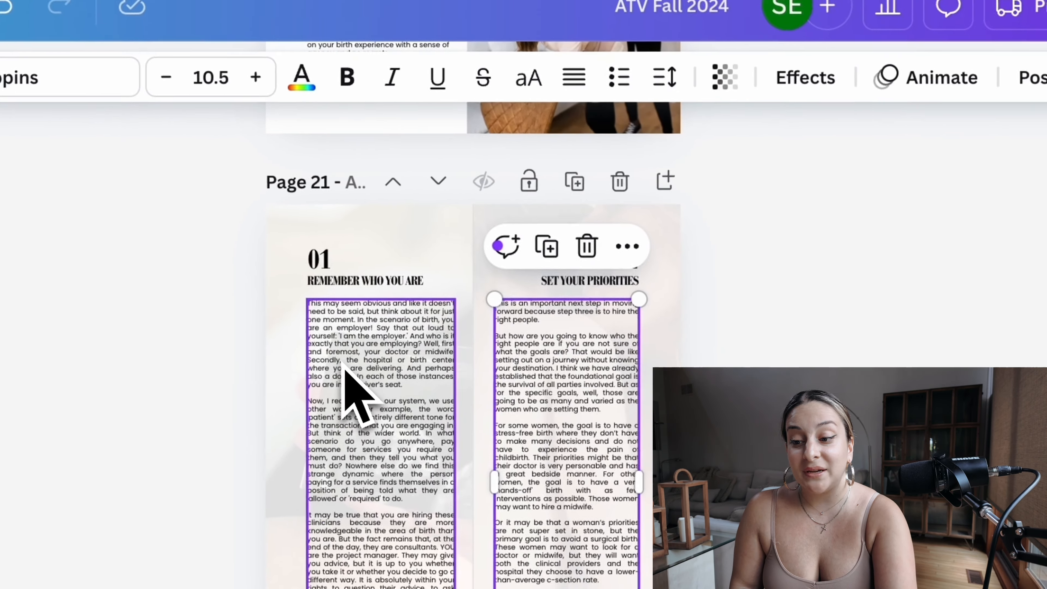
left_click(406, 399)
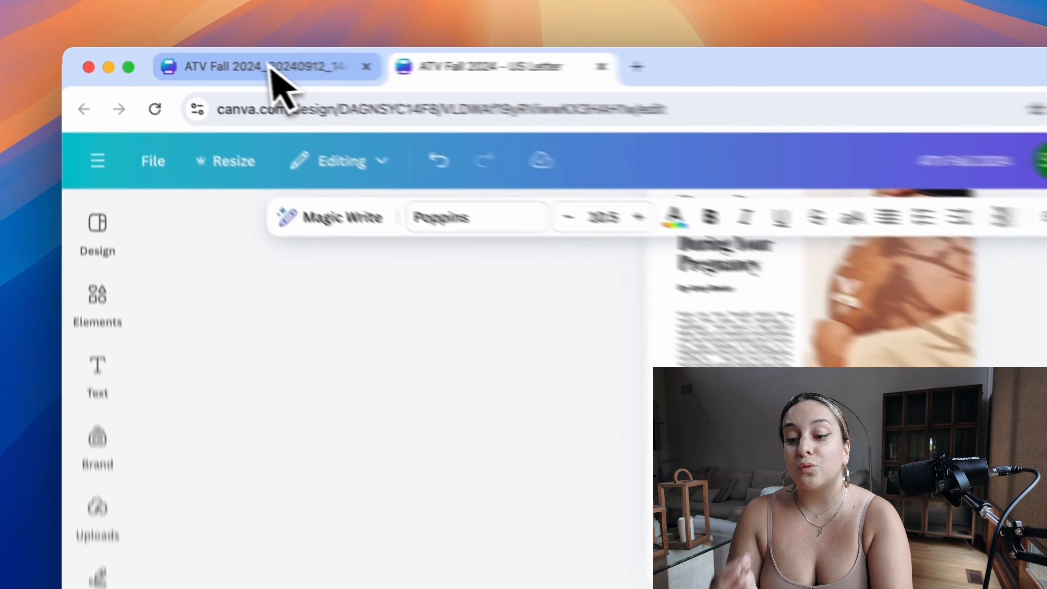
Step: Check page 14's layout in the PDF design, and display the US Letter pages as a thumbnail grid down to pages 27 and 28
left_click(201, 62)
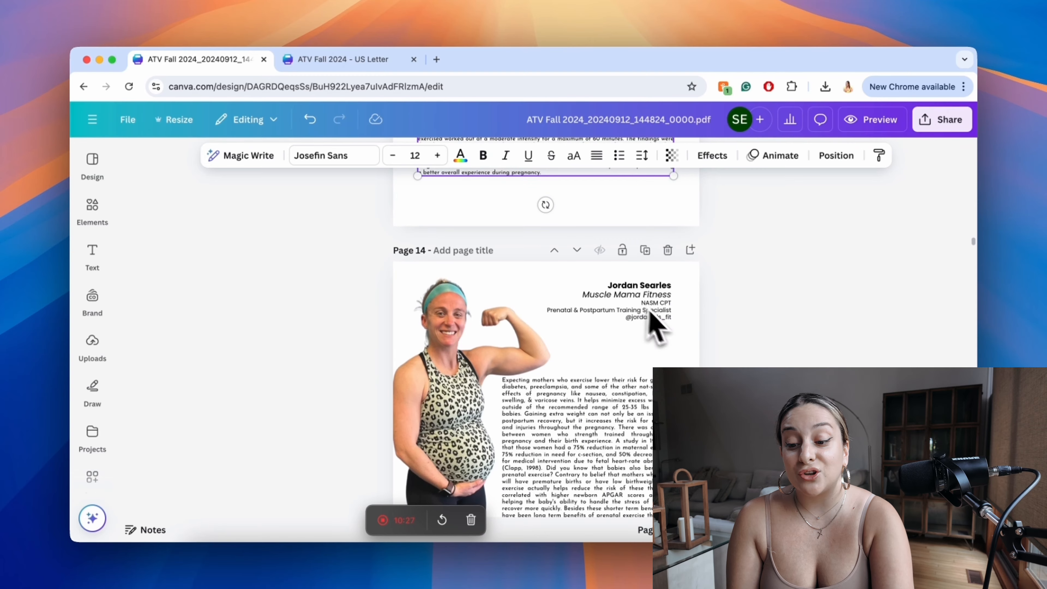
left_click(590, 424)
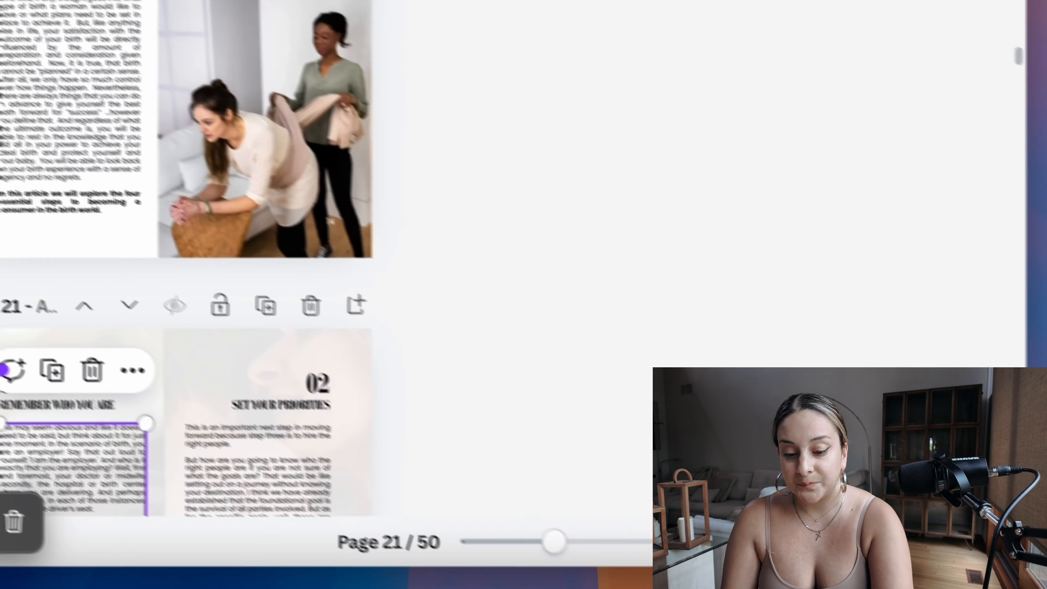
left_click(881, 542)
scroll(586, 218, "down", 7)
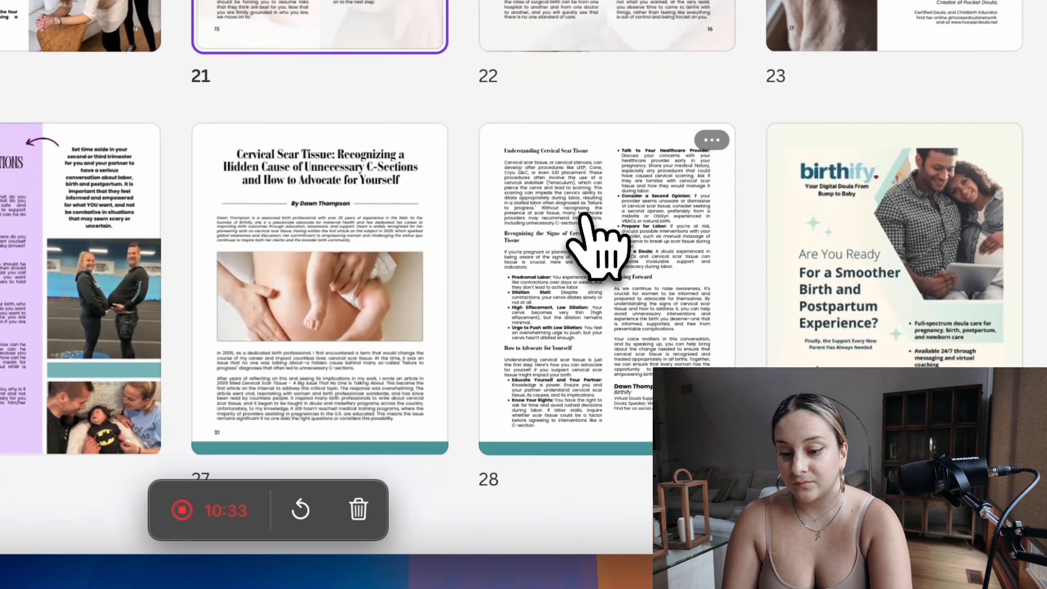
Step: Examine the font, size and style of the author bio's name and "Muscle Mama Fitness" line on page 14 of the US Letter design
scroll(590, 218, "down", 15)
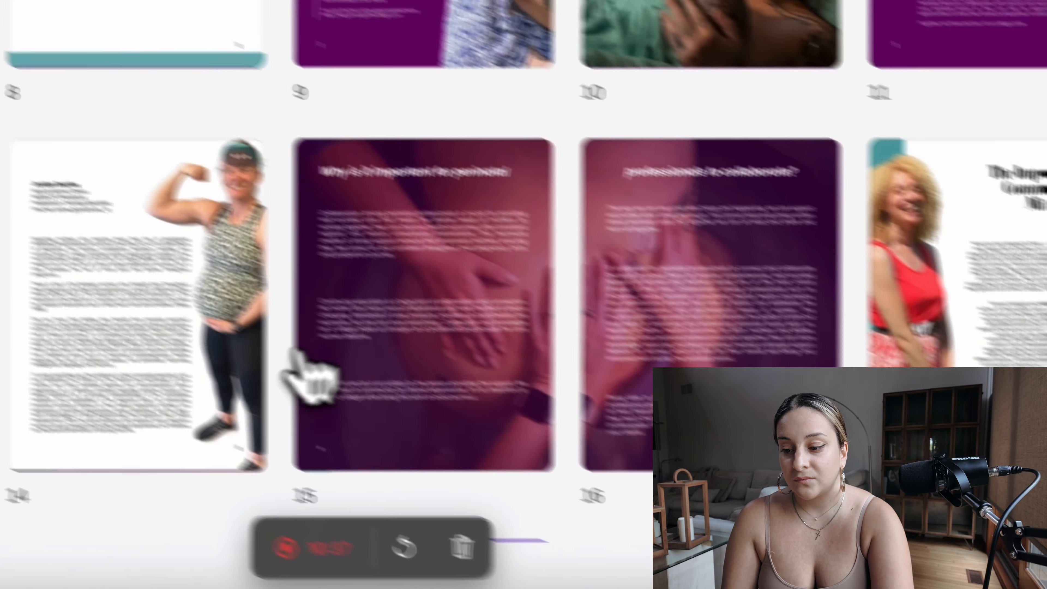
left_click(304, 374)
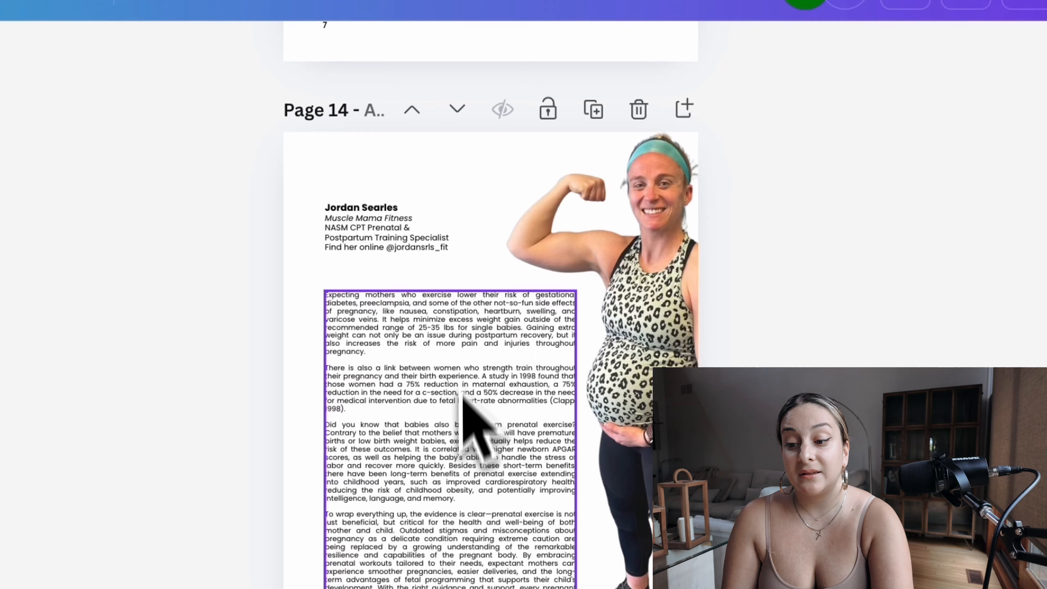
left_click(567, 432)
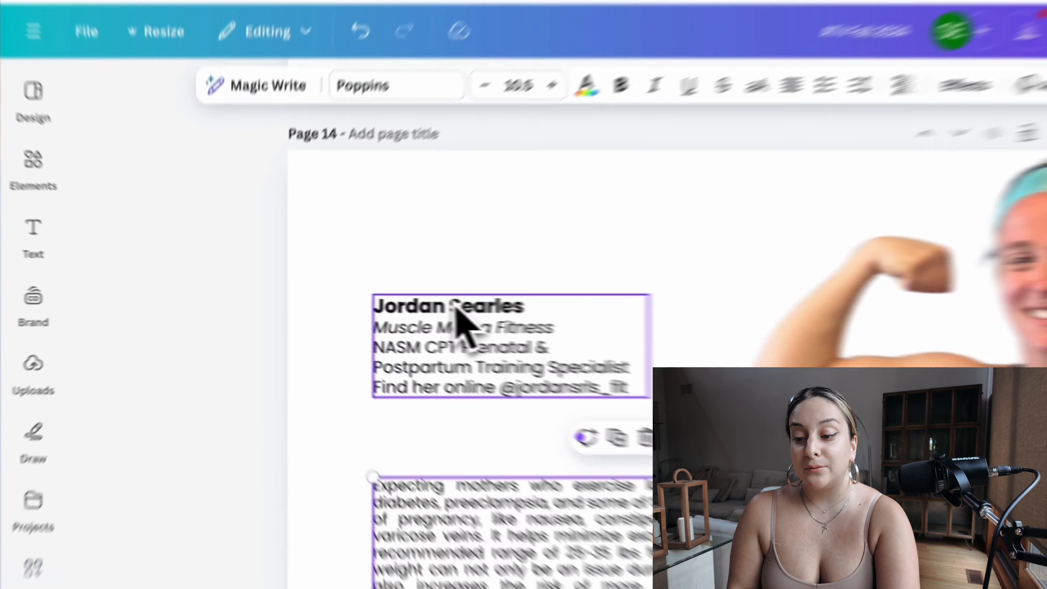
triple_click(366, 303)
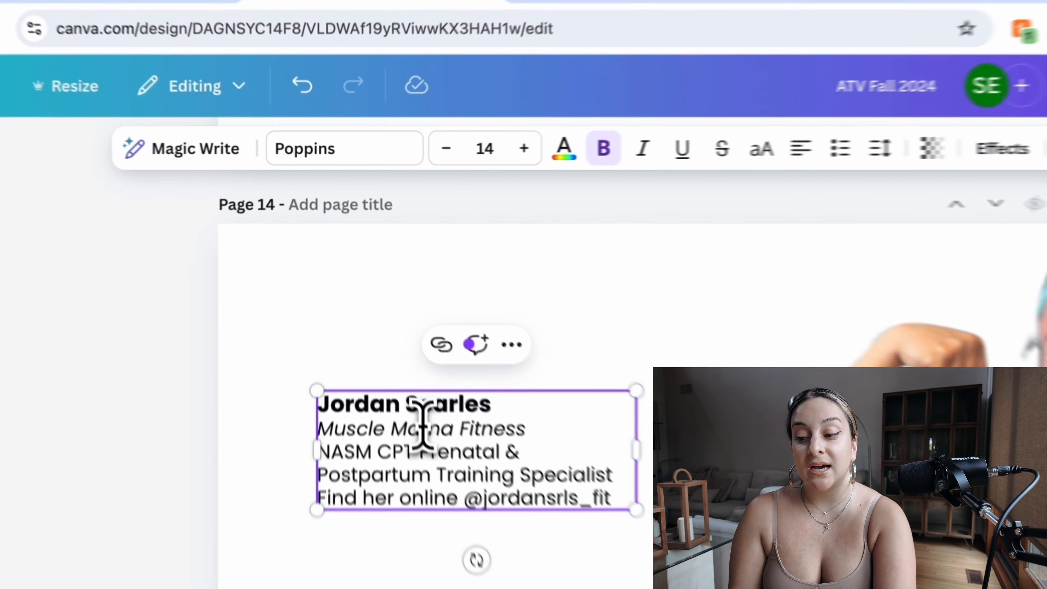
triple_click(378, 317)
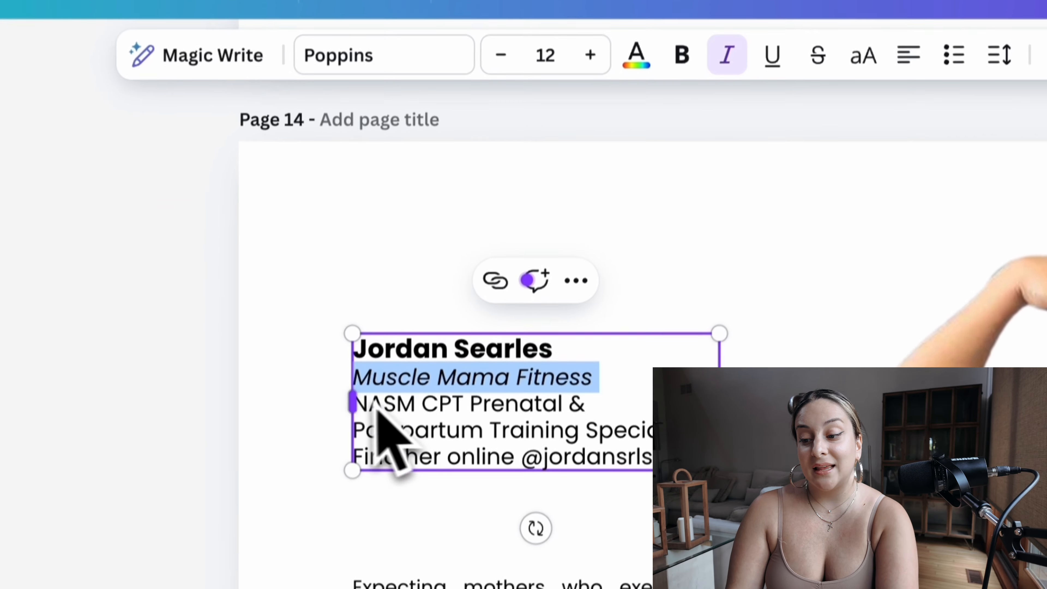
left_click(640, 430)
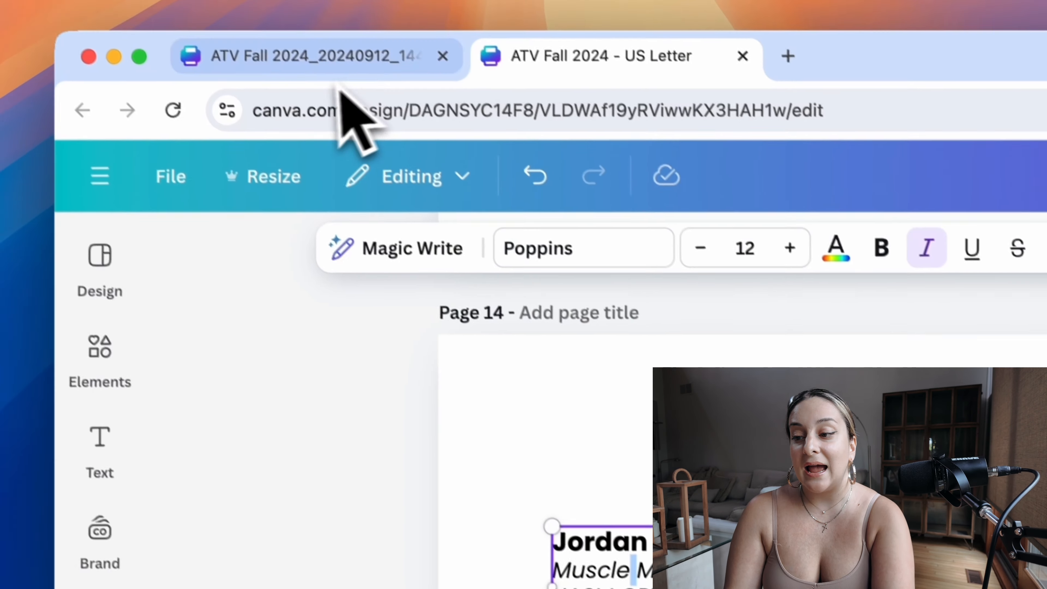
Step: Compare the matching "Muscle Mama Fitness" author bio in the PDF design, and display that design's pages as a thumbnail grid
left_click(328, 77)
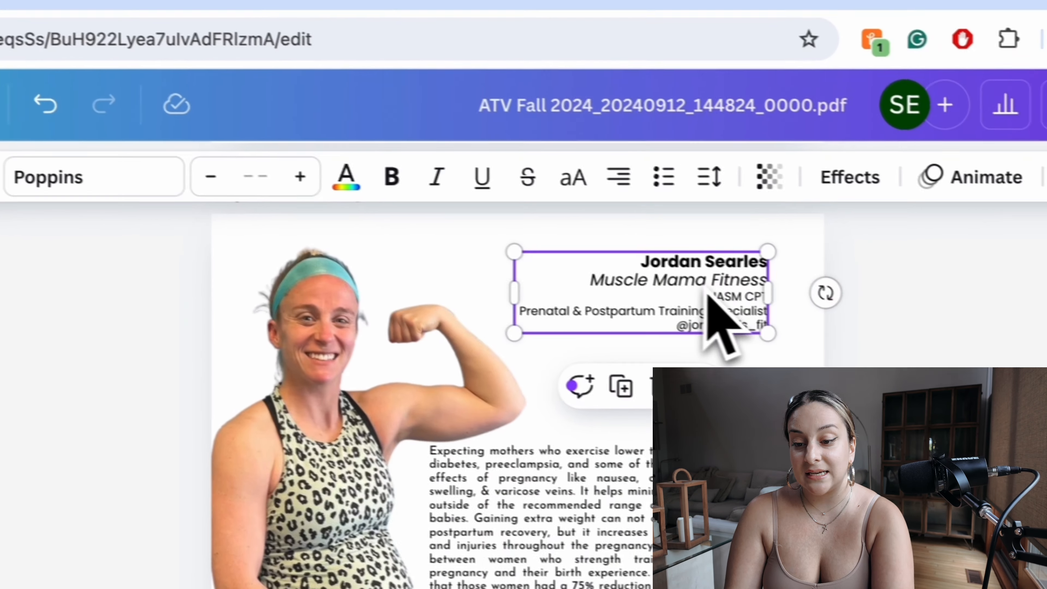
double_click(707, 294)
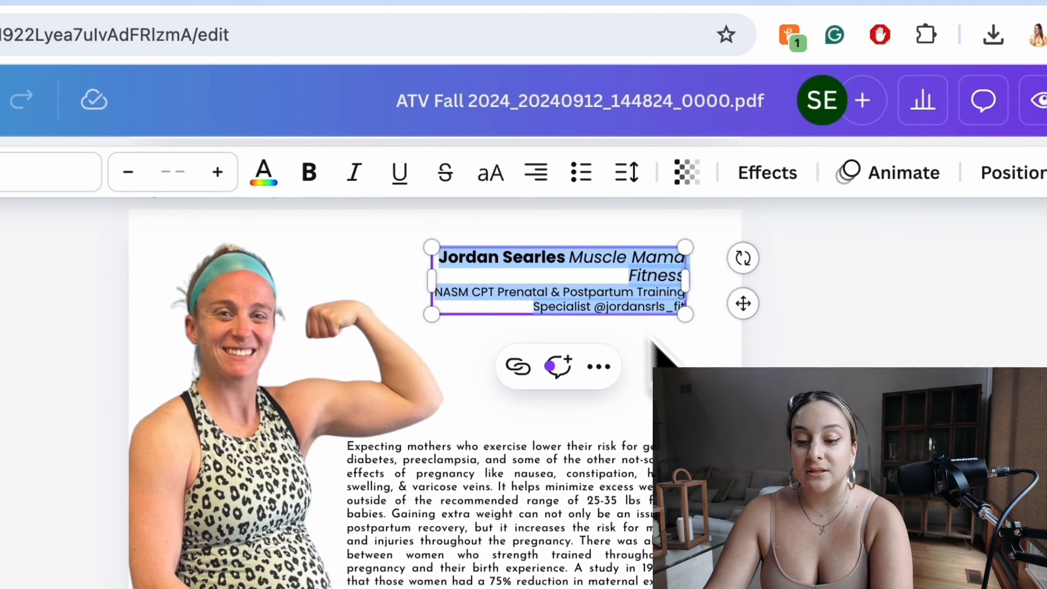
left_click(762, 385)
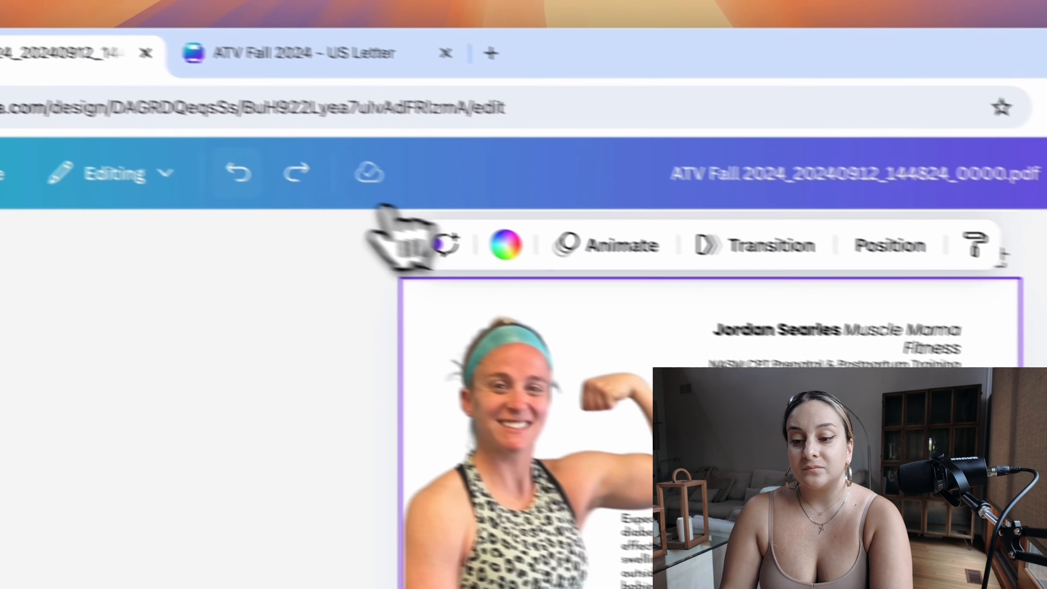
left_click(303, 190)
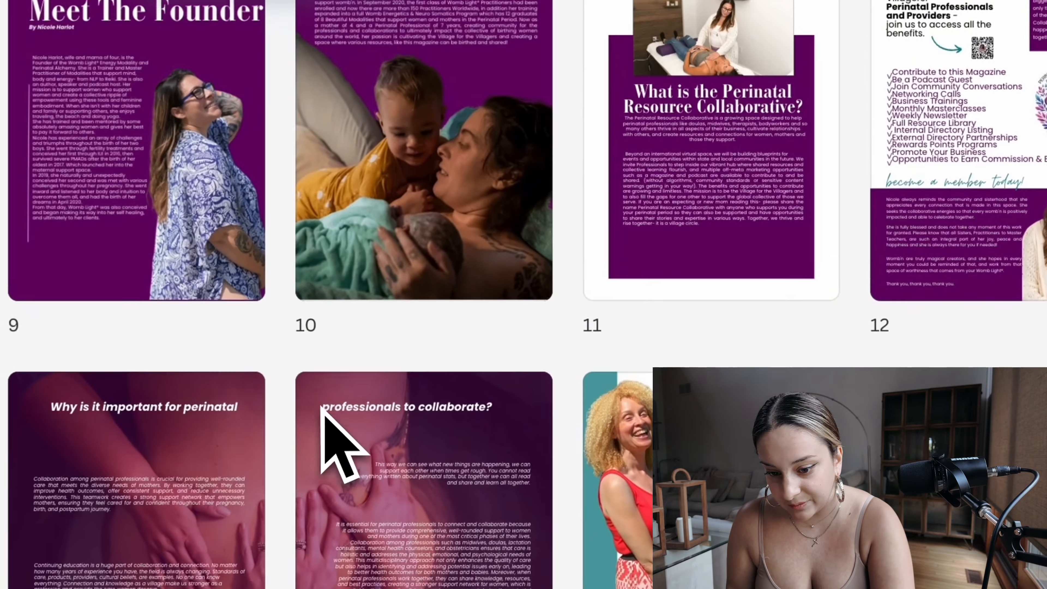
Step: Delete the body text overlapping the author bio on page 18 of the PDF design, and check the bio's lines
scroll(339, 433, "down", 5)
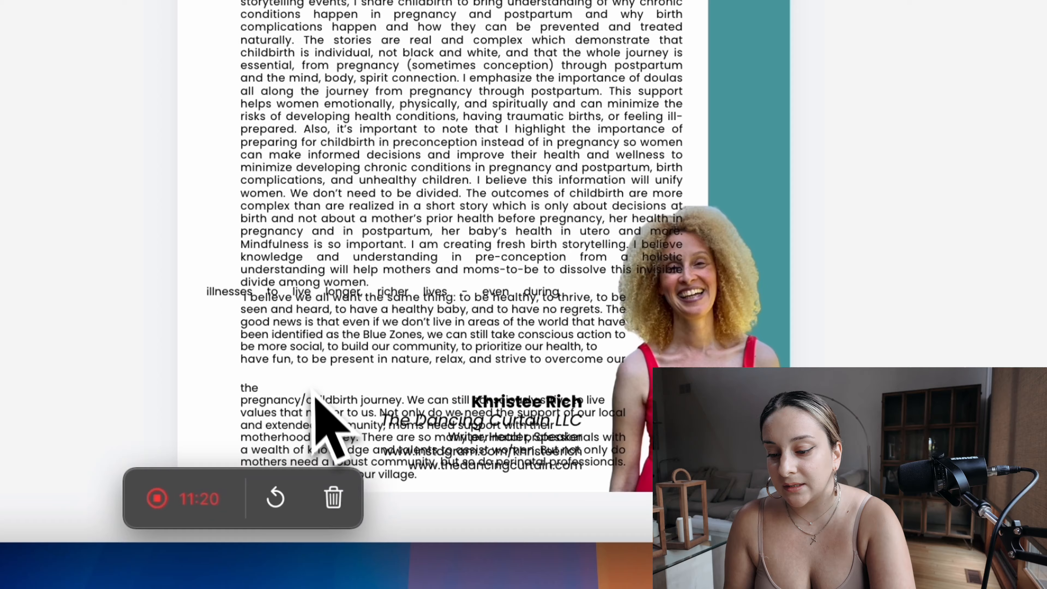
left_click(321, 402)
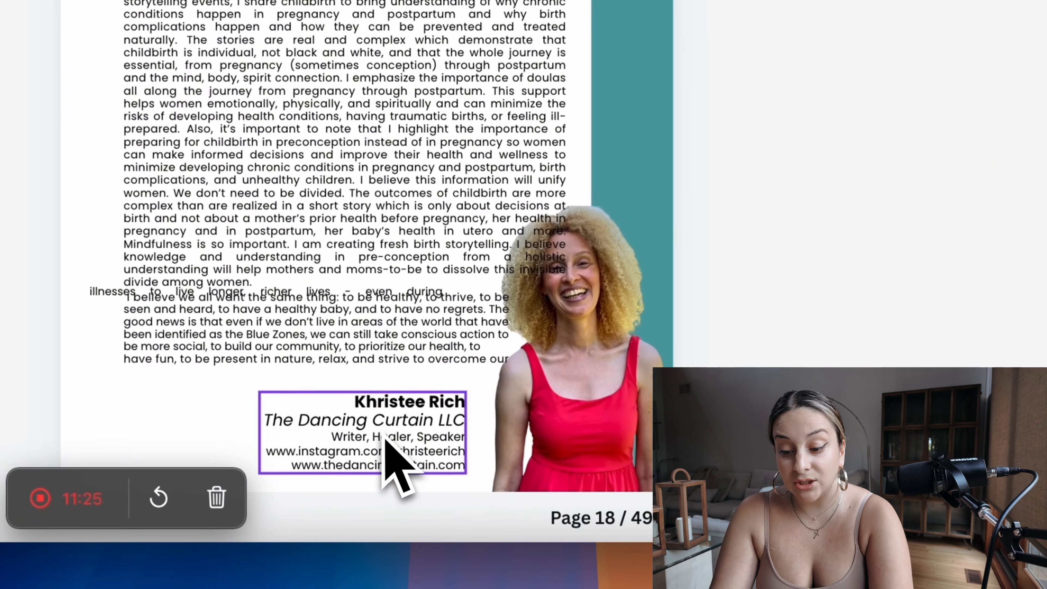
left_click(876, 270)
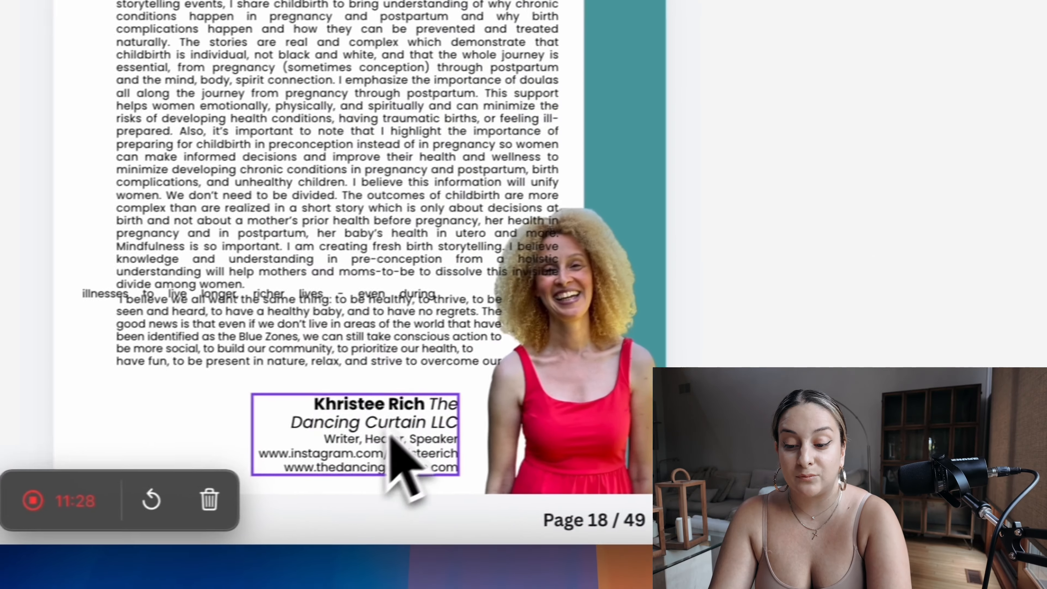
double_click(390, 429)
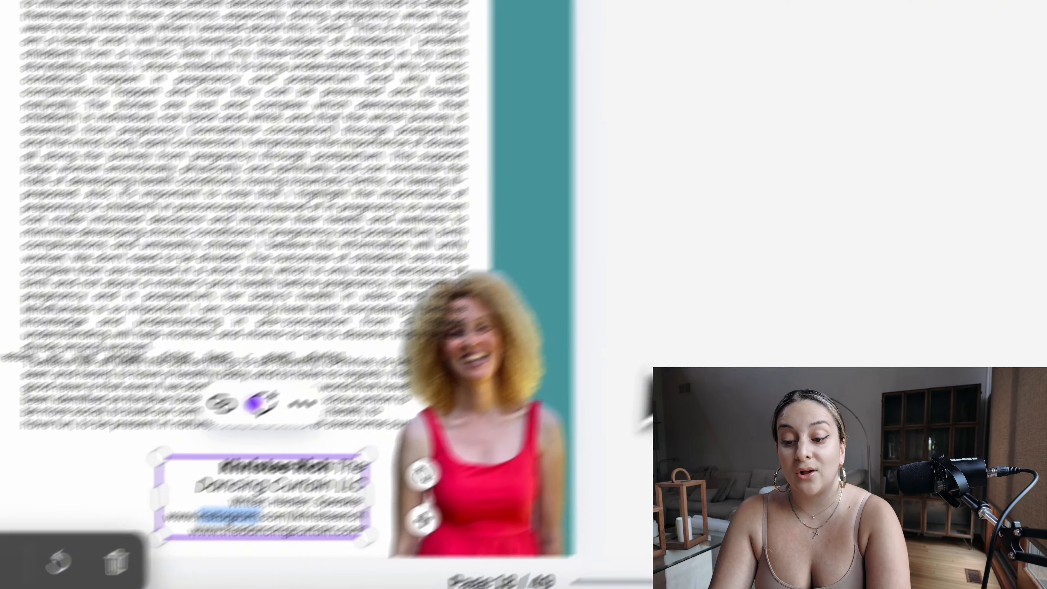
left_click(929, 214)
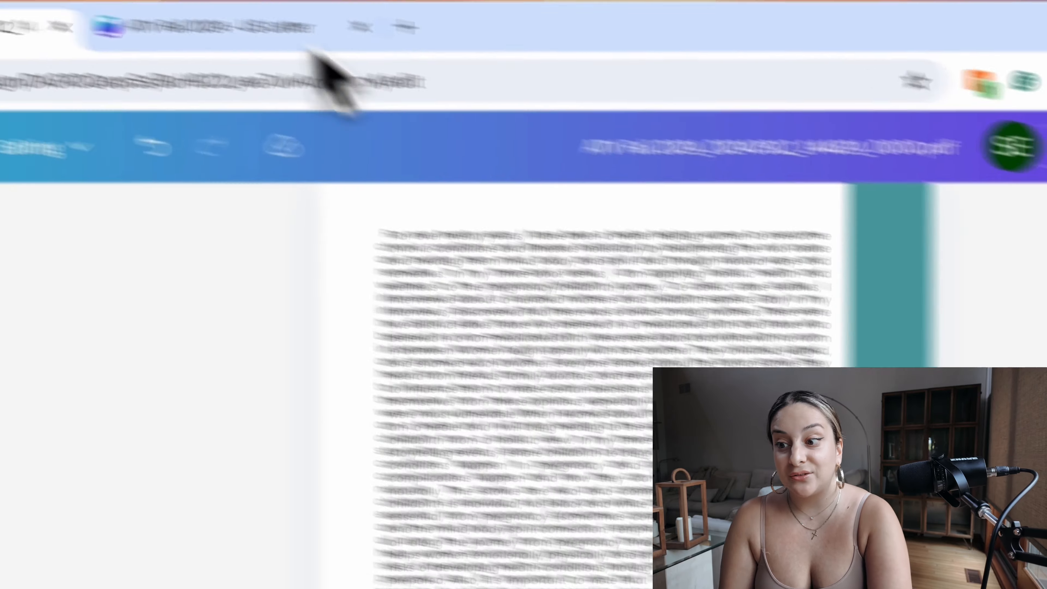
Step: Return to page 14 of the US Letter design and examine the "Find her online" wording in the author bio
left_click(393, 81)
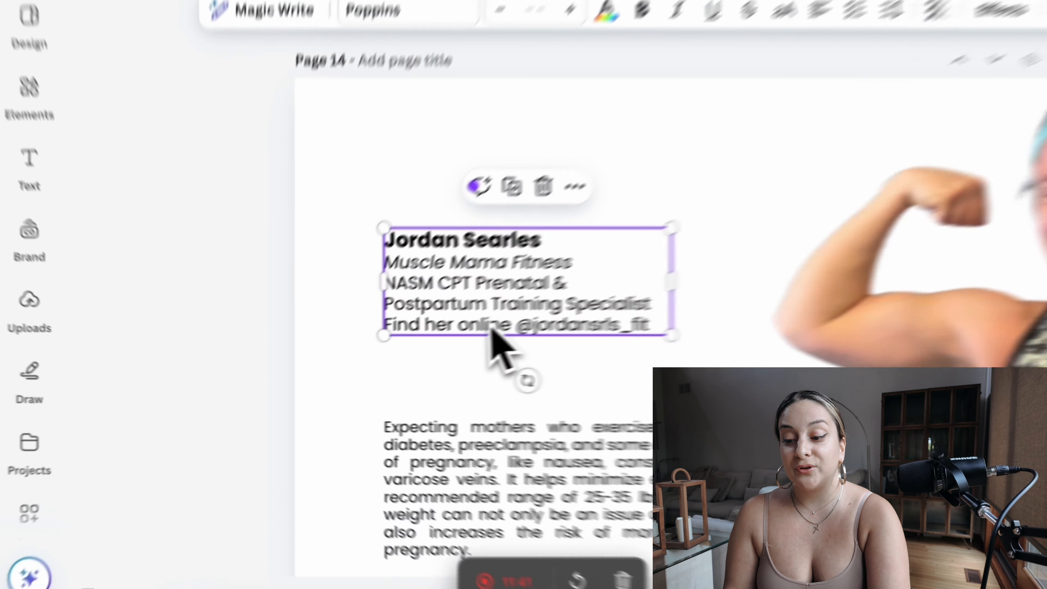
left_click_drag(366, 356, 392, 358)
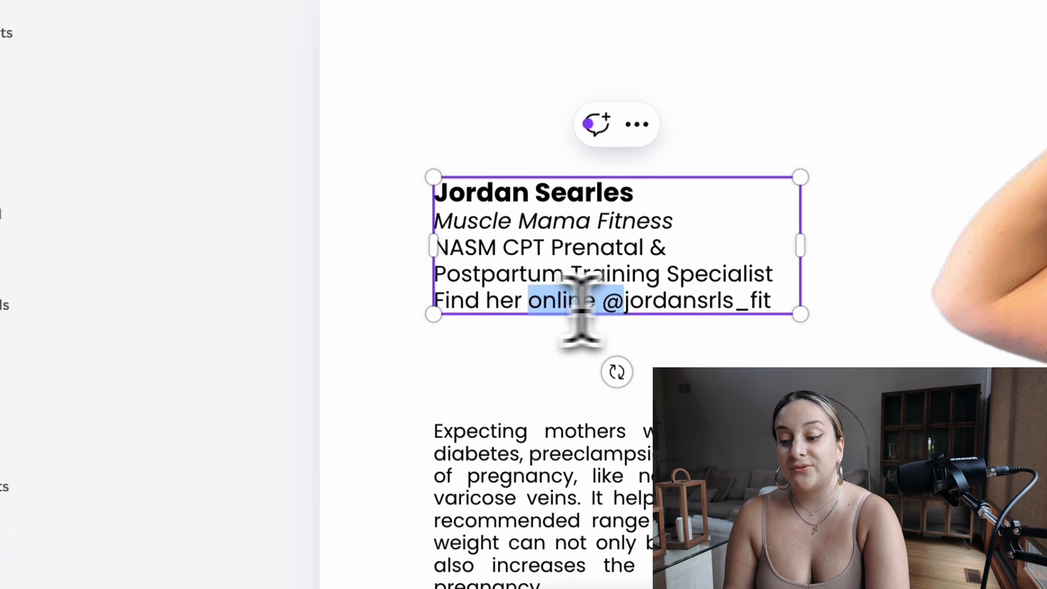
left_click_drag(581, 309, 447, 310)
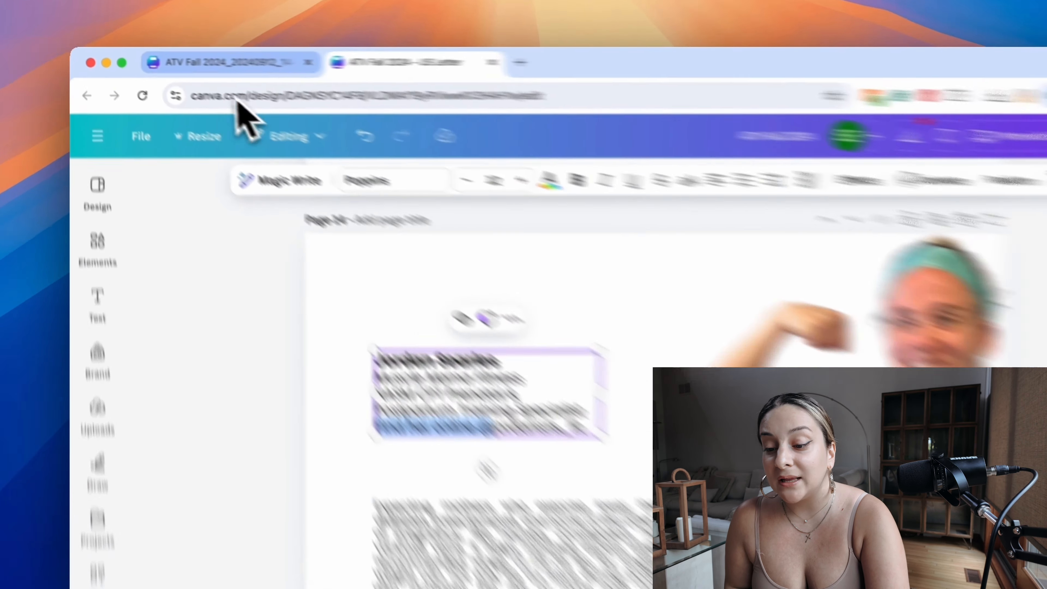
Step: In the PDF design's page 18 bio, place "The Dancing Curtain LLC" on its own line below the author's name
left_click(194, 60)
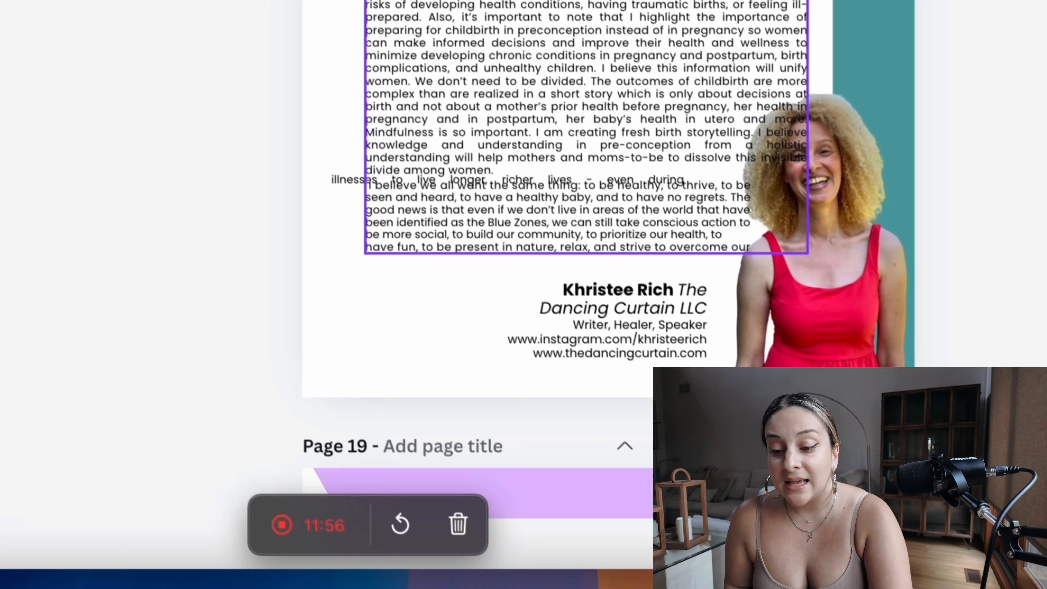
scroll(589, 367, "down", 1)
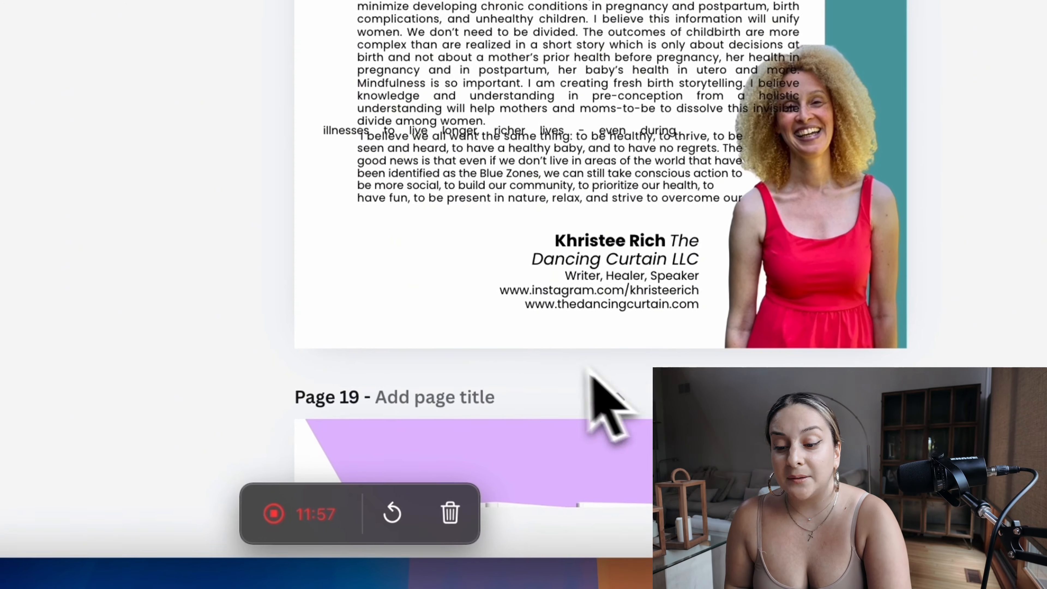
scroll(651, 316, "up", 5)
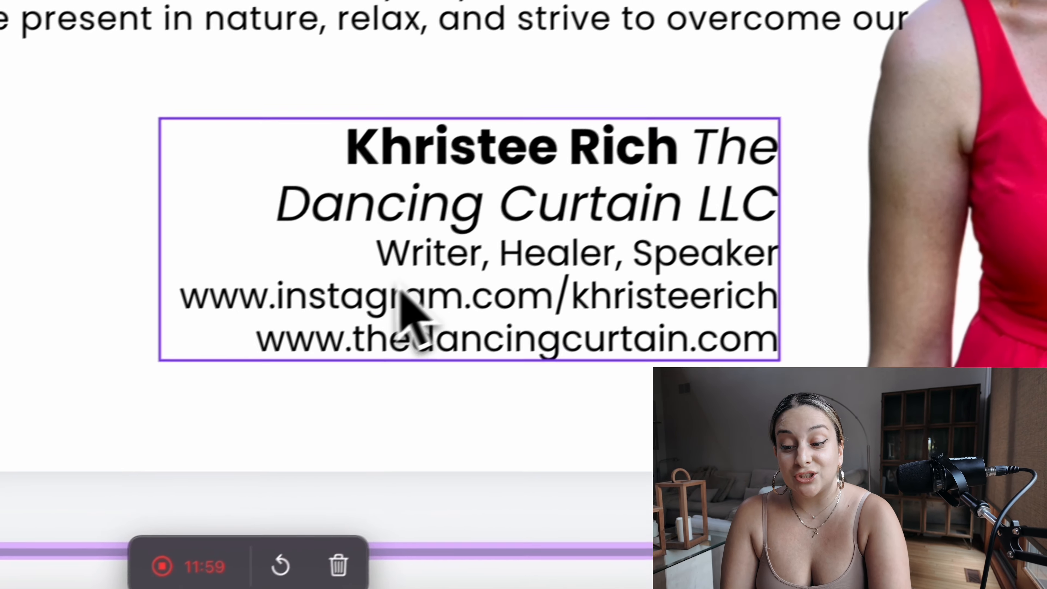
left_click(496, 239)
double_click(361, 306)
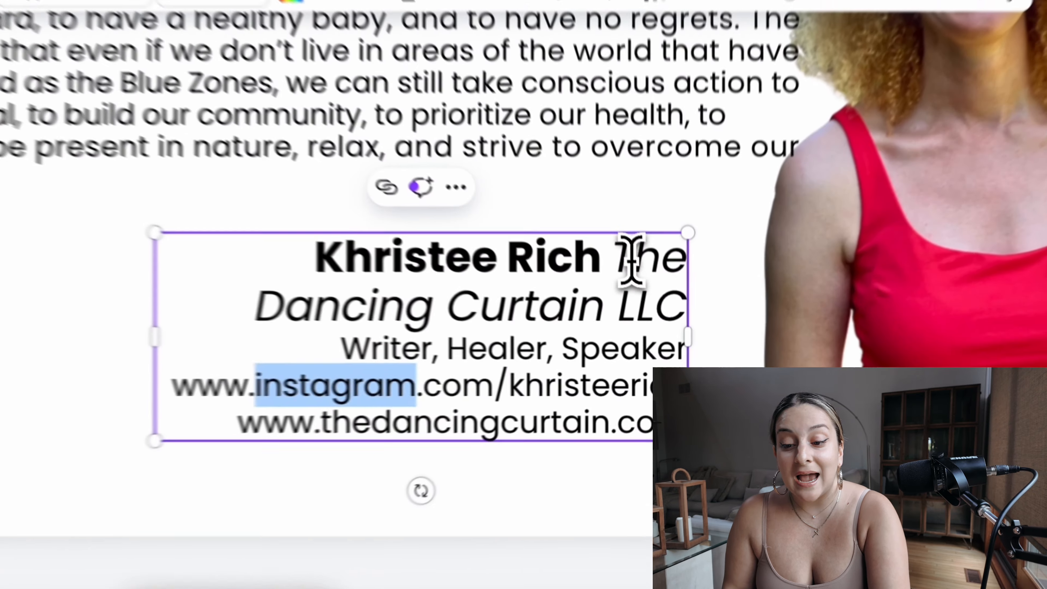
left_click(652, 311)
key("Return")
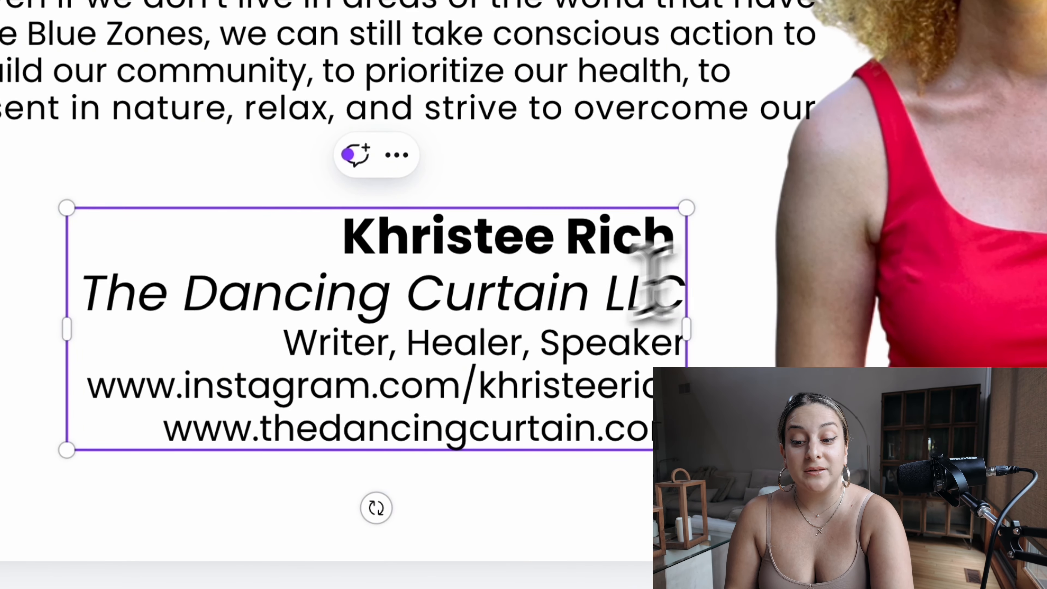
triple_click(544, 317)
left_click(267, 346)
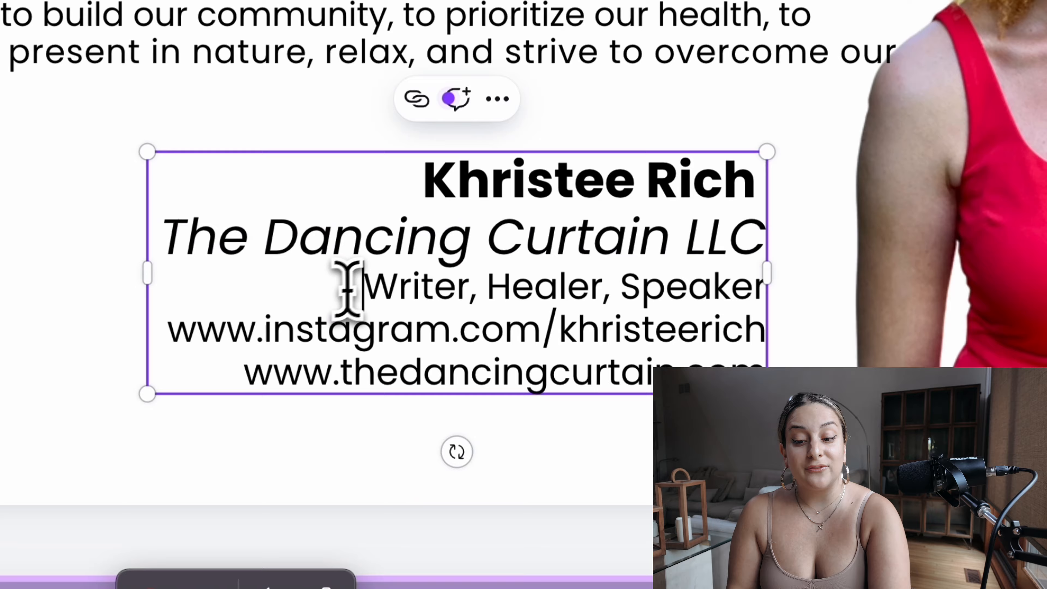
mouse_move(348, 288)
left_mouse_down()
mouse_move(770, 295)
mouse_move(763, 288)
left_mouse_up()
mouse_move(513, 303)
left_mouse_down()
mouse_move(432, 281)
mouse_move(484, 304)
mouse_move(519, 297)
mouse_move(144, 305)
left_mouse_up()
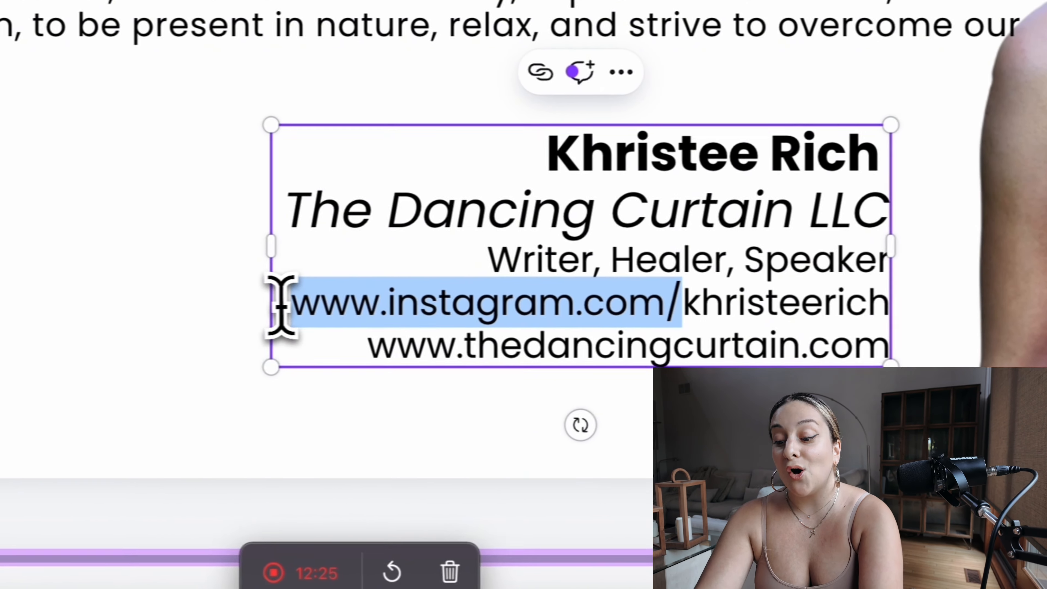
type("Find he")
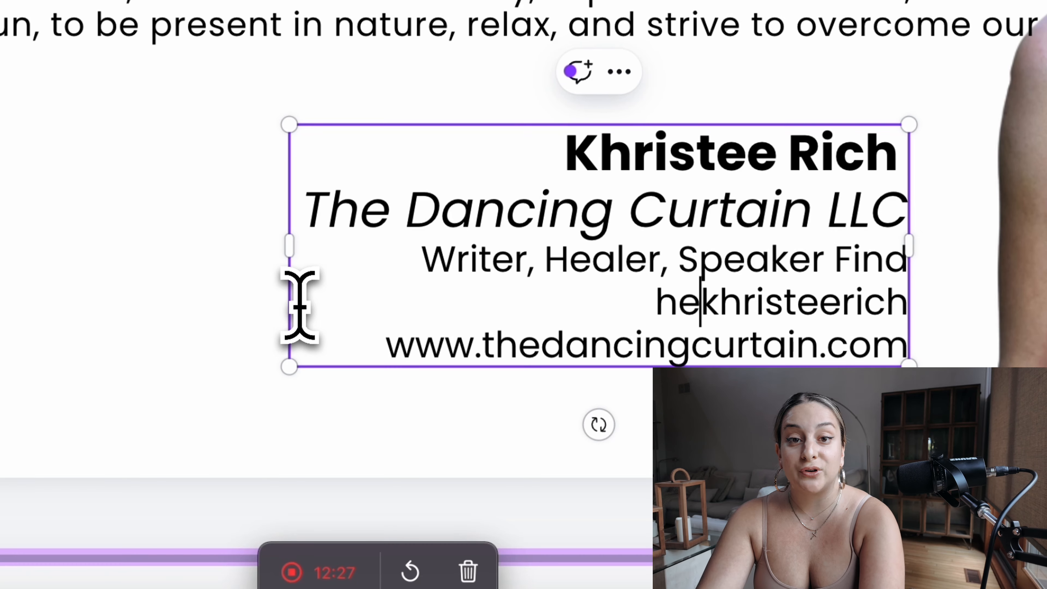
type("r online")
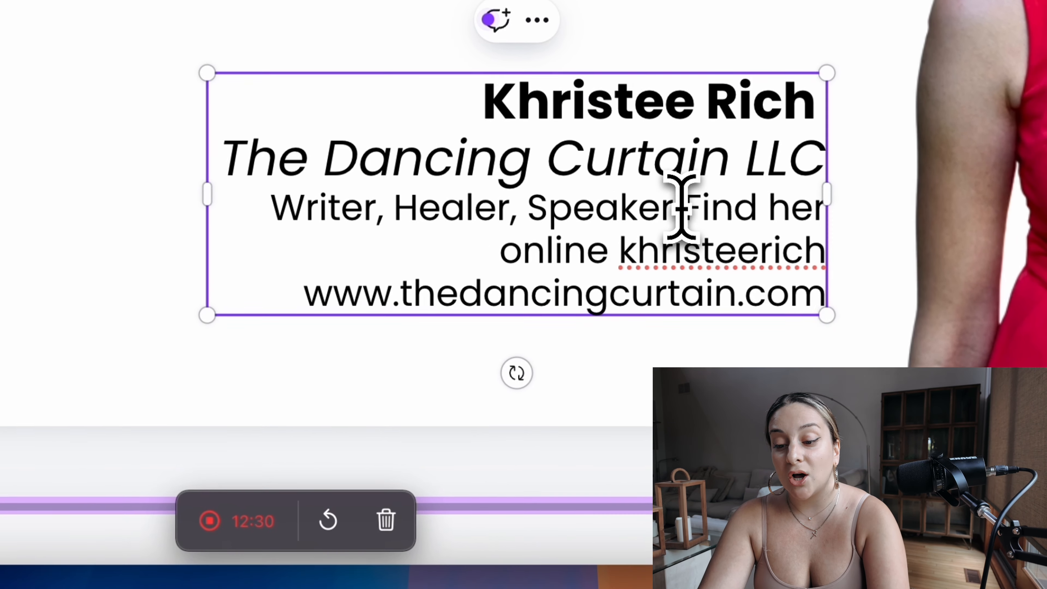
Step: Start "Find her online" on its own line, with "@" before the social handle and "and" after it
left_click(763, 258)
key("Return")
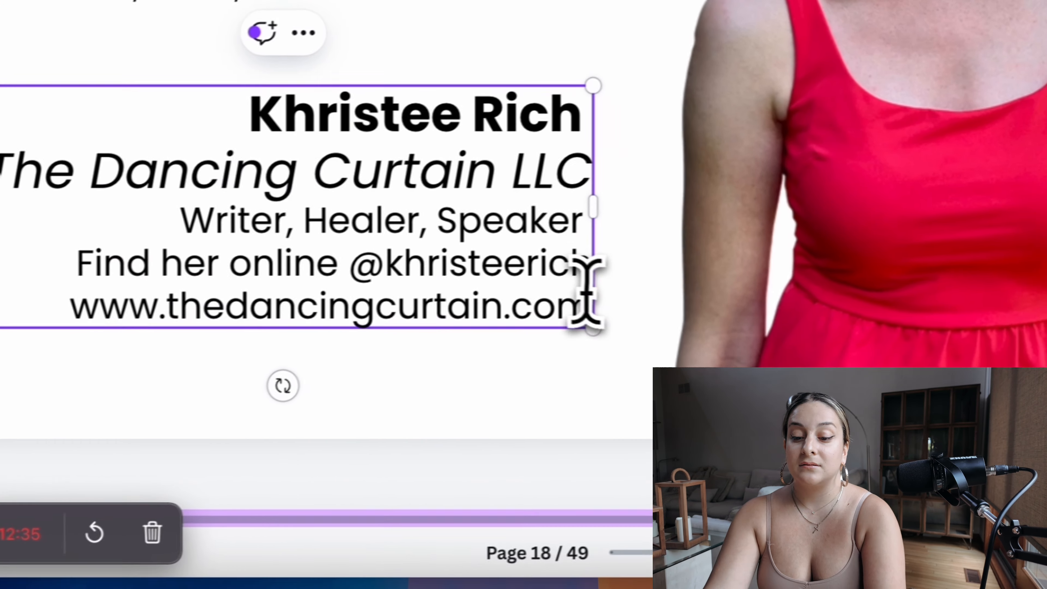
left_click(819, 268)
type("and")
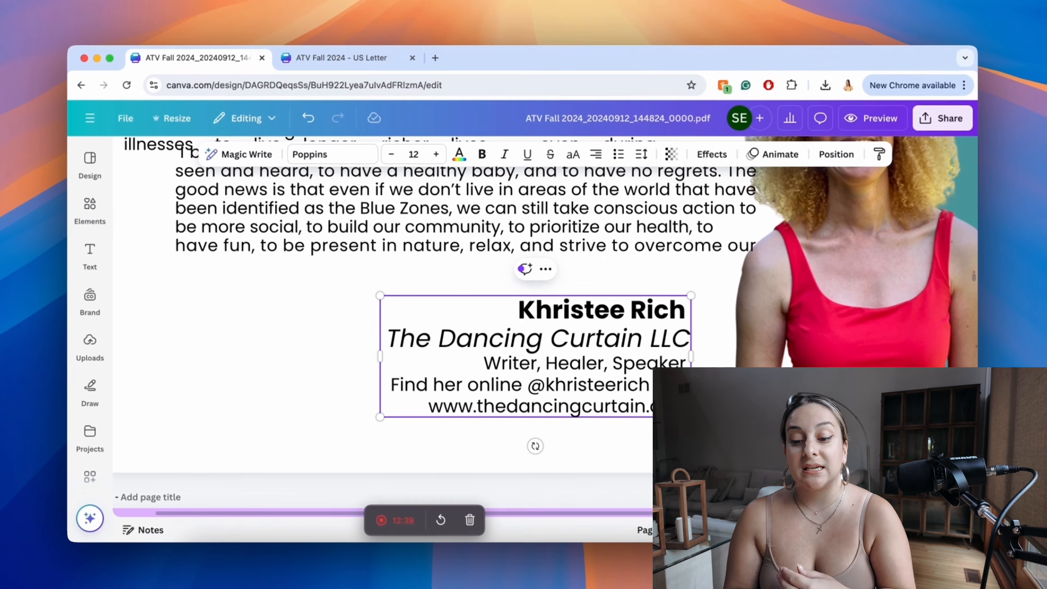
Step: In the page 23 author bio, place "Hoosier Doula Network" on its own line and add "Find her online" before the social handle
scroll(453, 309, "down", 20)
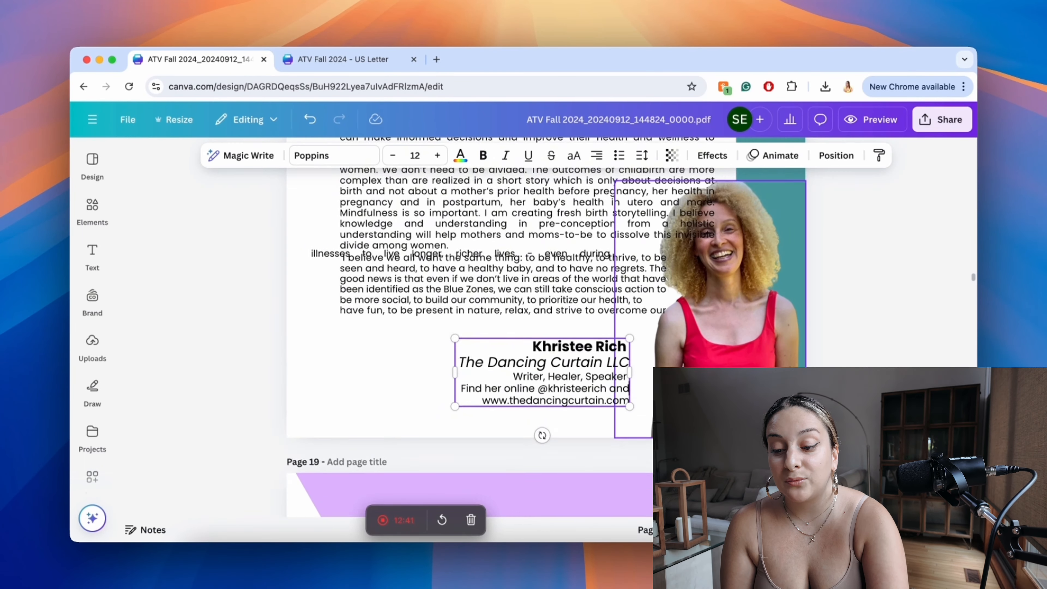
scroll(454, 309, "down", 20)
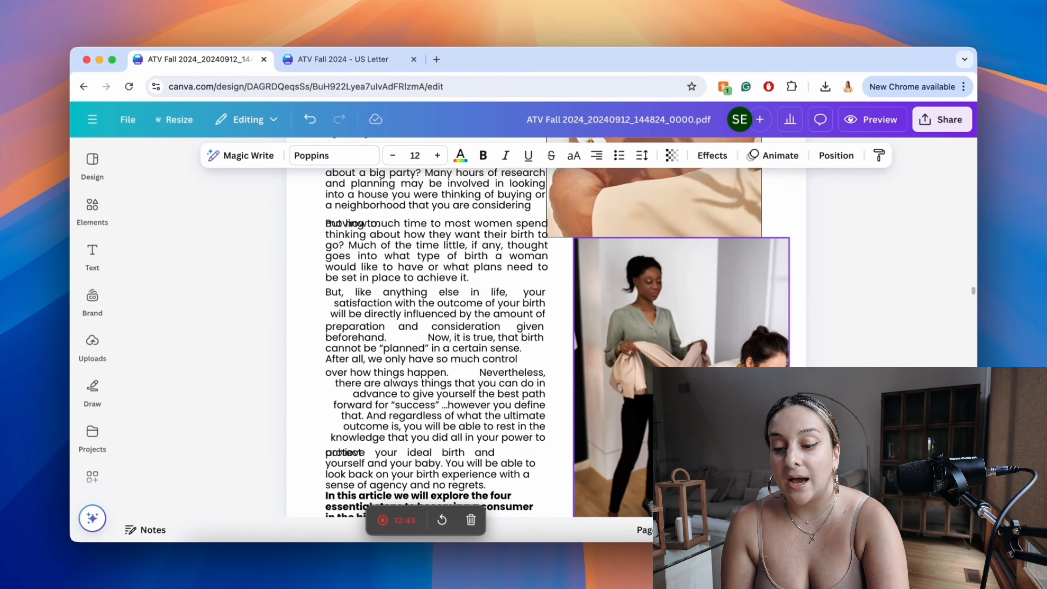
scroll(708, 272, "down", 20)
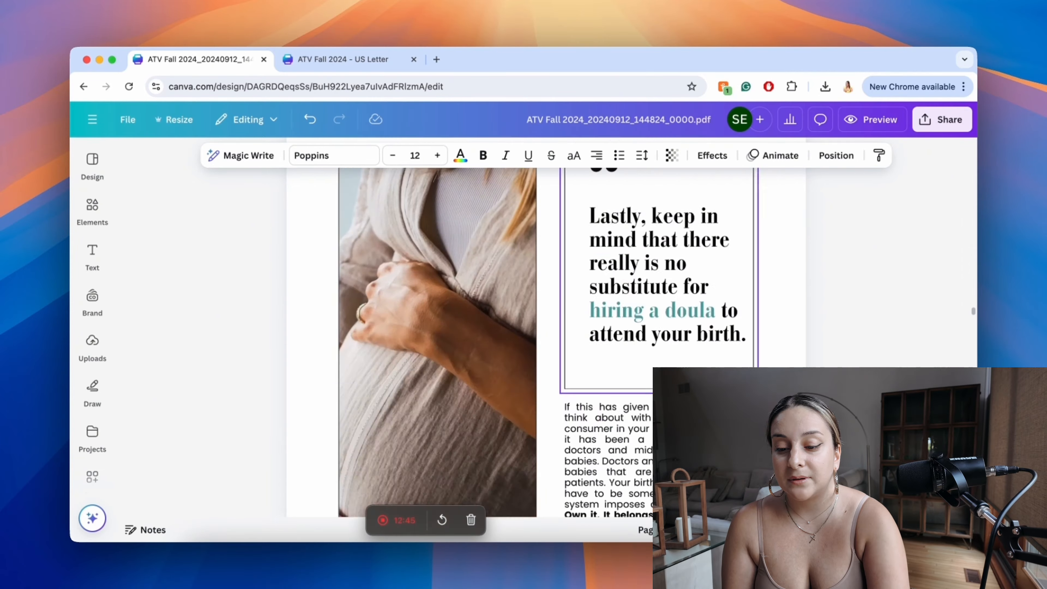
left_click(709, 272)
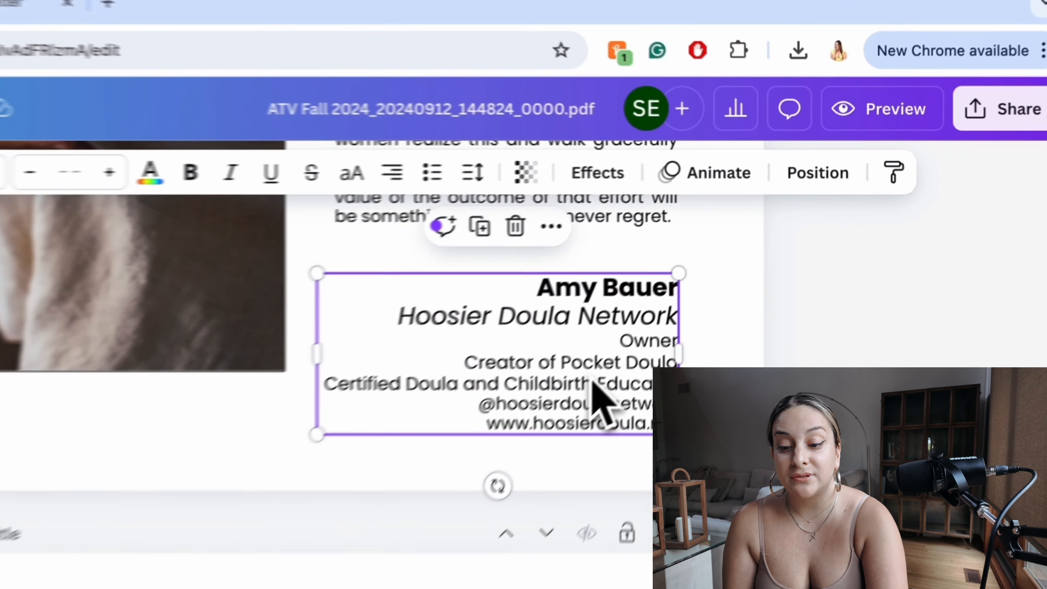
left_click(600, 396)
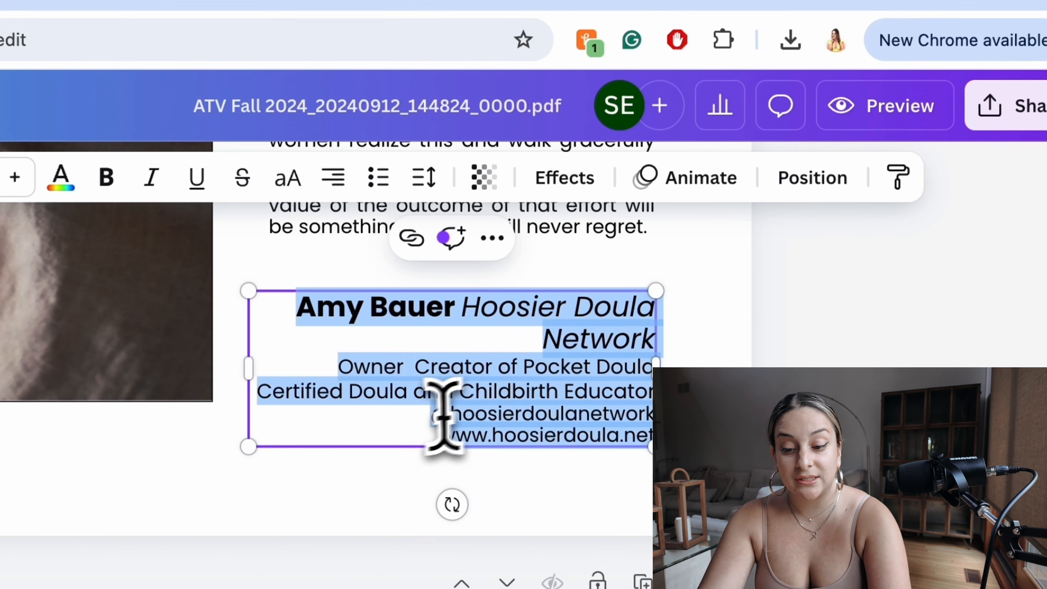
left_click(387, 423)
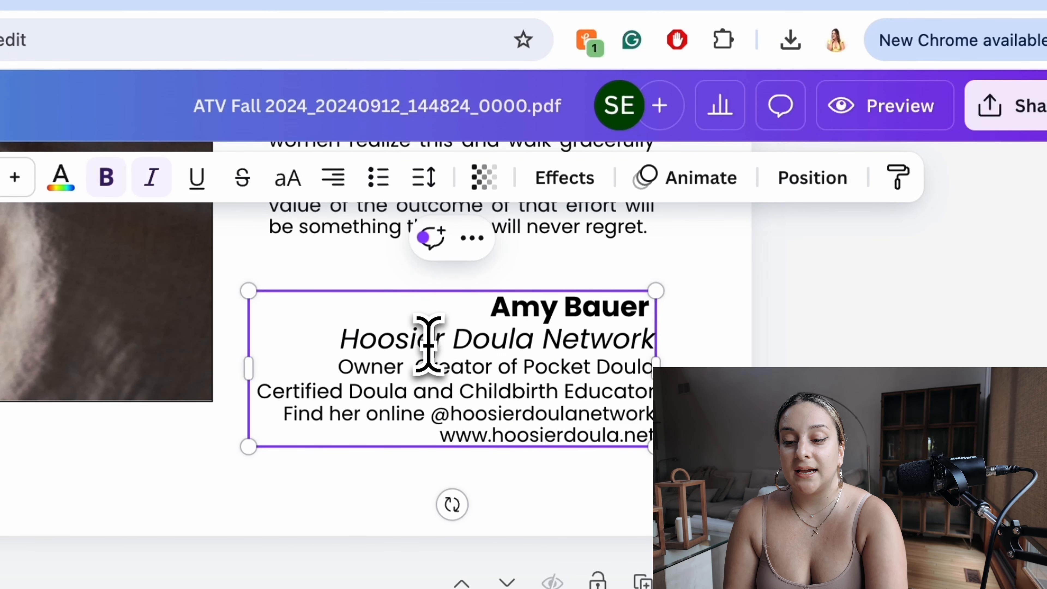
triple_click(427, 339)
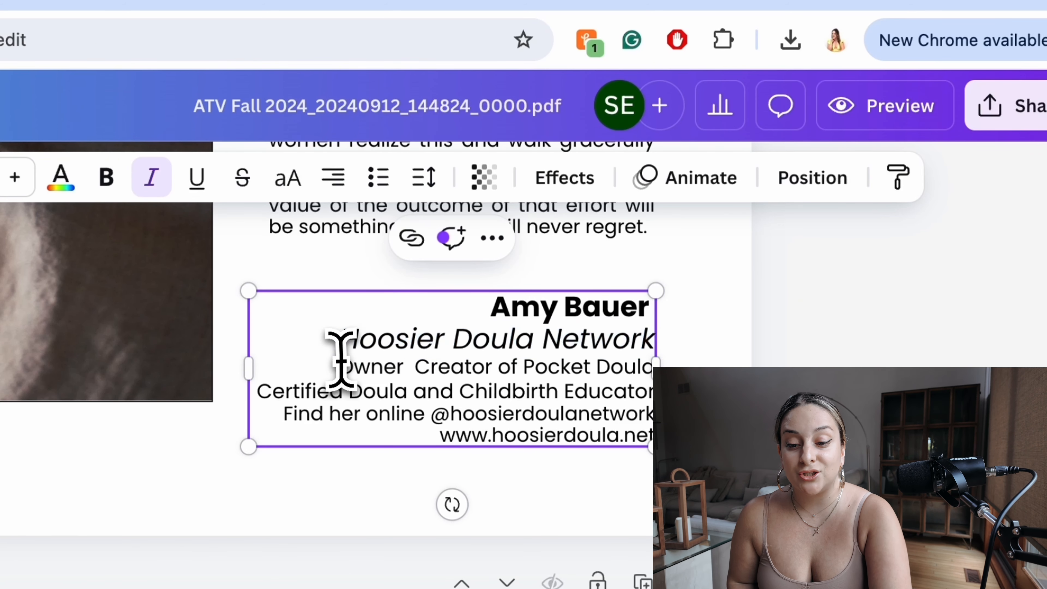
left_click_drag(338, 365, 647, 383)
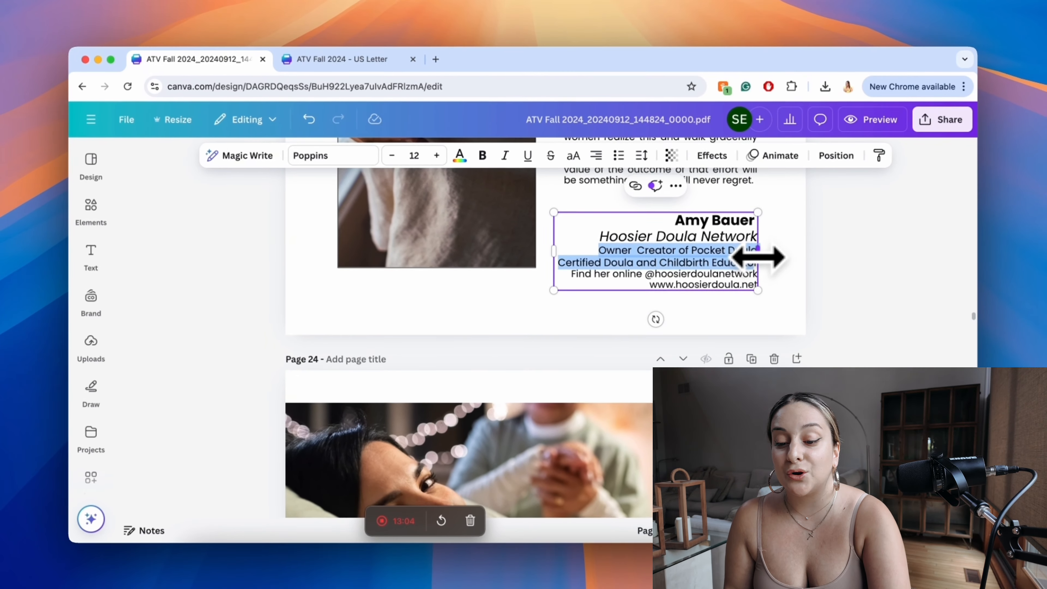
Step: Enlarge the page 24 photo so it overhangs the page's left, top and right edges
scroll(615, 385, "down", 3)
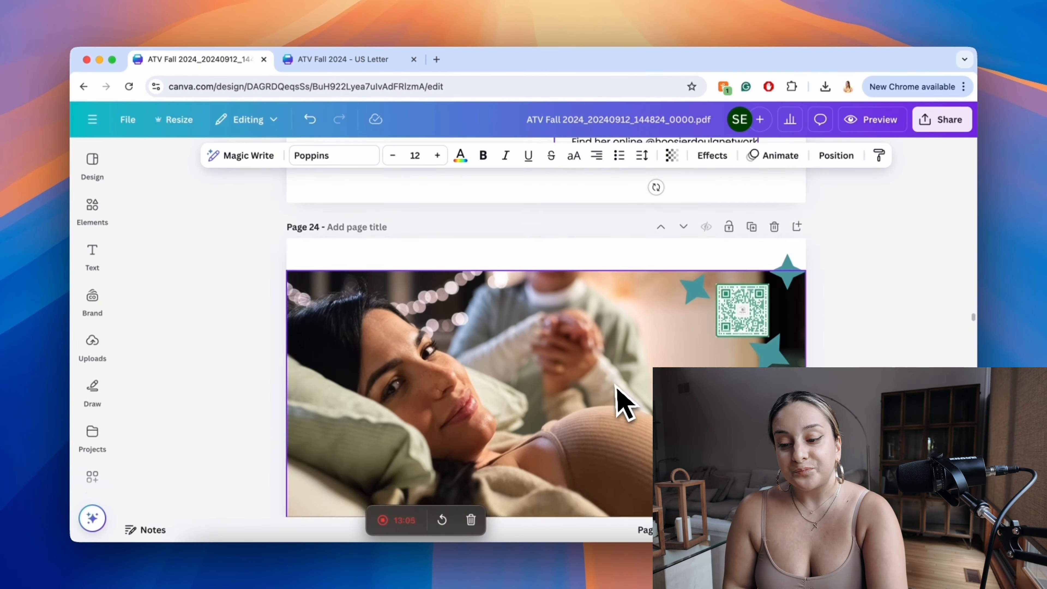
scroll(614, 386, "down", 2)
scroll(613, 388, "down", 3)
left_click(613, 388)
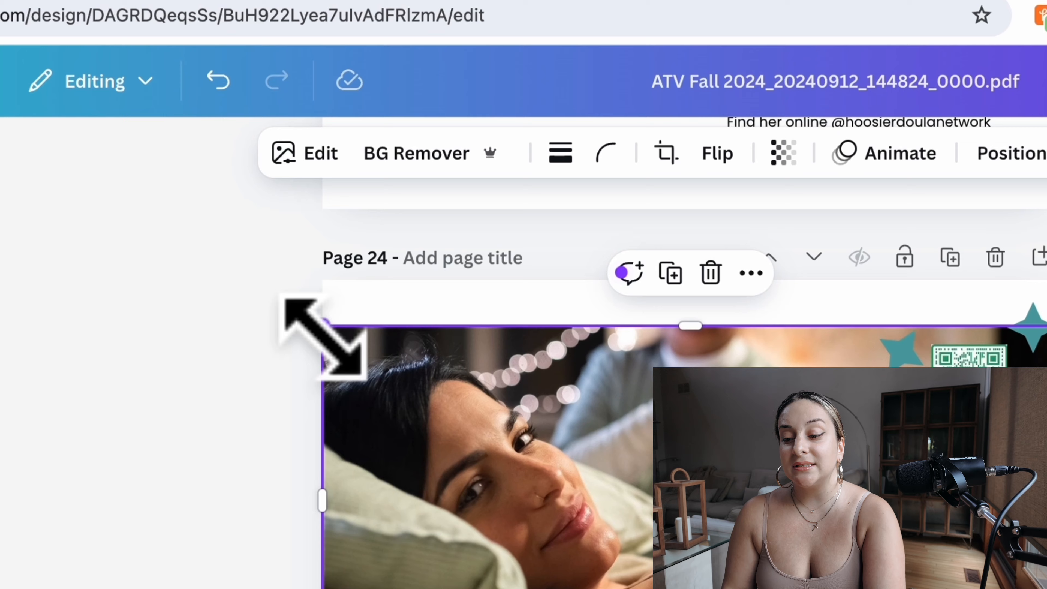
left_click_drag(250, 171, 218, 156)
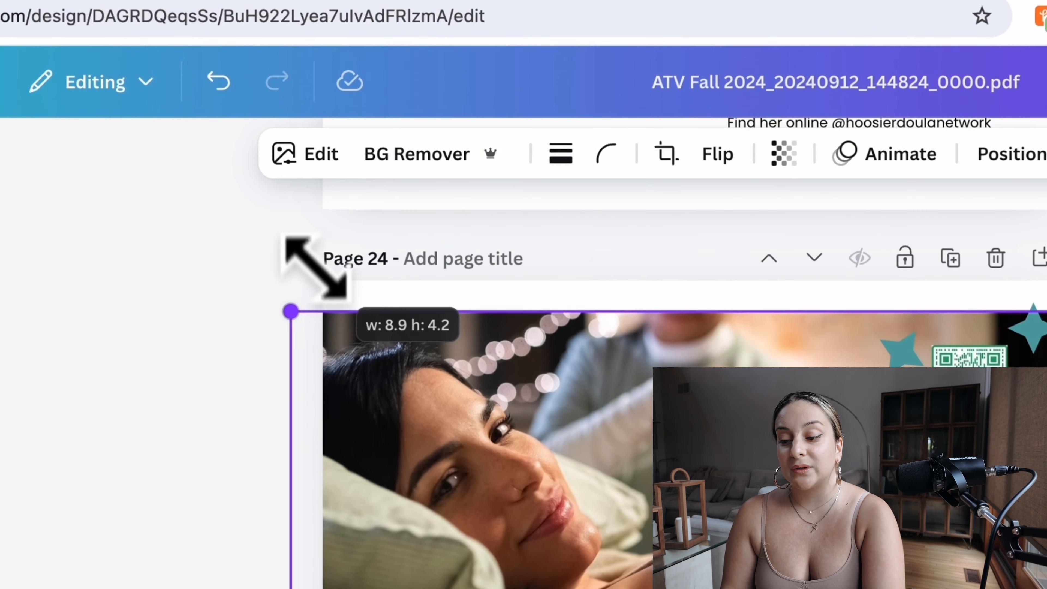
left_click_drag(315, 266, 306, 250)
left_click_drag(622, 310, 615, 246)
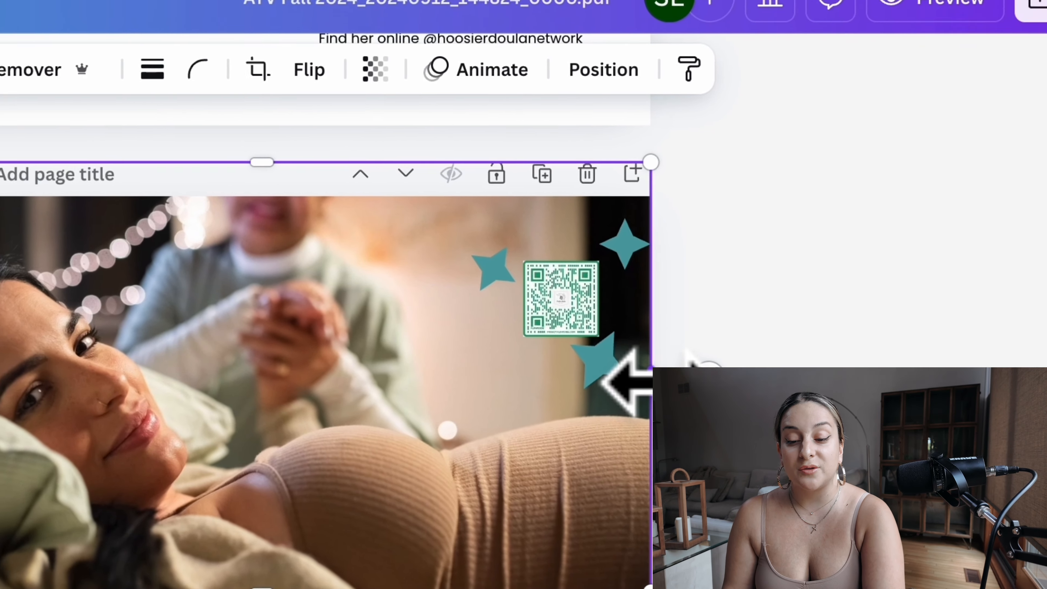
left_click_drag(655, 379, 687, 373)
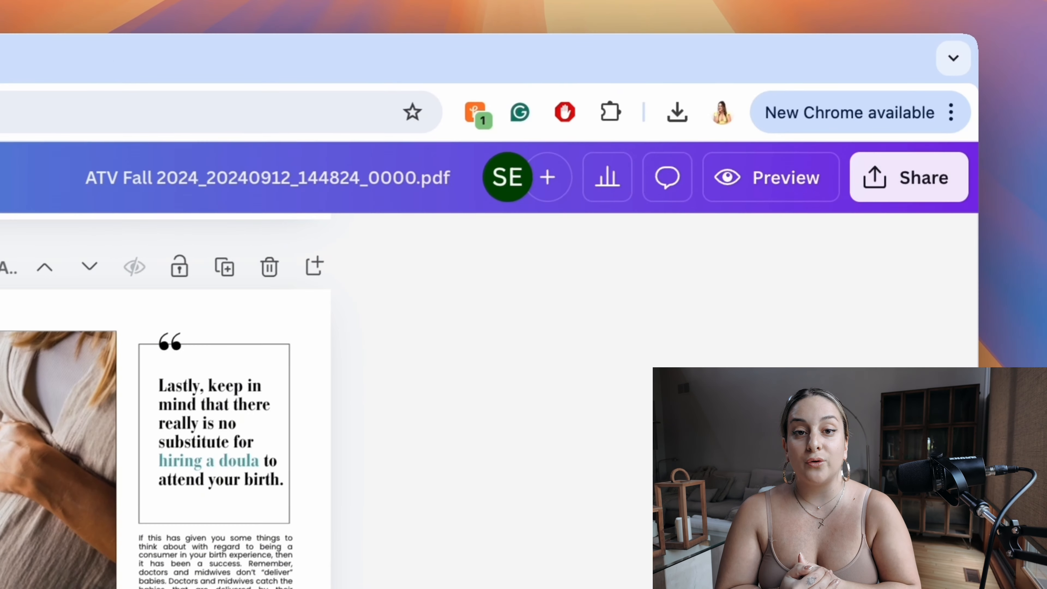
Step: Set the design's download options to PDF Print with crop marks and bleed for all pages
left_click(913, 181)
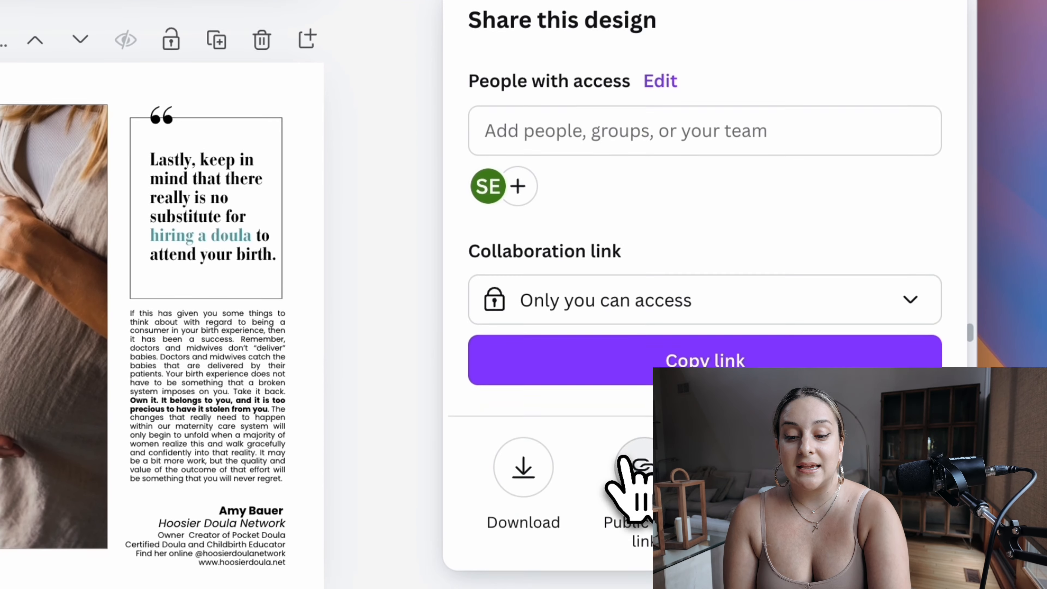
left_click(535, 472)
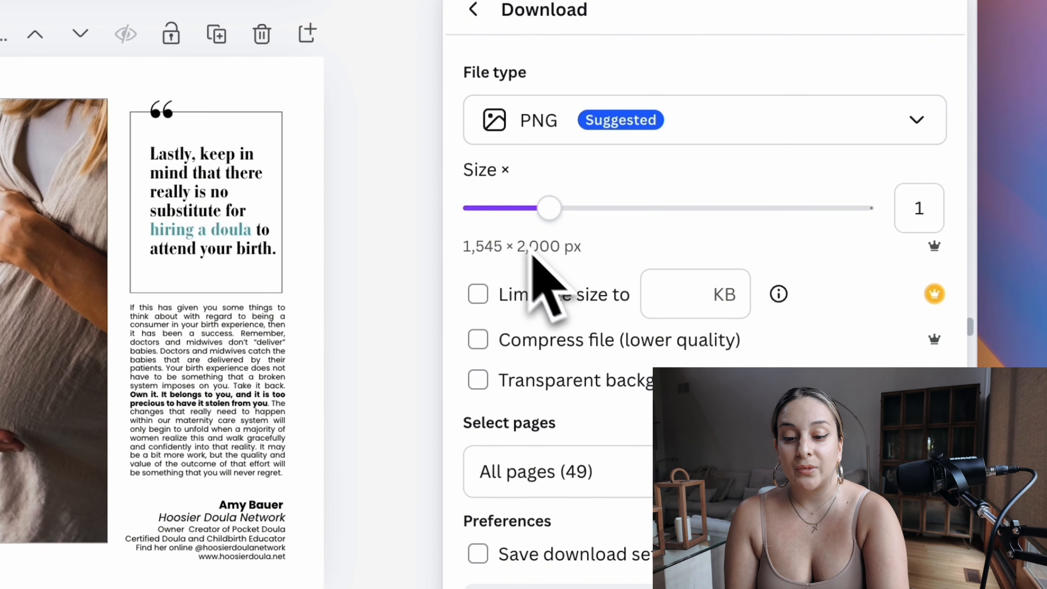
left_click(550, 132)
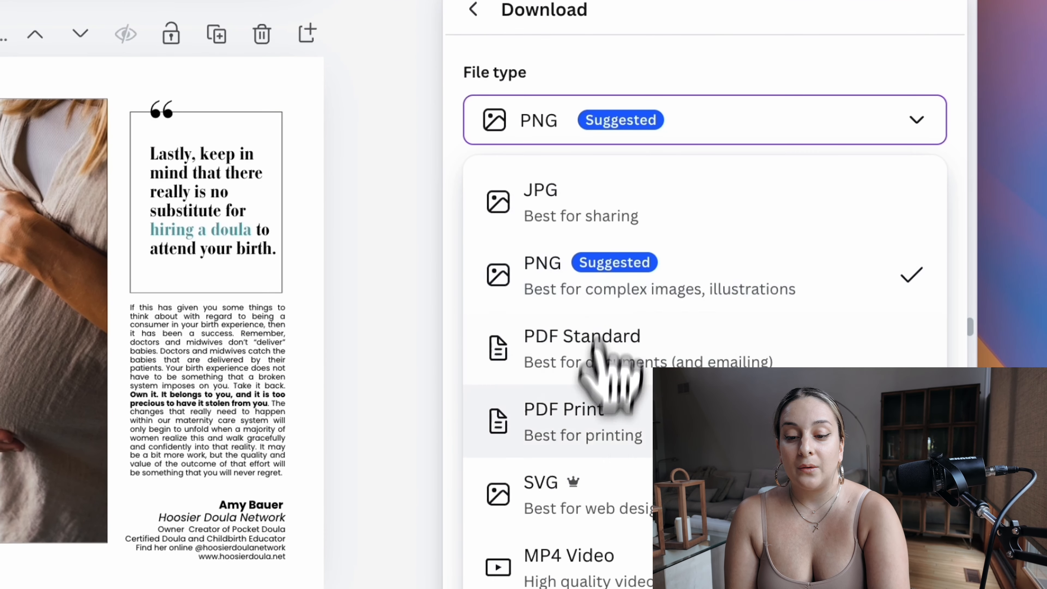
left_click(585, 425)
left_click(521, 162)
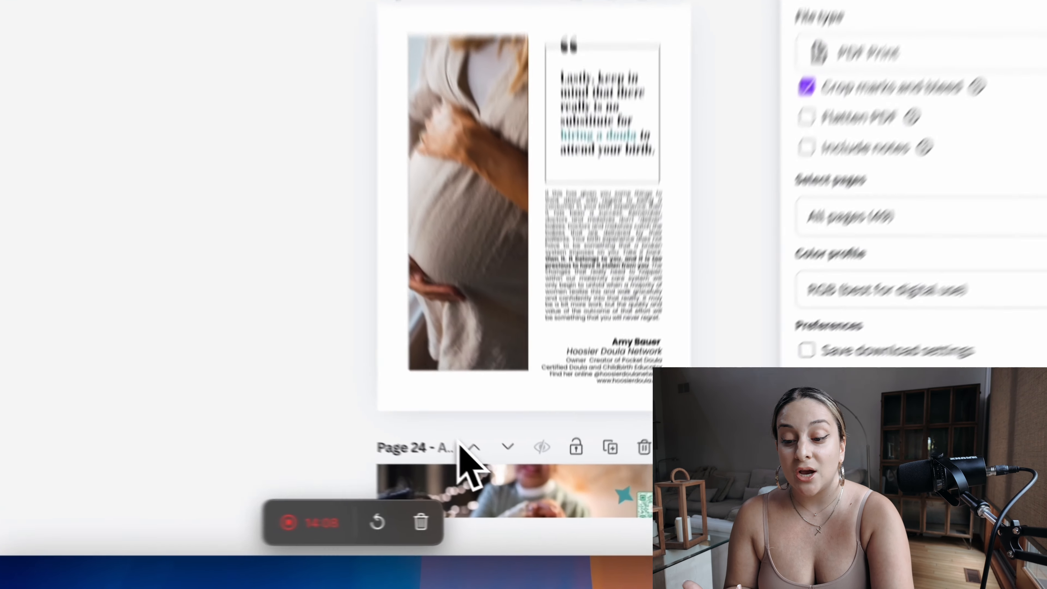
Step: Try pulling the page 24 photo's right and top sides in to the page boundary, and undo both resizes
scroll(478, 462, "down", 3)
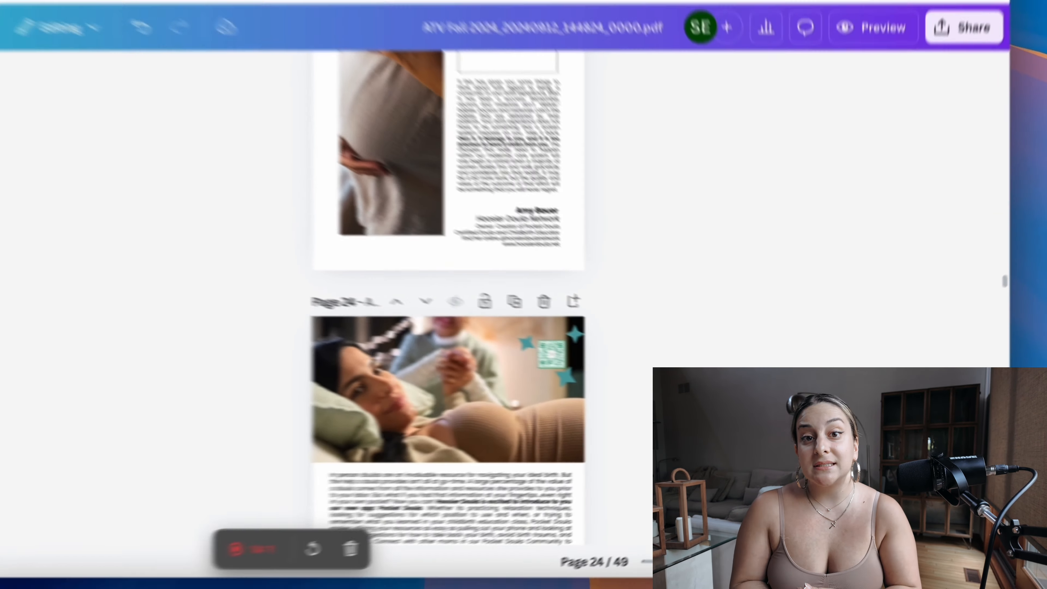
scroll(536, 324, "up", 4)
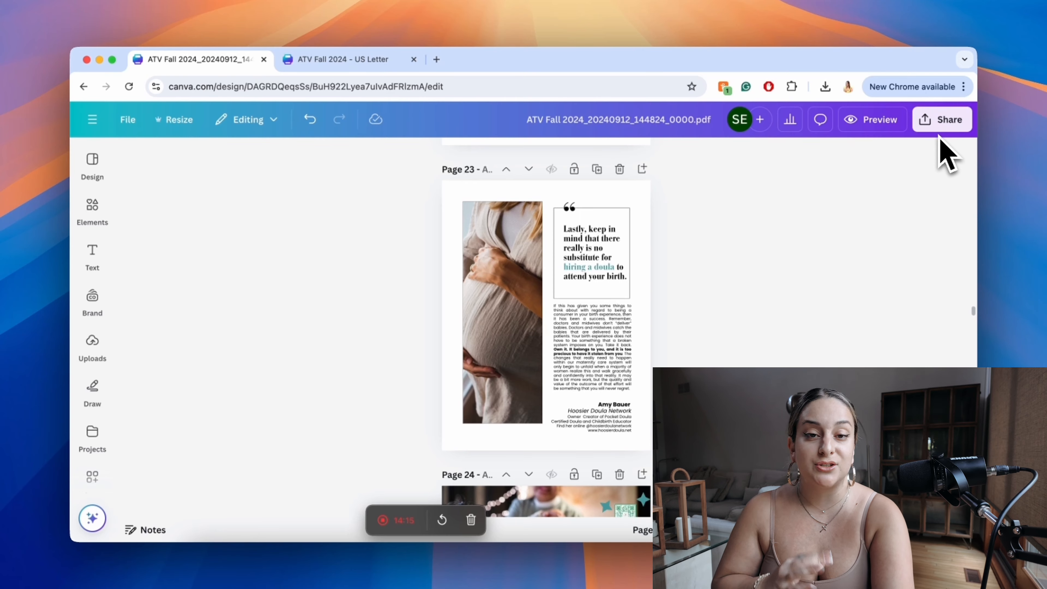
scroll(895, 222, "down", 6)
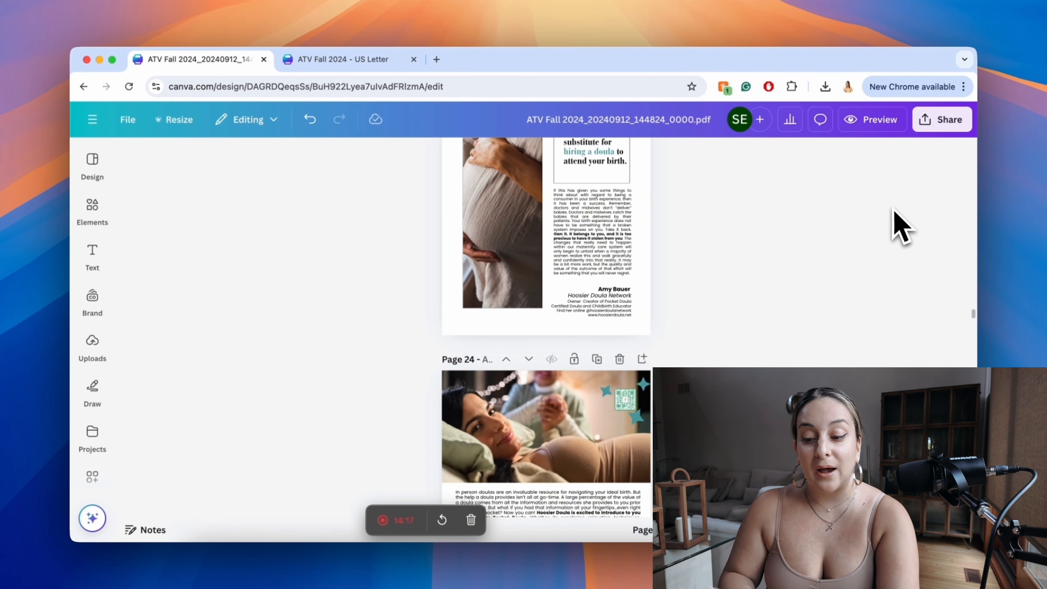
scroll(688, 343, "up", 5, "ctrl")
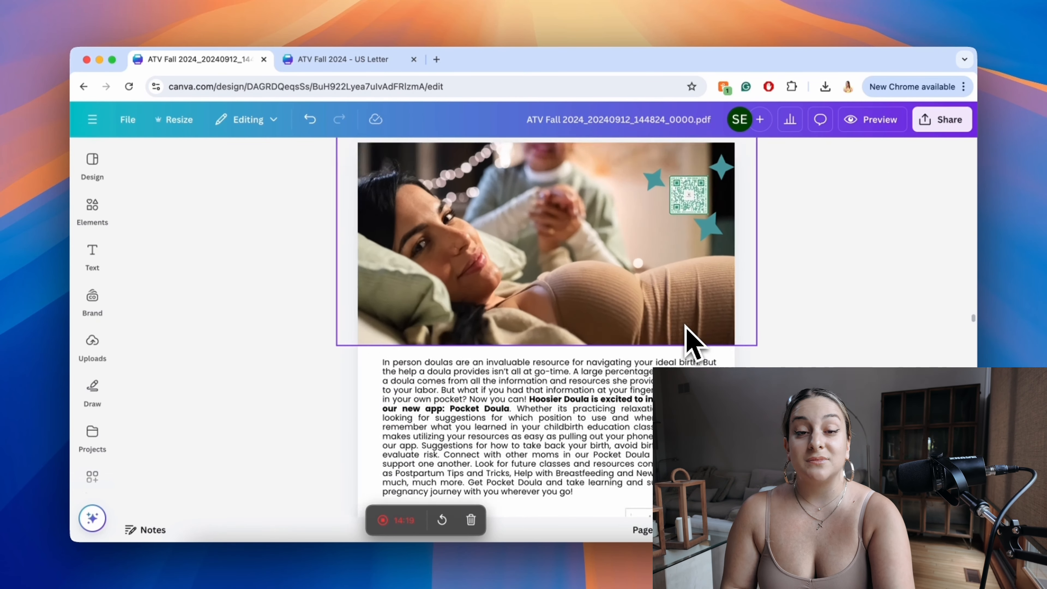
scroll(685, 327, "up", 2)
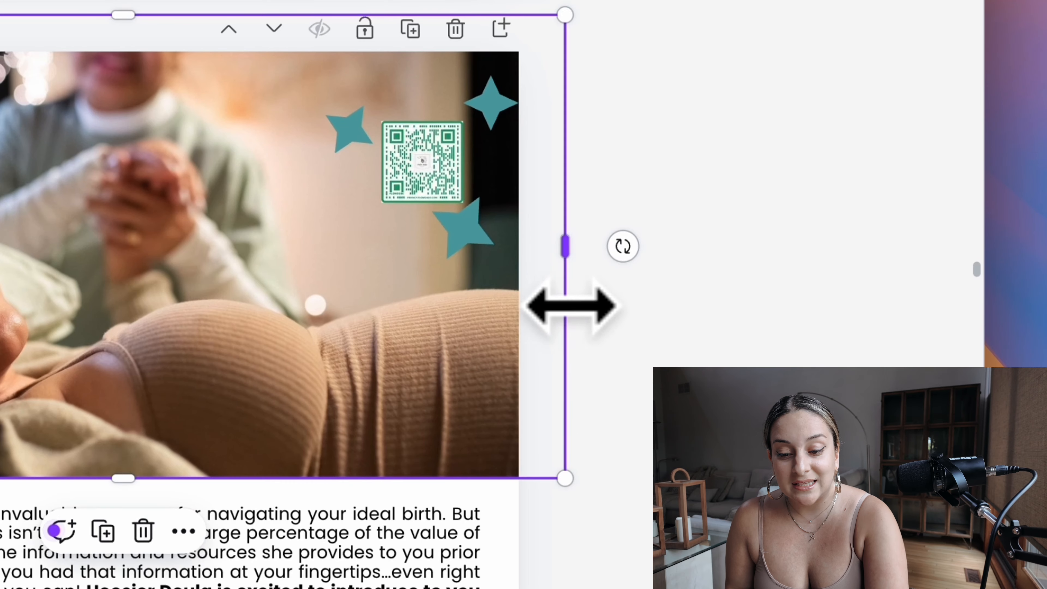
left_click_drag(571, 305, 512, 306)
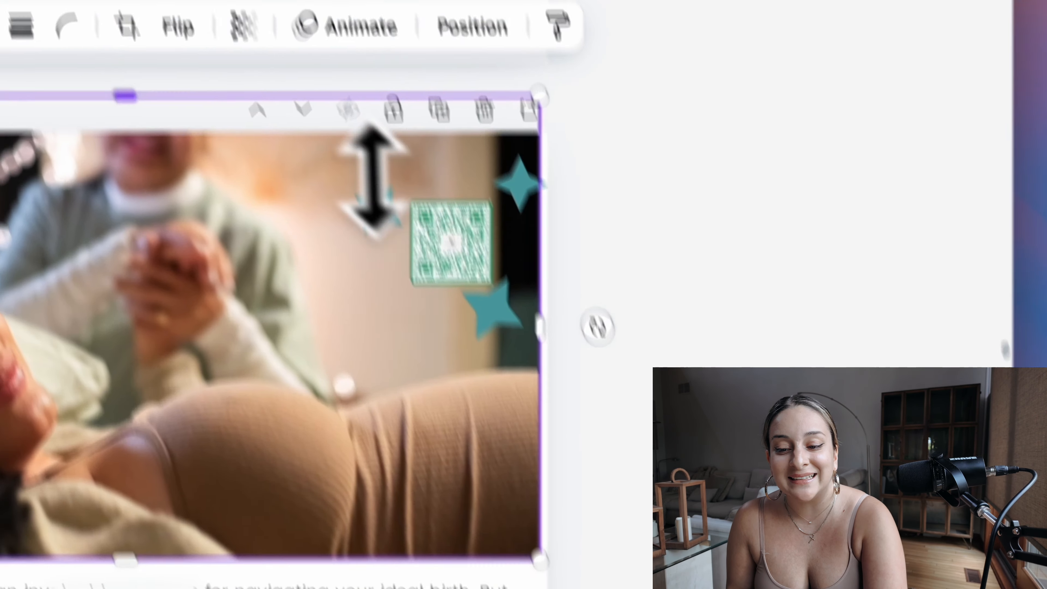
left_click_drag(226, 18, 221, 70)
left_click(777, 304)
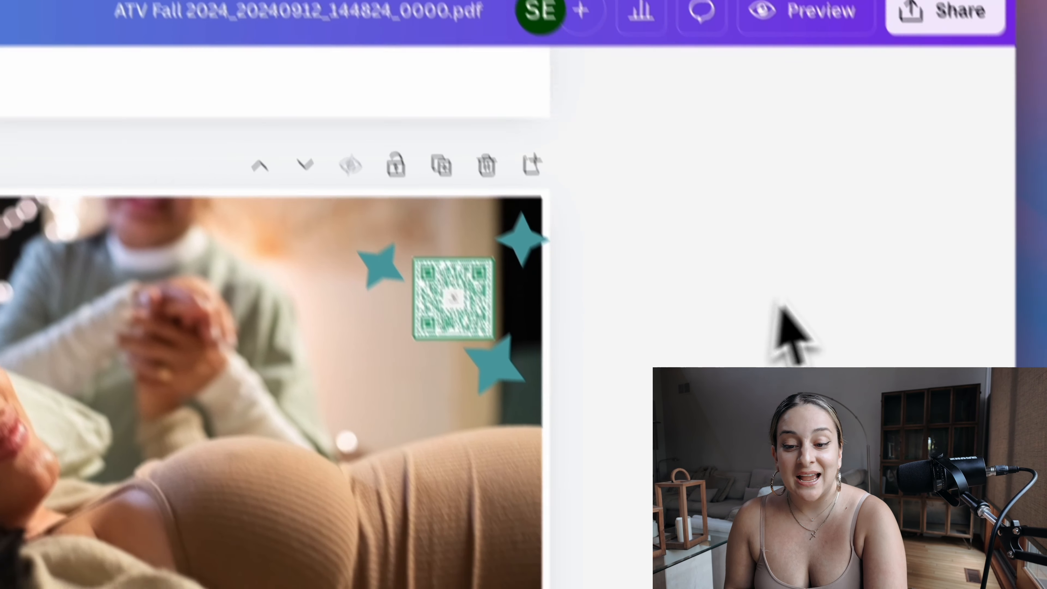
key("super+z")
key("super+z")
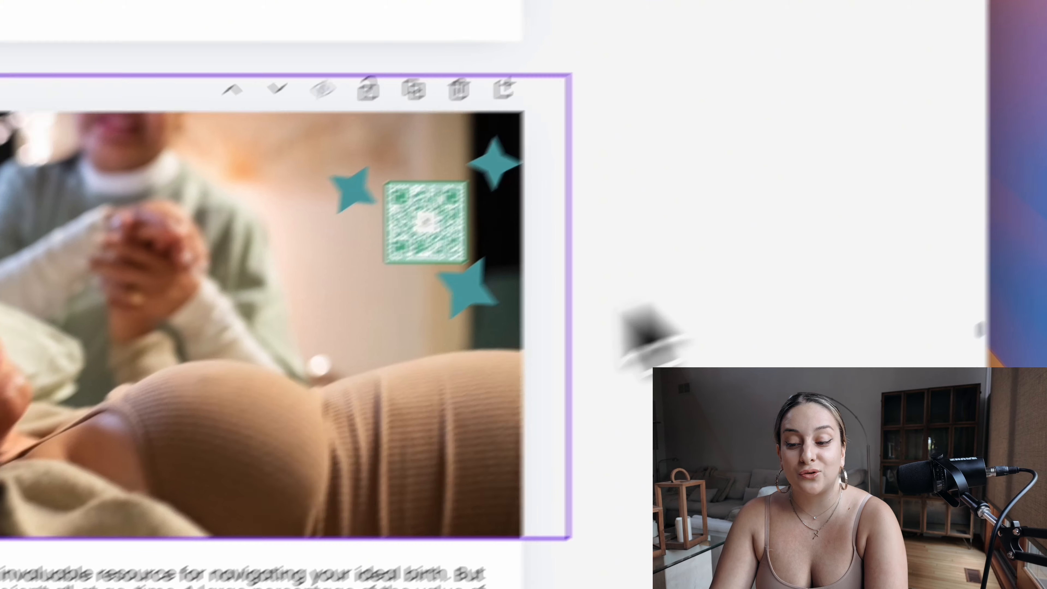
Step: Fine-tune the page 24 photo's overhang at the page's top-right corner
left_click(232, 470)
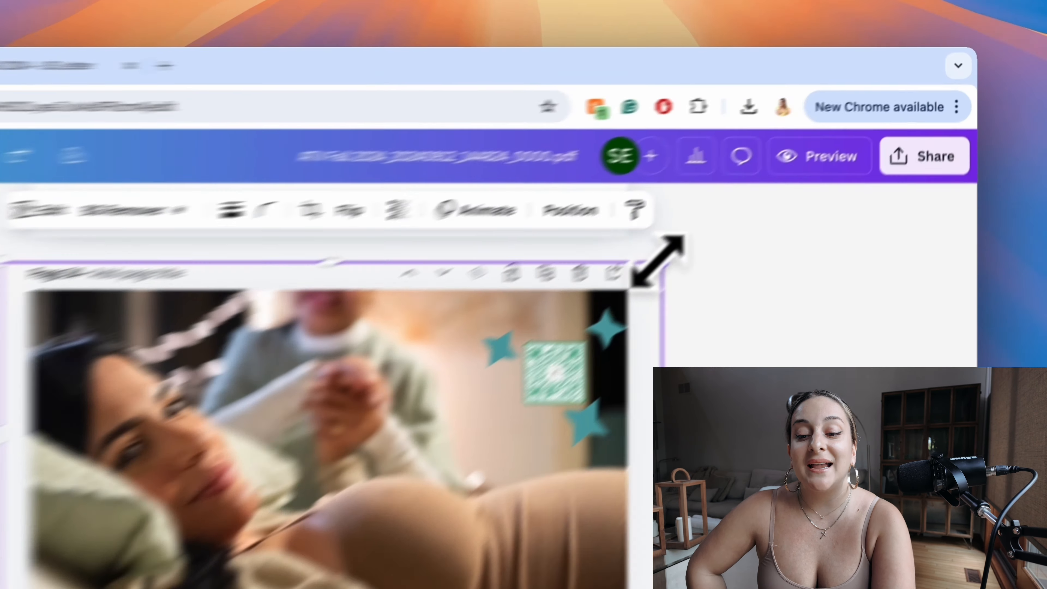
left_click_drag(767, 189, 764, 187)
left_click_drag(550, 325, 549, 325)
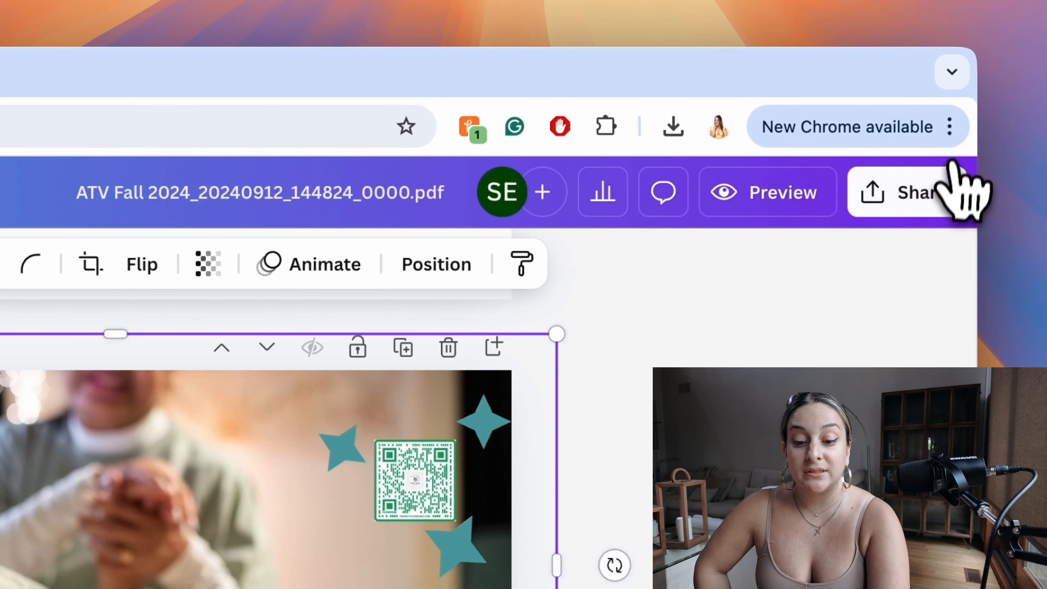
Step: Choose PDF Print as the download file type for the design
left_click(946, 188)
left_click(536, 495)
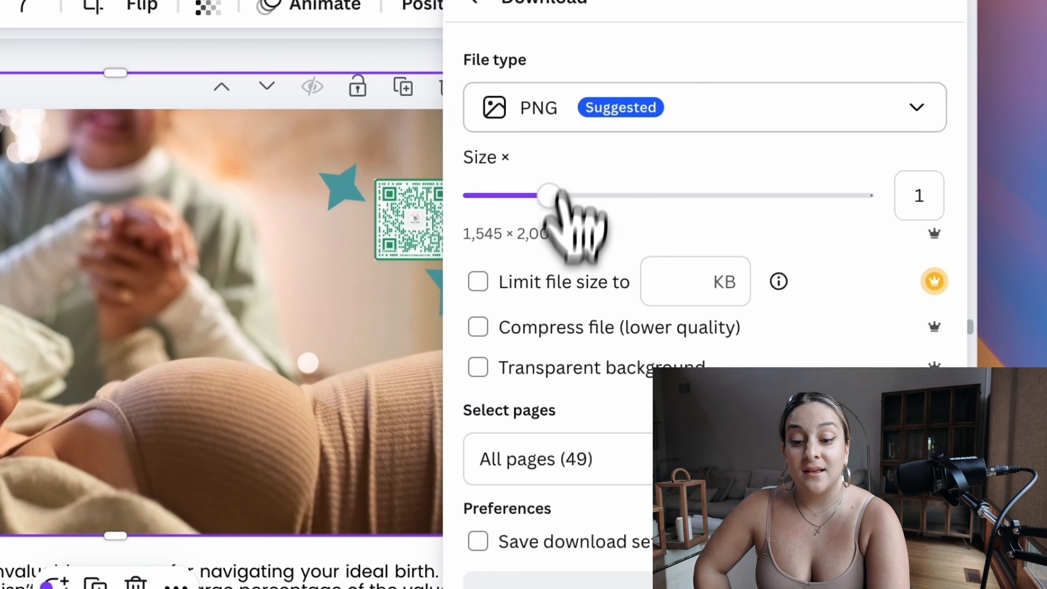
left_click(573, 122)
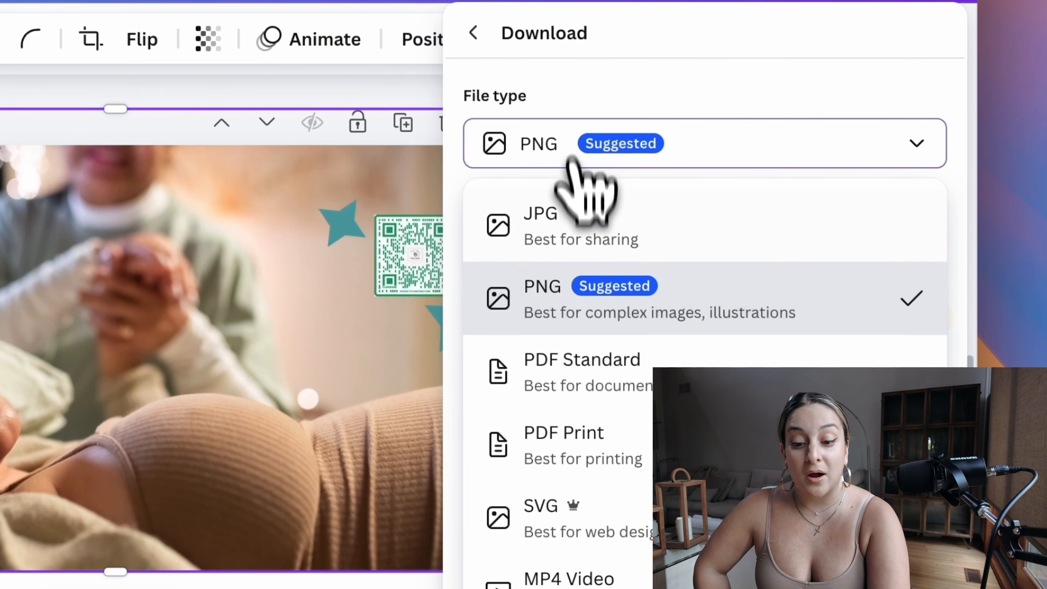
left_click(568, 398)
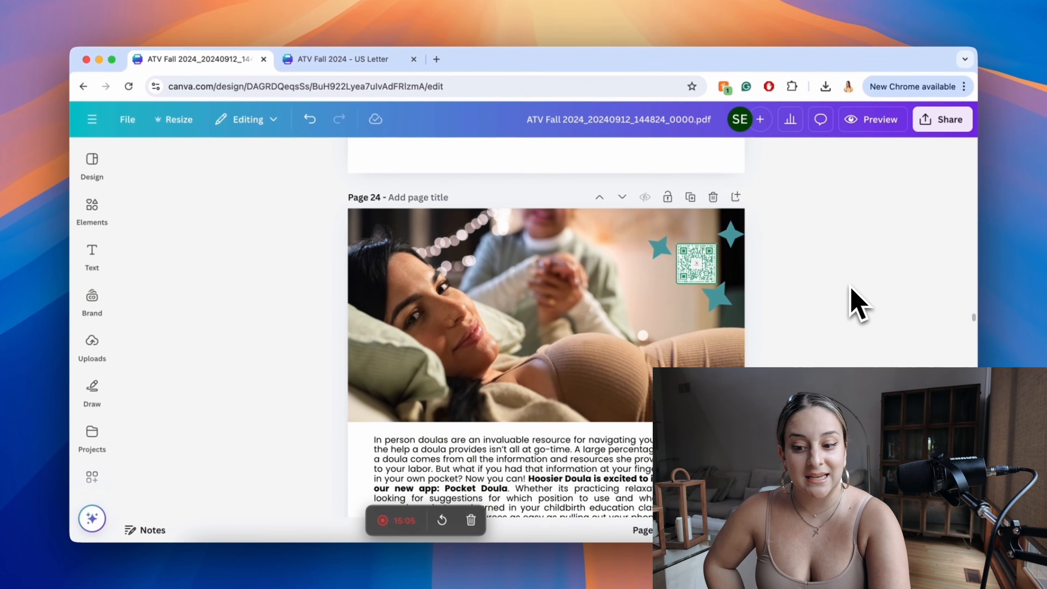
Step: Shrink the page 24 photo so its left, top and right sides line up exactly with the page edges
scroll(890, 310, "down", 5)
scroll(778, 334, "down", 3)
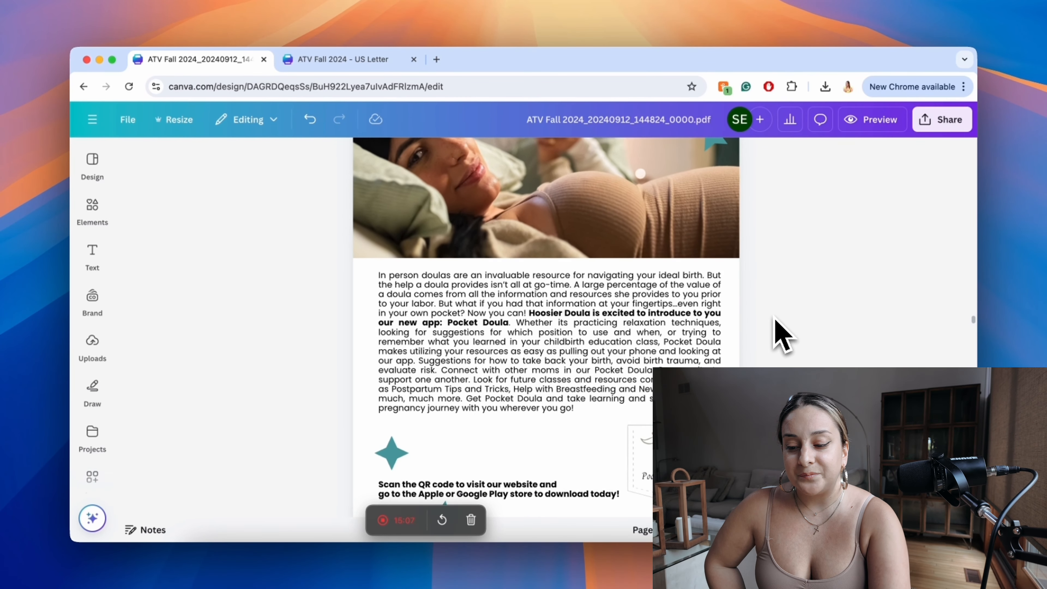
scroll(774, 319, "up", 10)
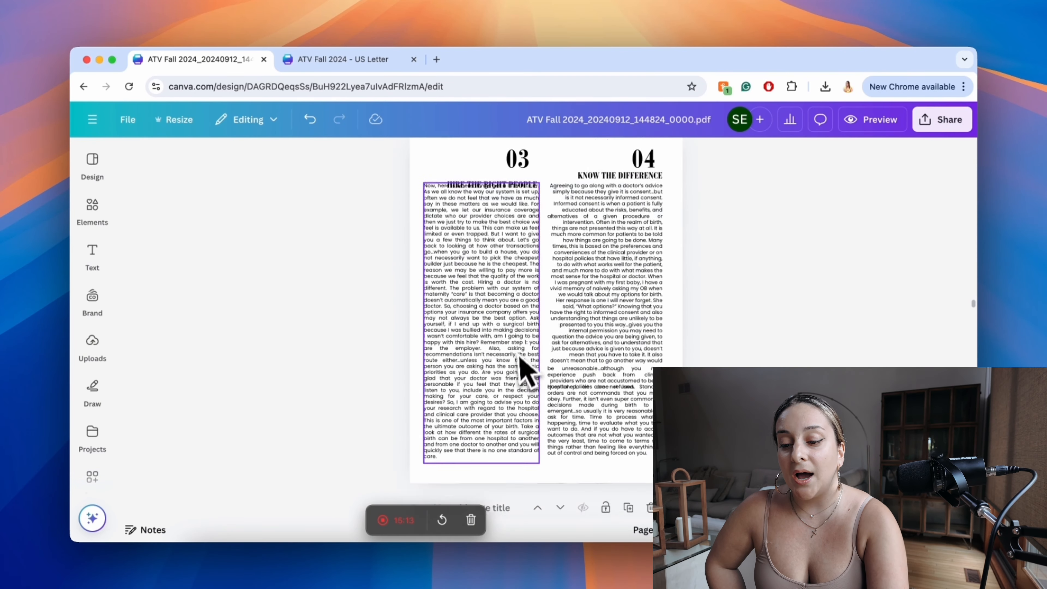
left_click(511, 276)
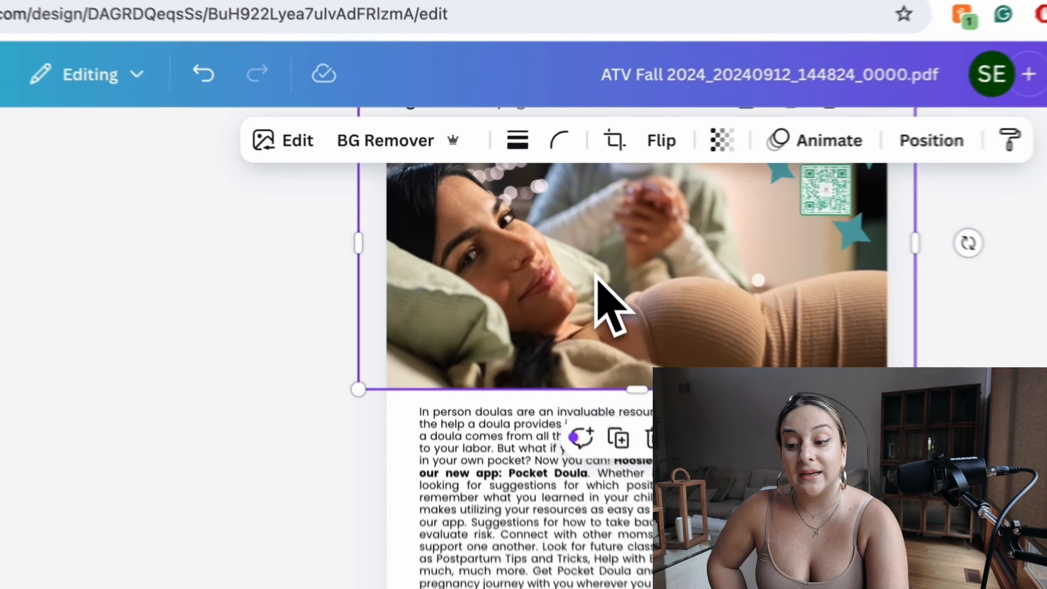
scroll(528, 245, "up", 2)
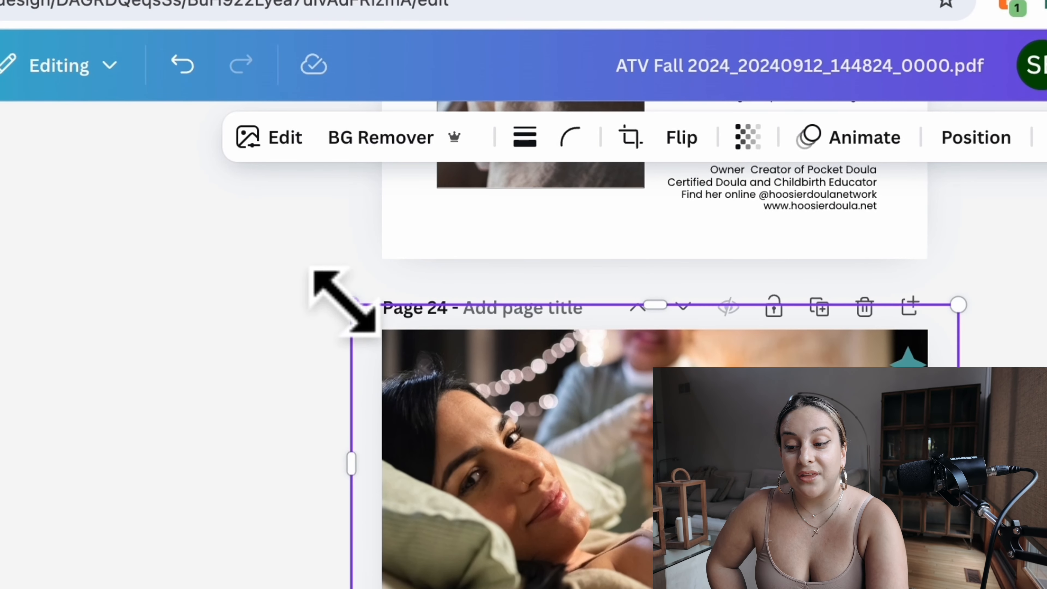
left_click_drag(352, 305, 382, 321)
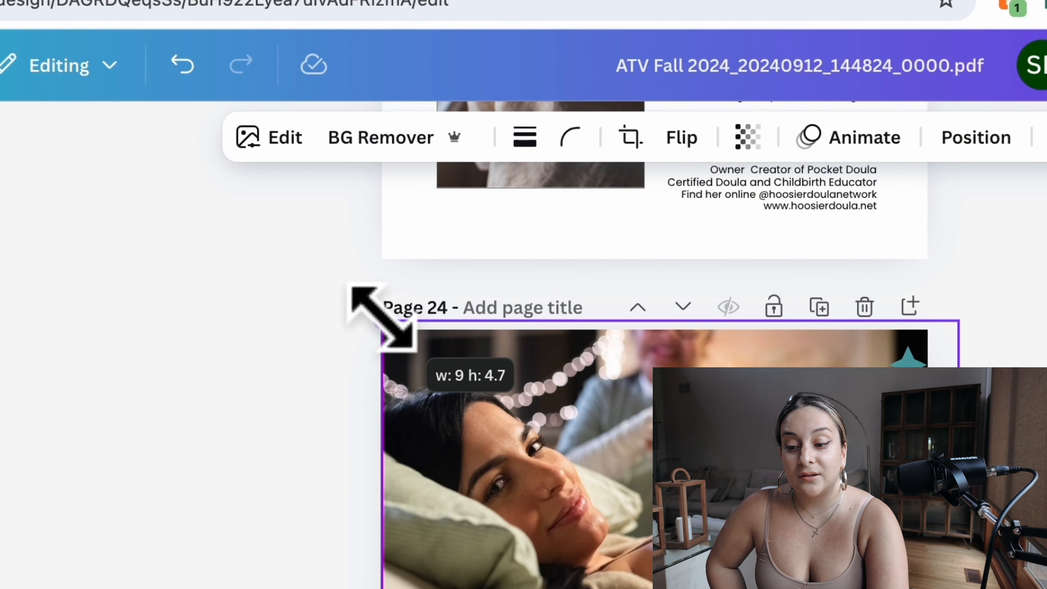
left_click_drag(480, 349, 480, 349)
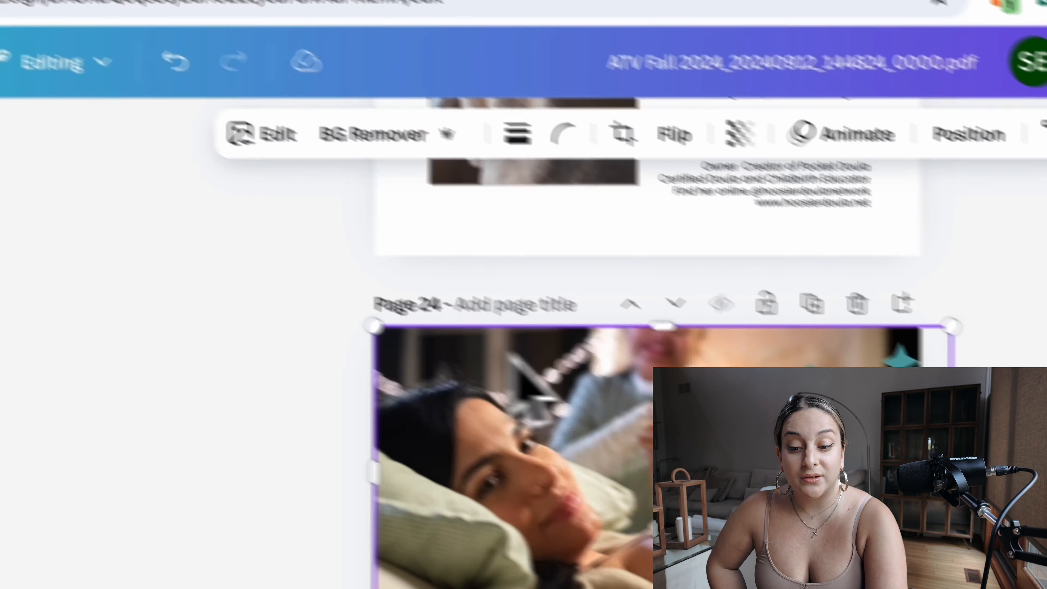
left_click_drag(603, 309, 514, 294)
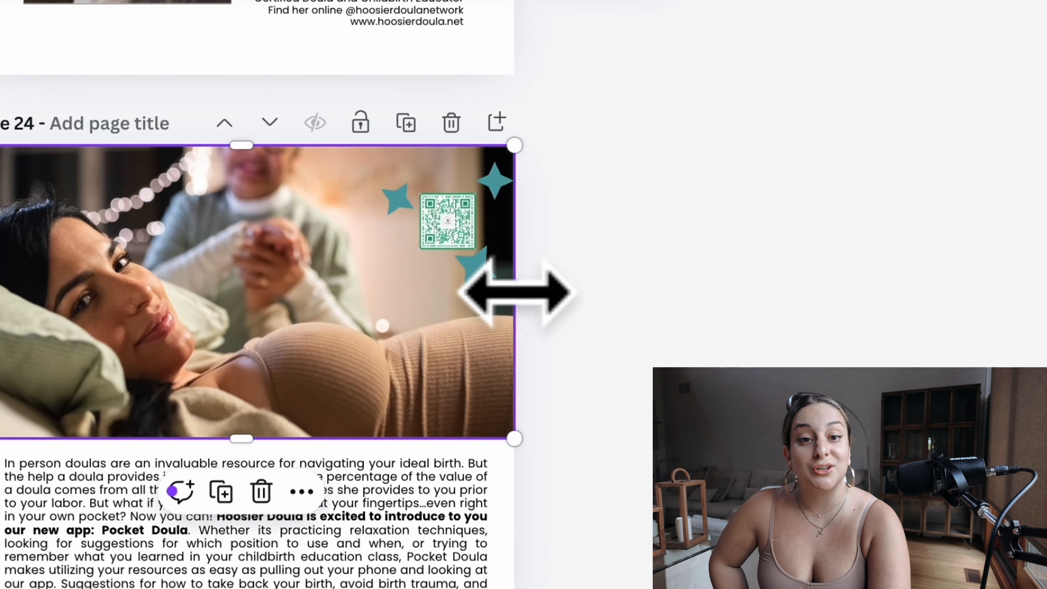
left_click(749, 257)
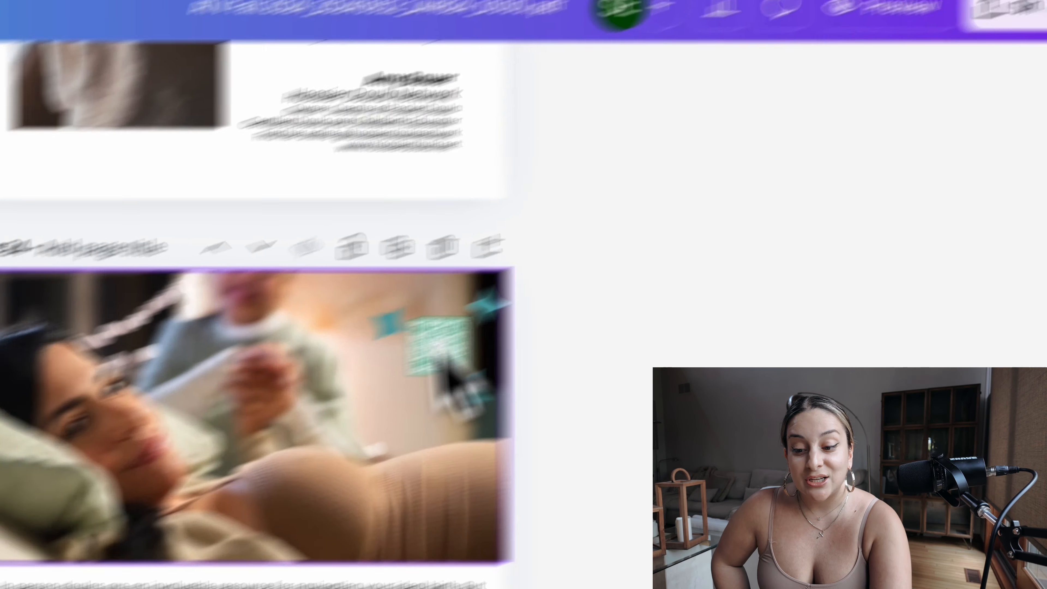
left_click(195, 545)
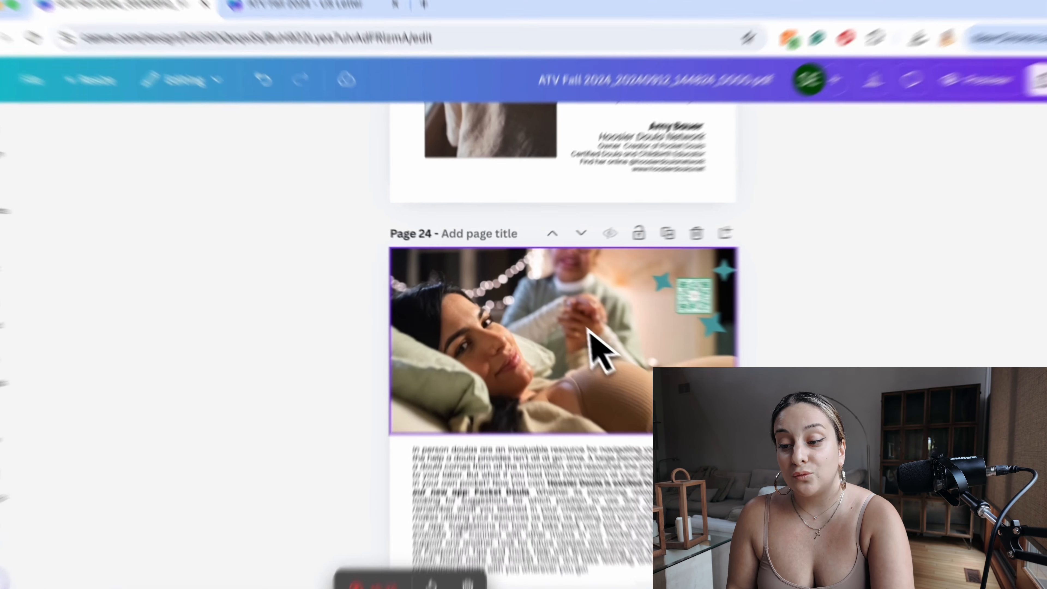
Step: Stretch the page 24 photo back out beyond the left, top and right page edges for bleed
left_click(480, 287)
left_click_drag(410, 251, 398, 243)
left_click_drag(313, 219, 303, 206)
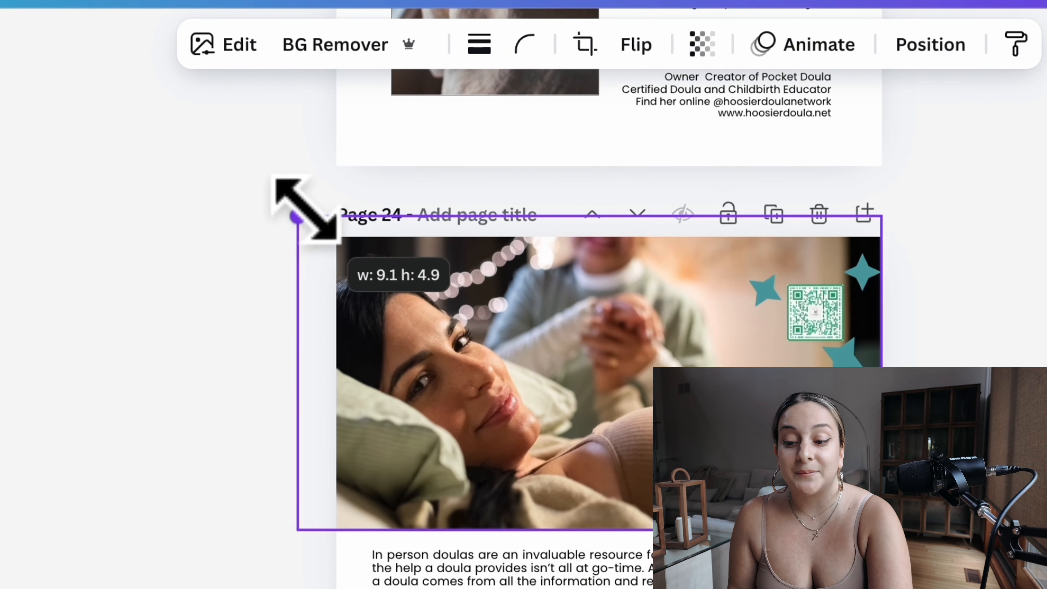
left_click_drag(603, 211, 603, 198)
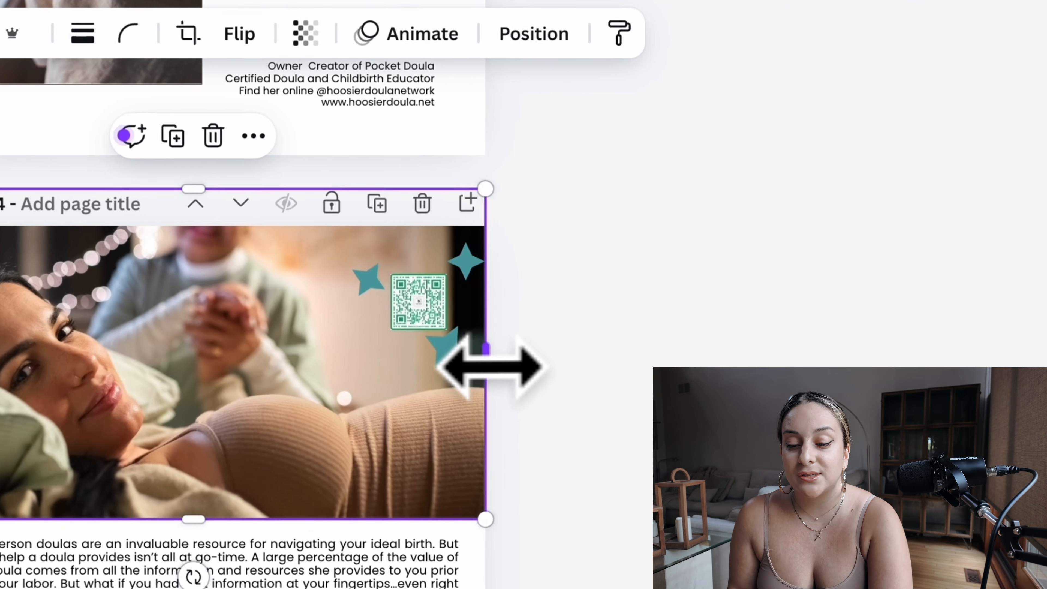
left_click_drag(886, 378, 902, 376)
left_click_drag(500, 365, 515, 365)
key("Escape")
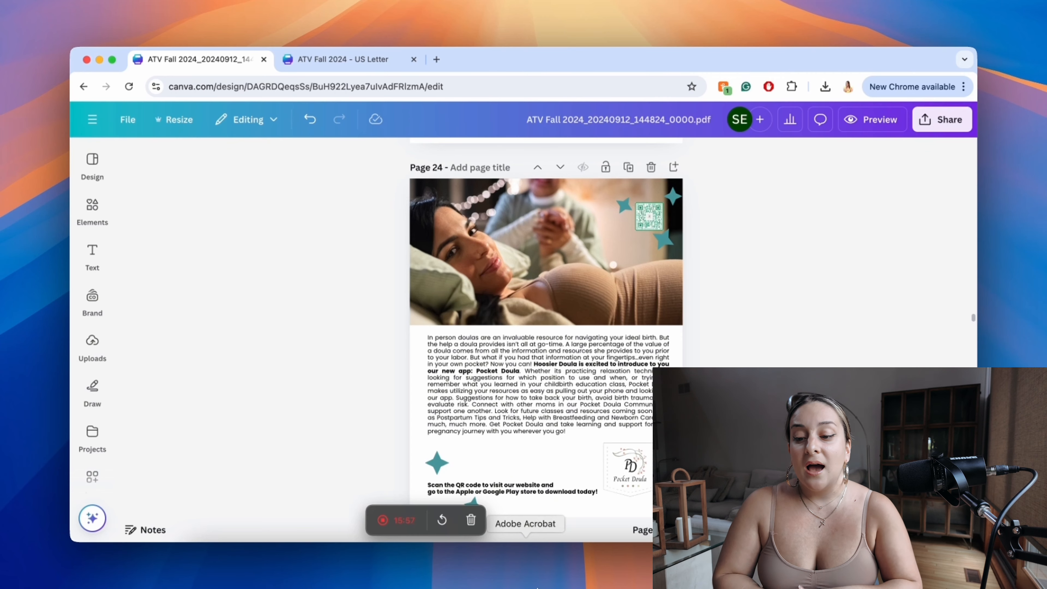
Step: View the "How to Ask for Support" layout on page 25 in full screen, and return to the editor
scroll(544, 371, "down", 10)
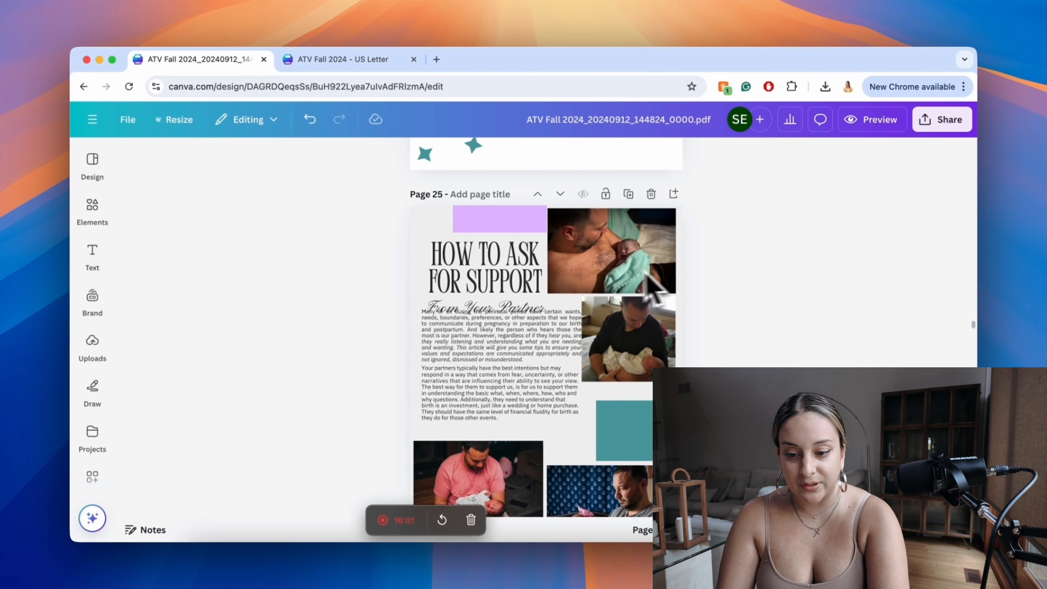
scroll(667, 270, "up", 5)
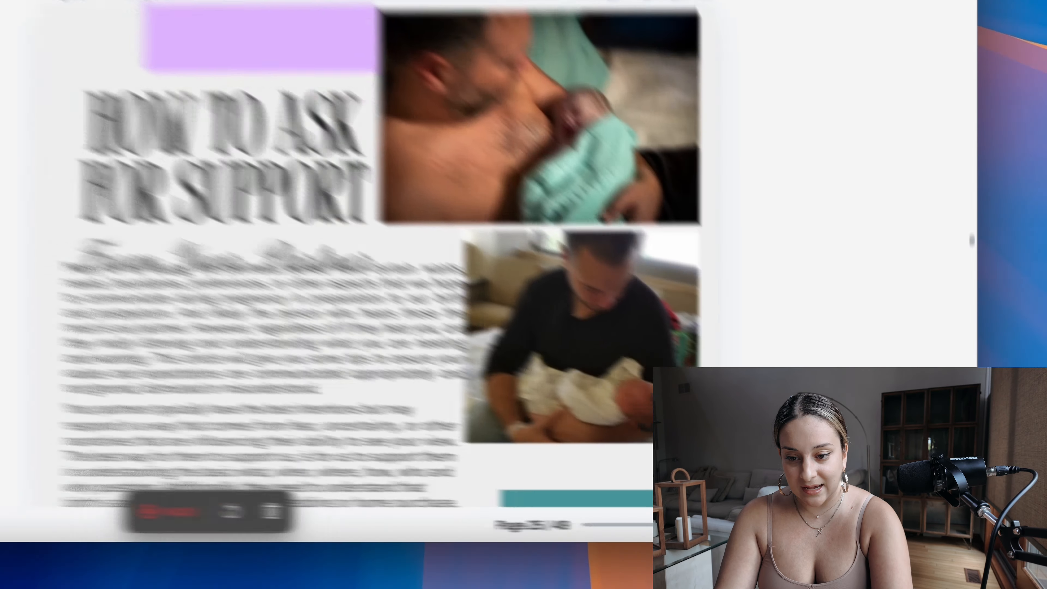
left_click(932, 530)
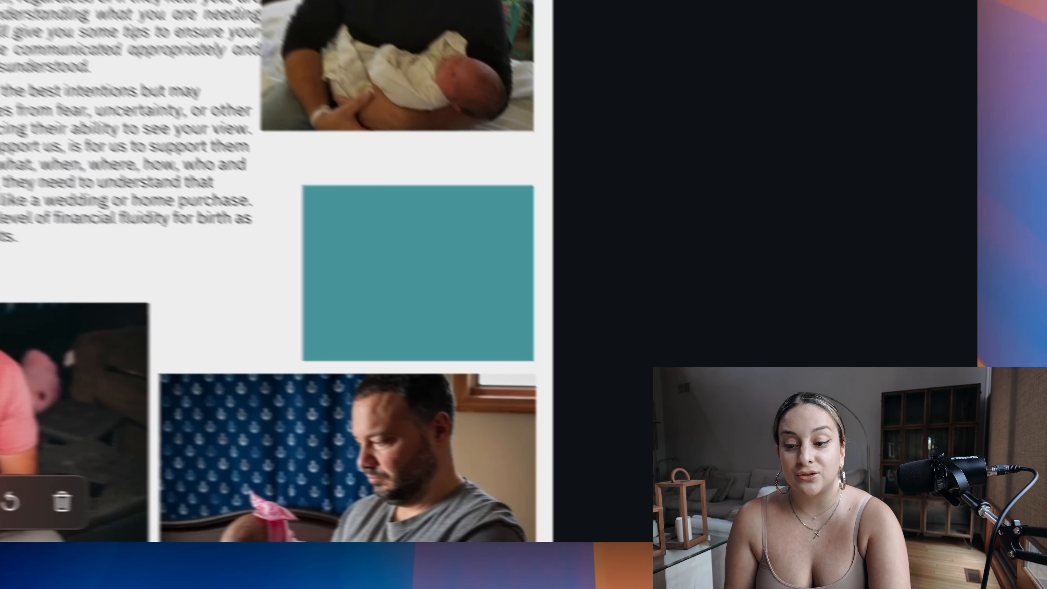
left_click(941, 530)
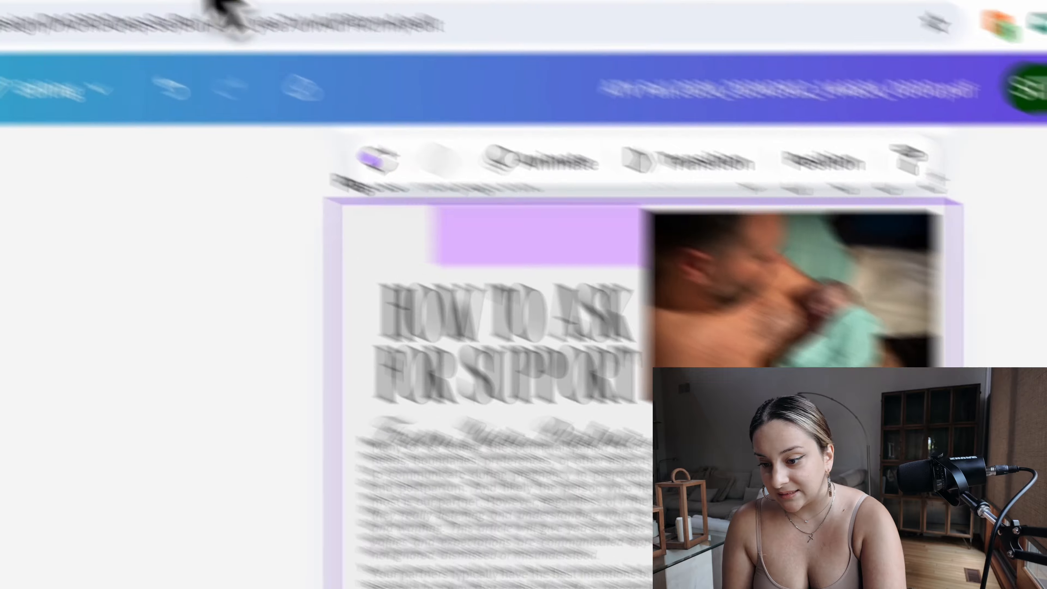
Step: Switch to the US Letter design, find page 25 in the page overview and open it for viewing
left_click(408, 73)
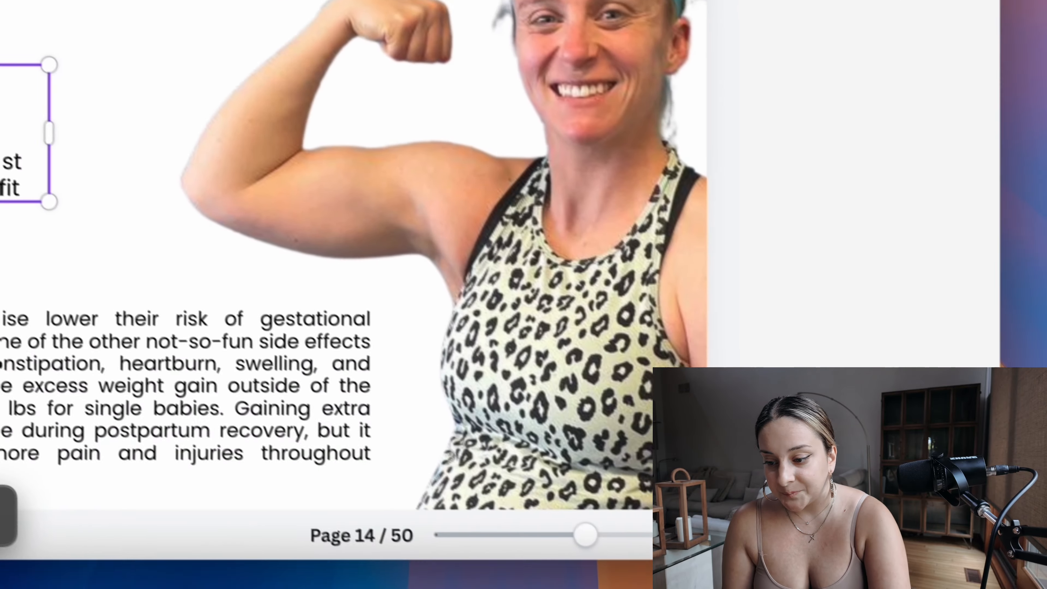
left_click(832, 535)
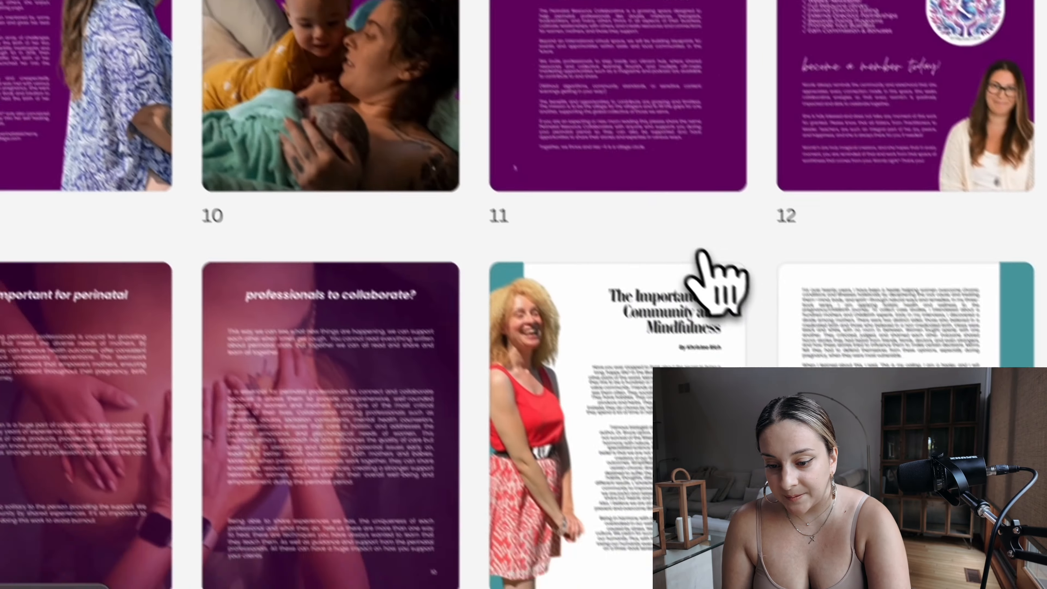
scroll(709, 264, "down", 10)
scroll(734, 285, "down", 7)
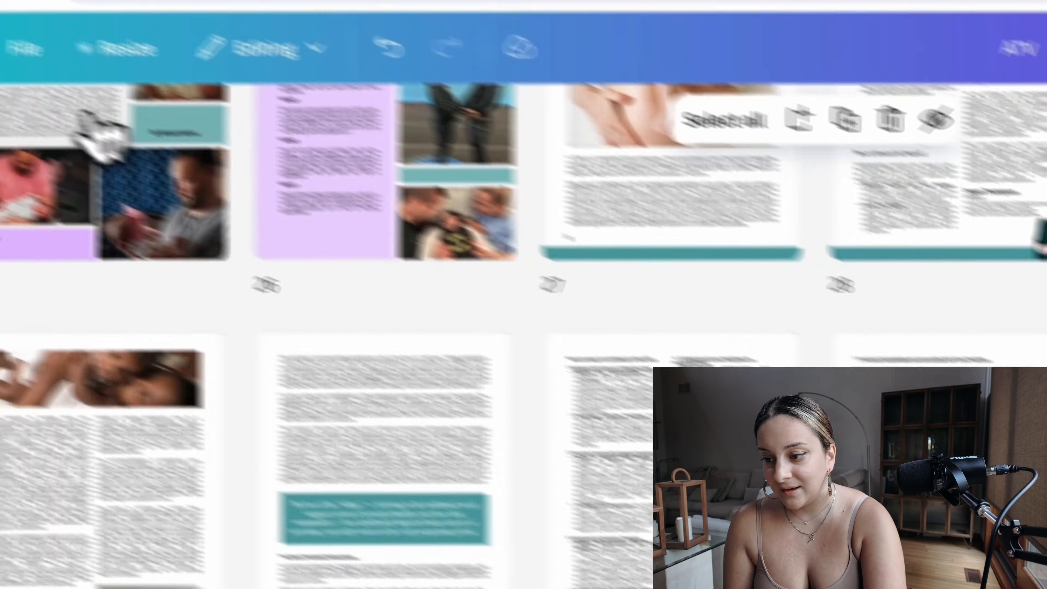
double_click(94, 128)
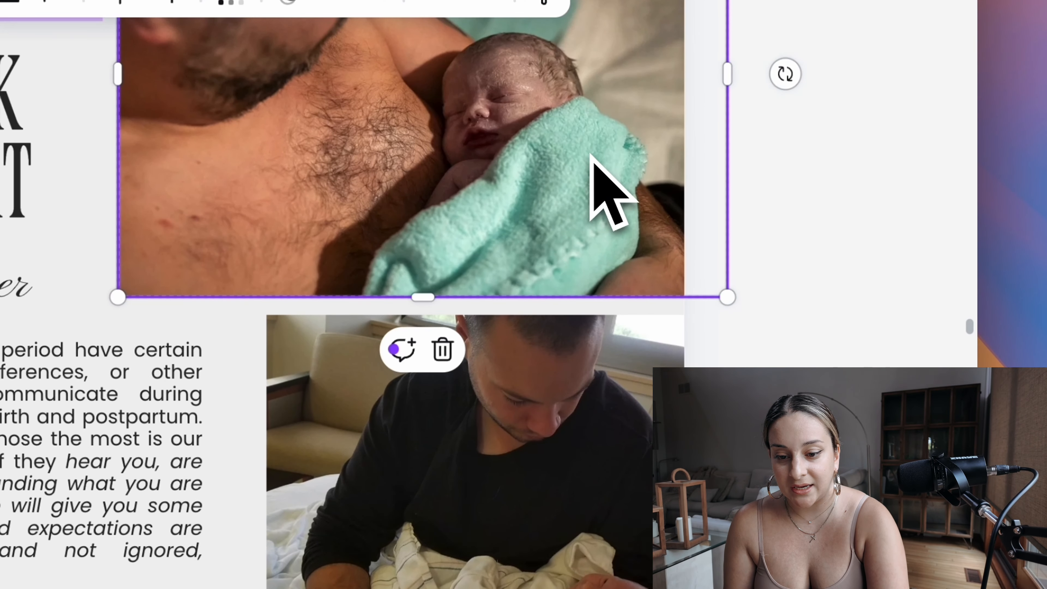
left_click(899, 265)
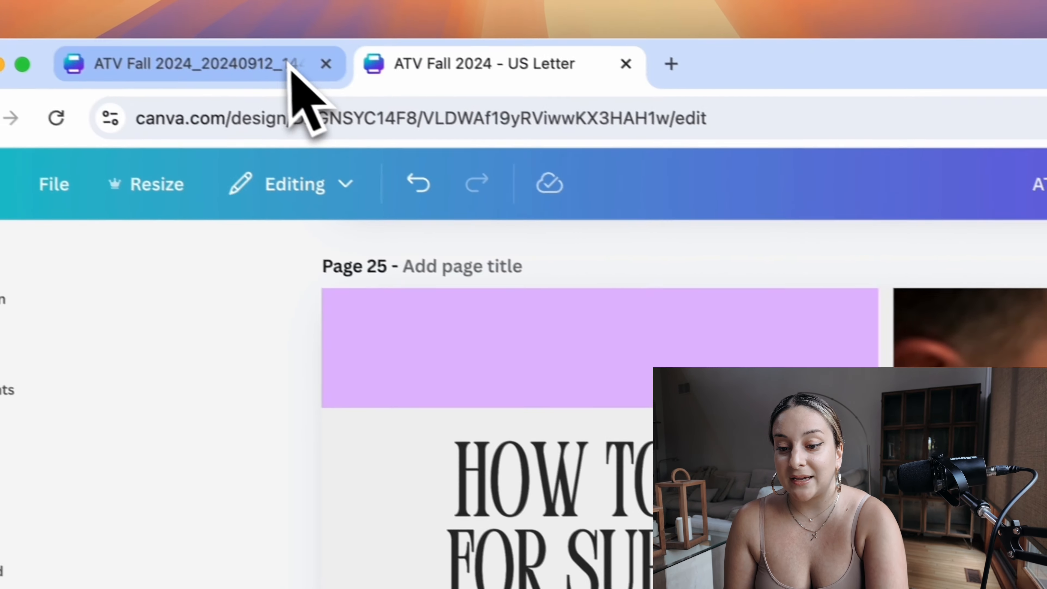
Step: Compare the "How to Ask for Support" page in the imported PDF draft with its US Letter version
left_click(305, 81)
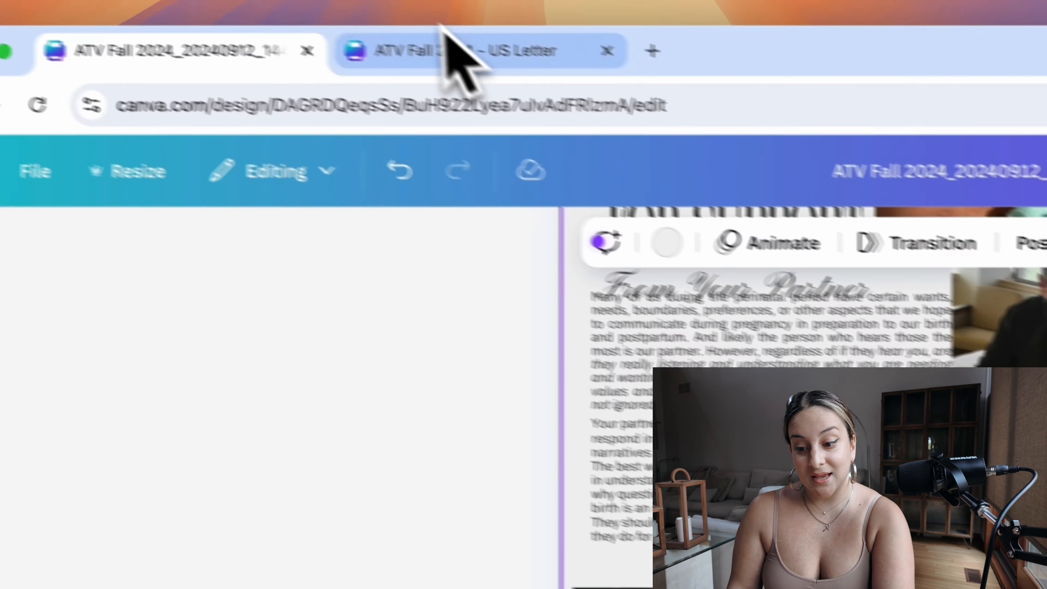
left_click(451, 44)
scroll(442, 445, "up", 1)
scroll(240, 490, "down", 3)
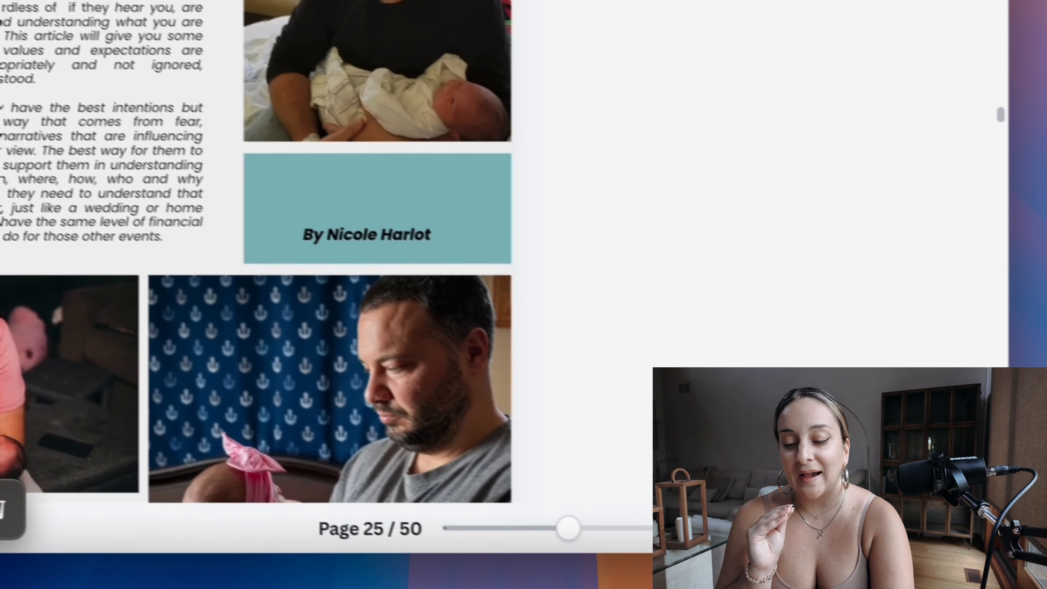
Step: Return to the page overview and examine the layouts of pages 25 to 27 side by side
key("super+t")
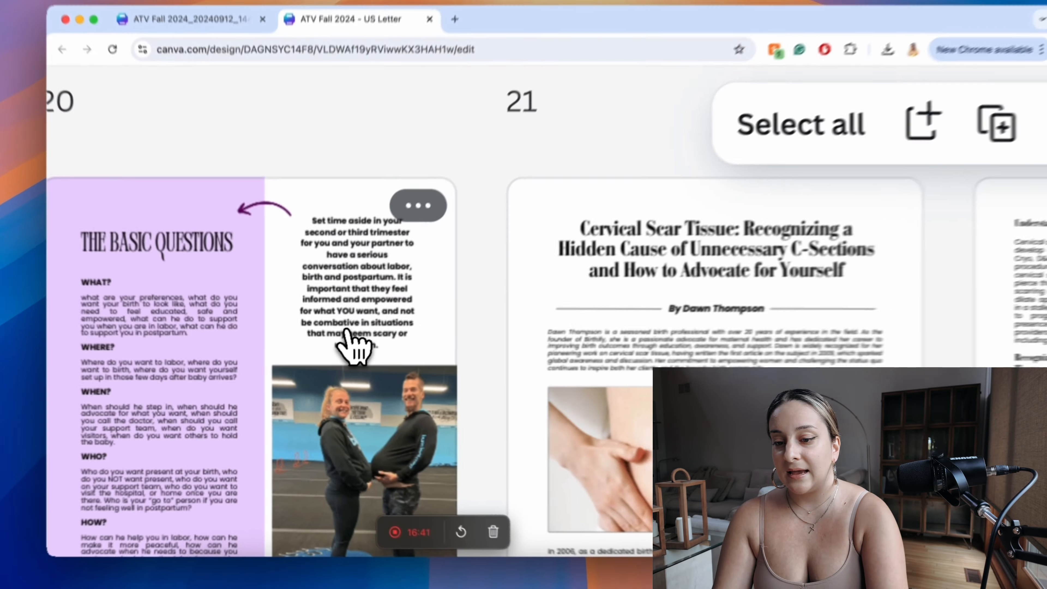
scroll(346, 329, "down", 3)
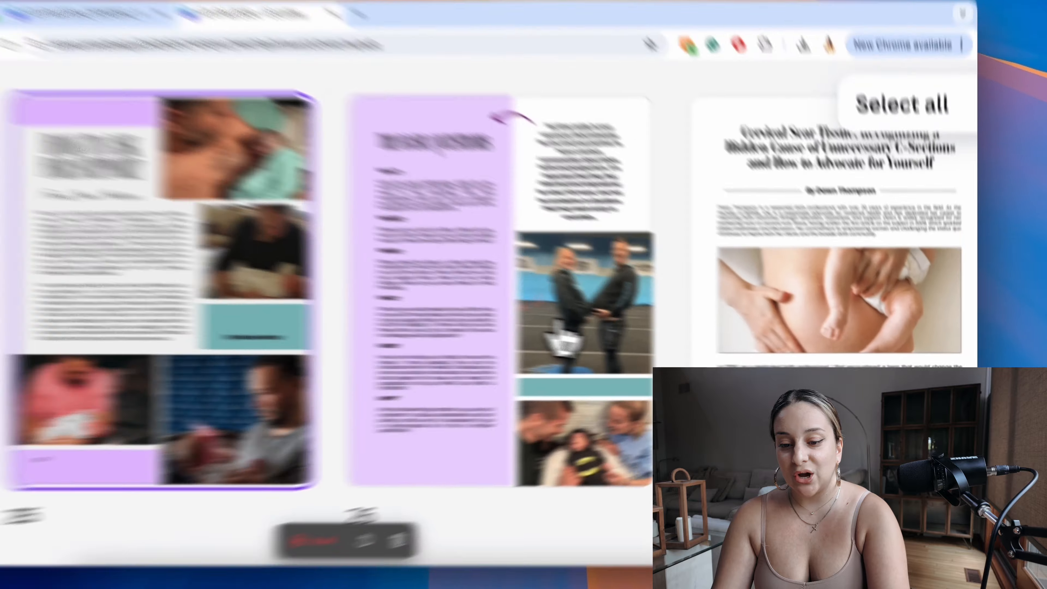
left_click(794, 342)
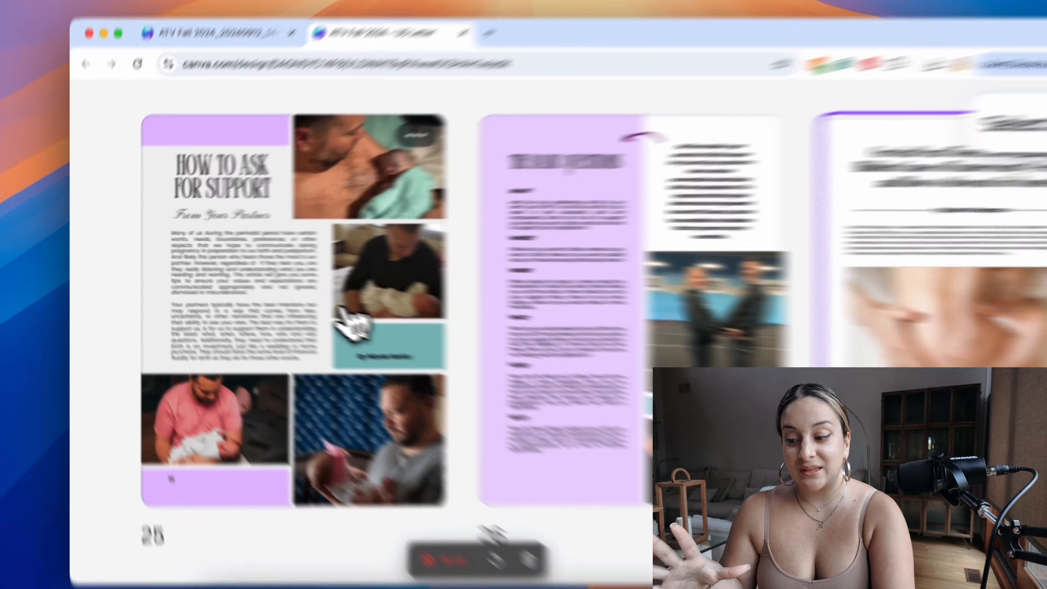
left_click(180, 296)
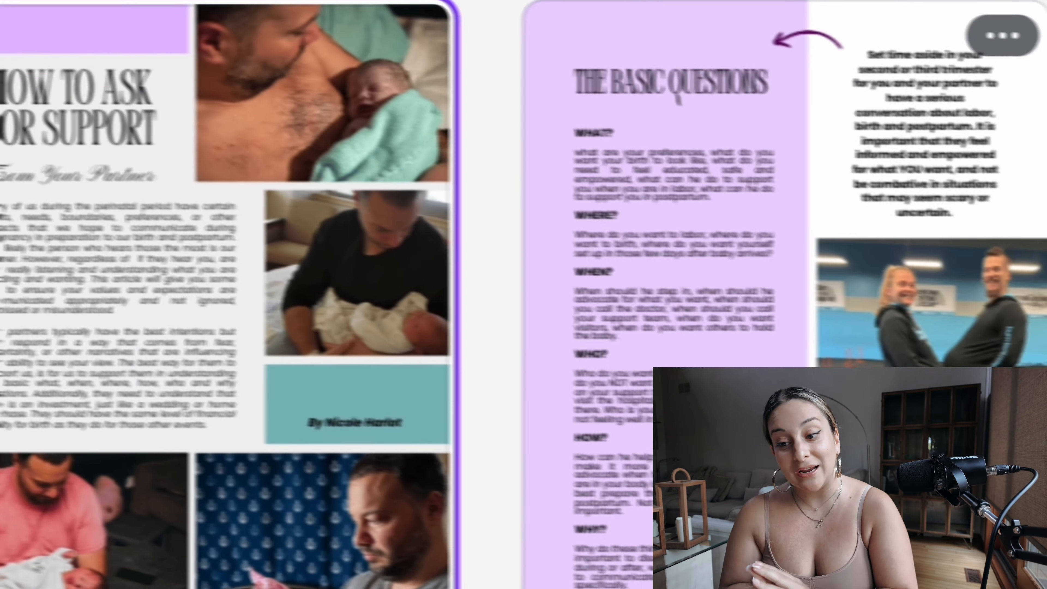
Step: Open page 28 and make the teal bar along the page's lower edge taller
left_click(973, 400)
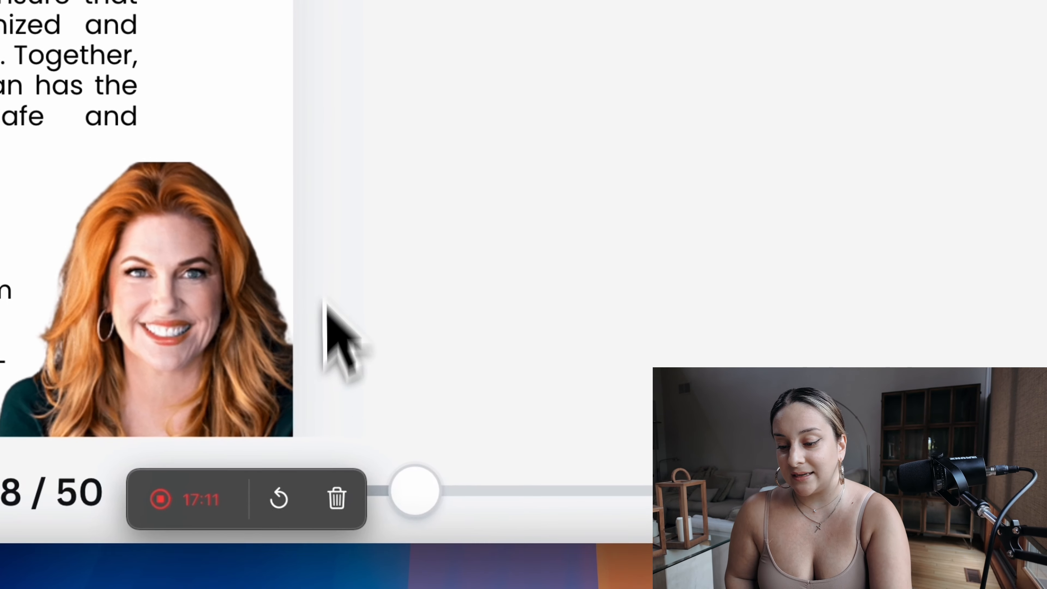
scroll(220, 201, "down", 10)
scroll(330, 206, "up", 5)
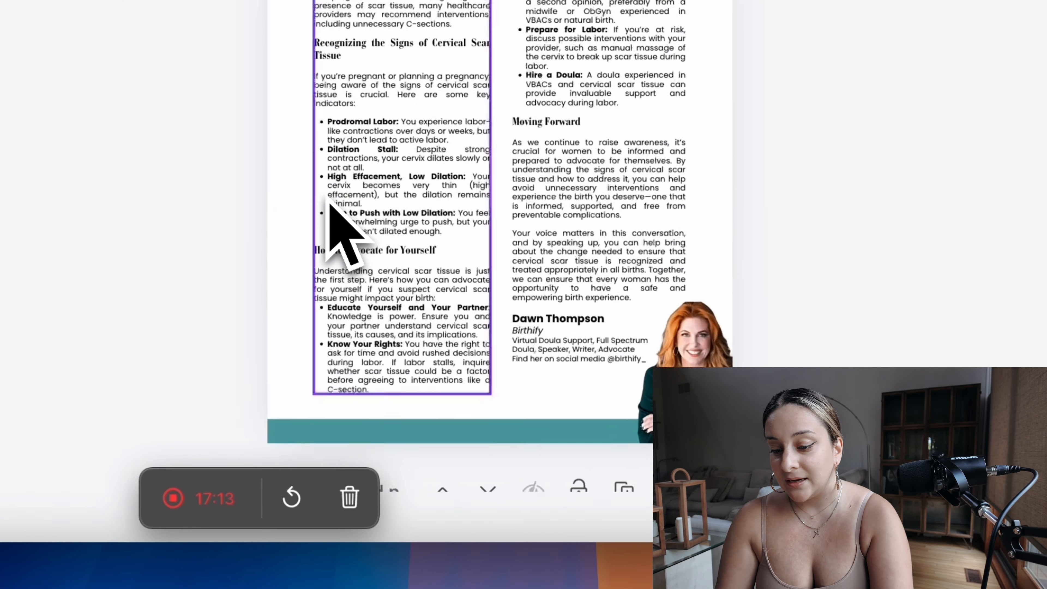
left_click(557, 431)
left_click_drag(562, 425, 556, 410)
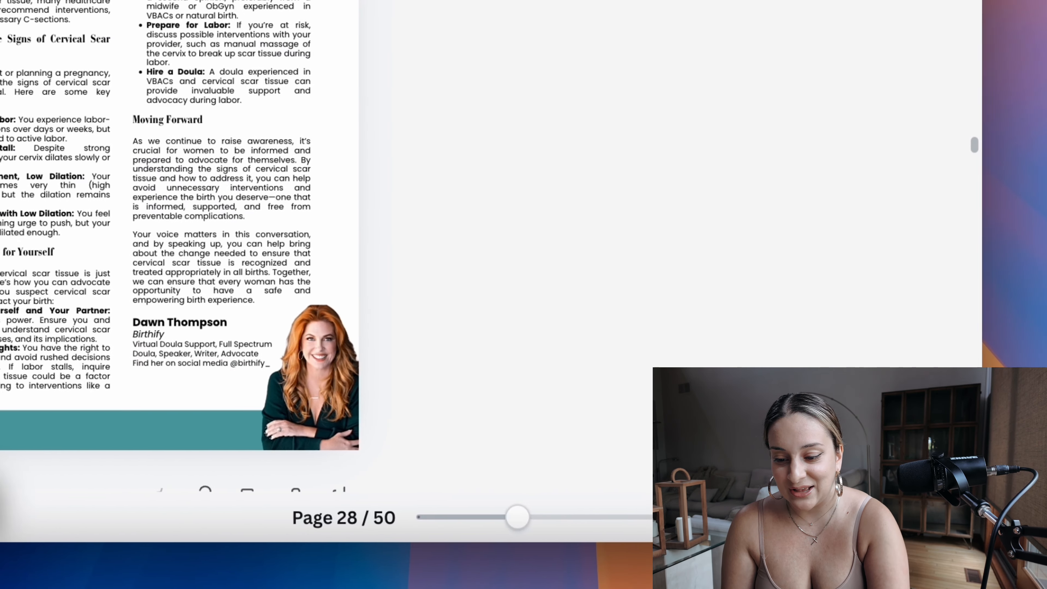
Step: Show all pages of the US Letter design as thumbnails and review how consistent their layouts are
left_click(876, 518)
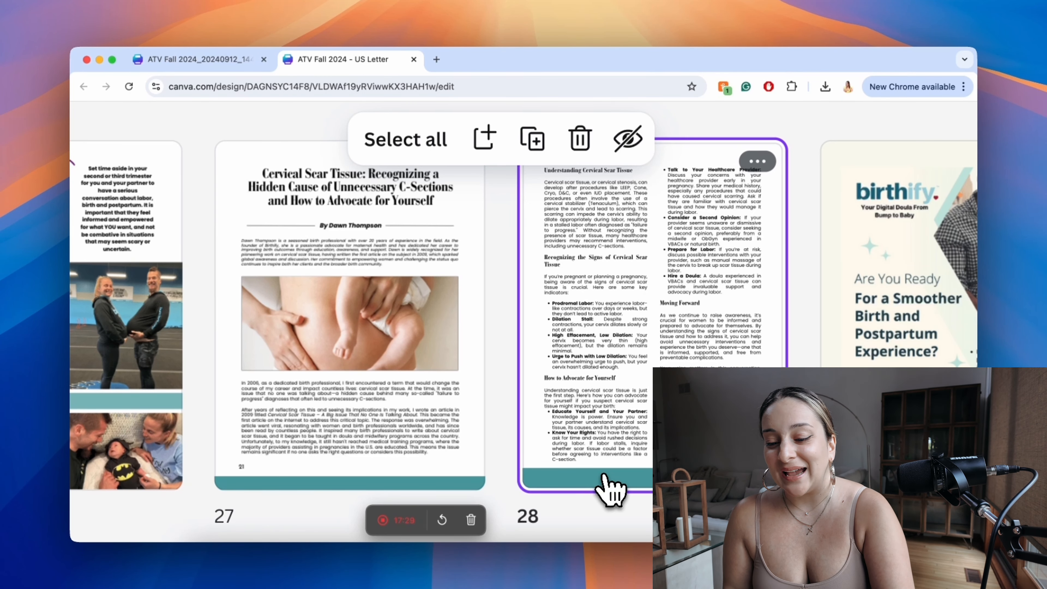
scroll(612, 491, "down", 3)
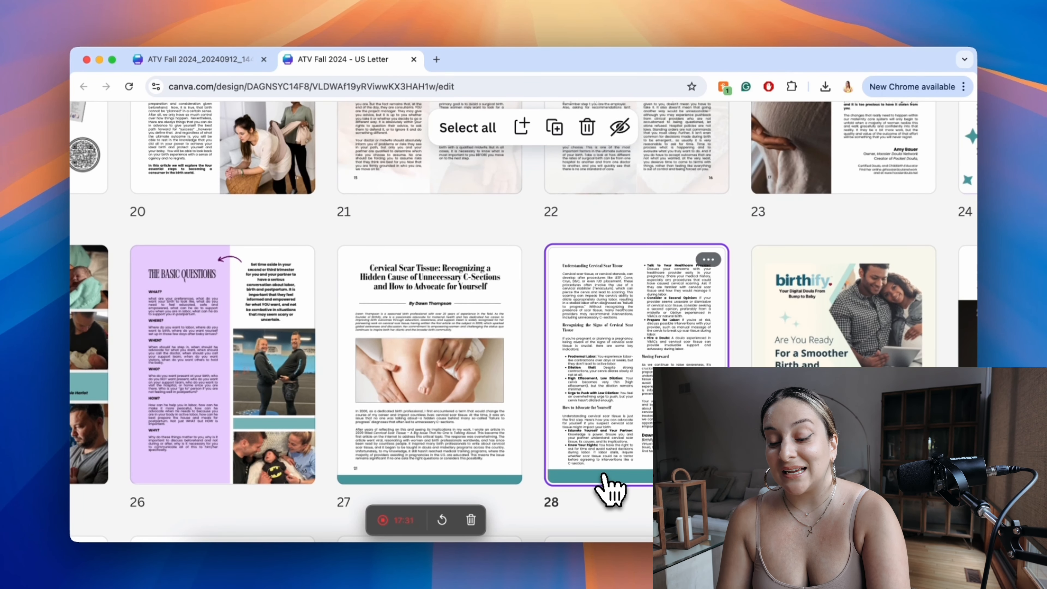
scroll(594, 419, "down", 3)
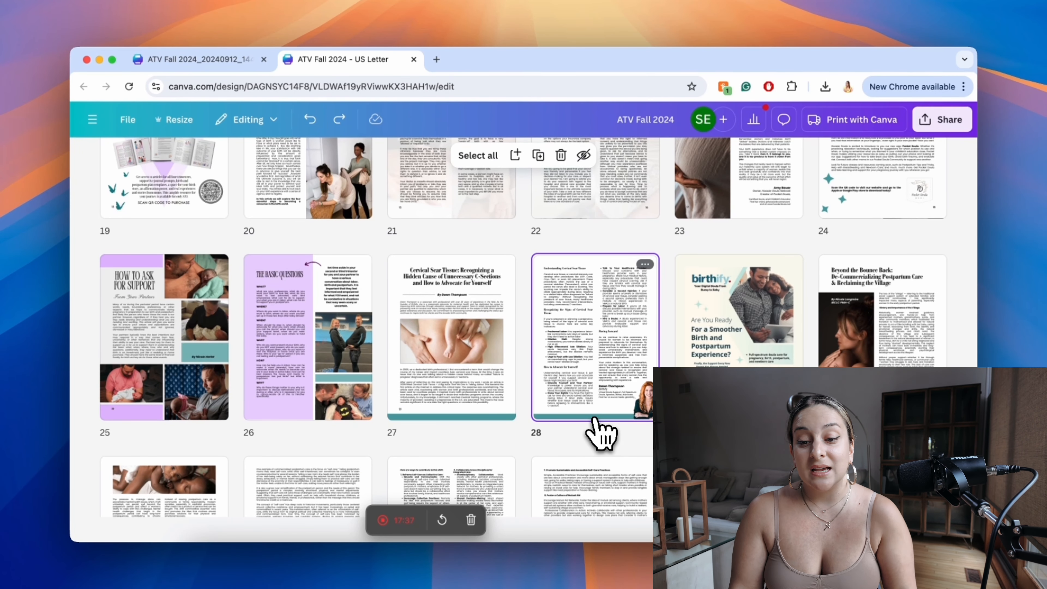
scroll(601, 433, "up", 5)
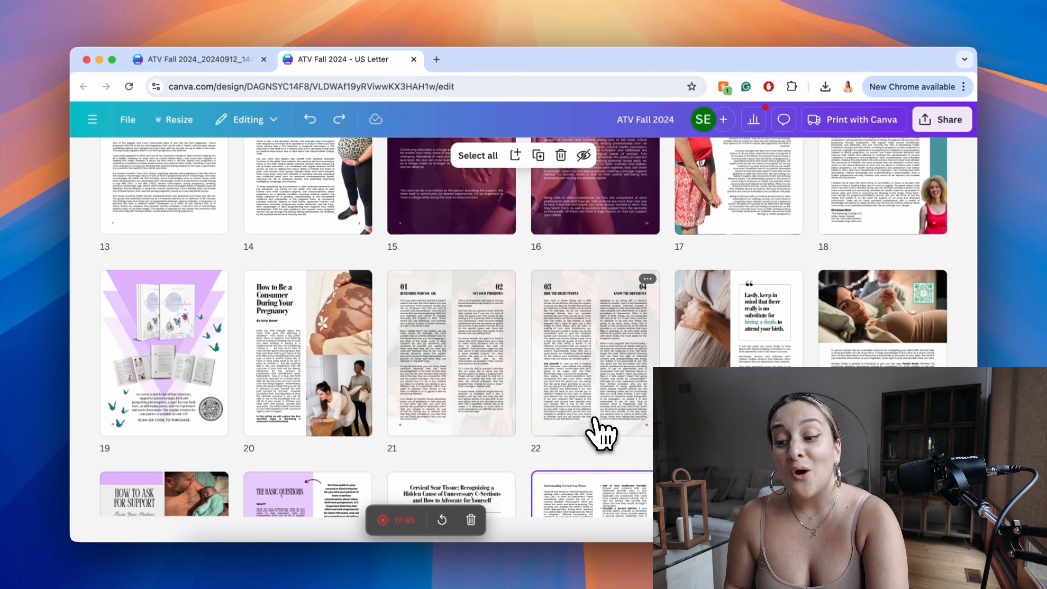
Step: In the imported PDF draft, set the font size of the "How to Ask for Support" title on page 25 to 75
left_click(306, 58)
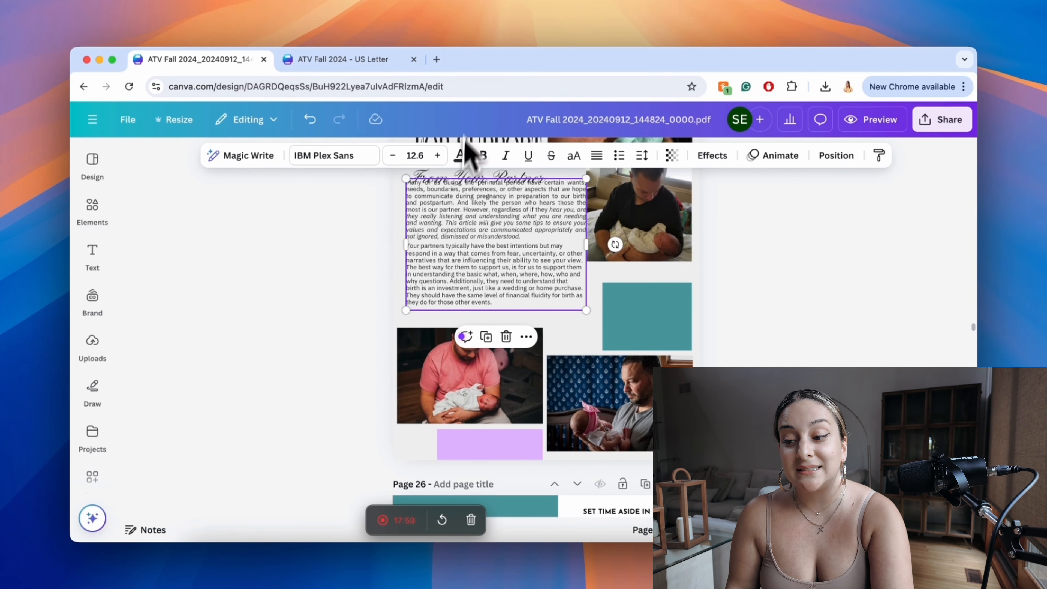
scroll(355, 338, "up", 4)
left_click(451, 299)
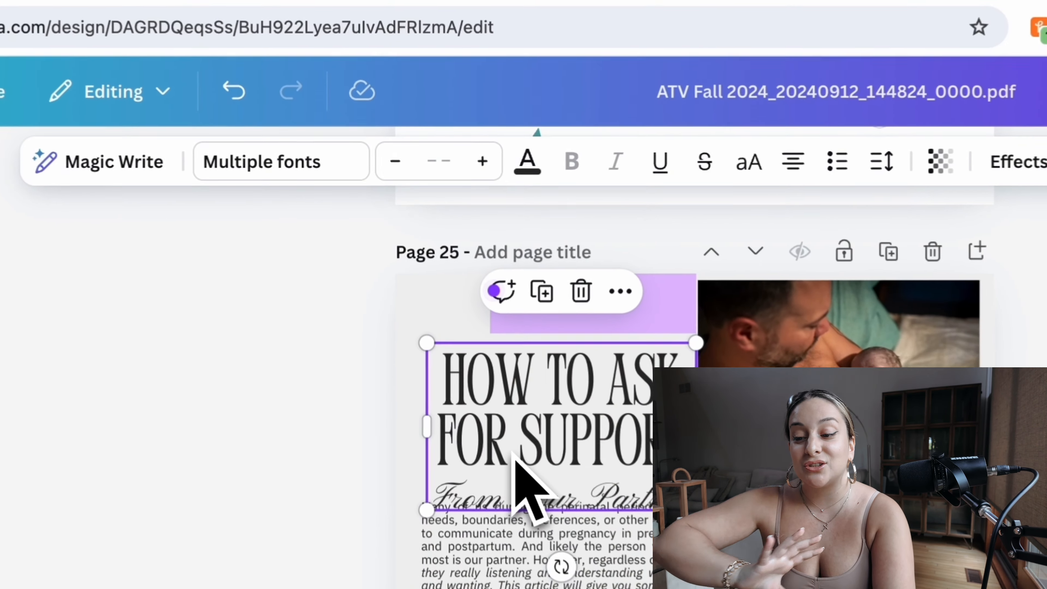
double_click(513, 453)
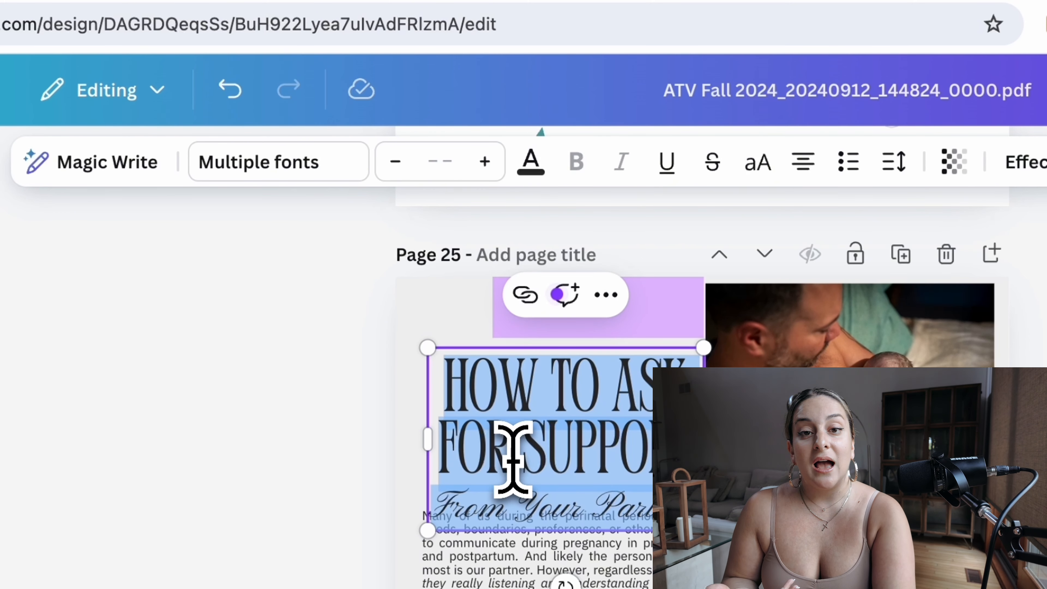
left_click(536, 424)
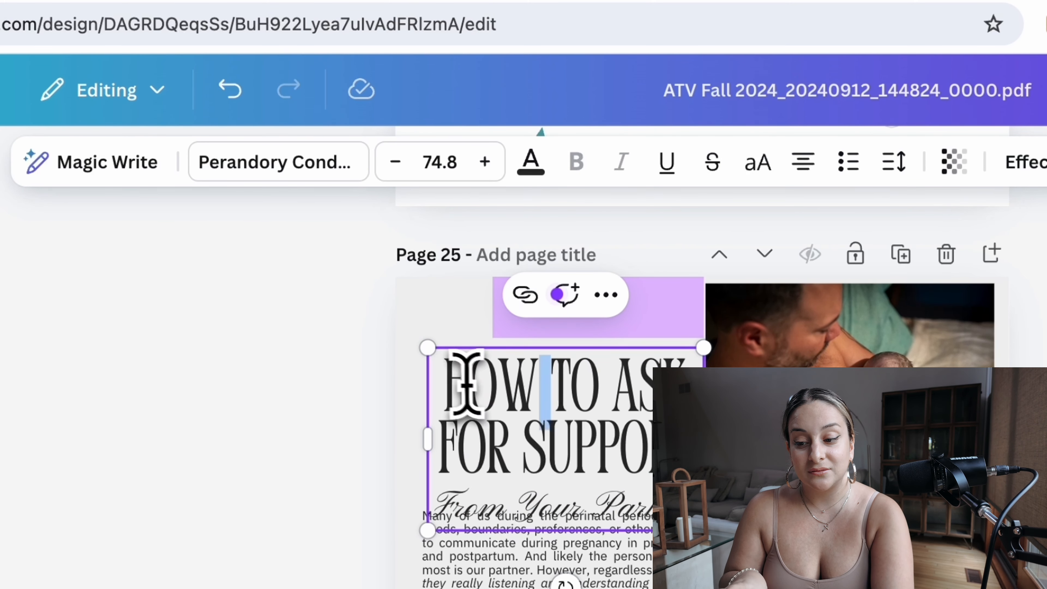
left_click_drag(468, 379, 698, 457)
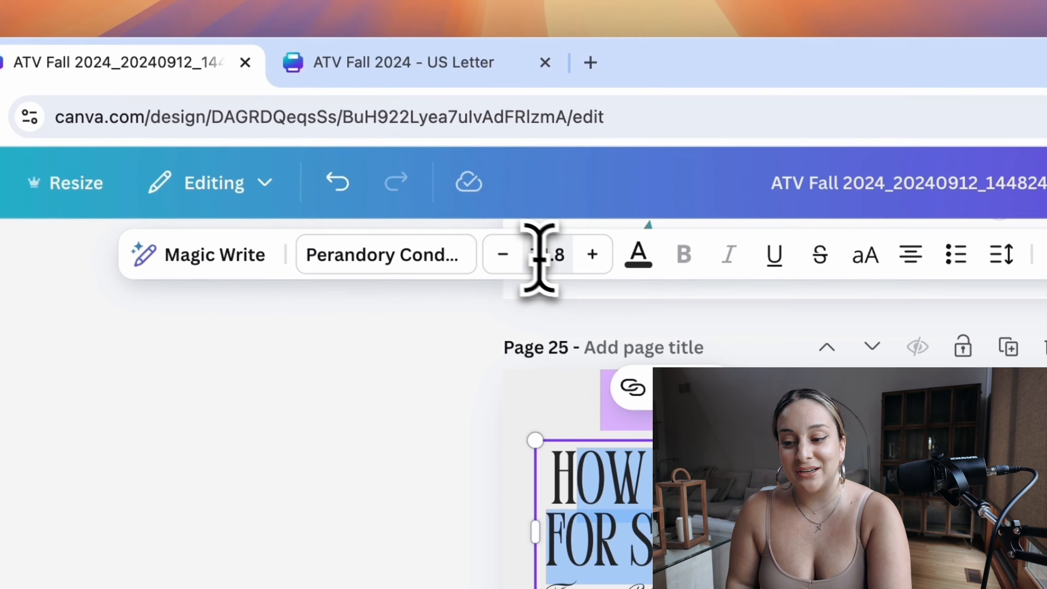
left_click(442, 167)
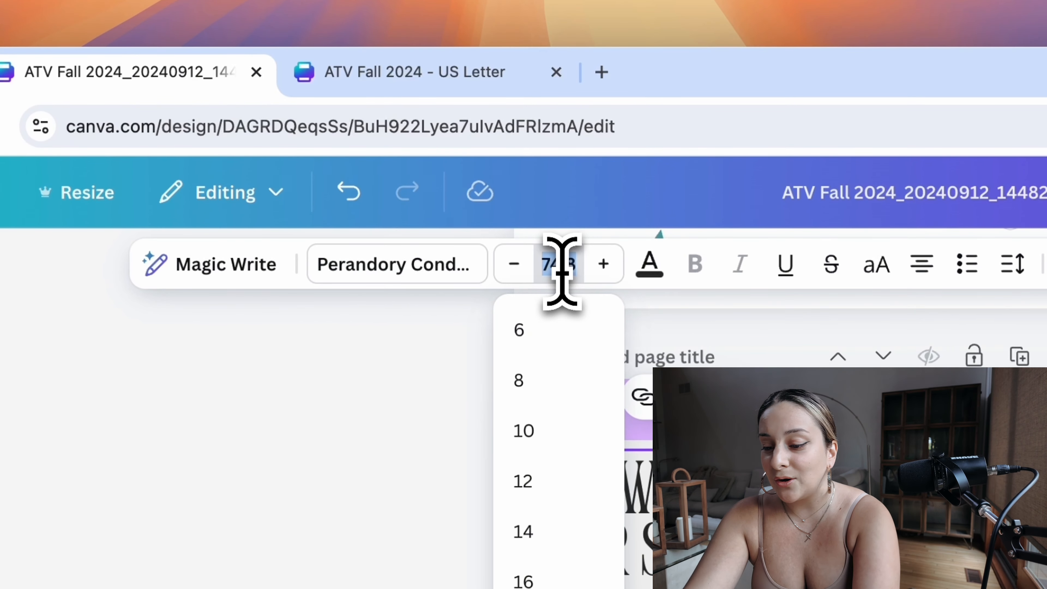
key("Return")
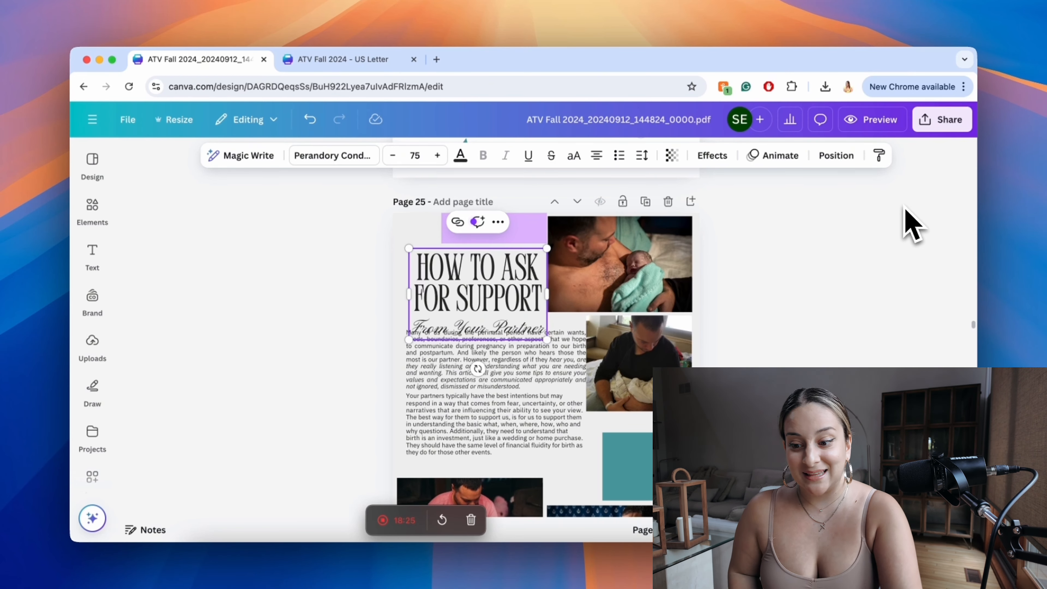
Step: Check the font size of page 25's body text in the PDF draft and in the US Letter design
double_click(541, 388)
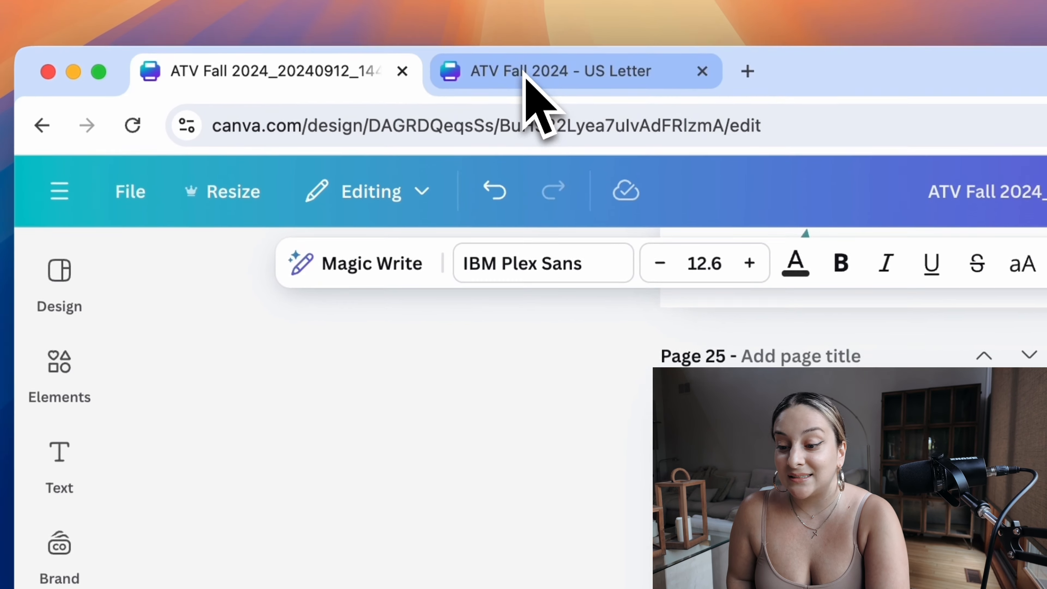
left_click(420, 23)
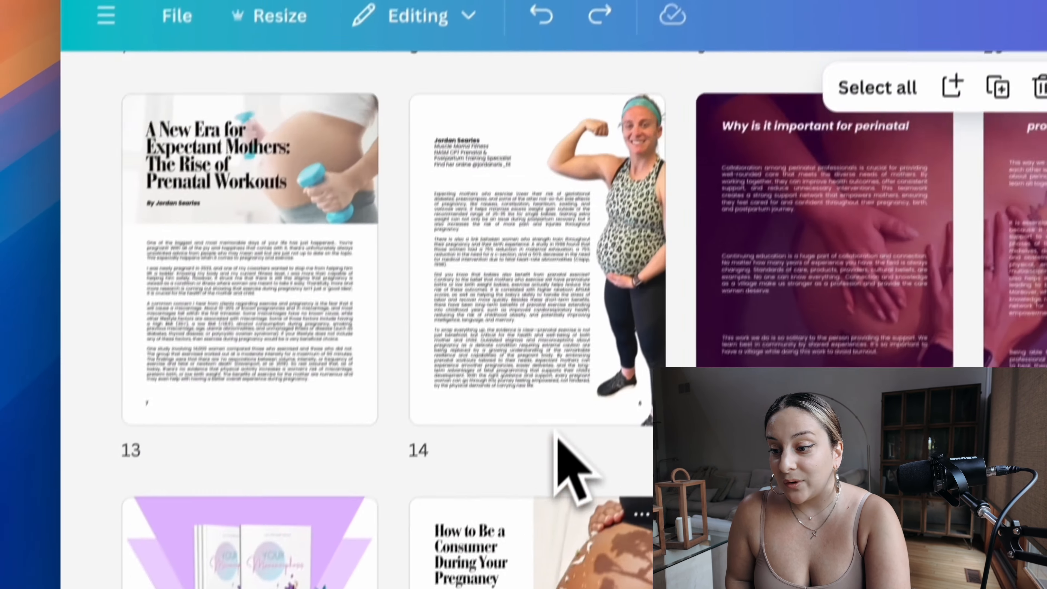
scroll(556, 431, "up", 15)
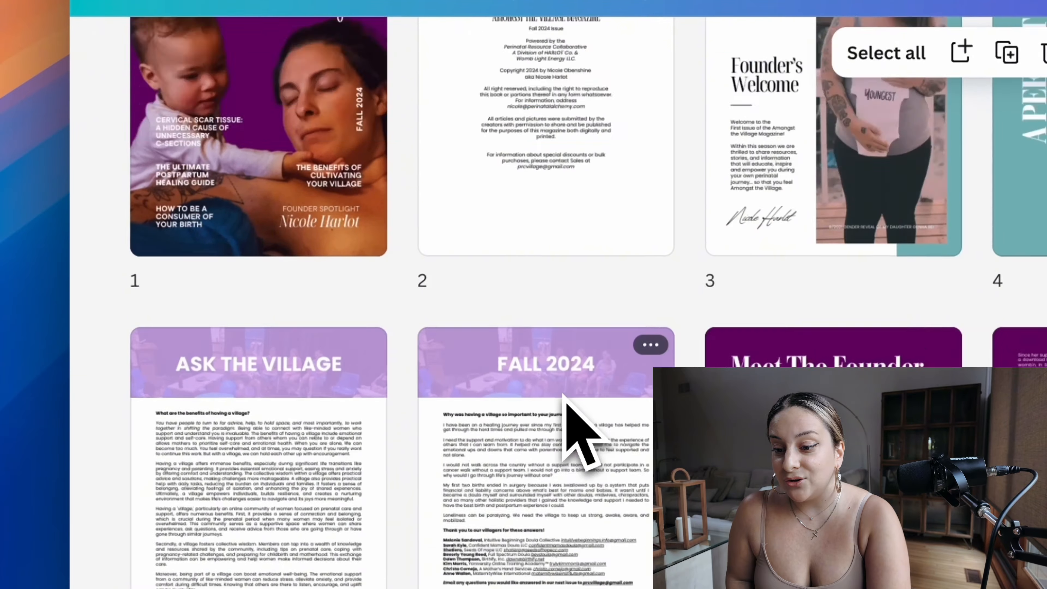
scroll(557, 431, "down", 20)
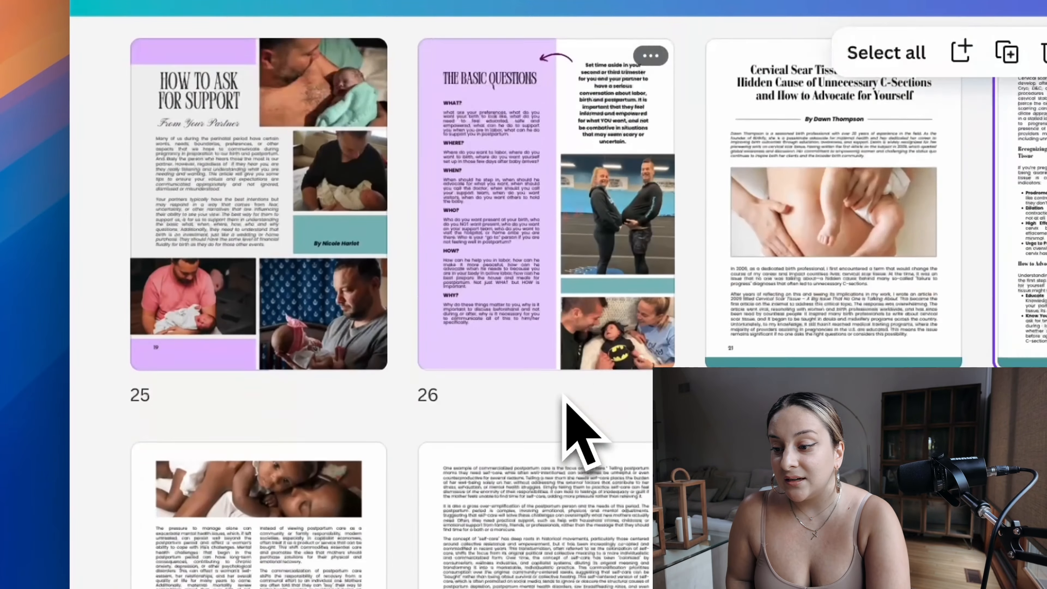
scroll(562, 394, "down", 2)
scroll(562, 394, "up", 2)
double_click(284, 233)
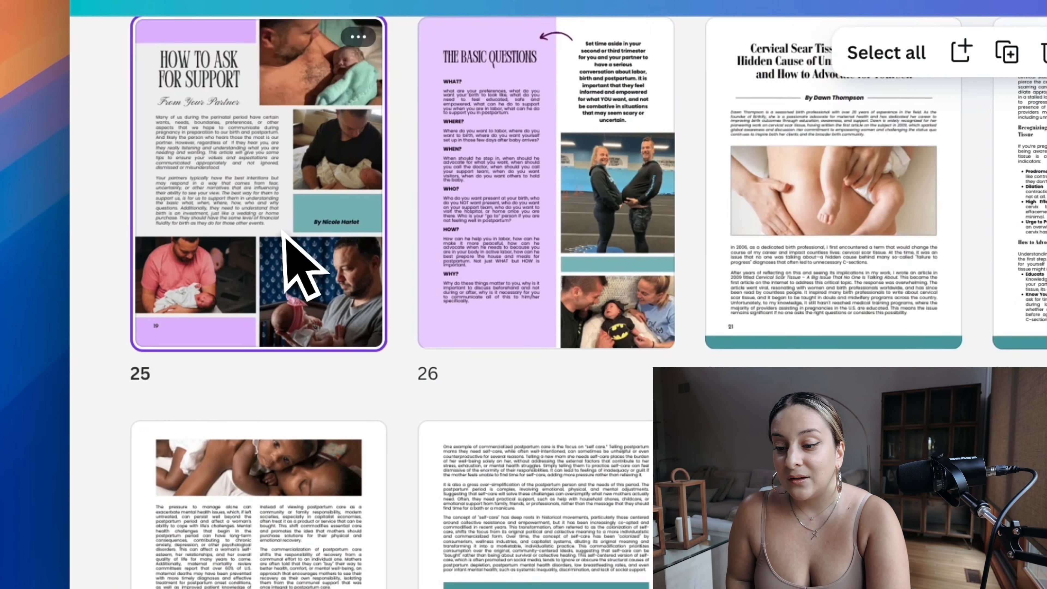
left_click(617, 287)
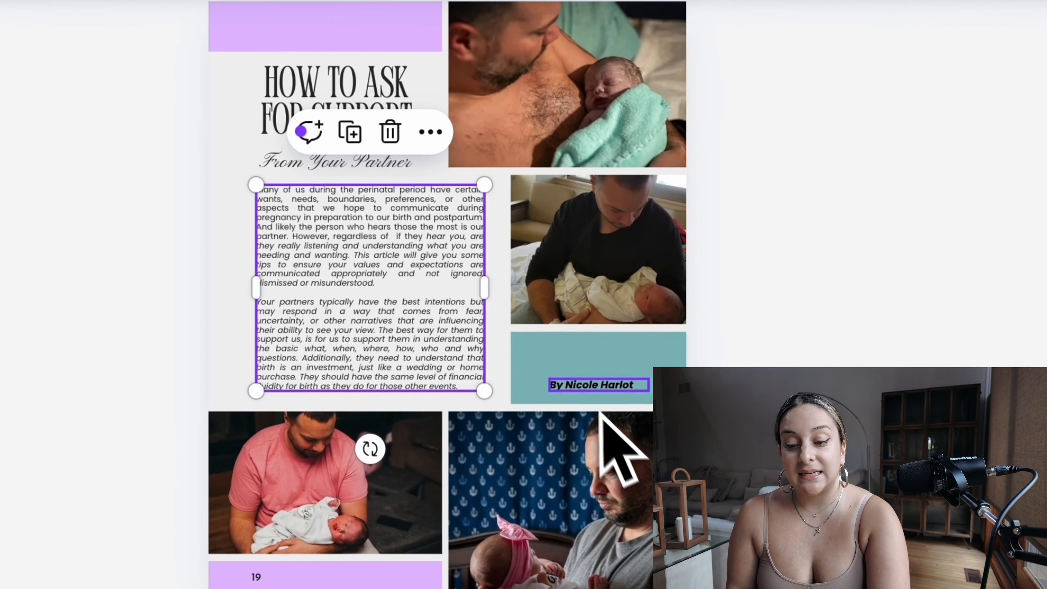
Step: Set the font size of the author byline in page 25's teal box to 12
left_click(707, 441)
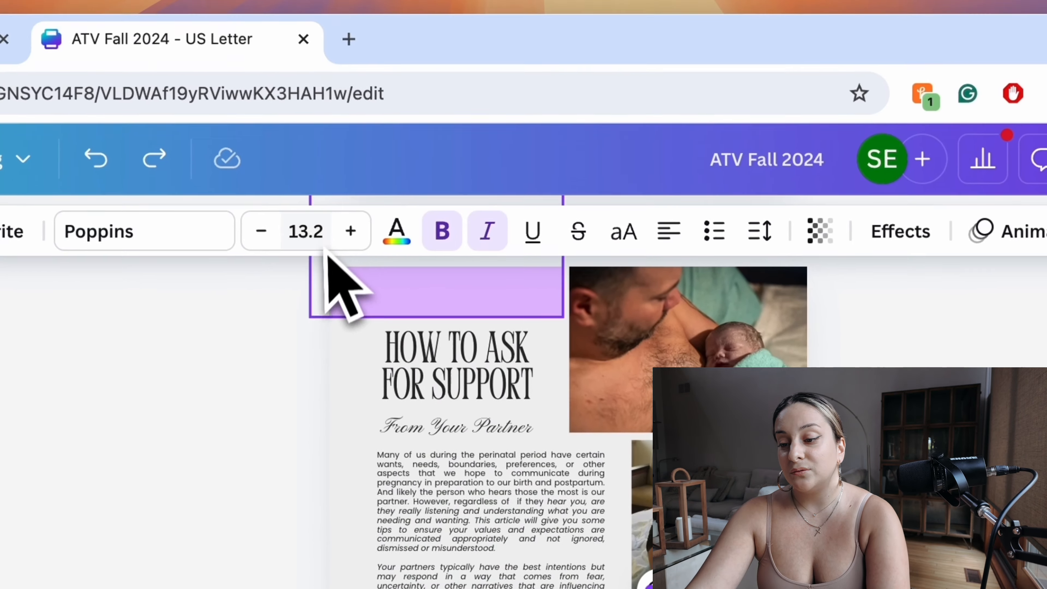
left_click(305, 236)
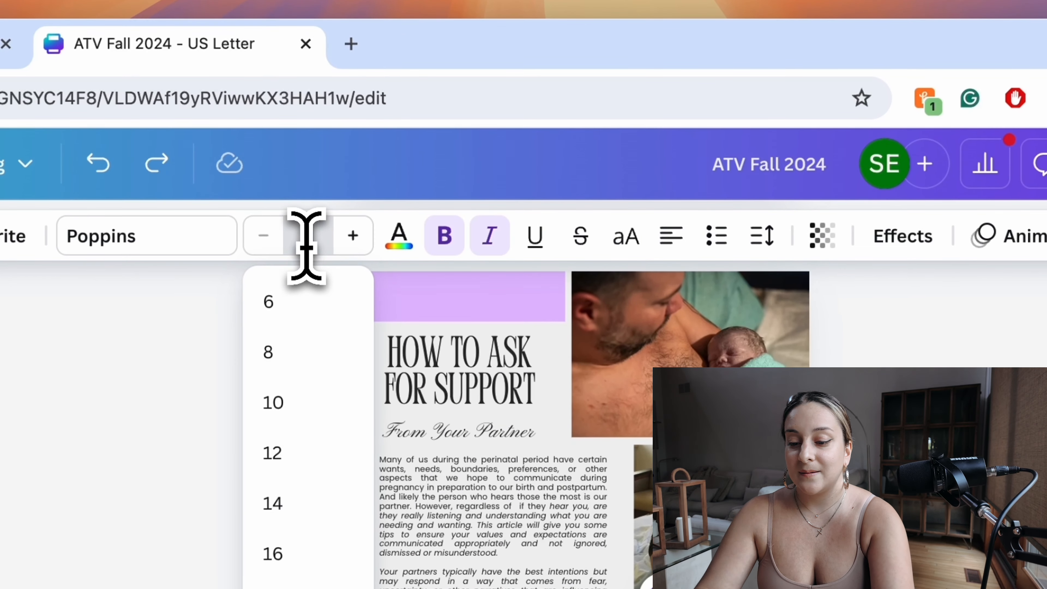
type("12")
key("Return")
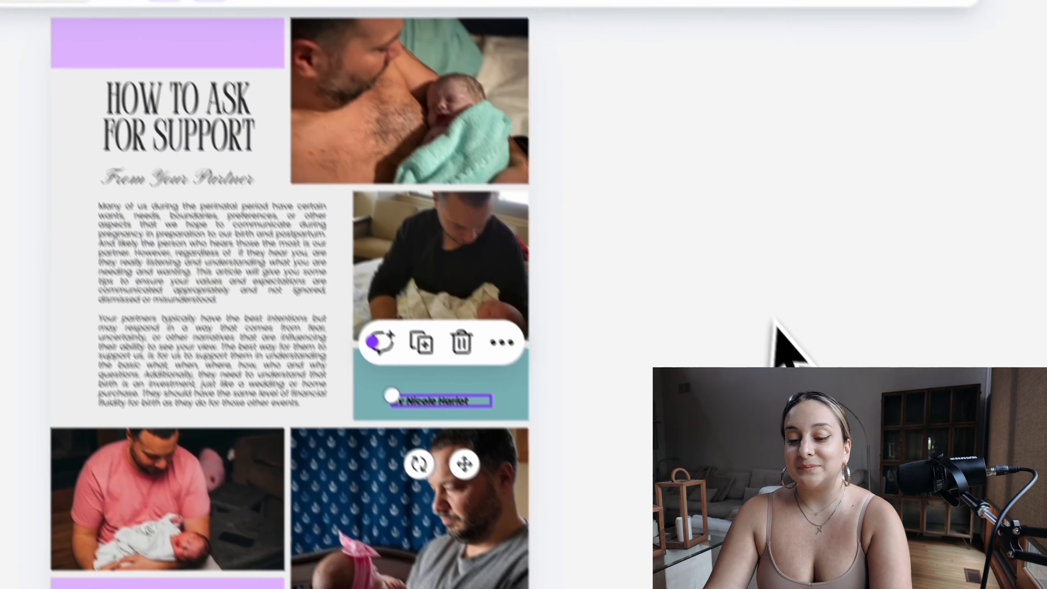
left_click(775, 321)
left_click(420, 405)
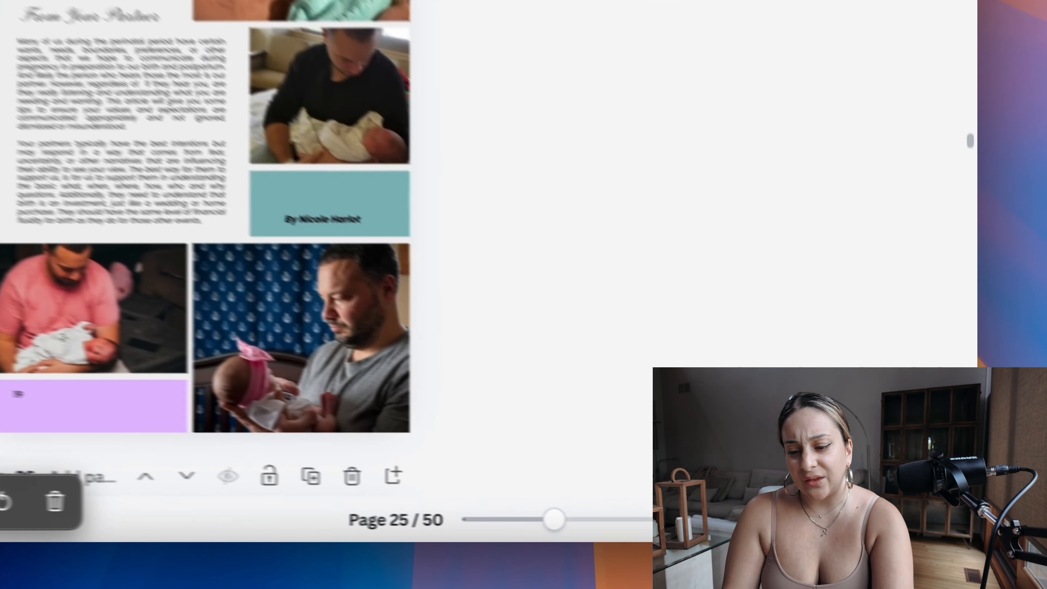
Step: Return to the page overview and look through the thumbnails around pages 19 to 30
left_click(905, 530)
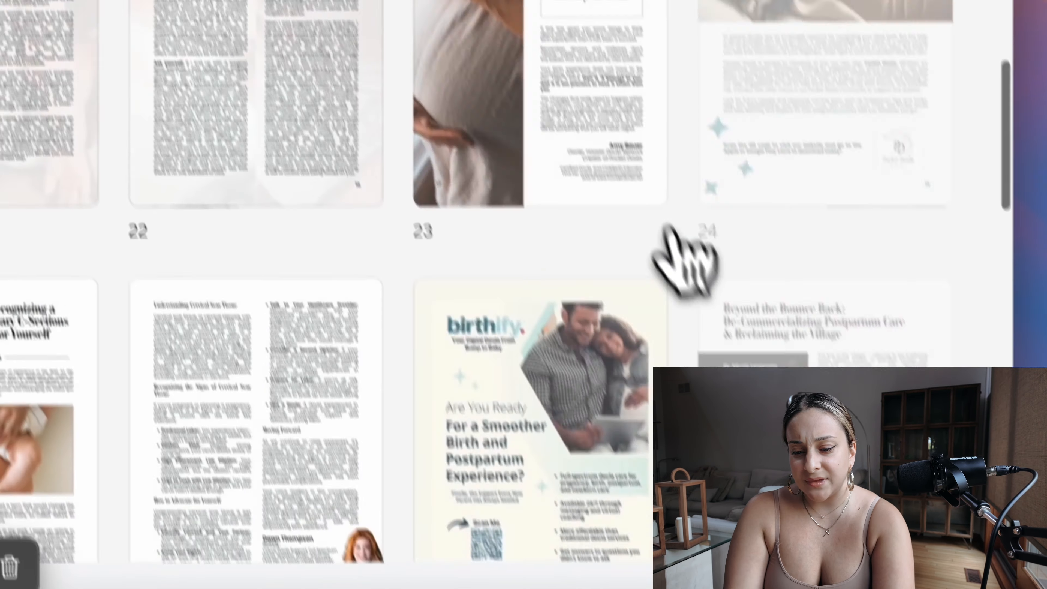
scroll(793, 333, "down", 2)
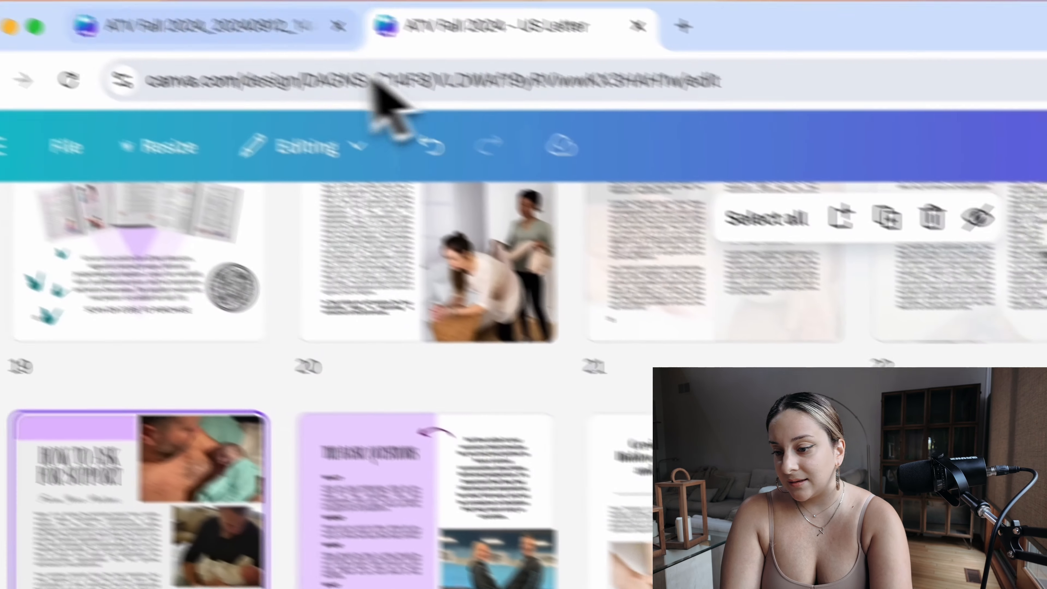
Step: In the imported PDF draft, go to page 28 and select its text boxes to examine how the article text is split up
left_click(311, 82)
scroll(618, 495, "down", 15)
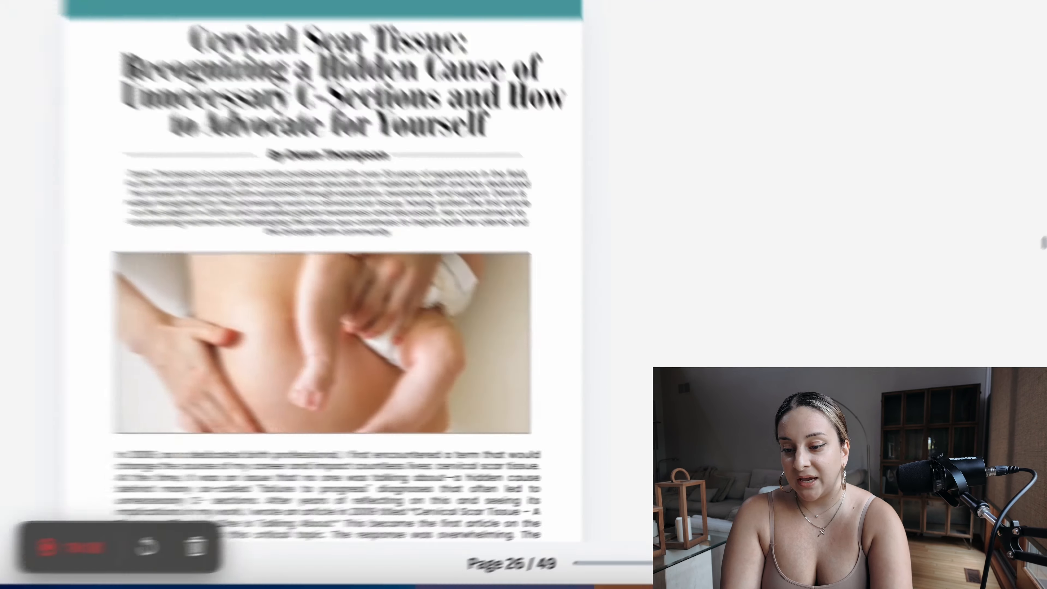
scroll(656, 323, "down", 12)
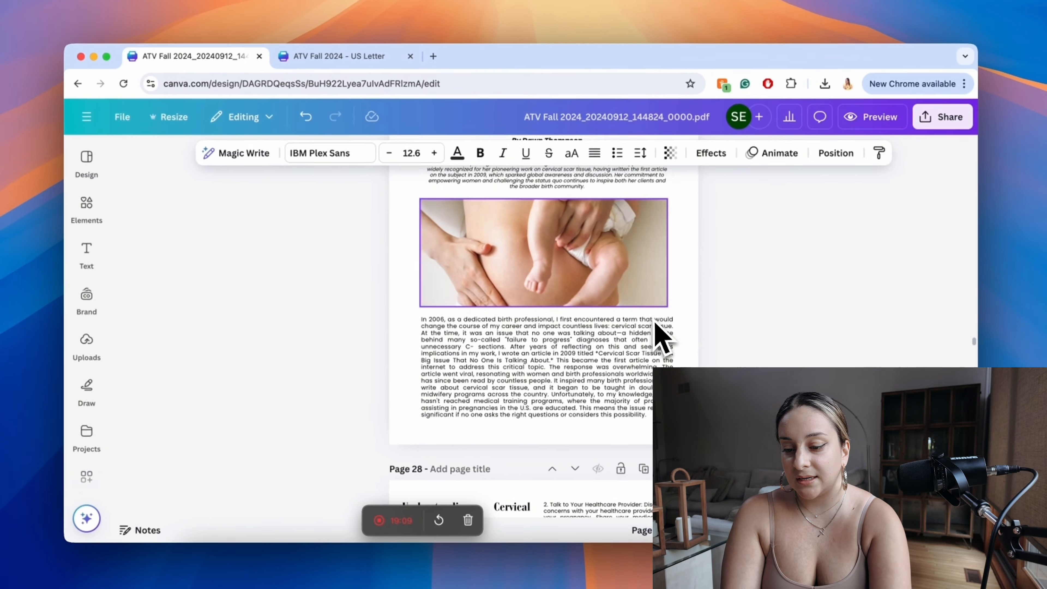
scroll(656, 322, "up", 2)
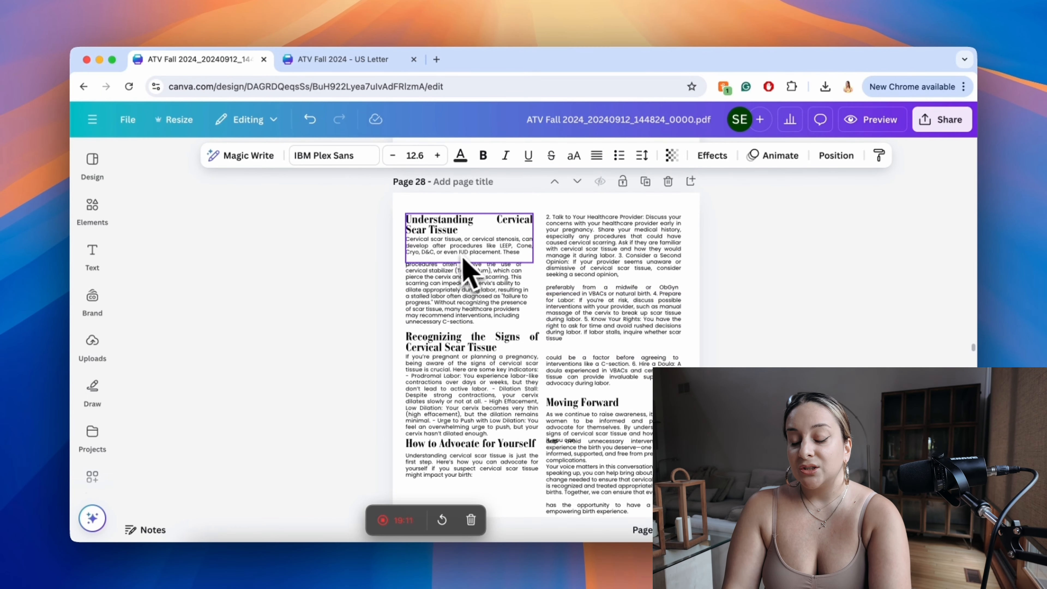
left_click(444, 236)
left_click(444, 236)
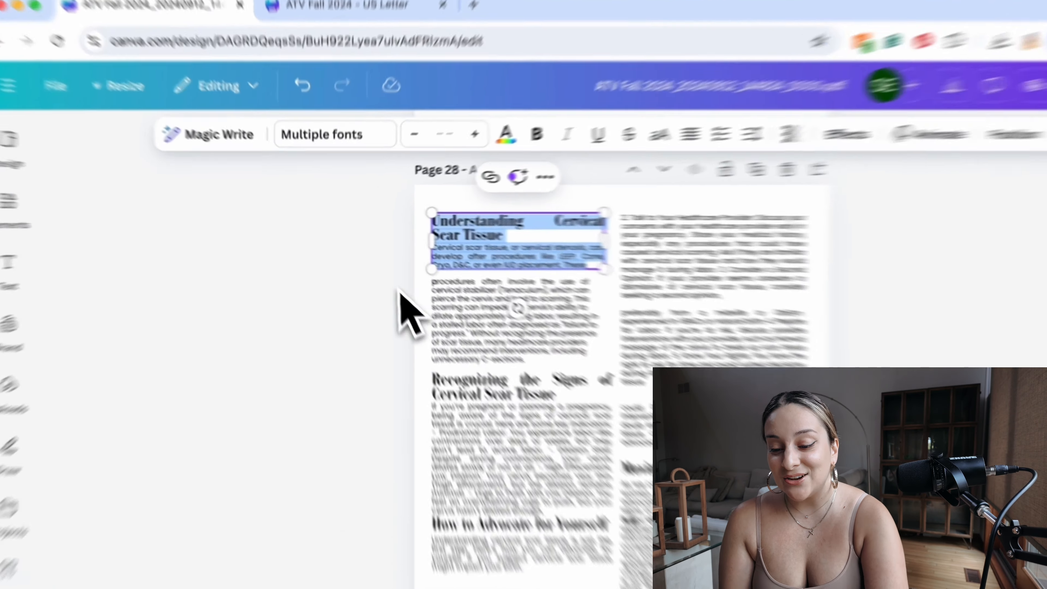
left_click_drag(344, 246, 743, 476)
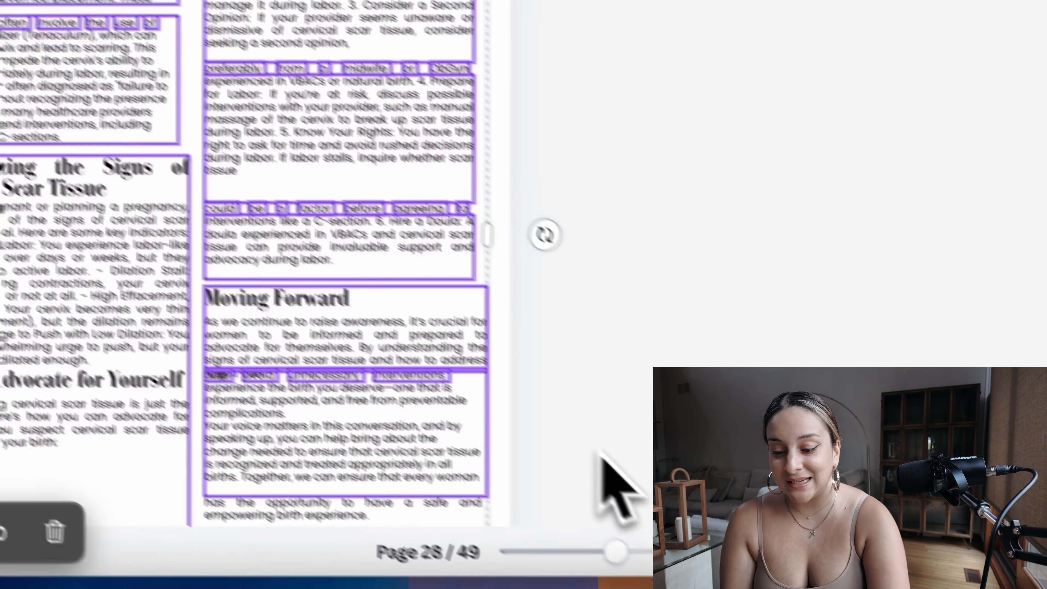
scroll(741, 474, "down", 4)
scroll(540, 412, "up", 7)
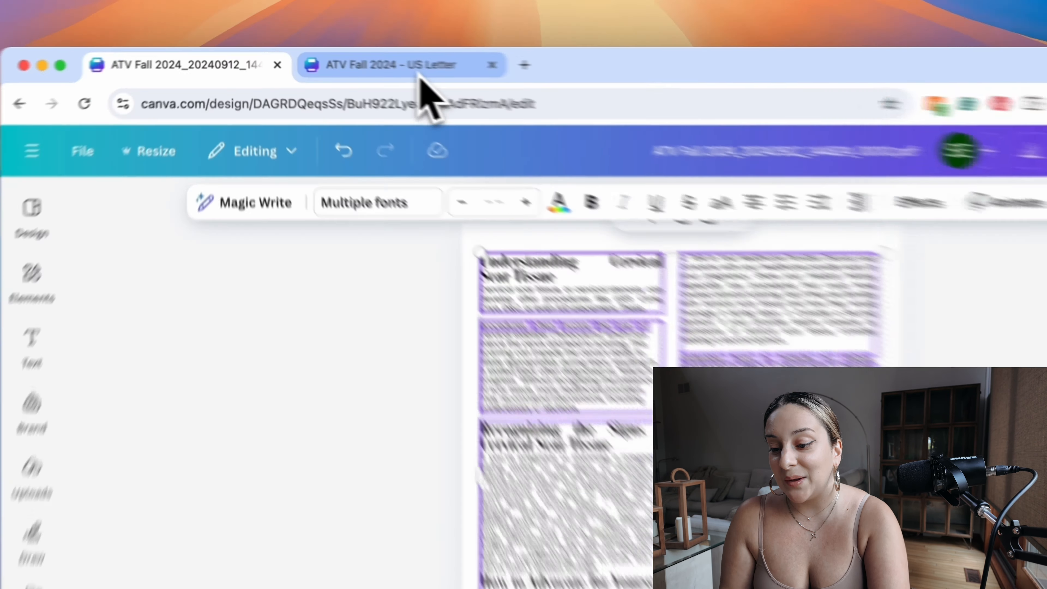
Step: Check the font sizes of the "Understanding Cervical Scar Tissue" heading and the body text on page 28 of the PDF draft
left_click(366, 62)
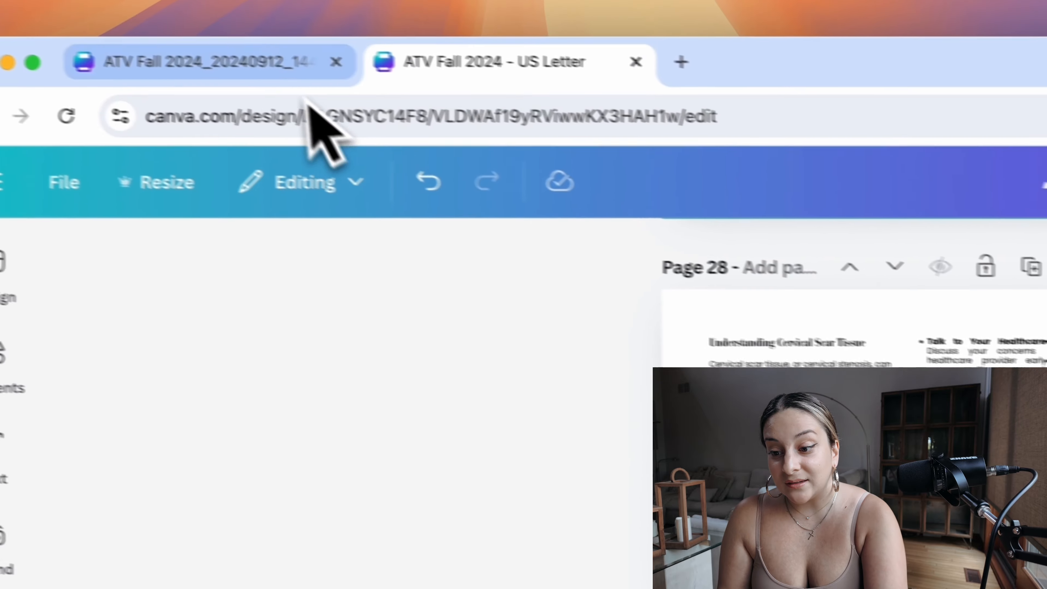
left_click(332, 84)
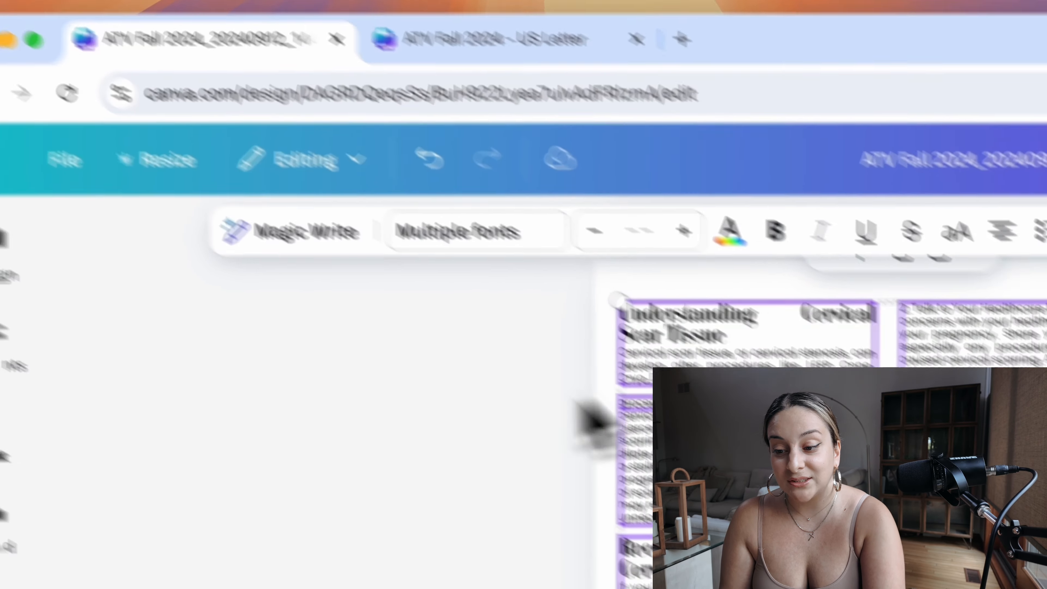
left_click(638, 433)
triple_click(574, 257)
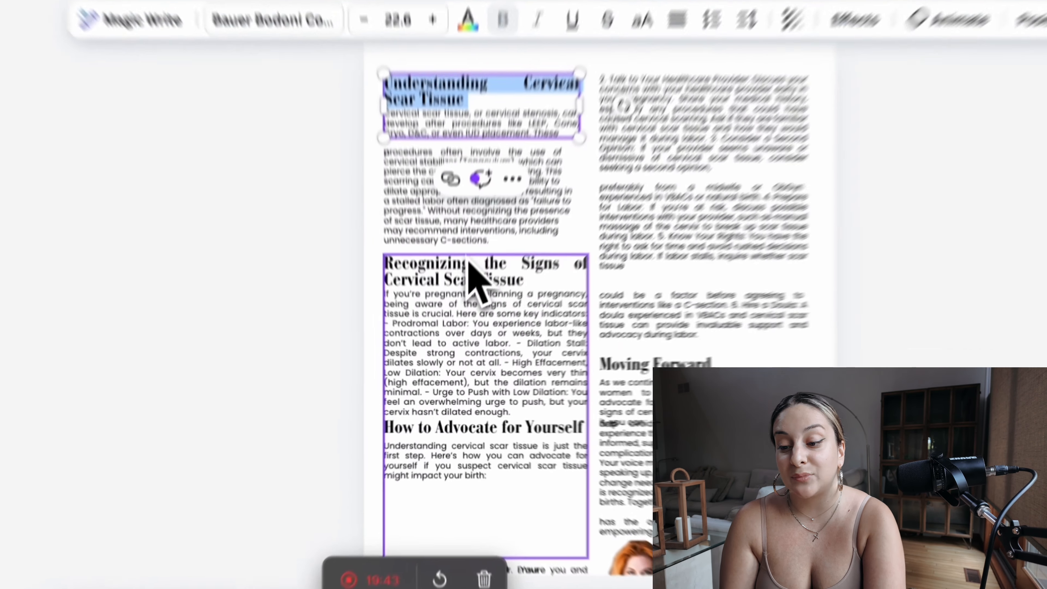
triple_click(448, 324)
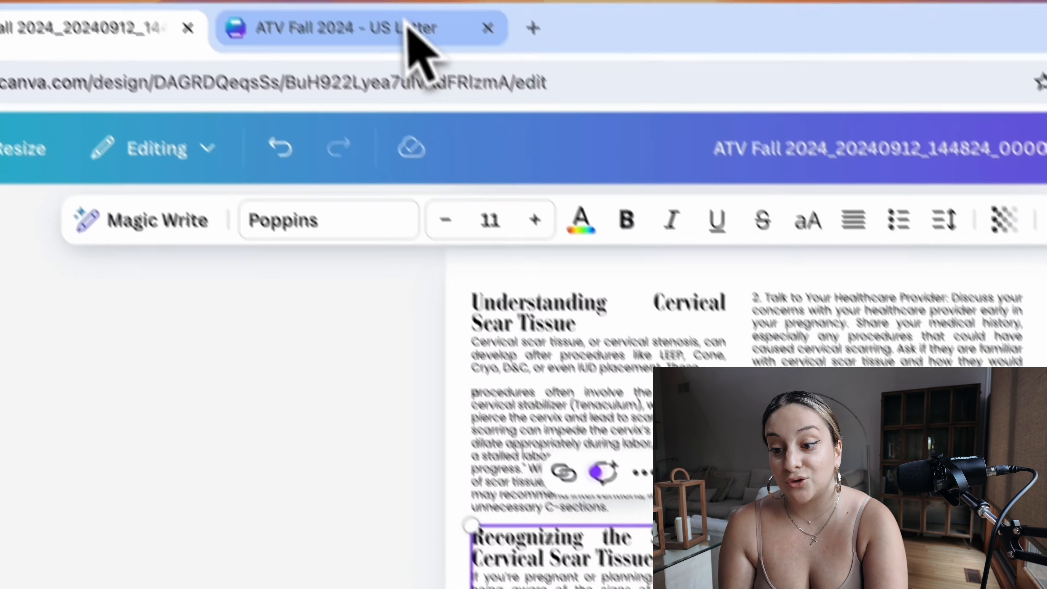
Step: In the US Letter design, select page 28's text columns to examine how the article is divided into text boxes
left_click(408, 37)
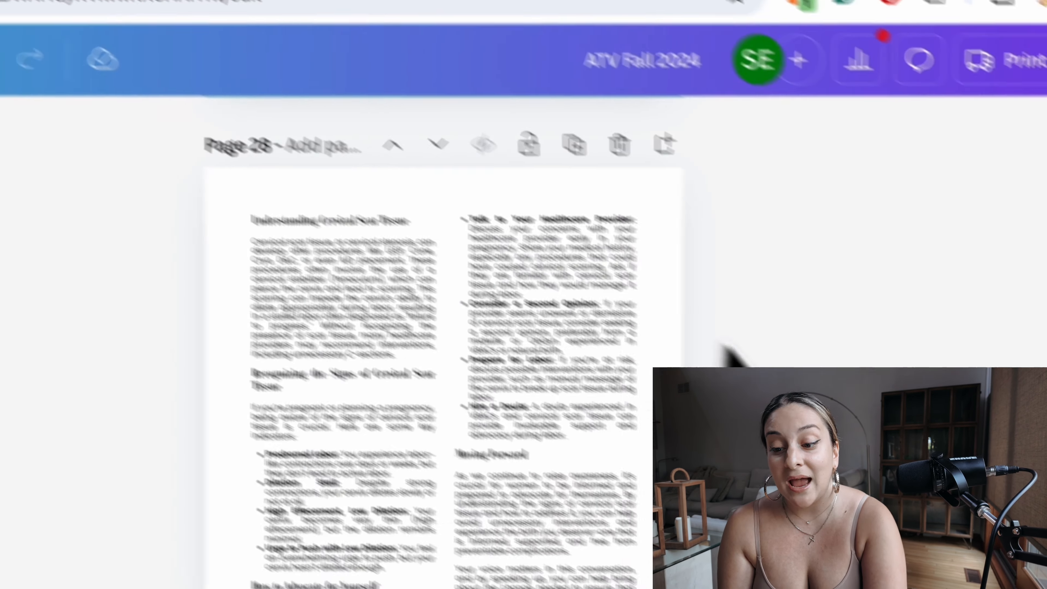
left_click_drag(847, 369, 469, 441)
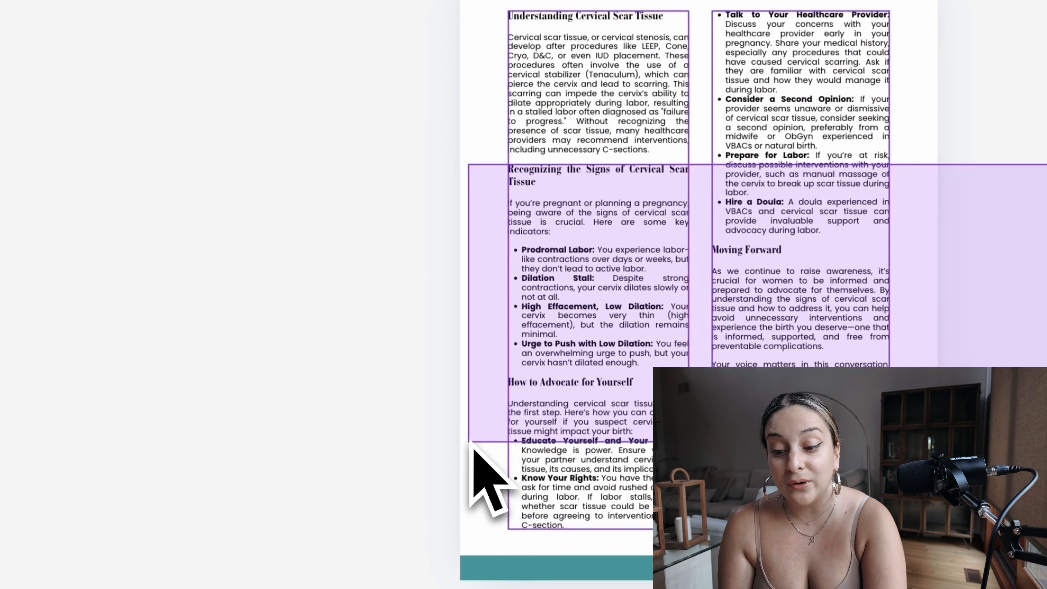
left_click_drag(491, 400, 755, 267)
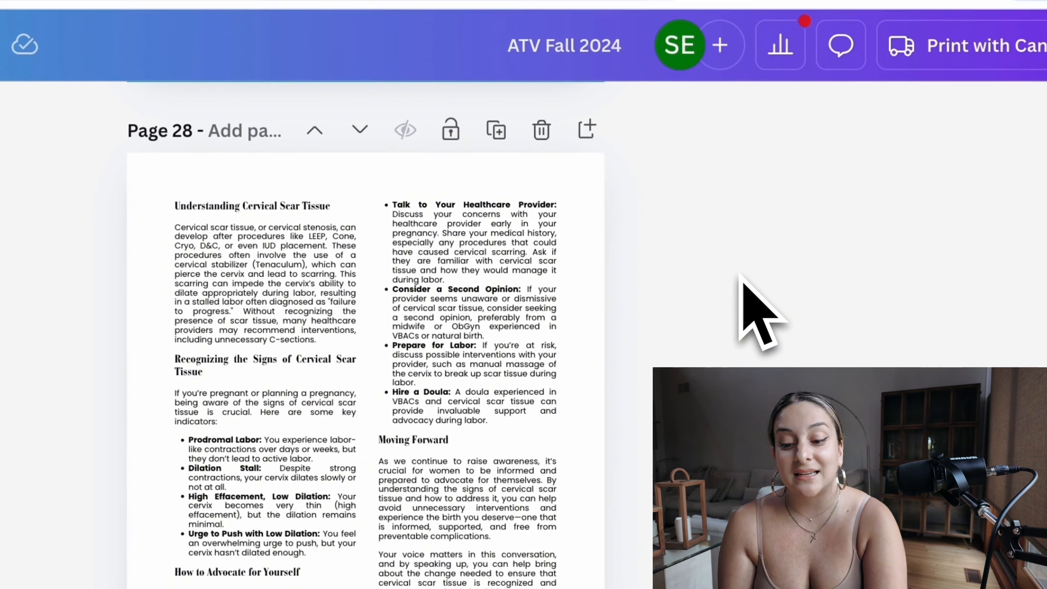
scroll(741, 289, "down", 5)
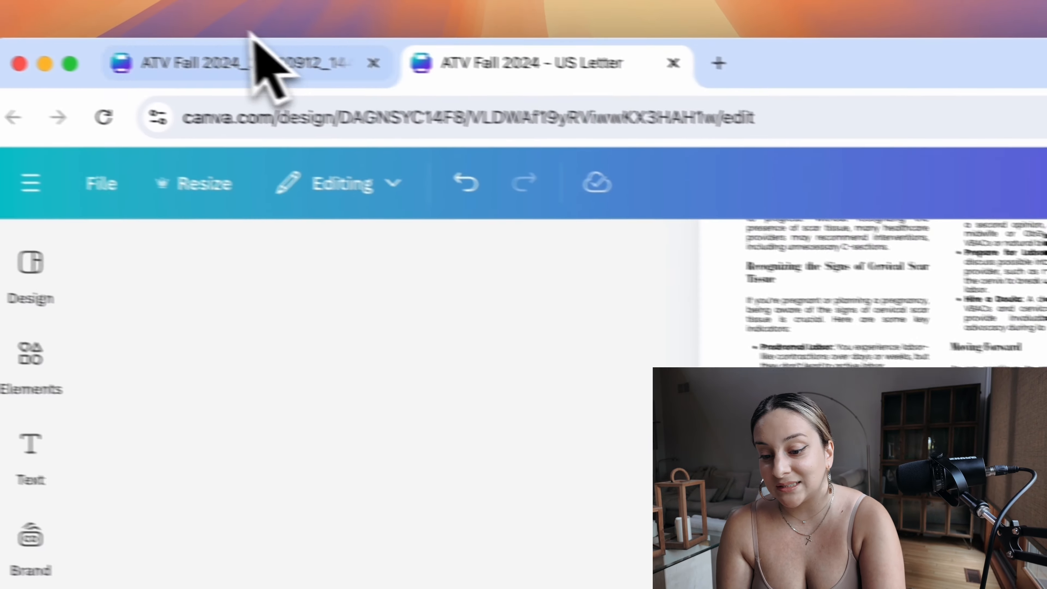
Step: In the PDF draft, crop both sides of the author portrait at the foot of page 28 close to the figure
left_click(259, 60)
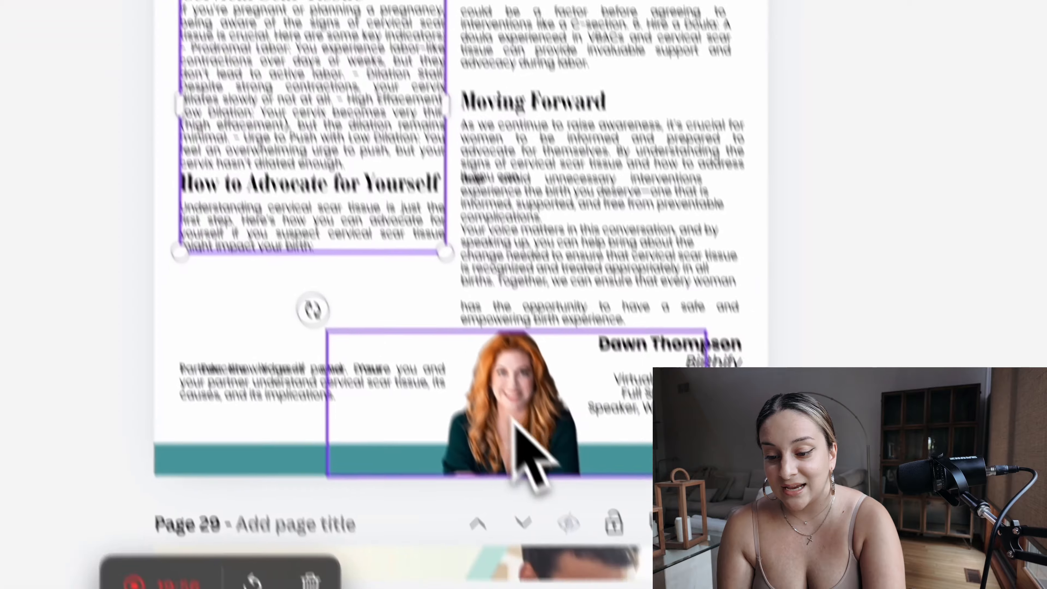
left_click(480, 354)
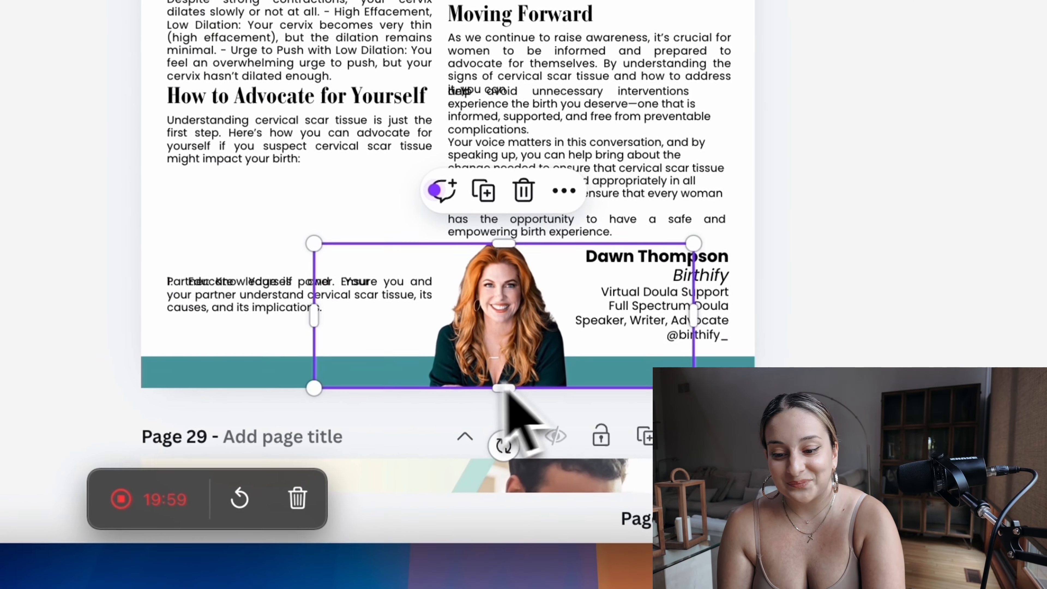
left_click_drag(701, 322, 574, 326)
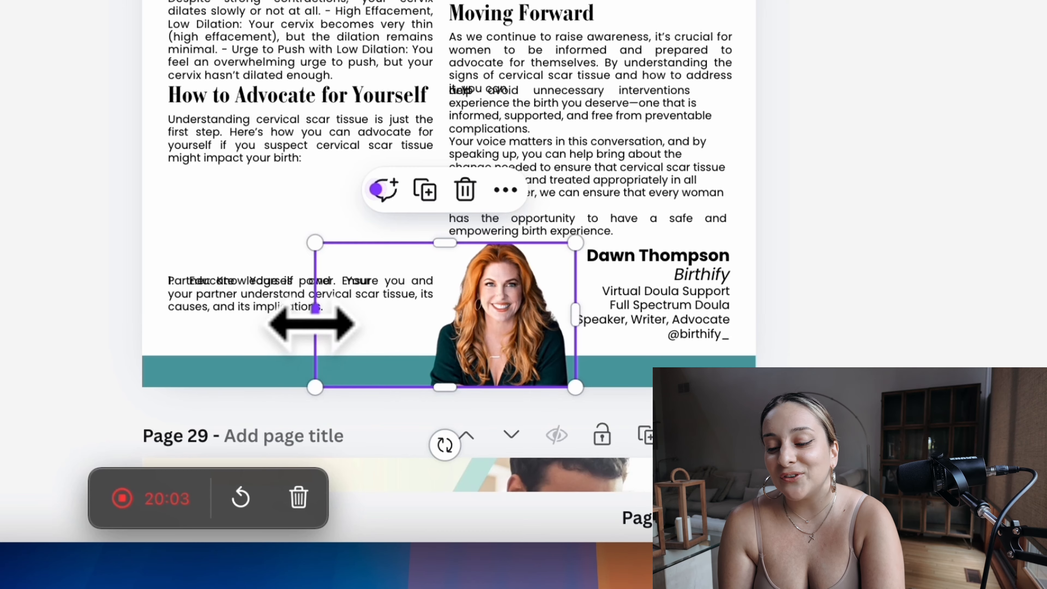
left_click_drag(313, 325, 421, 325)
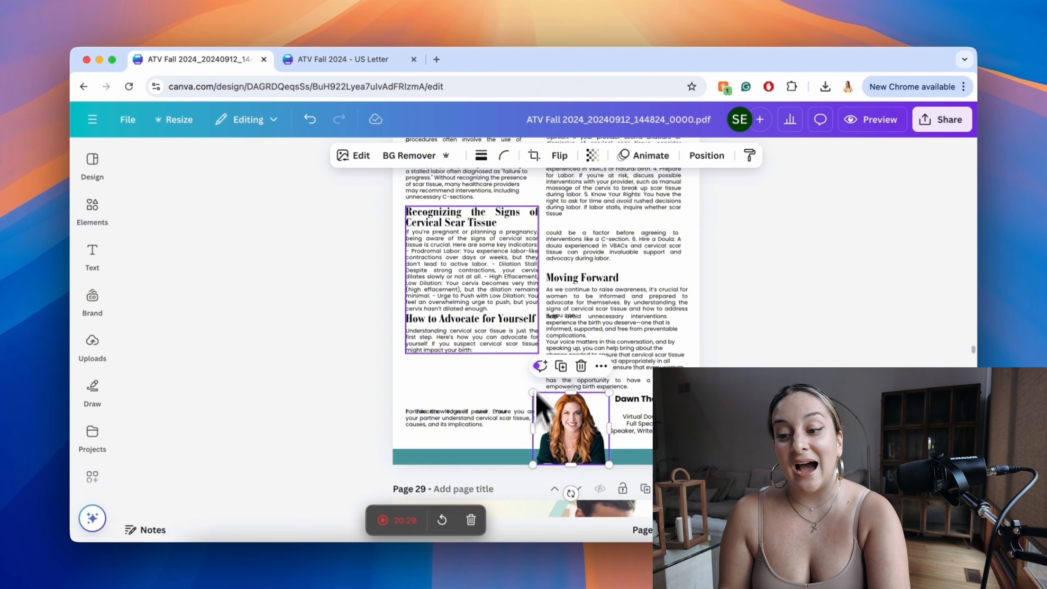
Step: Compare page 28's text layout and author portrait in the PDF draft with the same page in the US Letter design
scroll(536, 371, "up", 5)
left_click(458, 246)
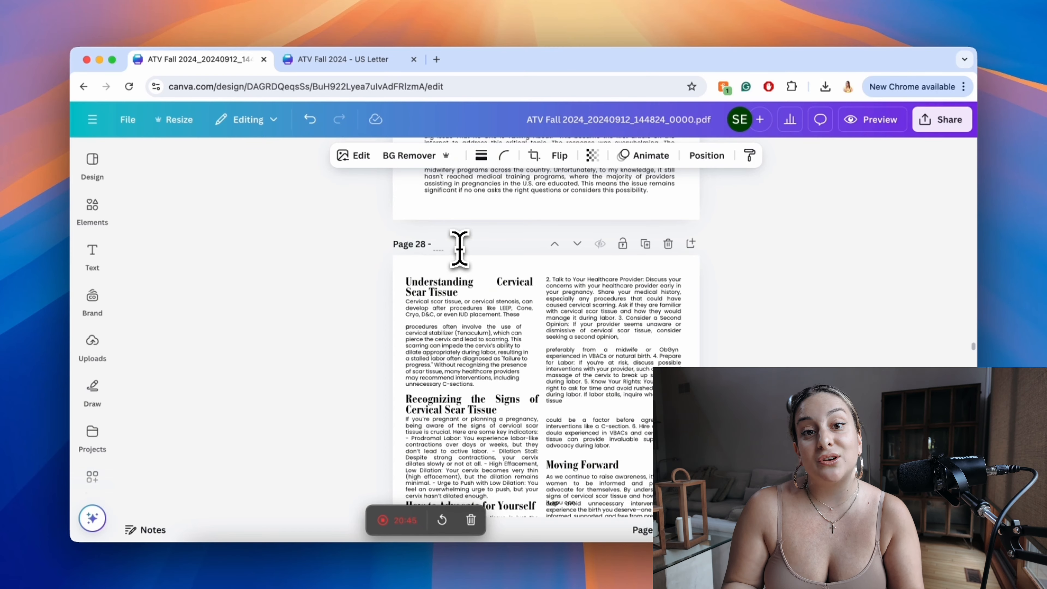
scroll(459, 248, "down", 5)
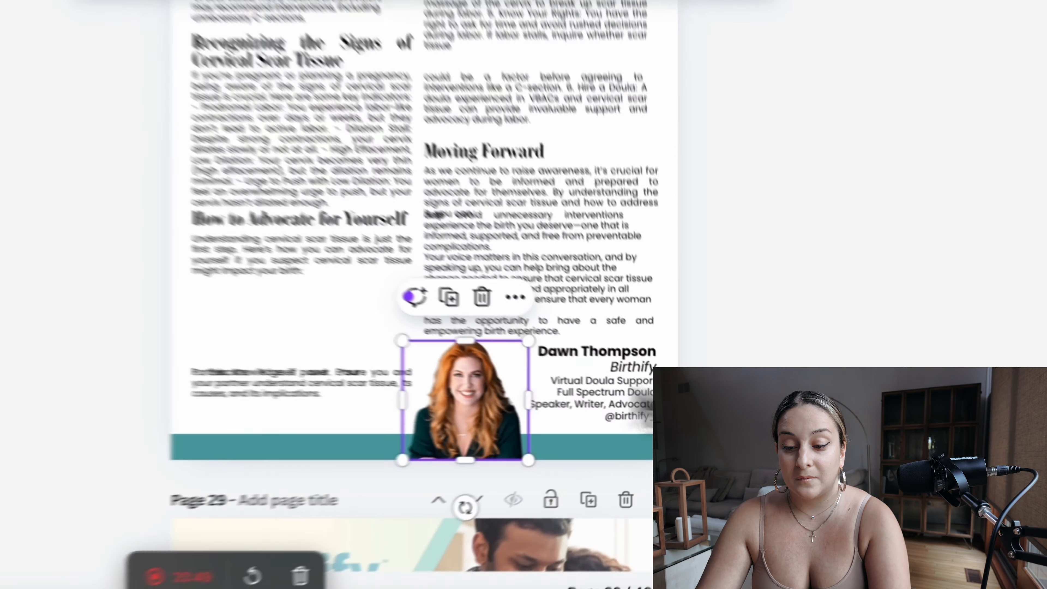
key("Delete")
left_click(600, 426)
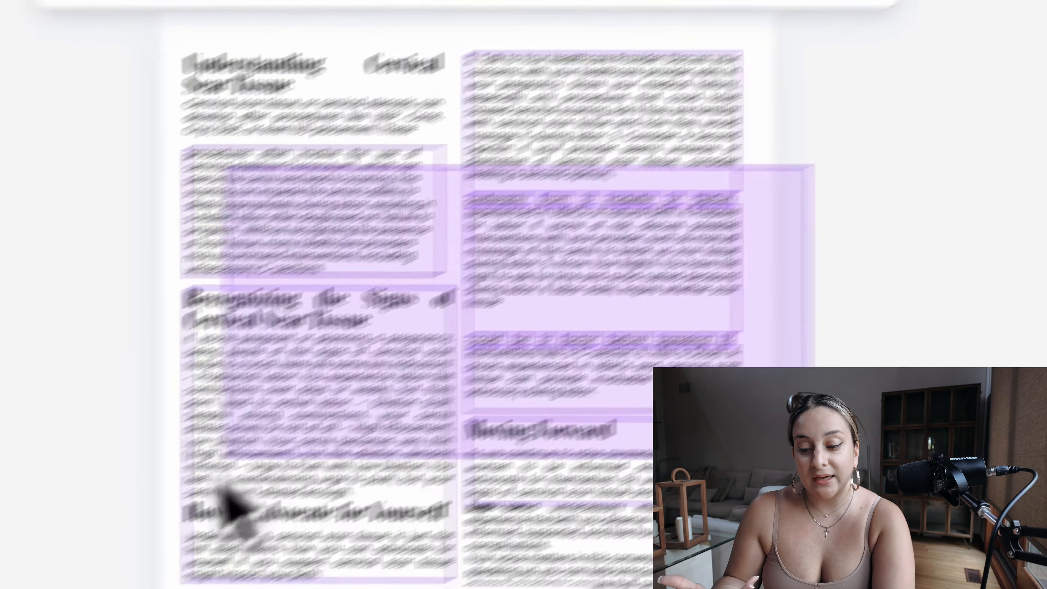
left_click_drag(221, 486, 202, 554)
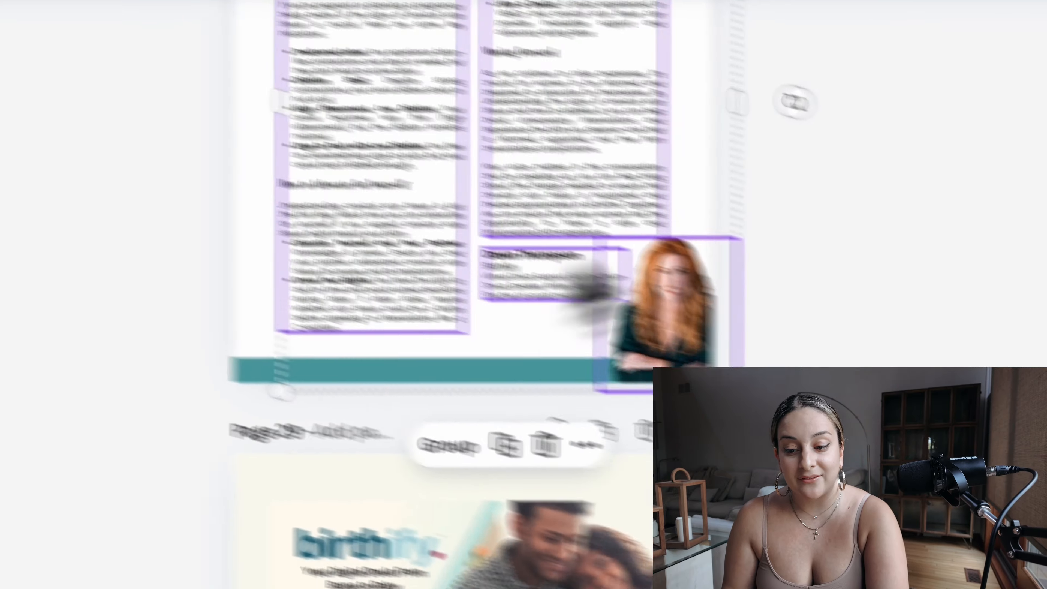
left_click(968, 223)
scroll(969, 223, "up", 4)
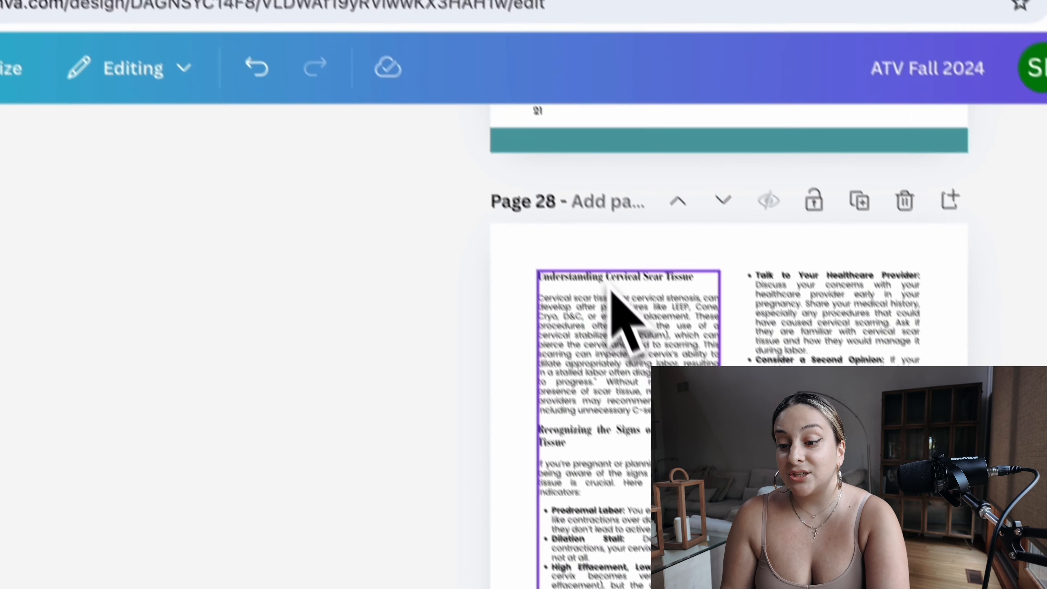
Step: Check the font sizes of page 28's heading and body text and of page 27's body text in the US Letter design
left_click(607, 292)
double_click(598, 279)
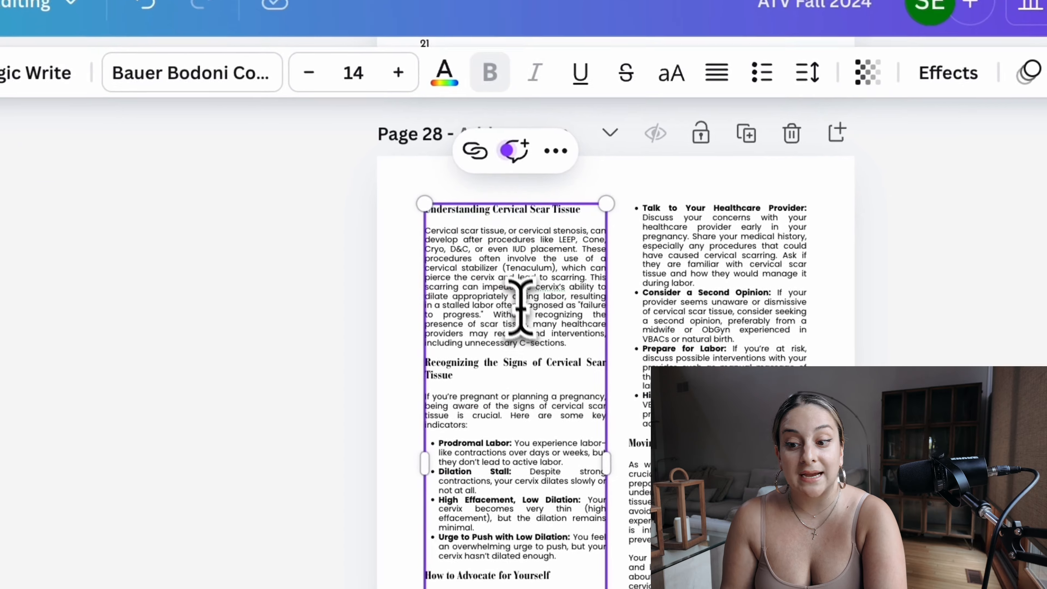
double_click(655, 399)
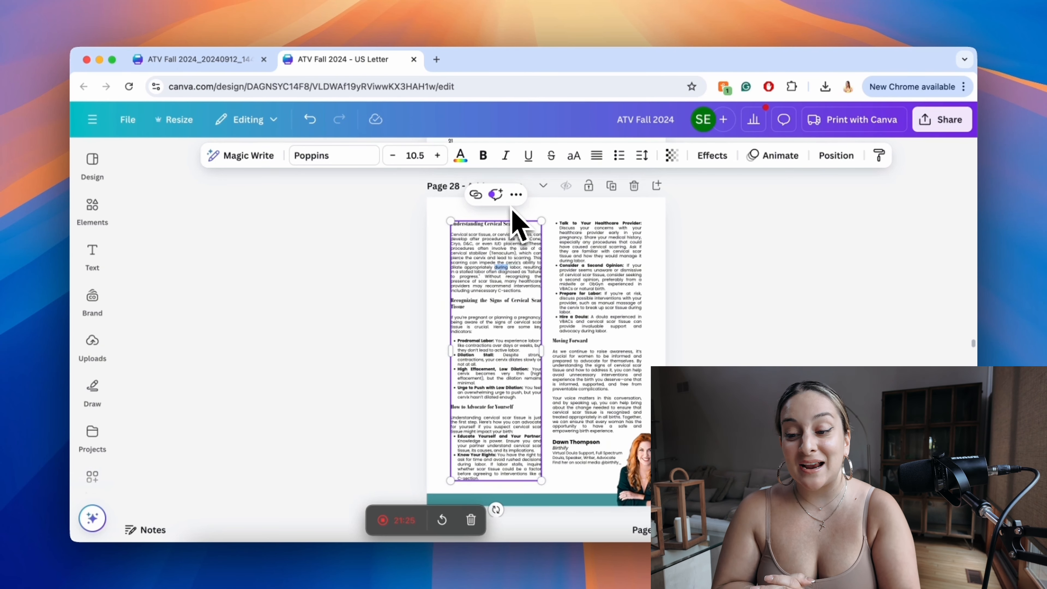
scroll(779, 328, "up", 7)
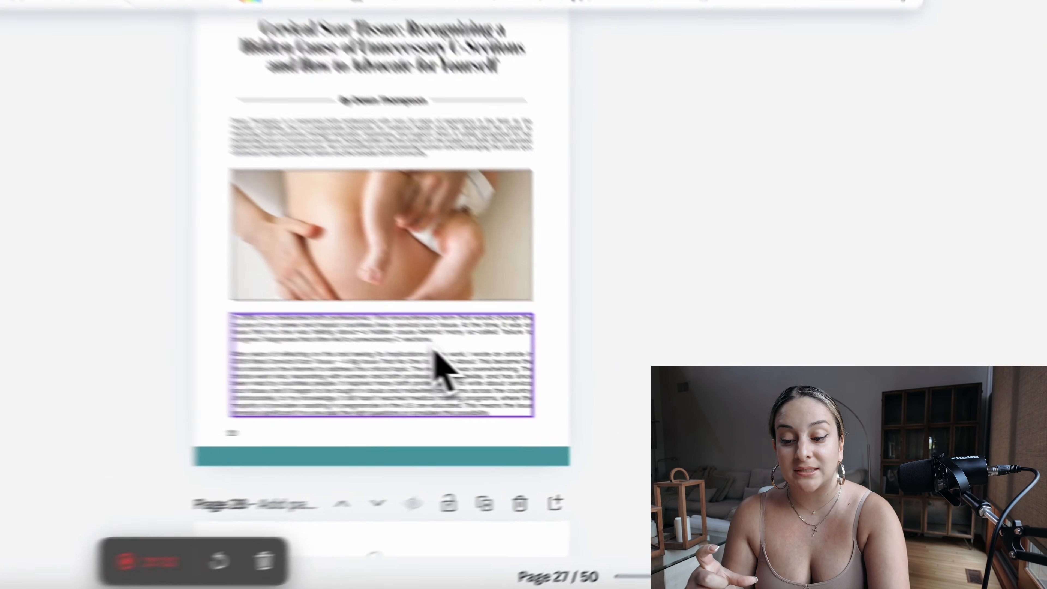
left_click(581, 390)
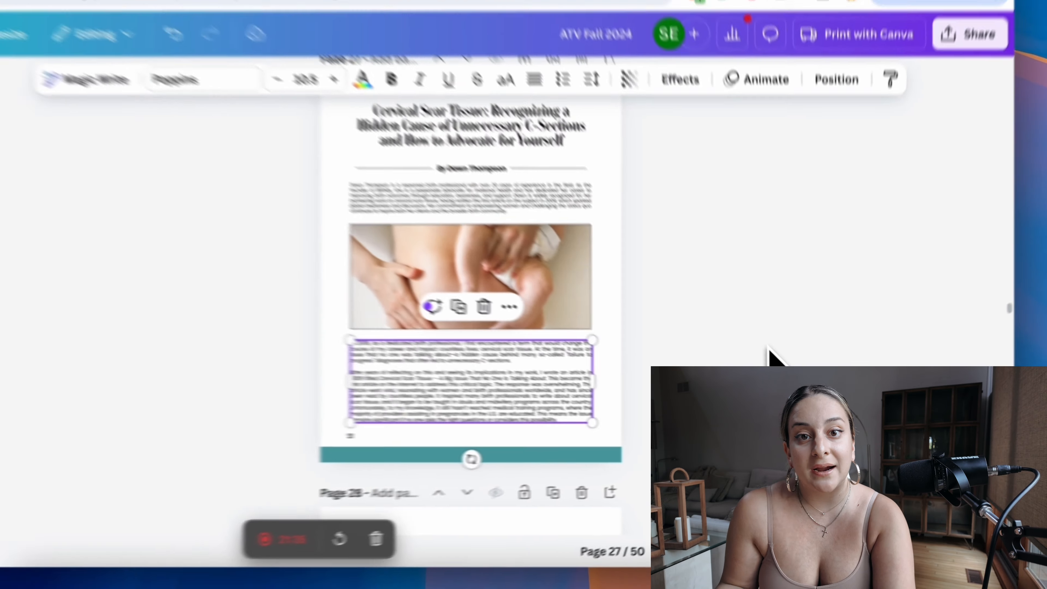
scroll(727, 285, "down", 5)
scroll(734, 298, "down", 3)
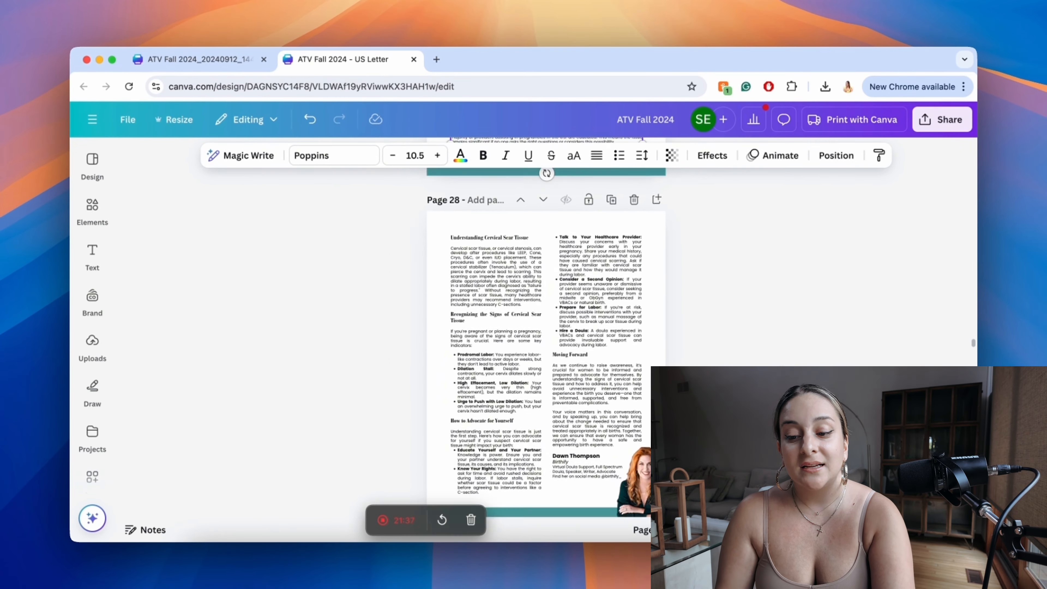
left_click_drag(733, 299, 495, 319)
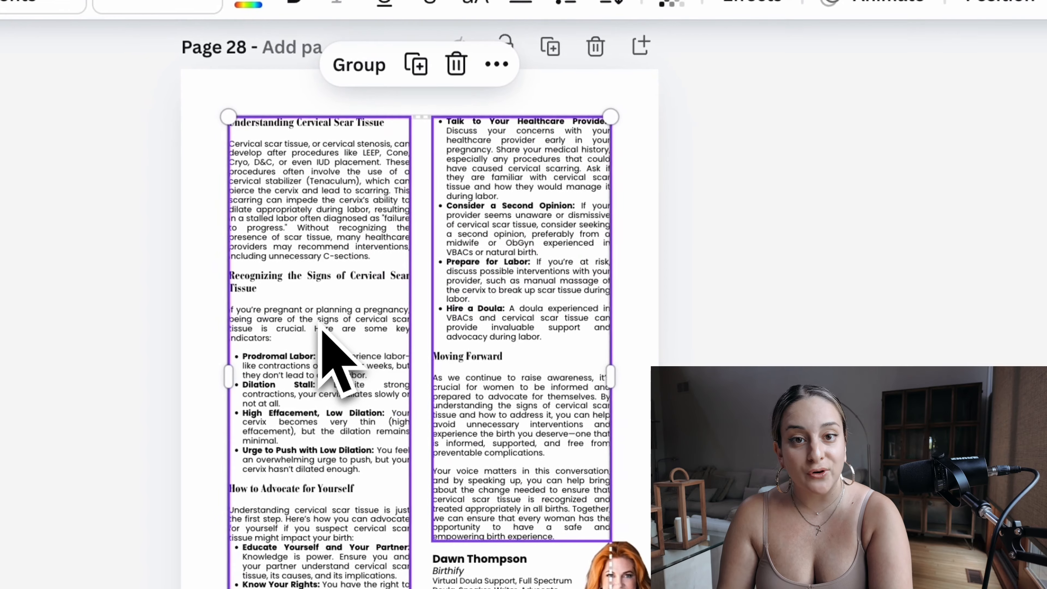
Step: Enlarge the birthify advertisement image on page 29 of the US Letter design from its corners until it fills the whole page
scroll(321, 328, "down", 10)
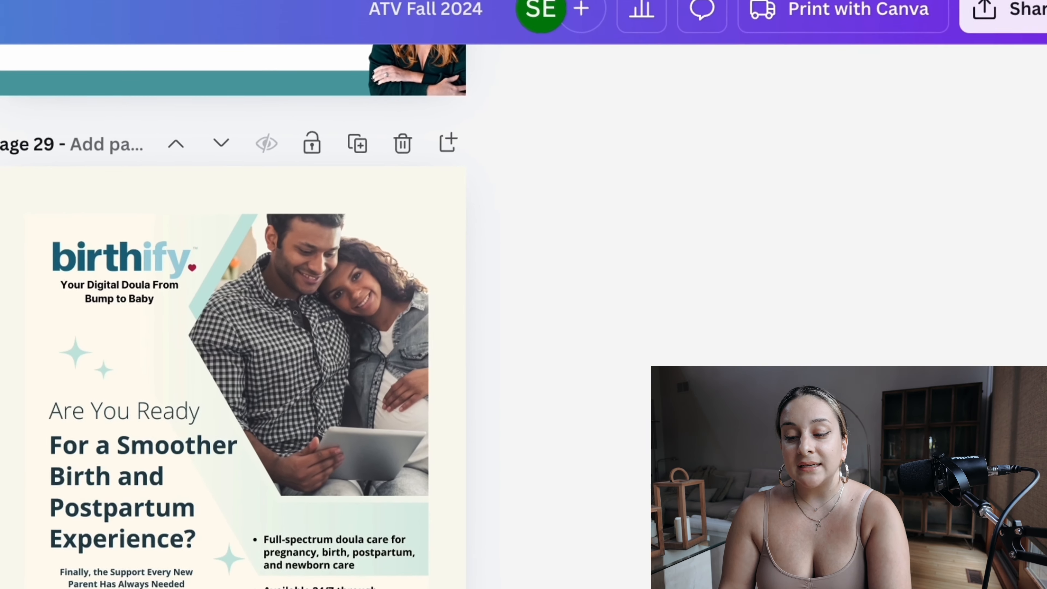
left_click(460, 348)
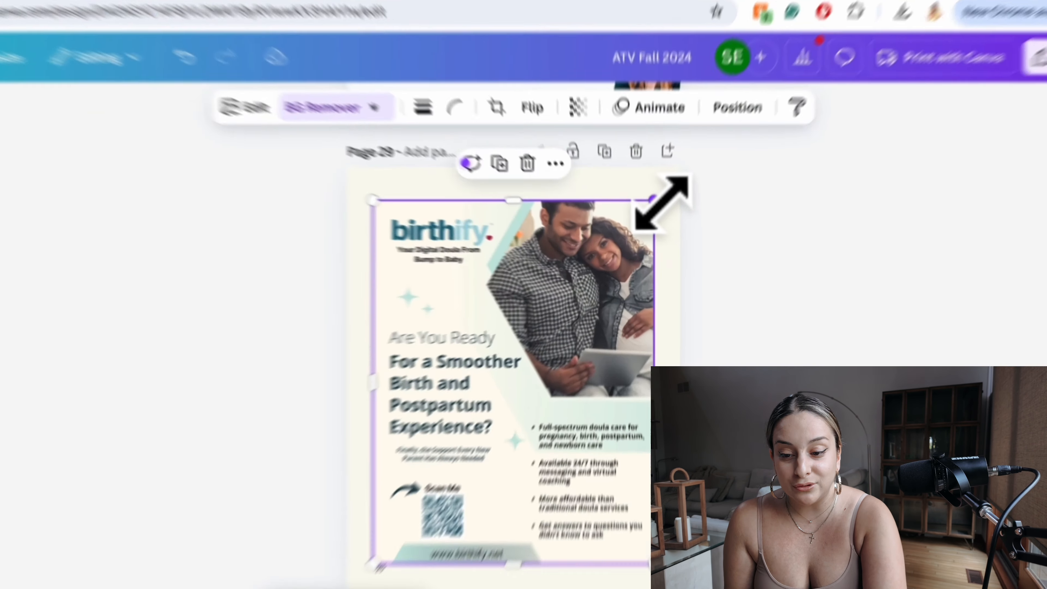
left_click_drag(647, 222, 661, 199)
left_click_drag(695, 121, 697, 117)
scroll(696, 118, "down", 5)
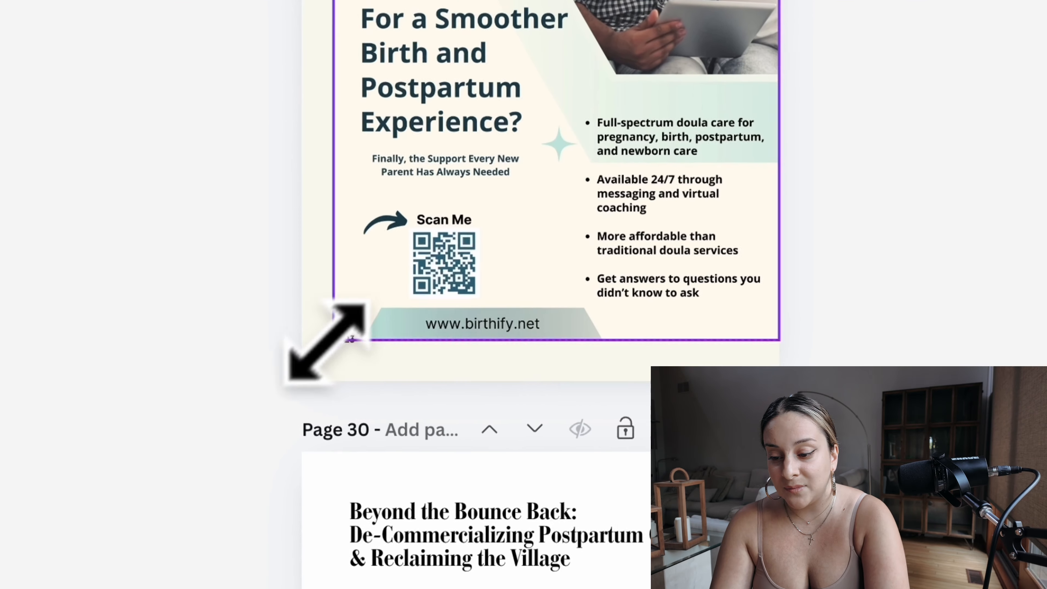
left_click_drag(328, 342, 304, 369)
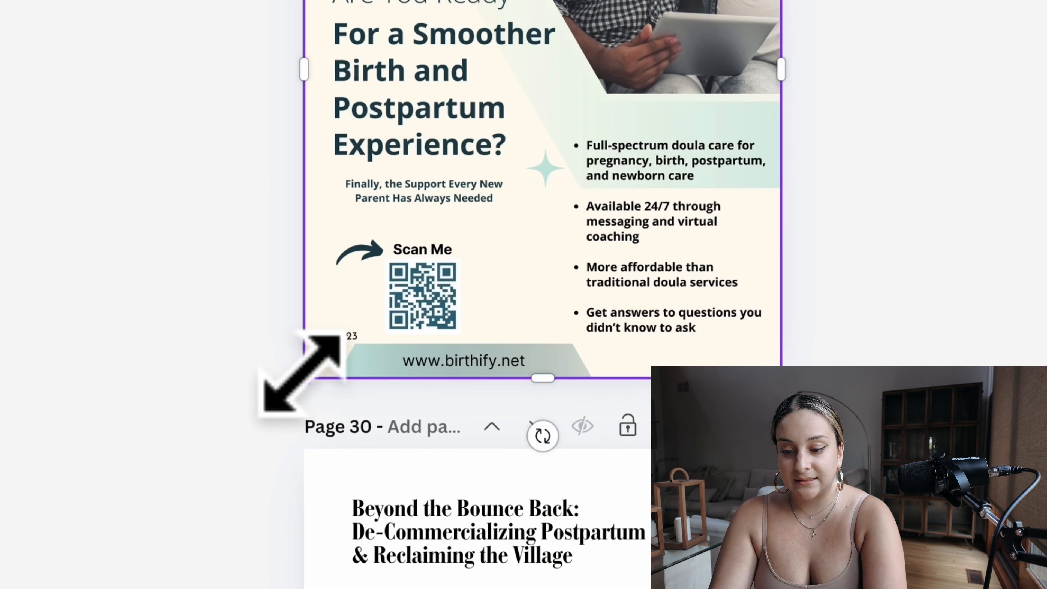
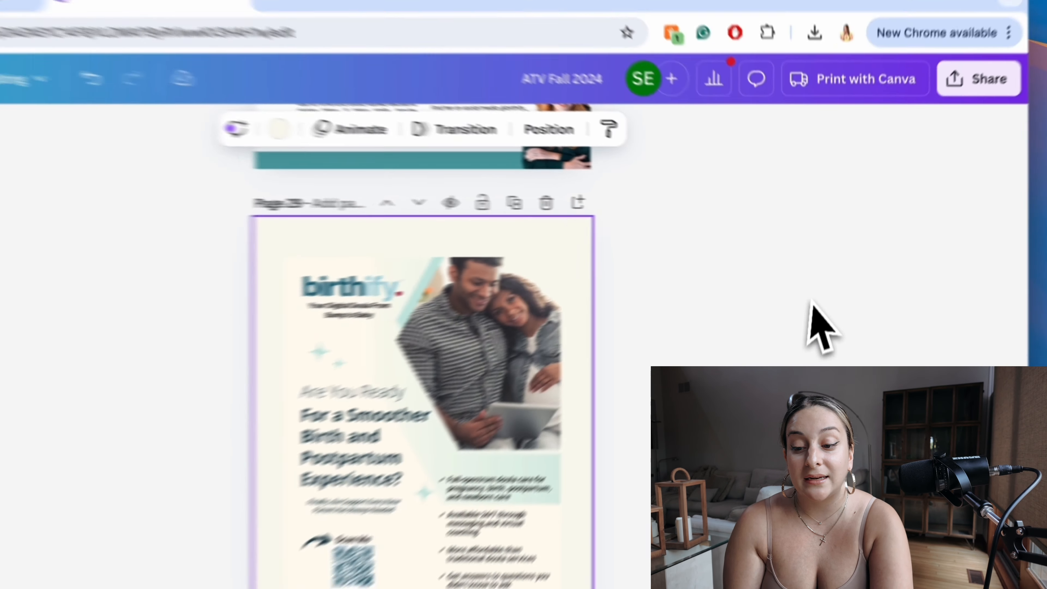
Step: Undo the enlargement of the birthify advertisement on page 29 and review its placement inside the page margins
key("super+z")
key("super+z")
key("super+z")
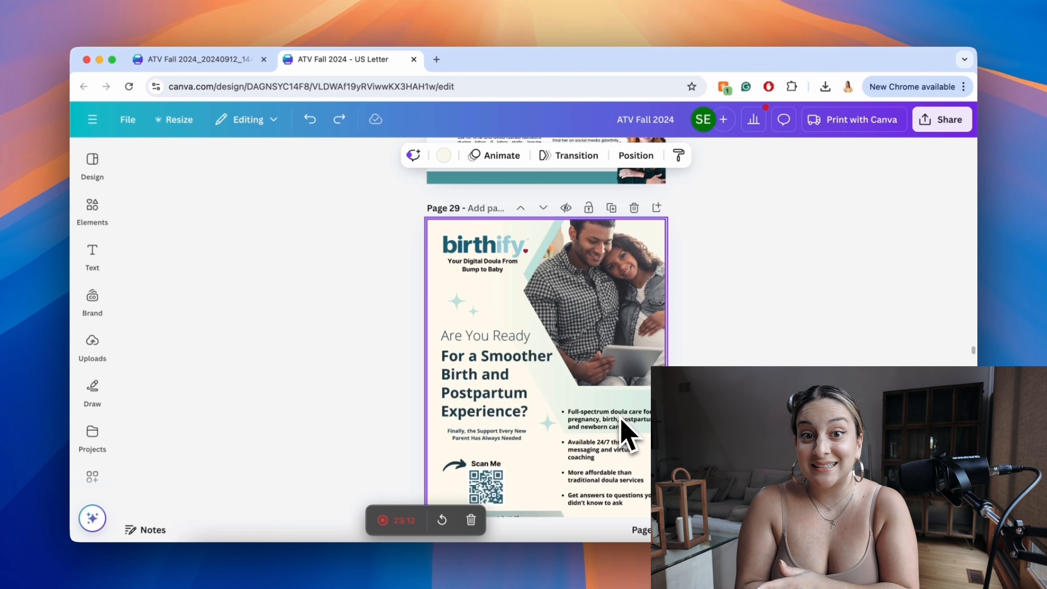
scroll(620, 429, "up", 5)
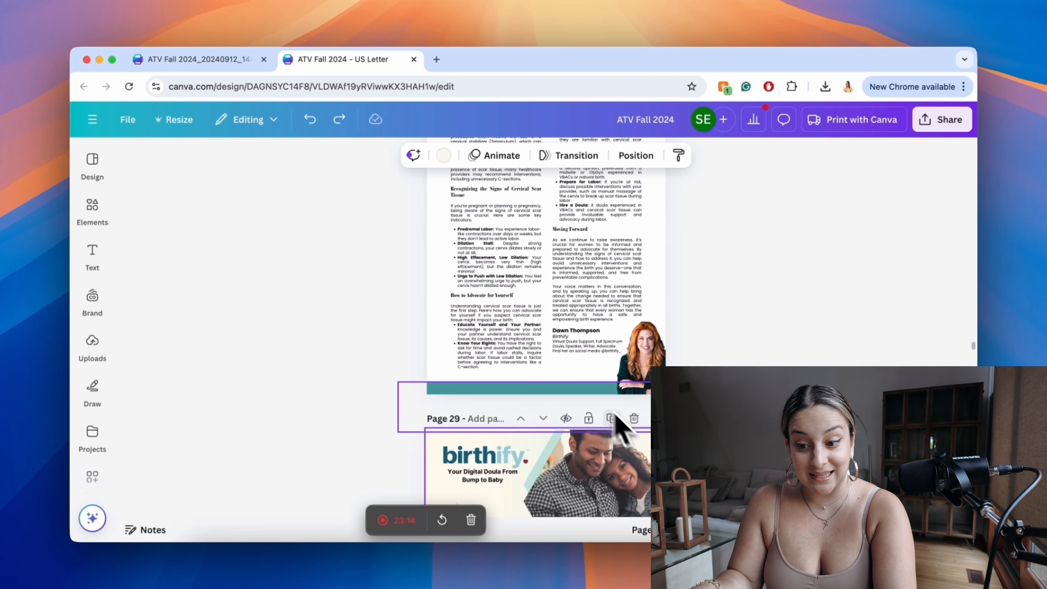
scroll(536, 305, "down", 5)
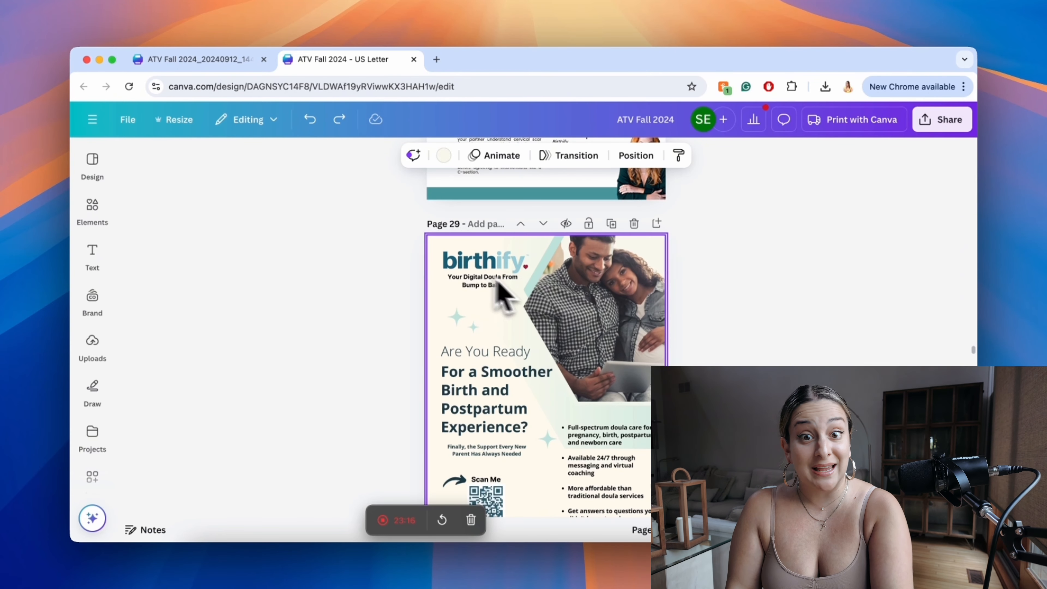
scroll(573, 444, "down", 3)
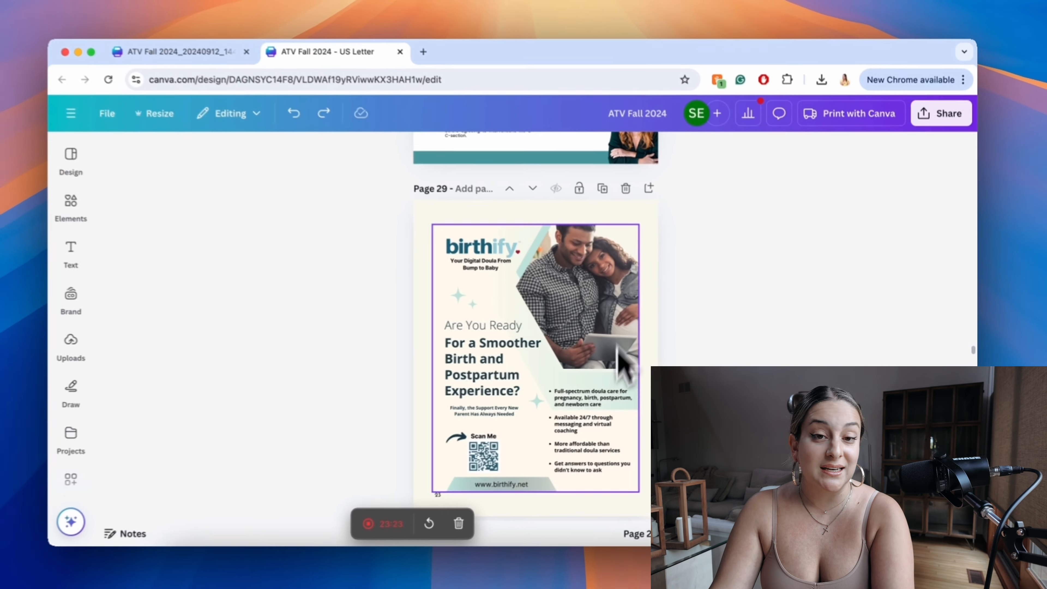
scroll(731, 297, "down", 3)
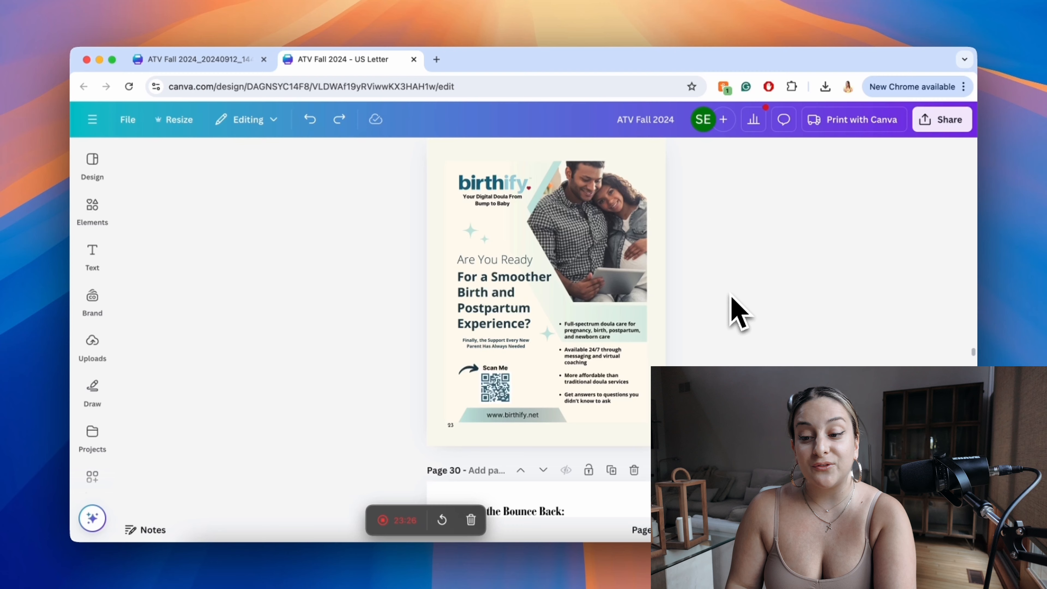
scroll(738, 313, "up", 2)
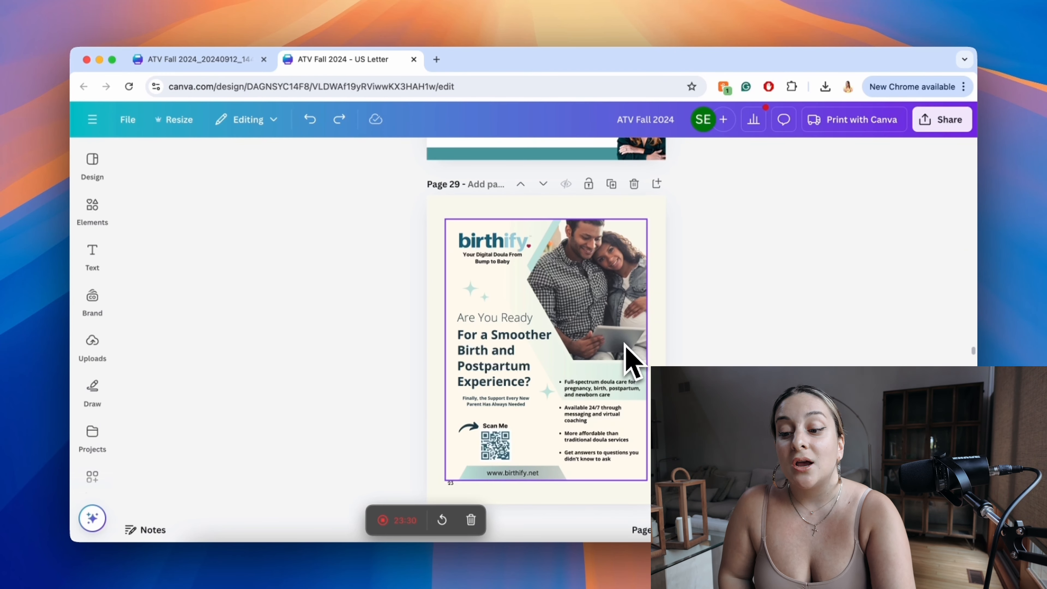
scroll(633, 361, "up", 3)
scroll(632, 360, "down", 3)
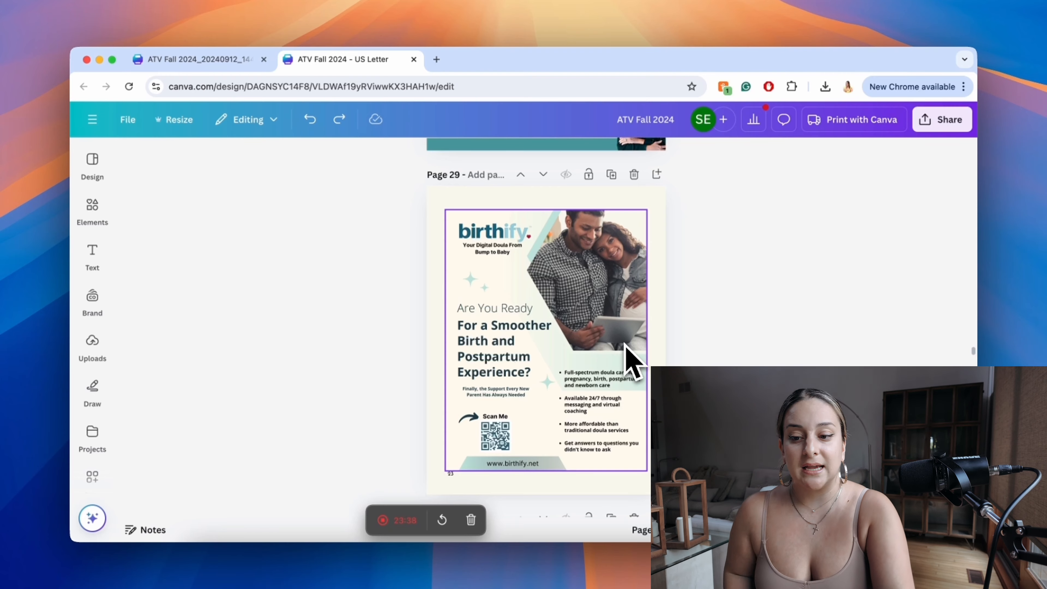
Step: Go back through the earlier pages and open the copyright page, page 2, from the page overview
scroll(633, 361, "up", 10)
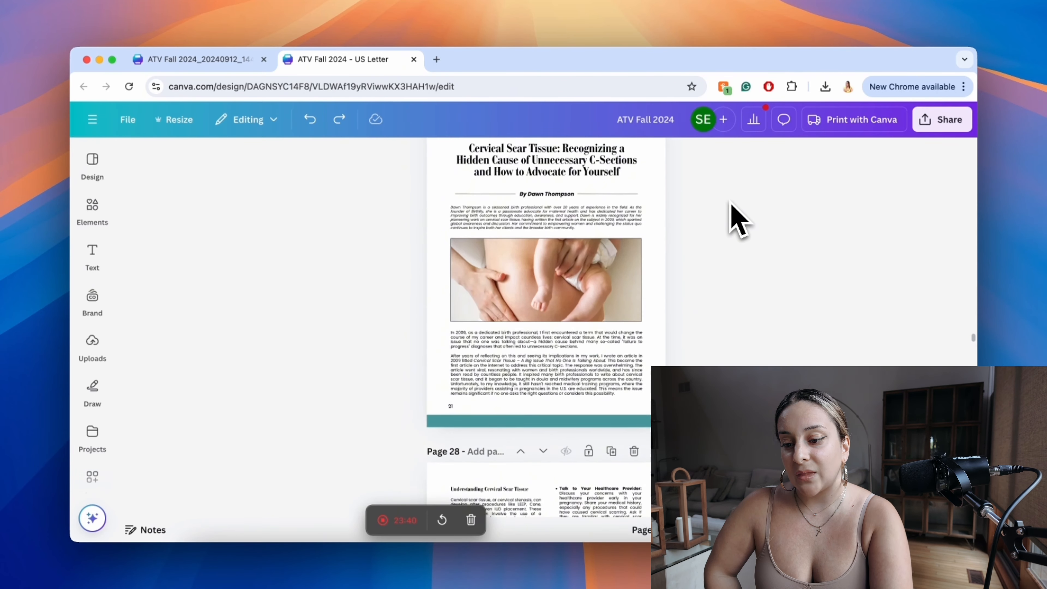
scroll(737, 219, "up", 10)
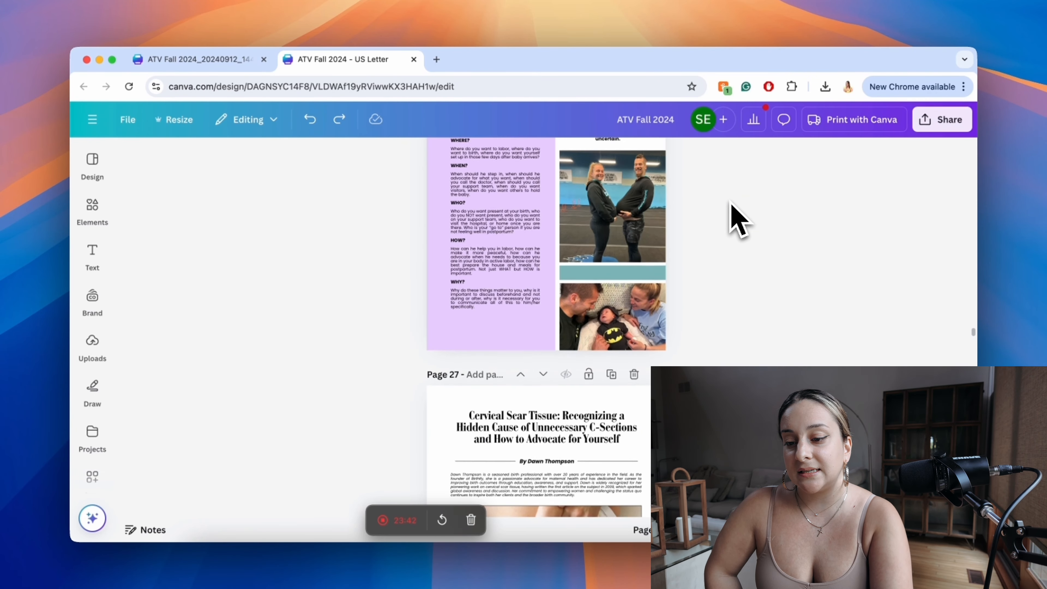
scroll(737, 219, "up", 10)
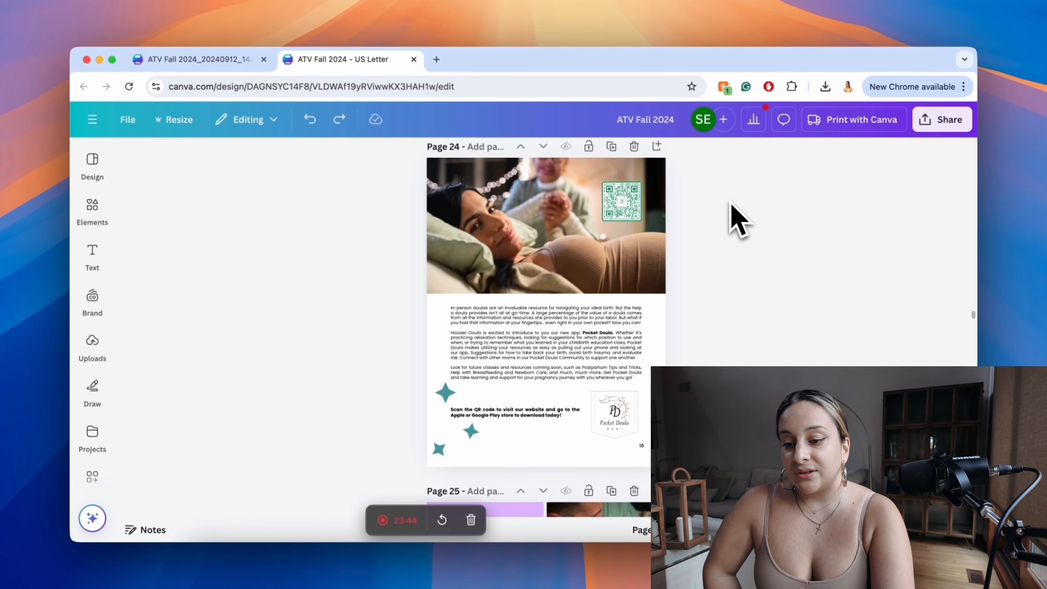
scroll(738, 219, "up", 3)
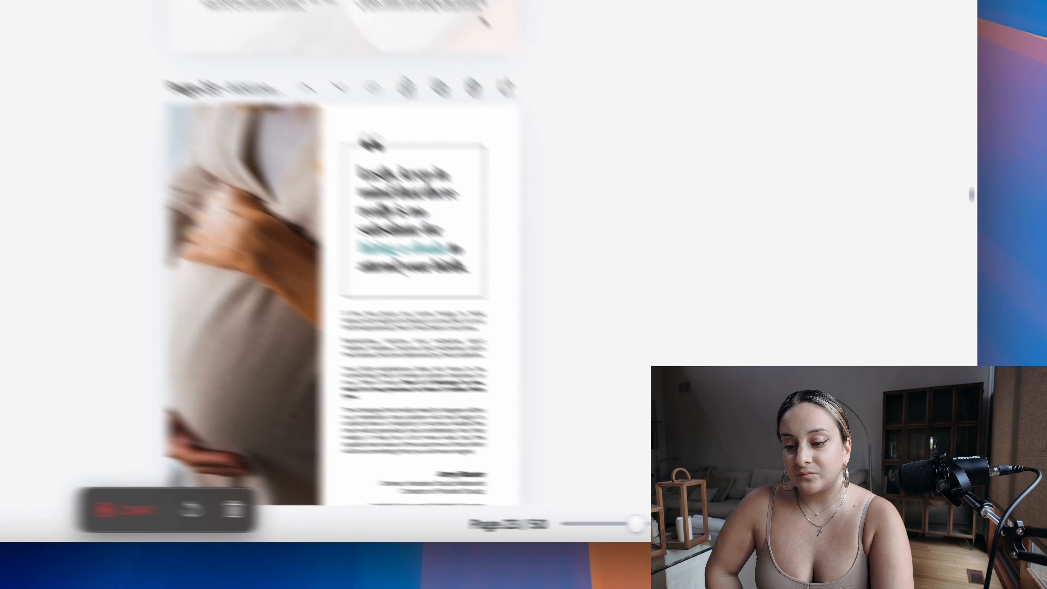
left_click(900, 530)
scroll(778, 254, "up", 10)
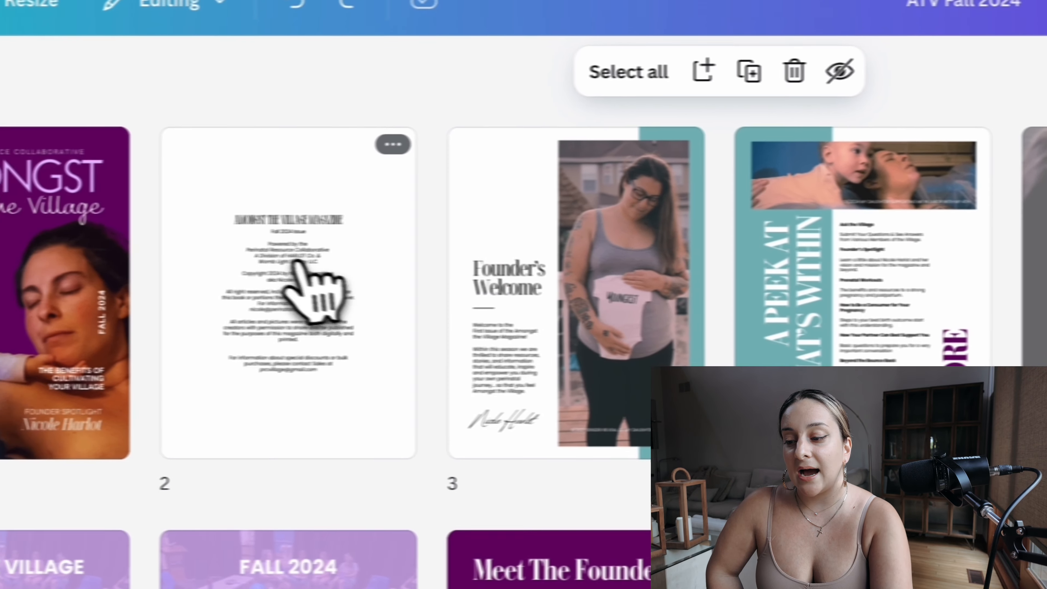
double_click(241, 287)
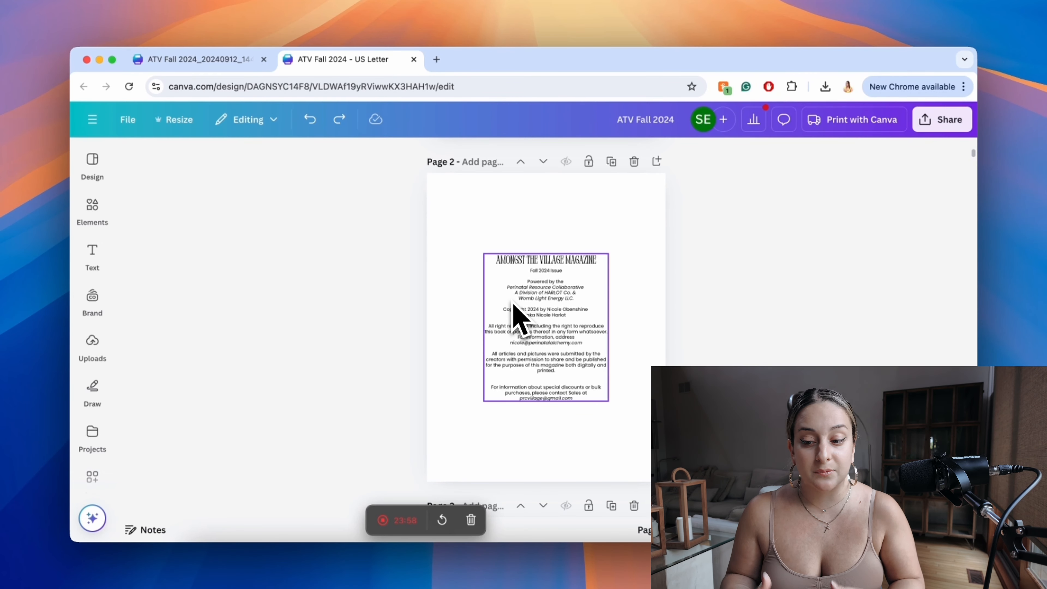
Step: Examine the copyright text on page 2, highlighting the paragraph about submitted articles and pictures
scroll(514, 305, "up", 5)
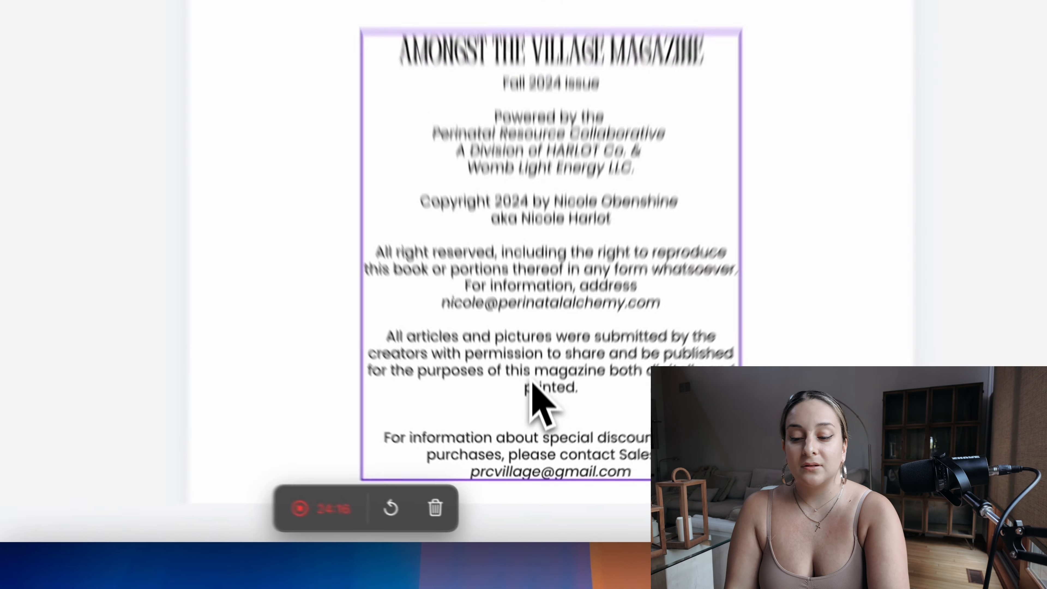
triple_click(543, 420)
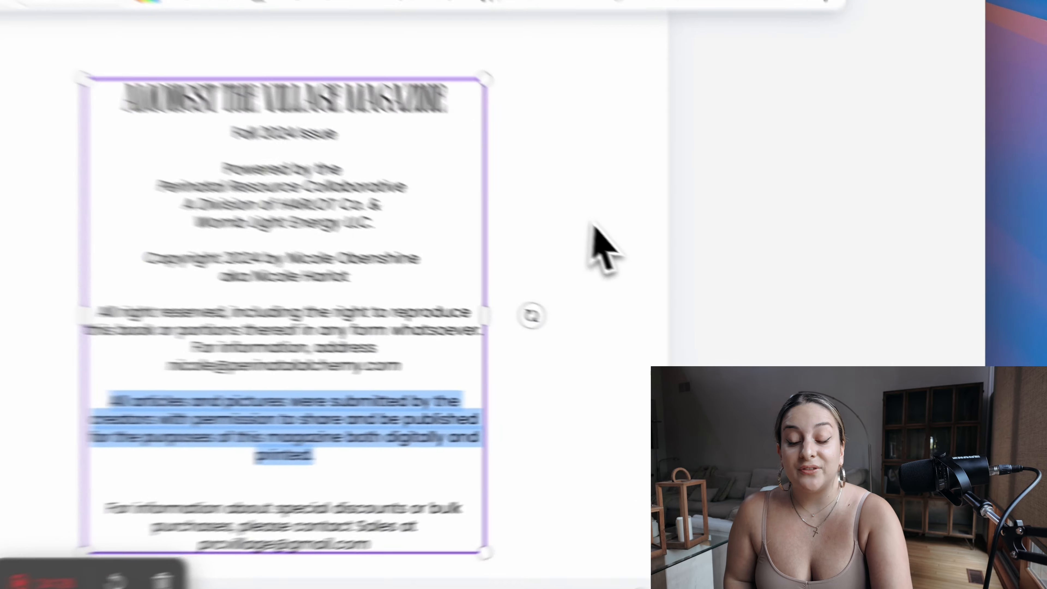
left_click(789, 266)
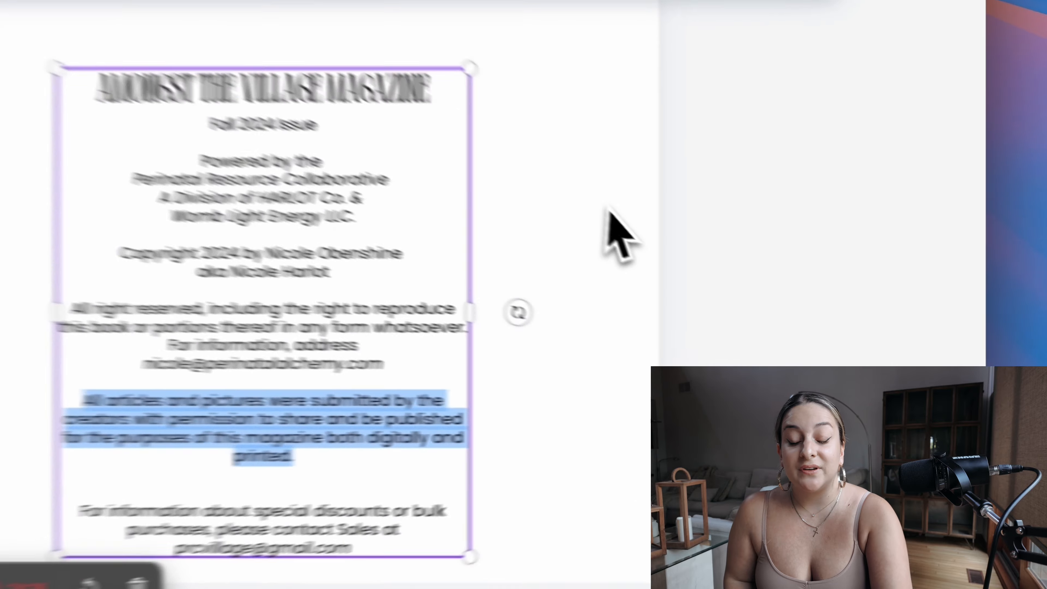
Step: Return to the magazine's page overview and load Canva in a new browser tab to find other copyright pages
scroll(792, 264, "down", 4)
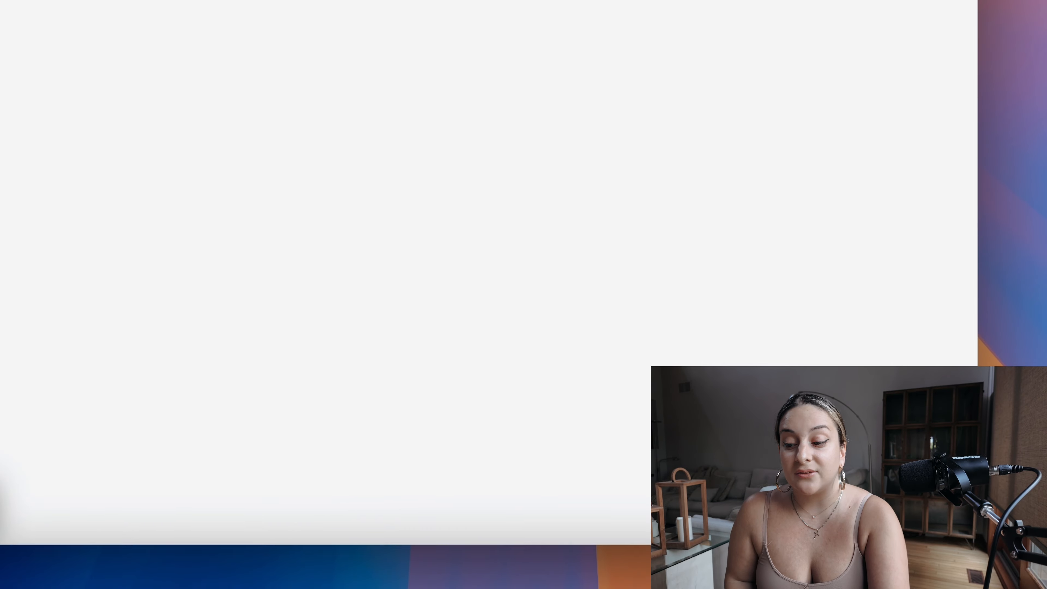
scroll(612, 199, "up", 2)
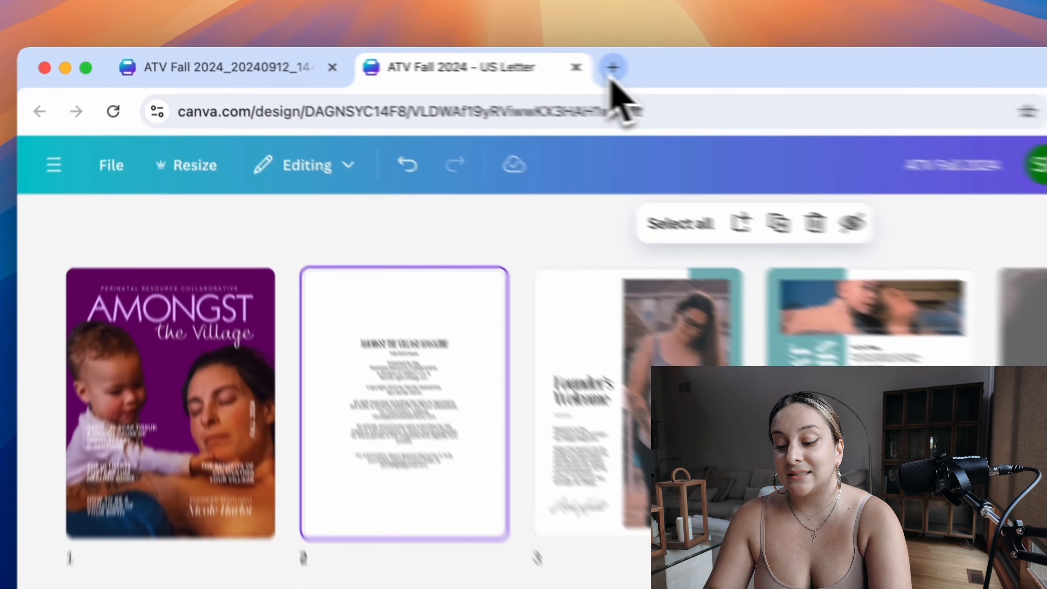
left_click(613, 67)
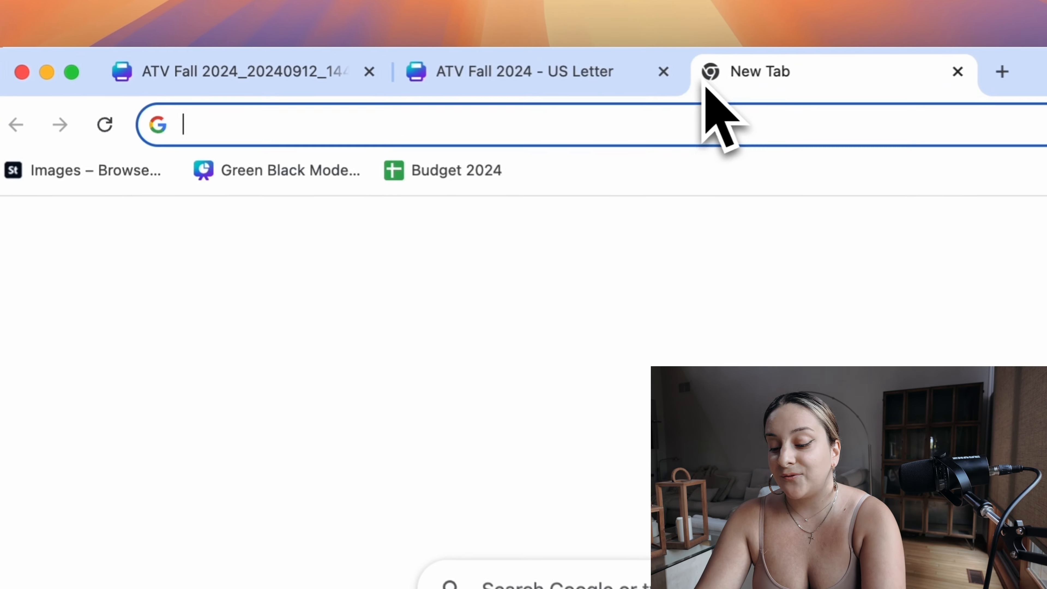
type("can")
key("Return")
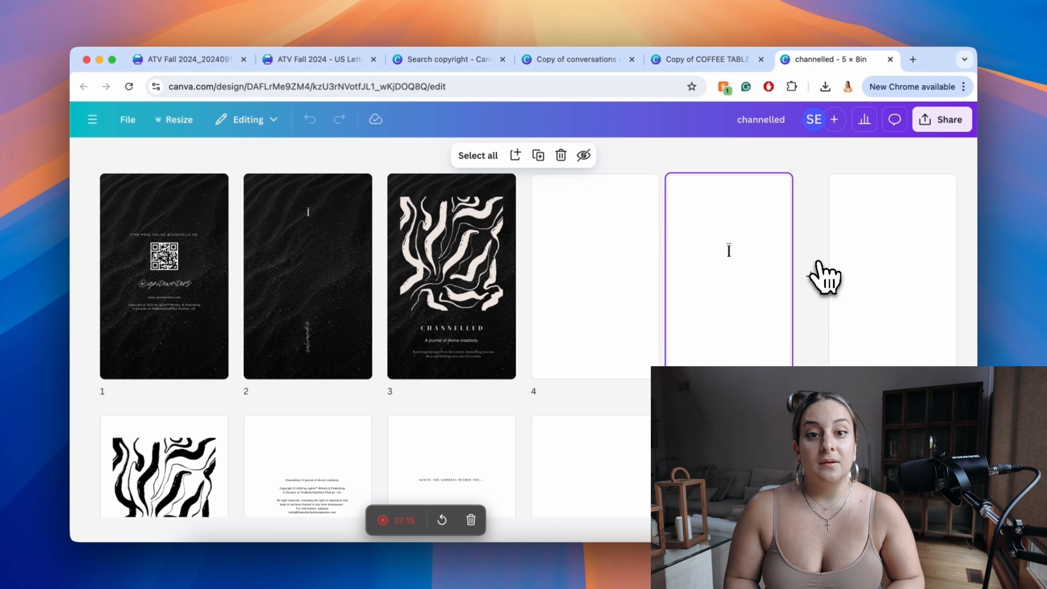
Step: Insert two blank pages between the black front cover on page 3 and the page with the single letter in the channelled design
left_click_drag(822, 276, 532, 280)
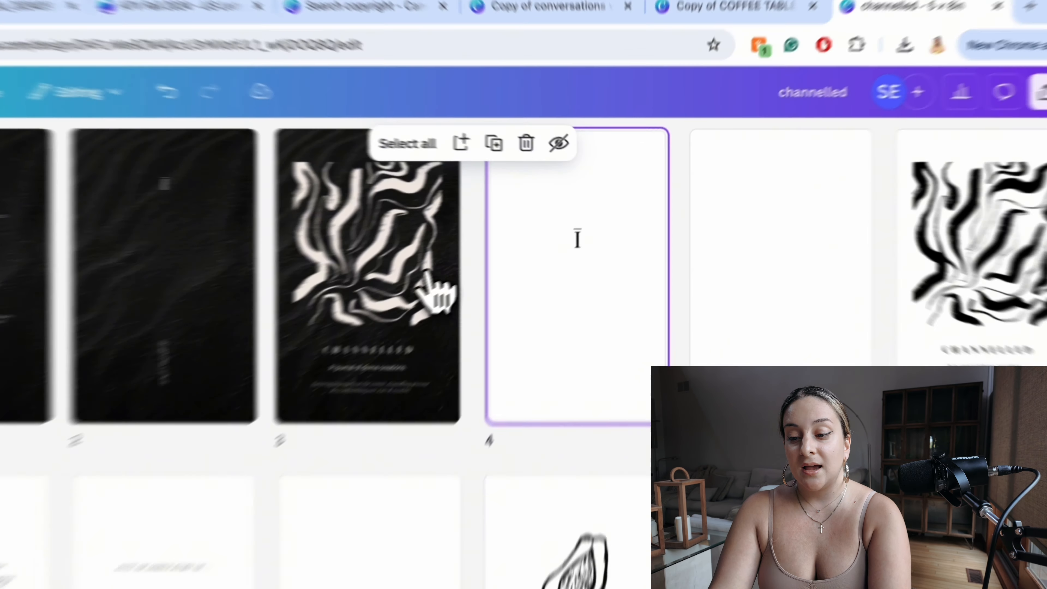
left_click(490, 259)
left_click(428, 305)
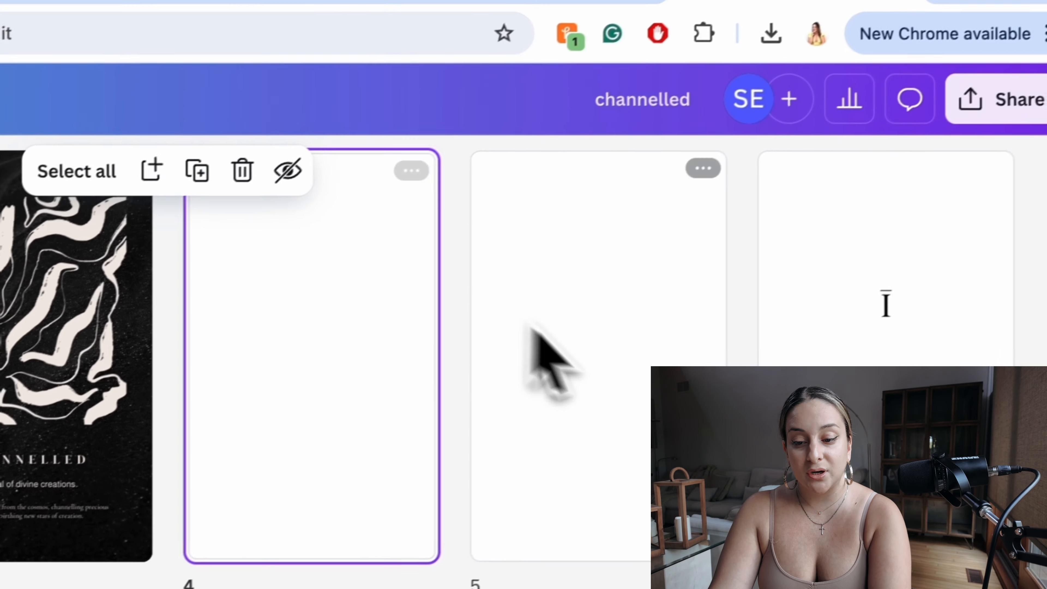
left_click(556, 342)
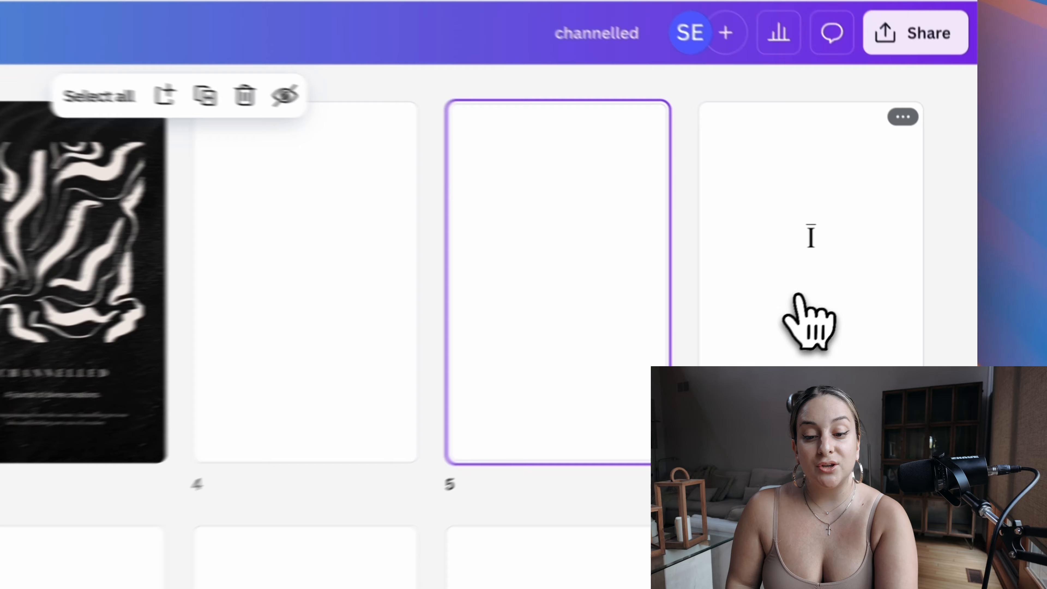
left_click(865, 280)
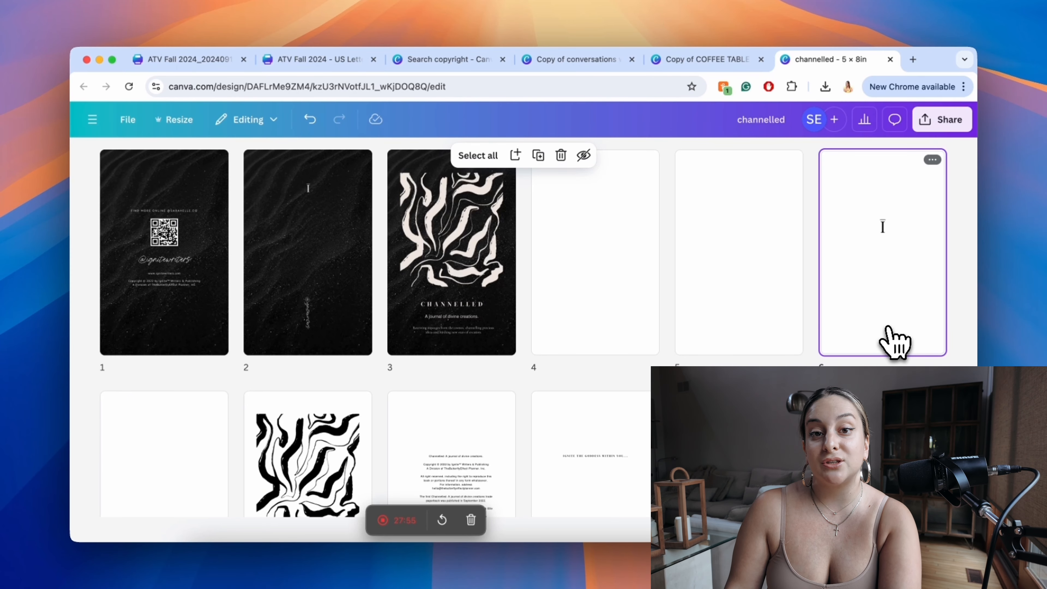
Step: Compare the artwork and text of the black cover on page 3 with the black-on-white title page on page 8
scroll(895, 342, "down", 1)
scroll(895, 342, "down", 4)
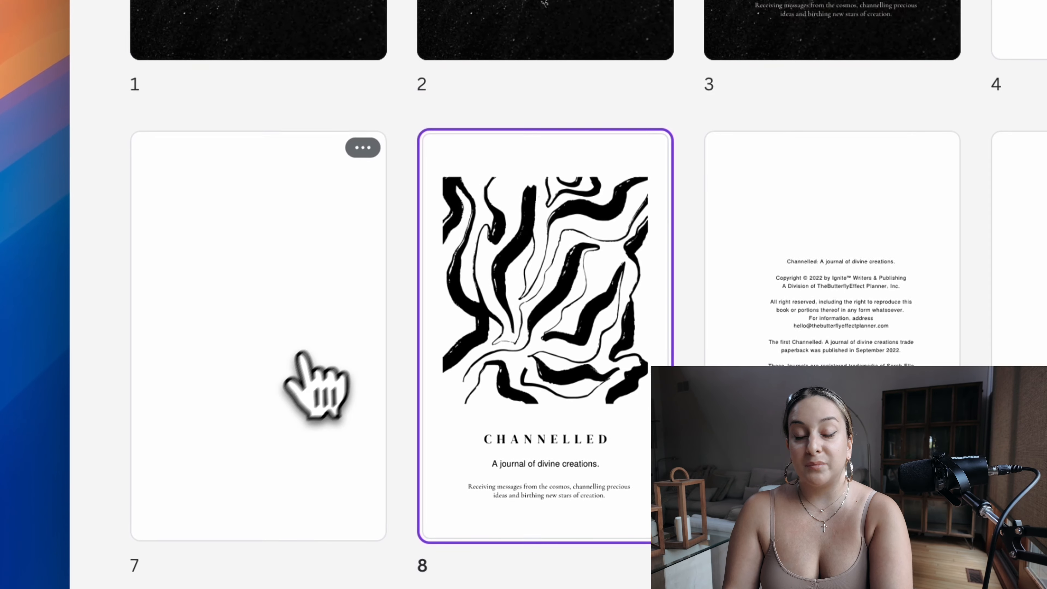
left_click(255, 320)
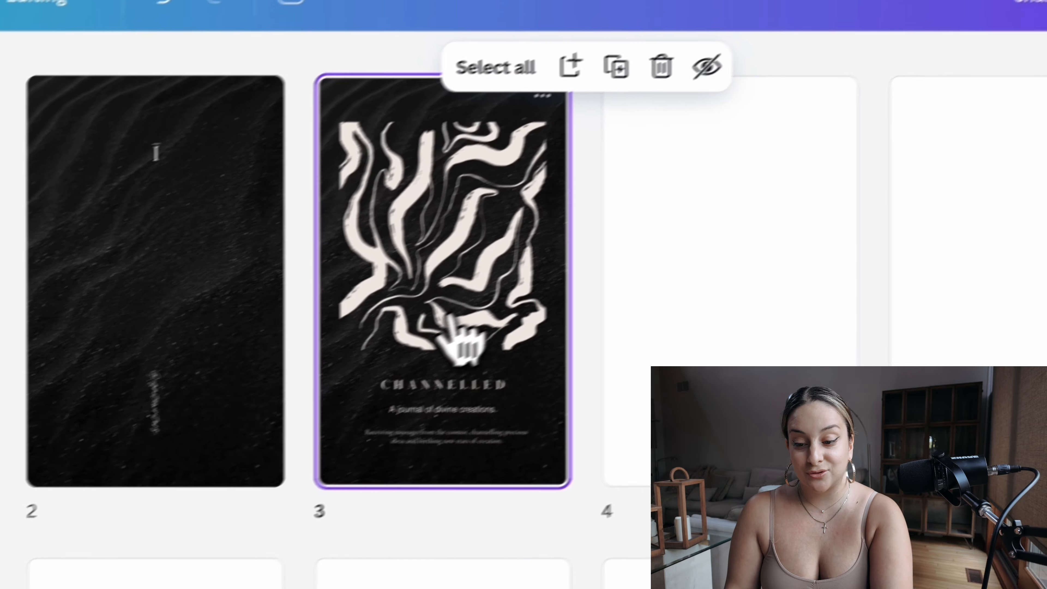
double_click(479, 338)
key("super+a")
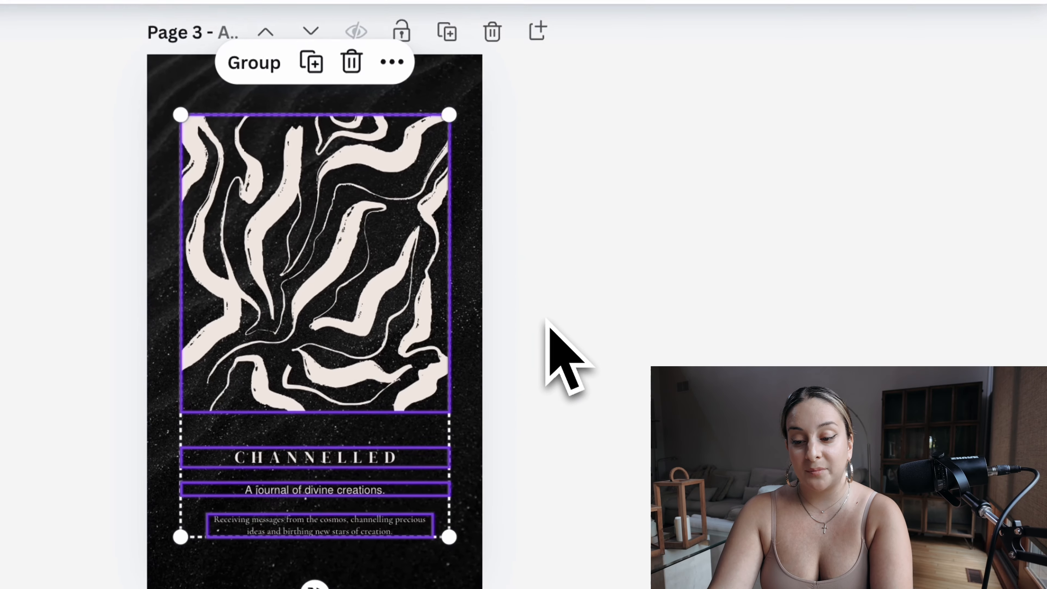
scroll(579, 334, "down", 10)
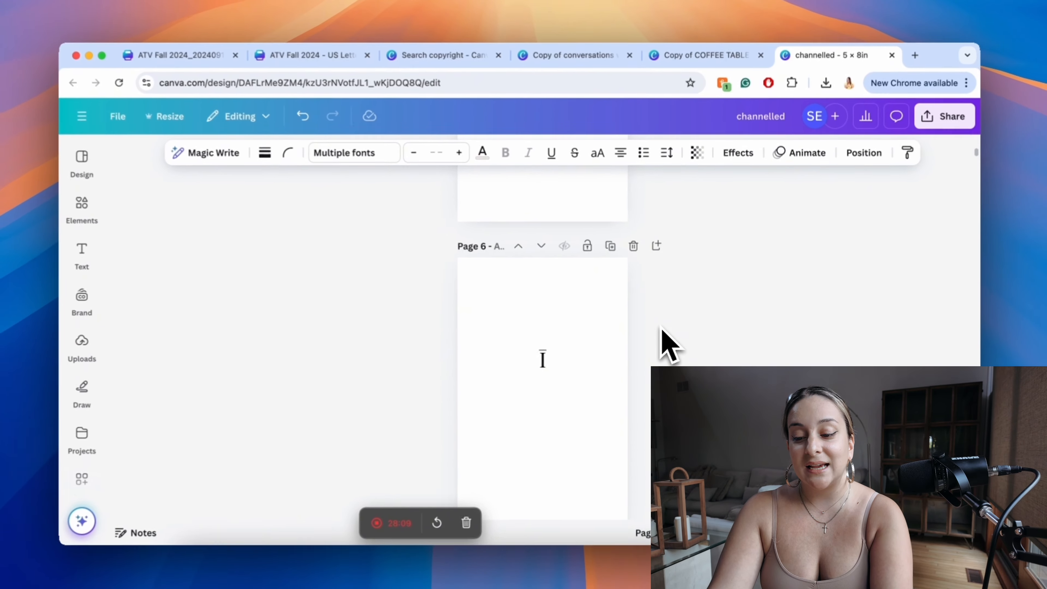
scroll(645, 327, "down", 10)
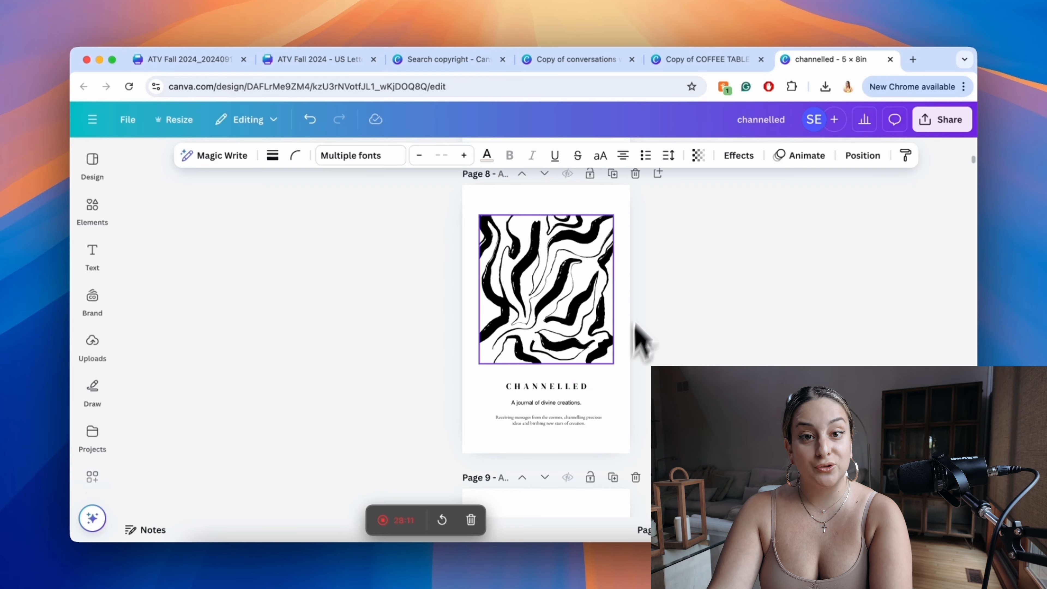
Step: Try the title page on page 8 without its line artwork by deleting the image, and undo the deletion
left_click(574, 327)
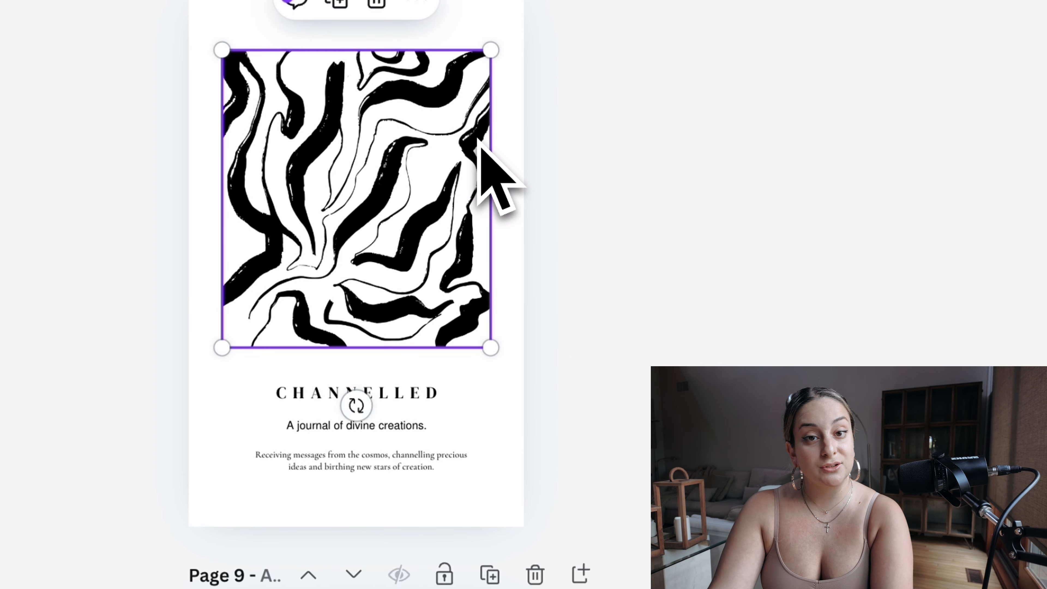
left_click(510, 292)
left_click(405, 297)
key("Delete")
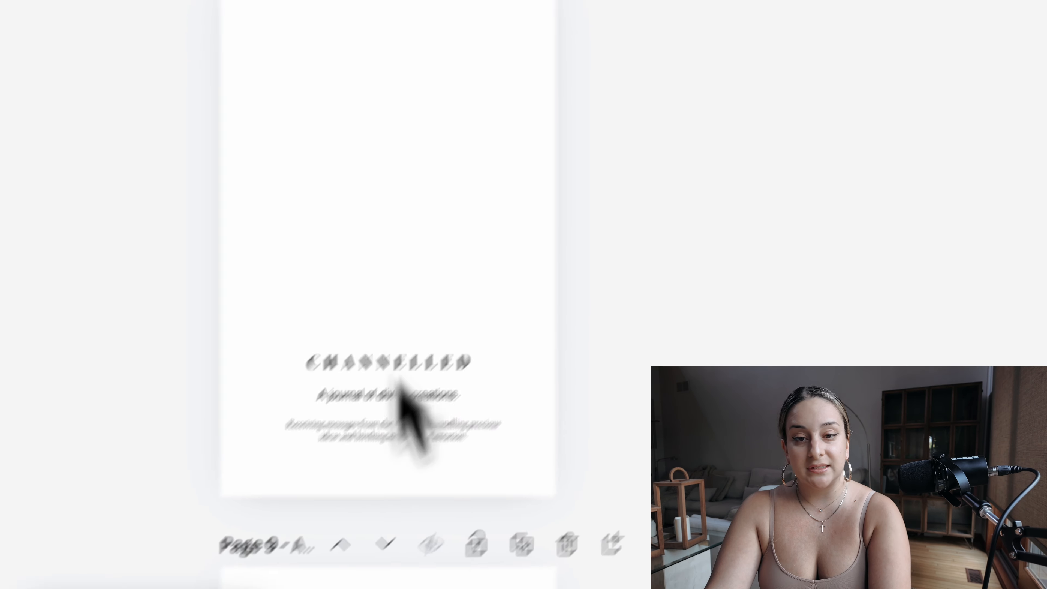
key("super+z")
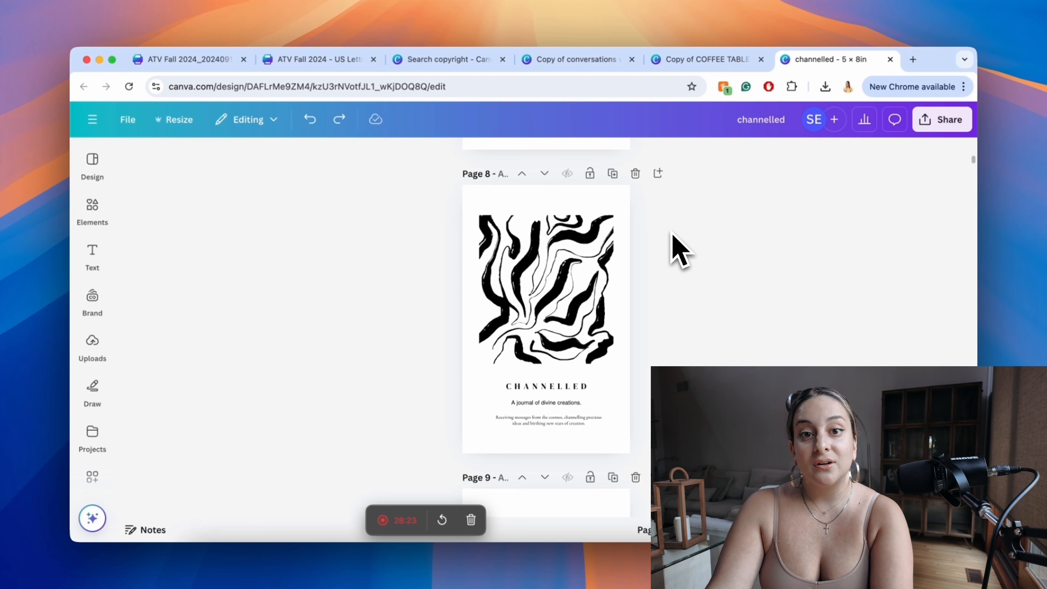
Step: Examine the copyright text on page 9, highlighting the paragraph about the first trade paperback published in September 2022
scroll(678, 247, "down", 10)
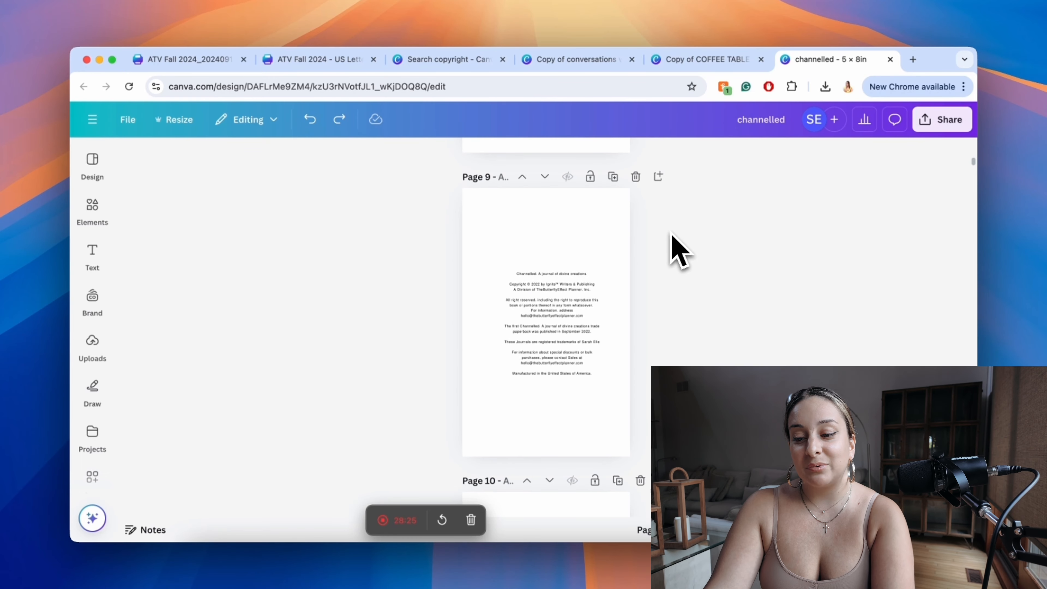
scroll(600, 287, "up", 5)
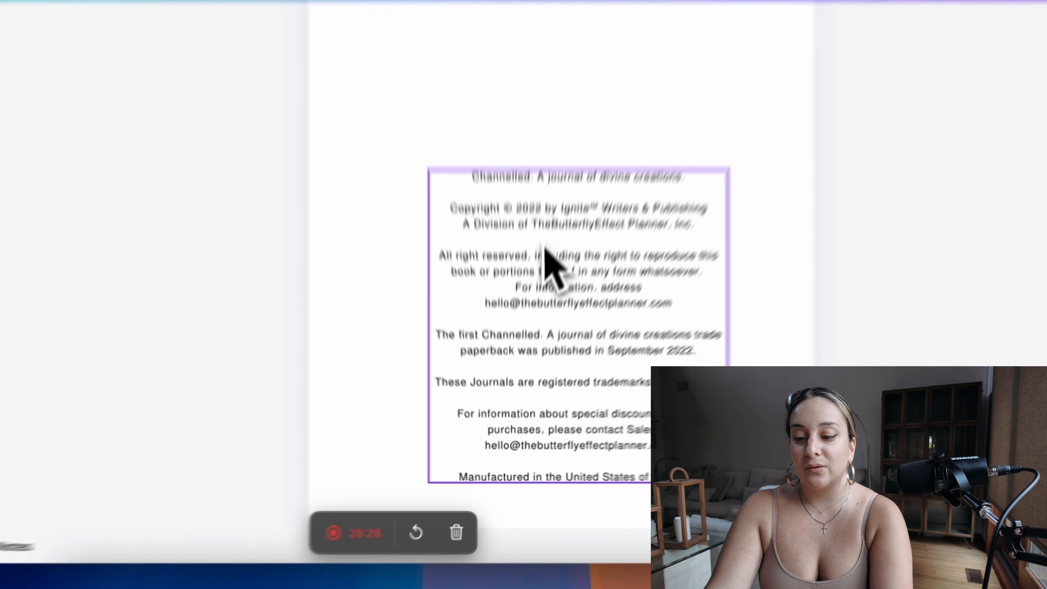
left_click(532, 320)
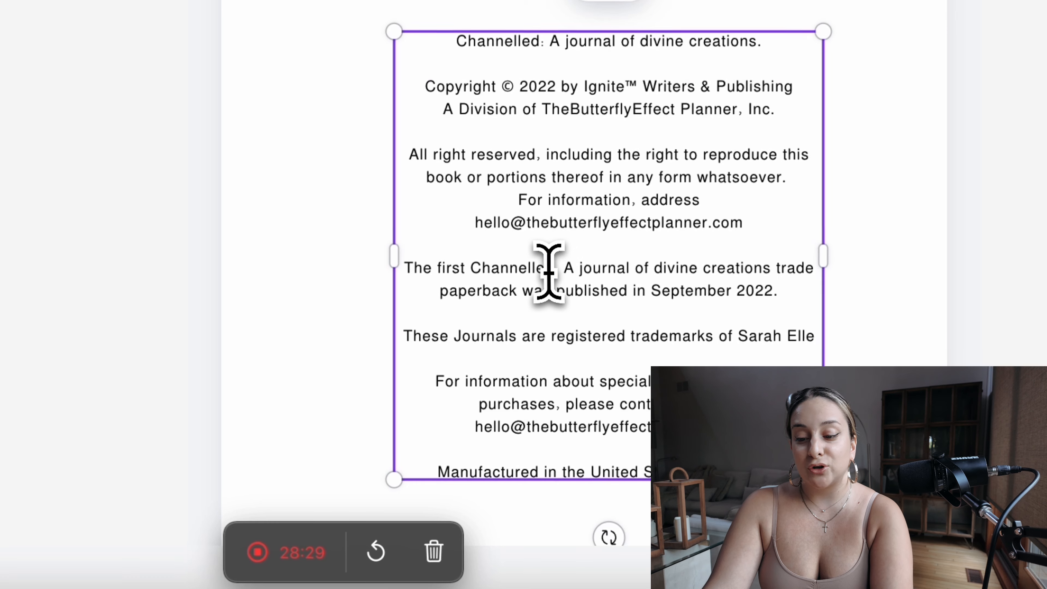
triple_click(547, 280)
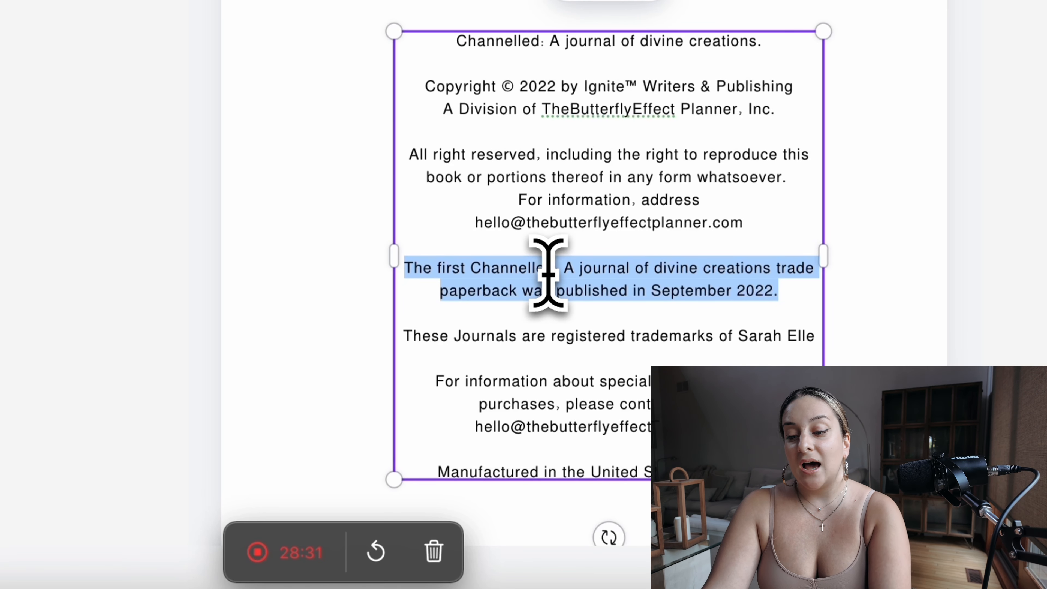
Step: Examine the rest of the copyright text on page 9, highlighting the trademark, bulk purchase and manufacturing paragraphs
triple_click(486, 336)
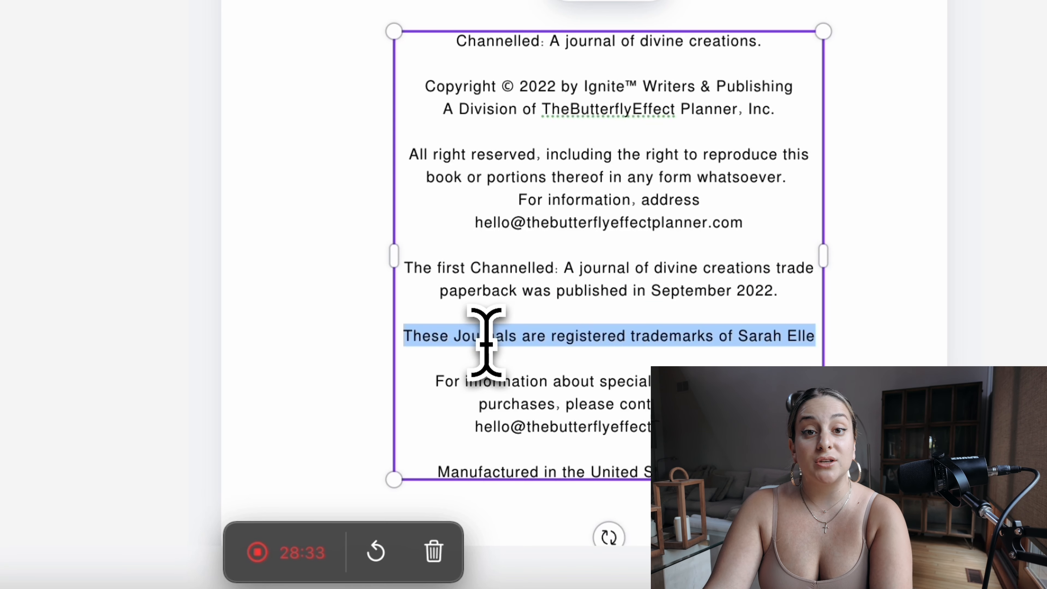
triple_click(535, 394)
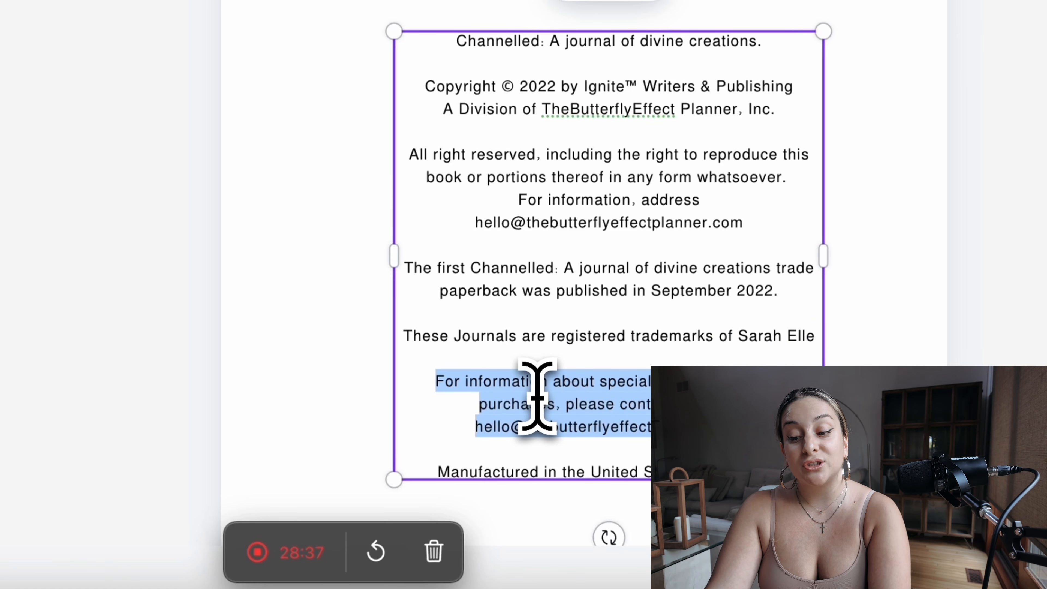
triple_click(547, 429)
left_click(526, 477)
triple_click(385, 425)
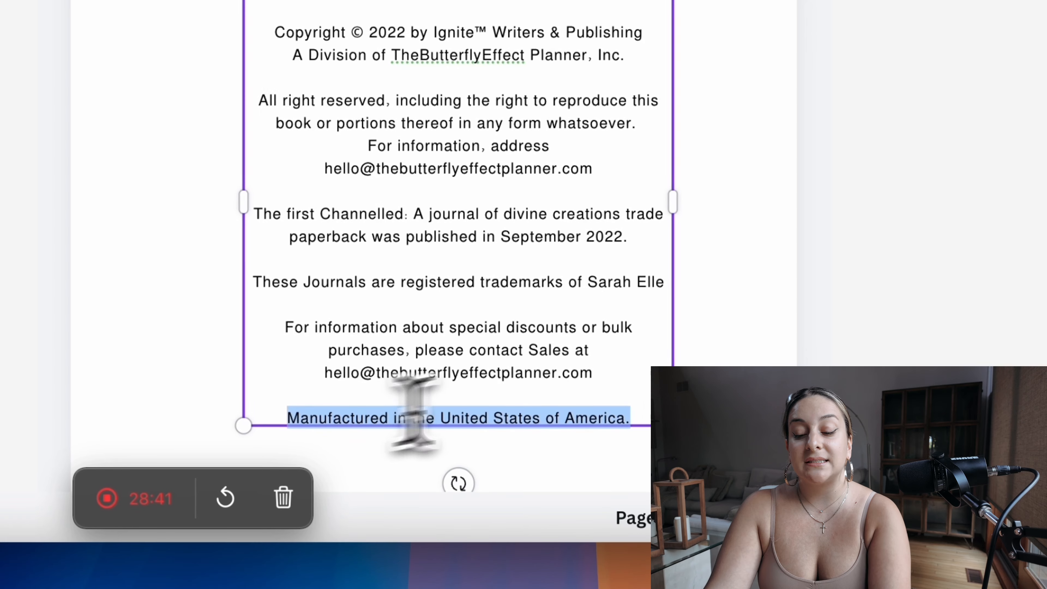
key("Right")
key("Return")
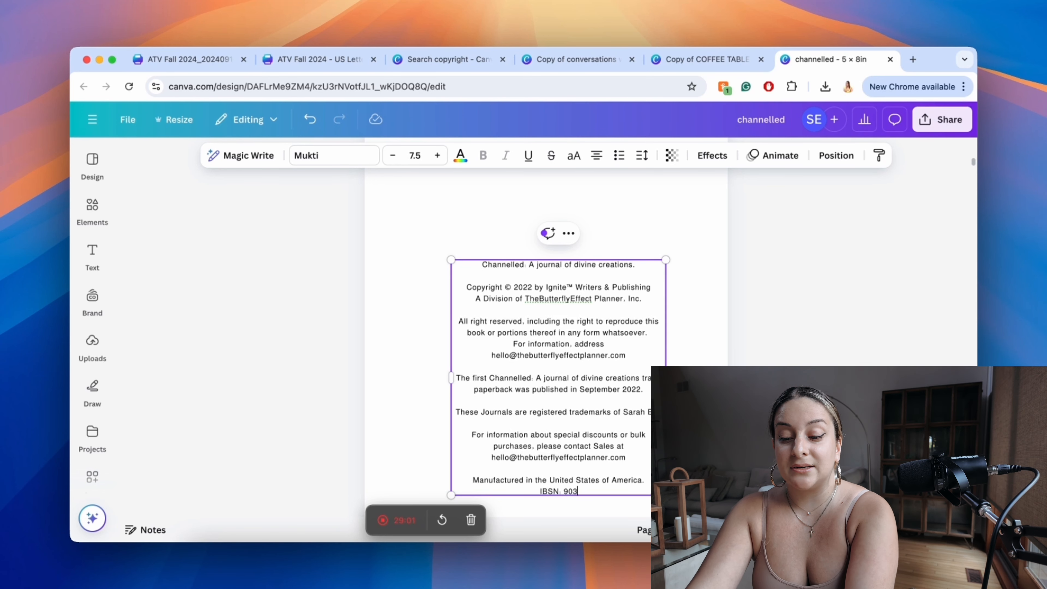
type("678346942")
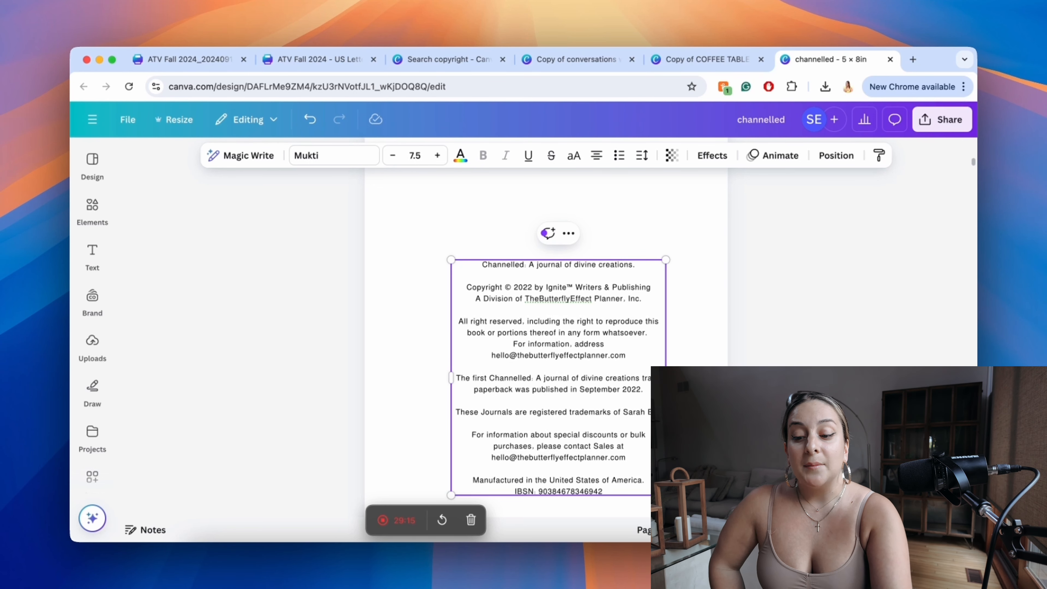
scroll(579, 474, "down", 3)
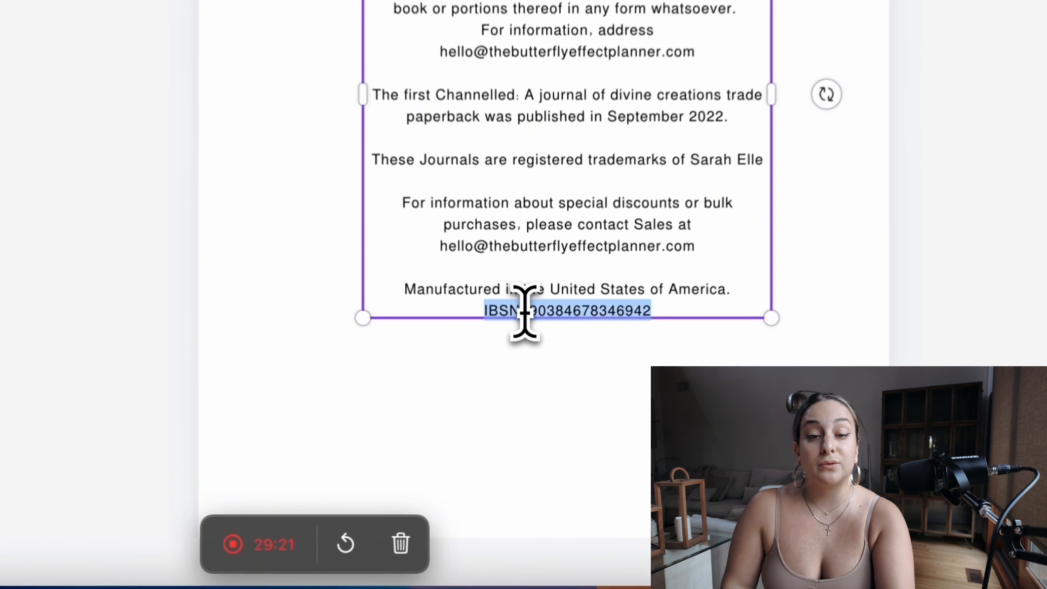
triple_click(535, 398)
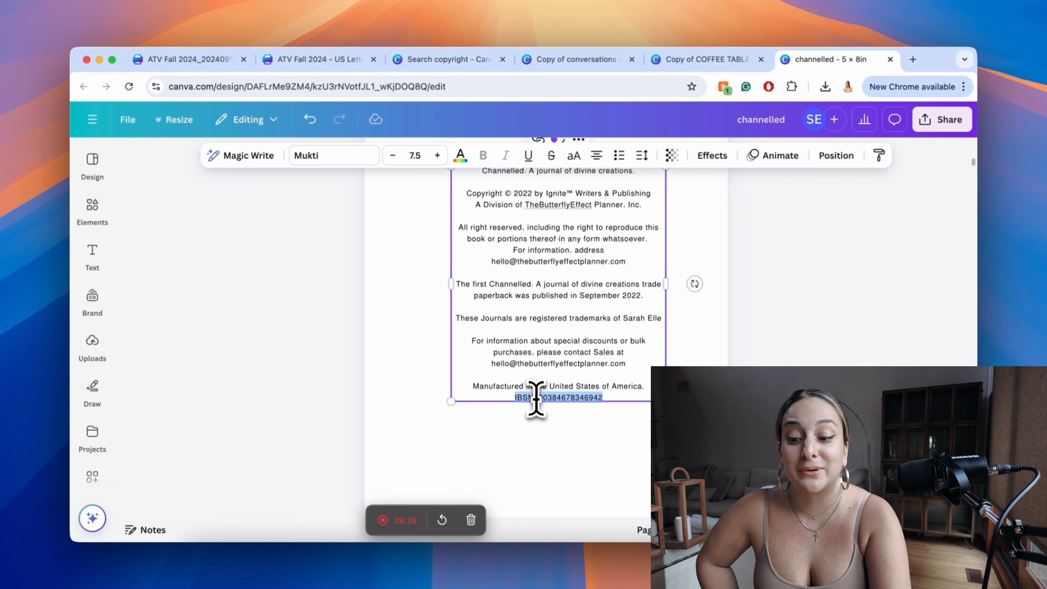
Step: Examine the page order after the copyright page, from the "Ignite the goddess within you..." page through blank page 11 to the illustrated page 12
scroll(538, 402, "down", 10)
scroll(537, 403, "down", 2, "ctrl")
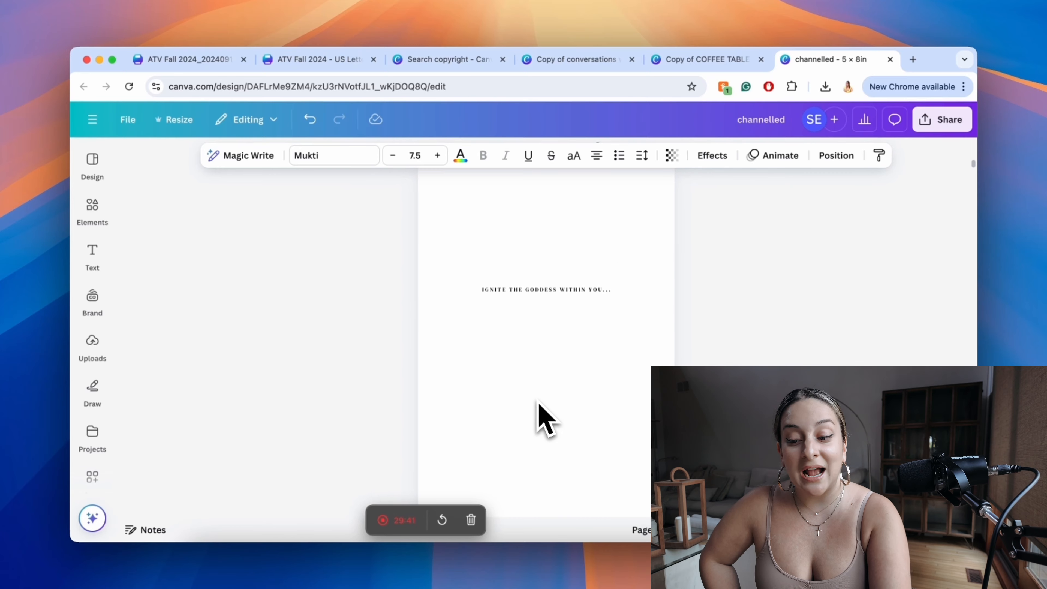
scroll(538, 404, "up", 2)
left_click_drag(550, 287, 554, 385)
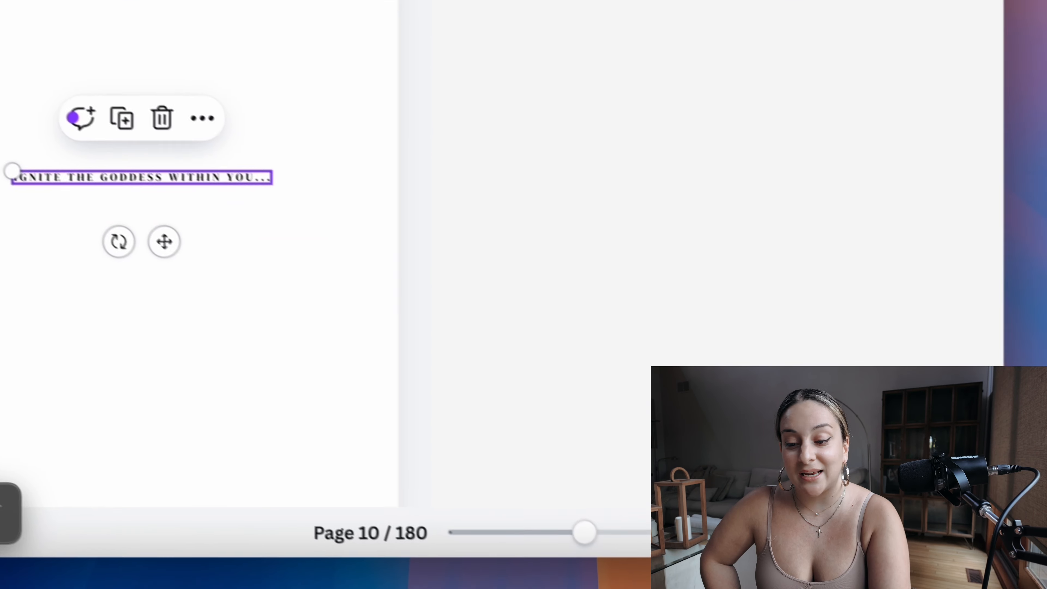
left_click(813, 533)
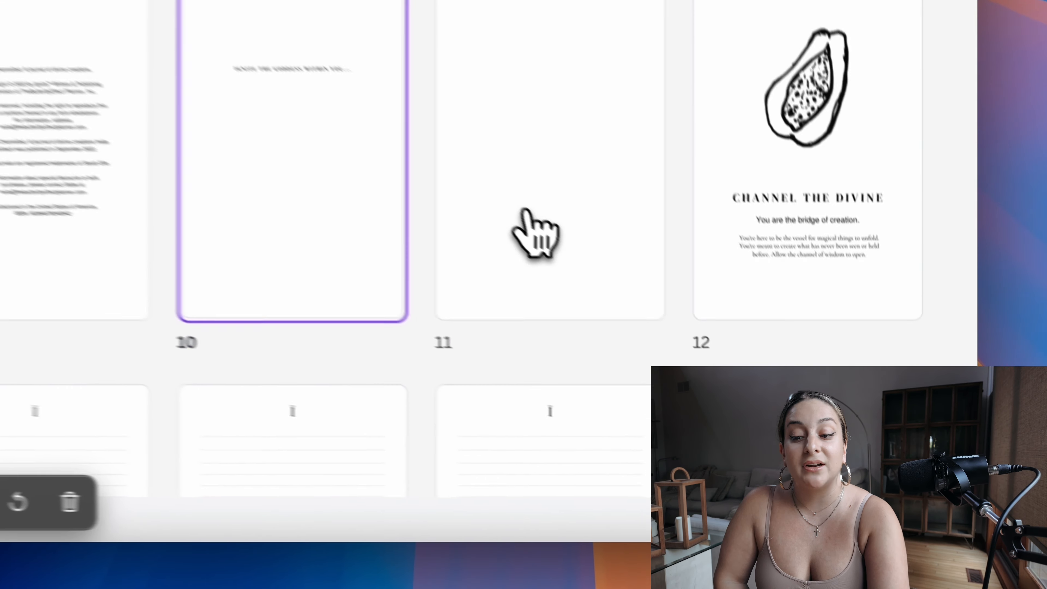
double_click(725, 357)
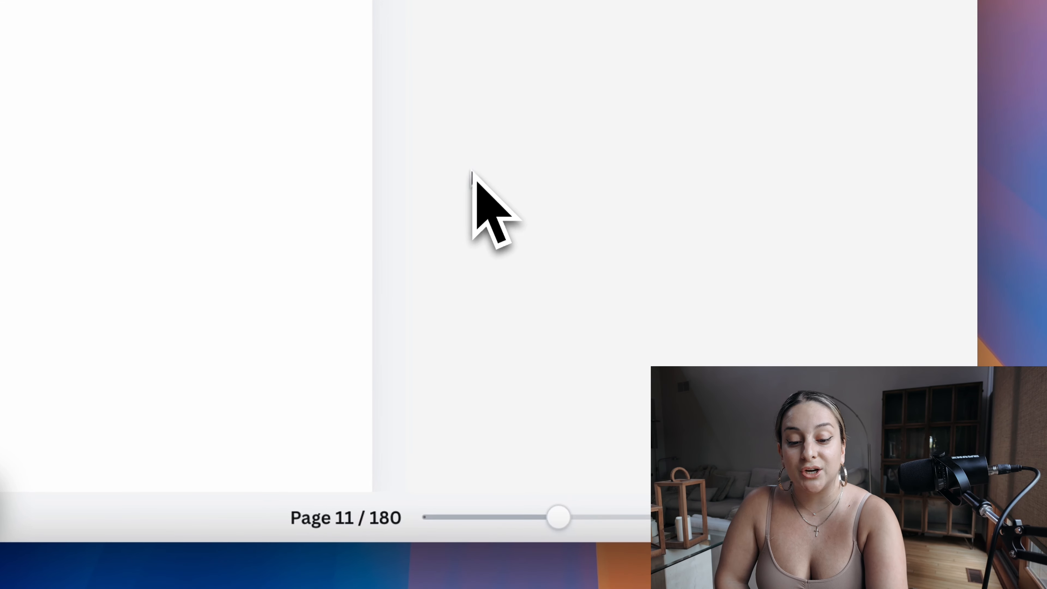
left_click(824, 517)
left_click(802, 369)
scroll(802, 369, "down", 4)
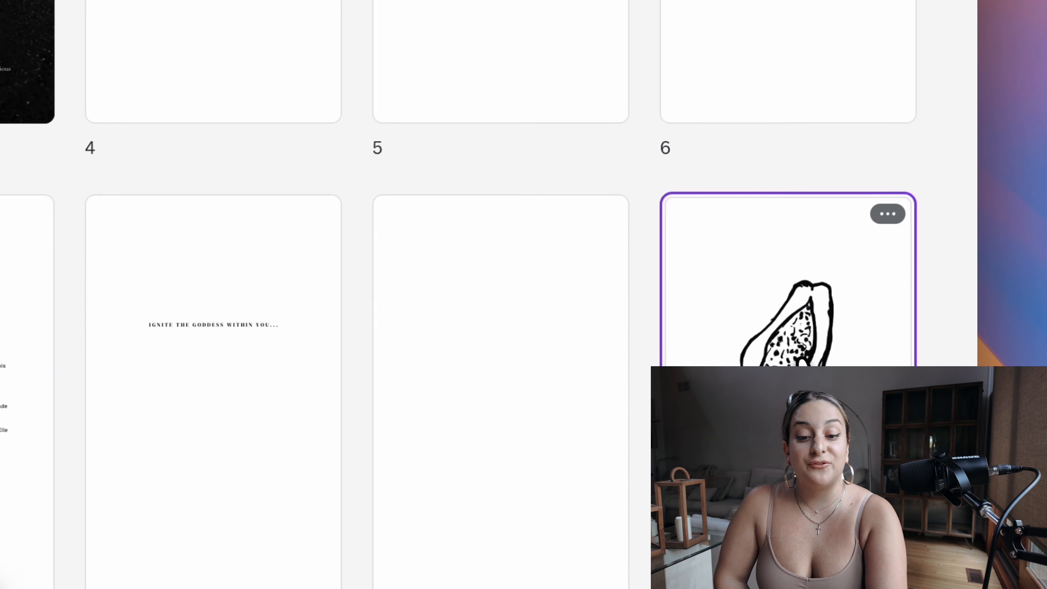
scroll(801, 366, "up", 2)
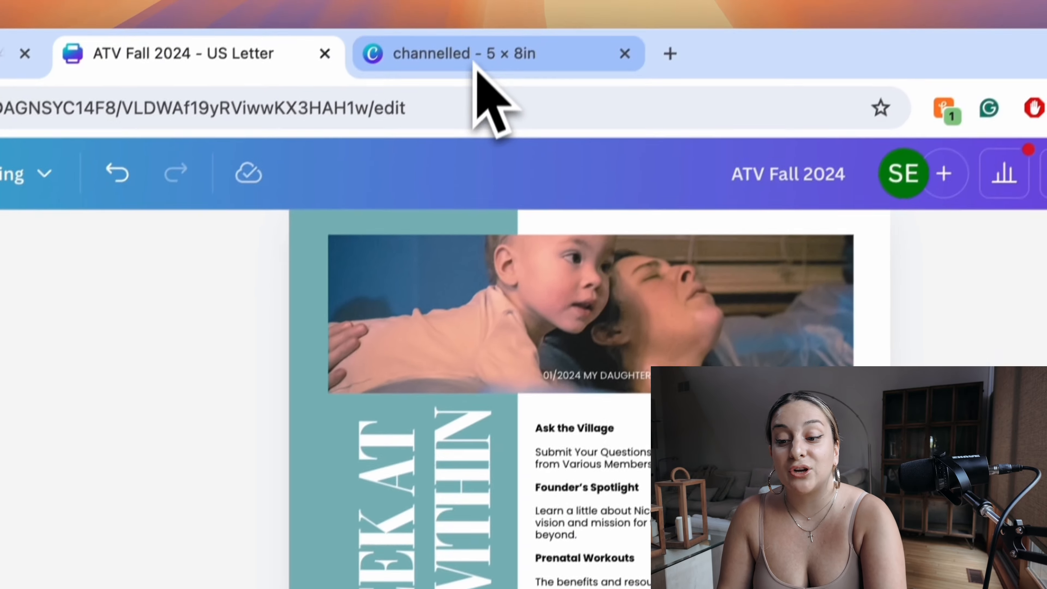
Step: Close the channelled journal and the other extra designs, returning to the ATV Fall 2024 magazine
left_click(746, 291)
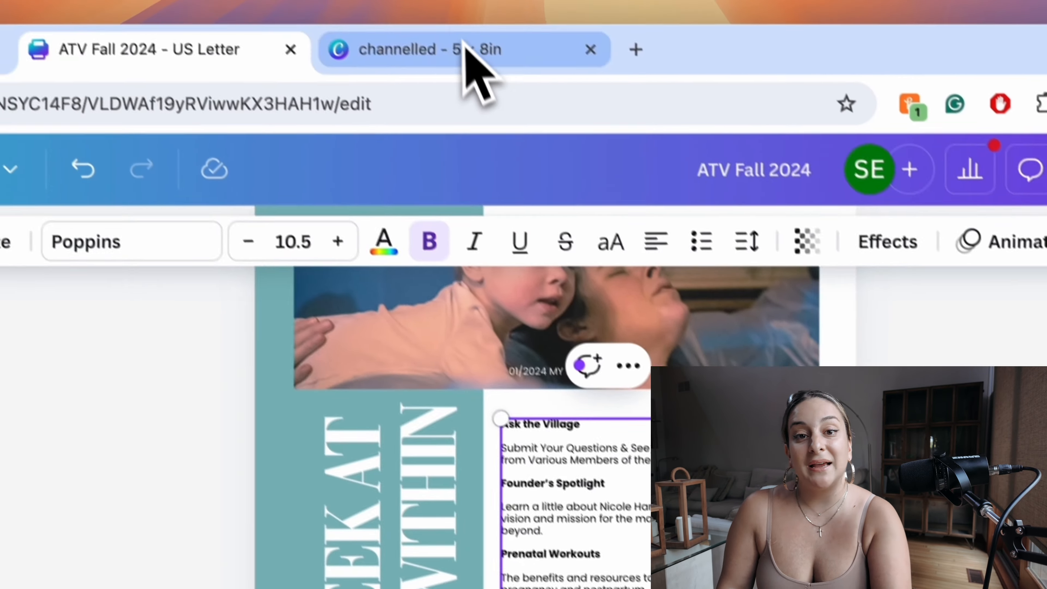
left_click(463, 43)
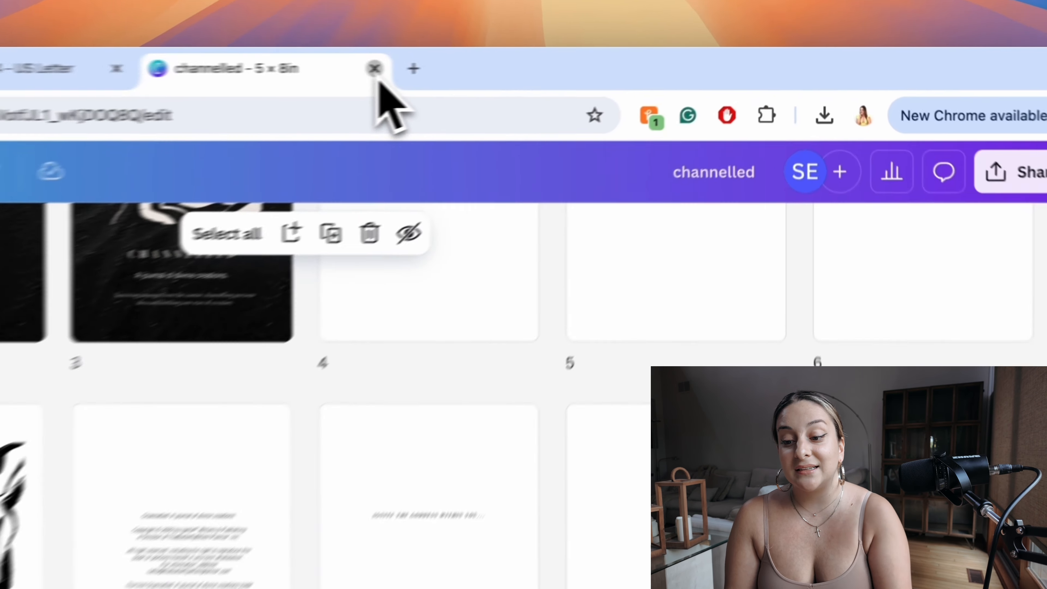
left_click(564, 59)
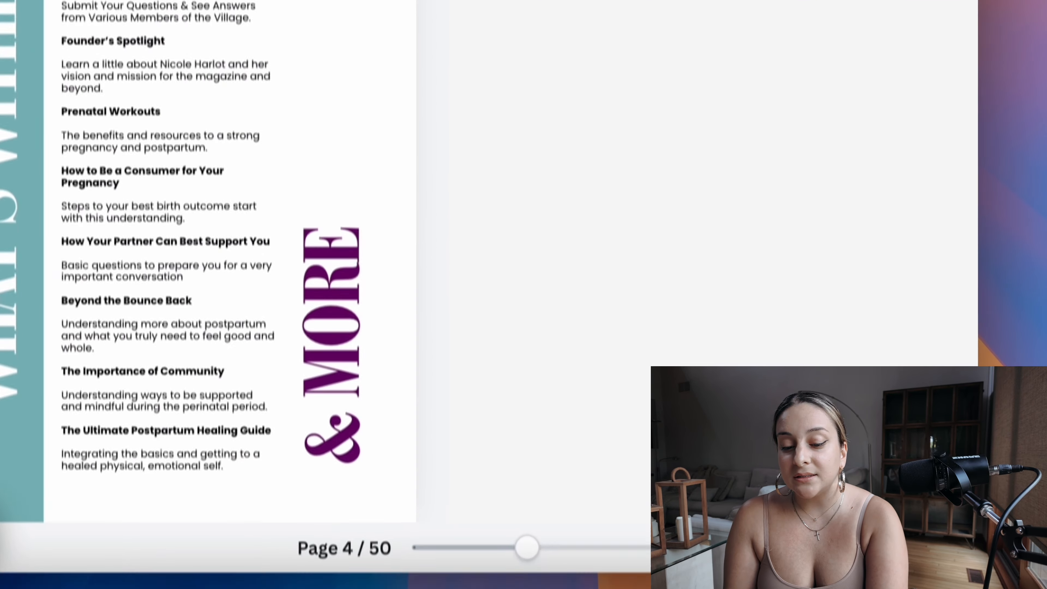
Step: Examine the body text of the Ask the Village article on page 7, highlighting the paragraph about an online community of women
scroll(231, 371, "down", 1)
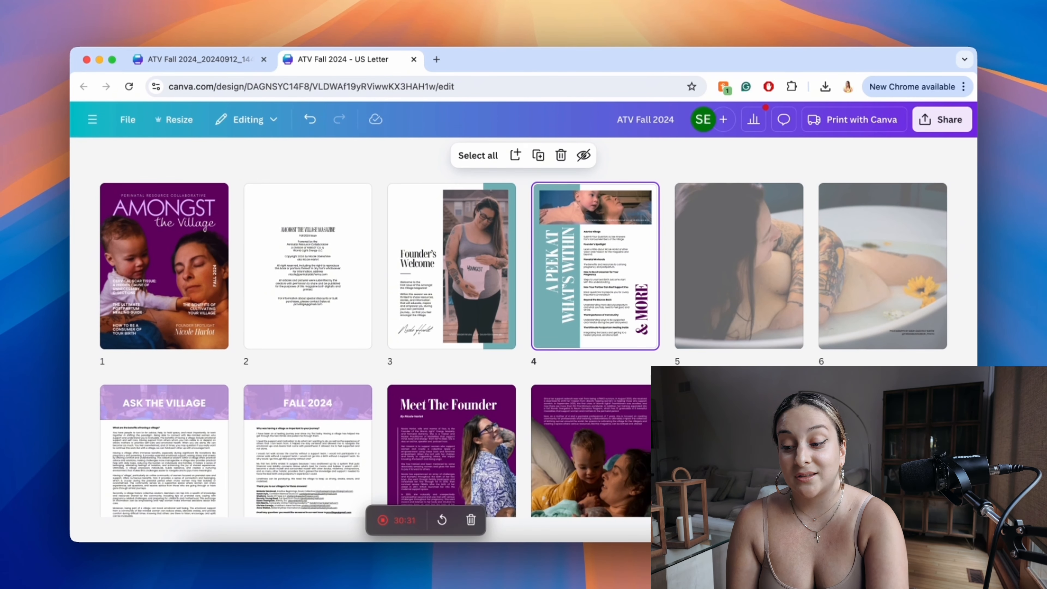
scroll(584, 374, "down", 5)
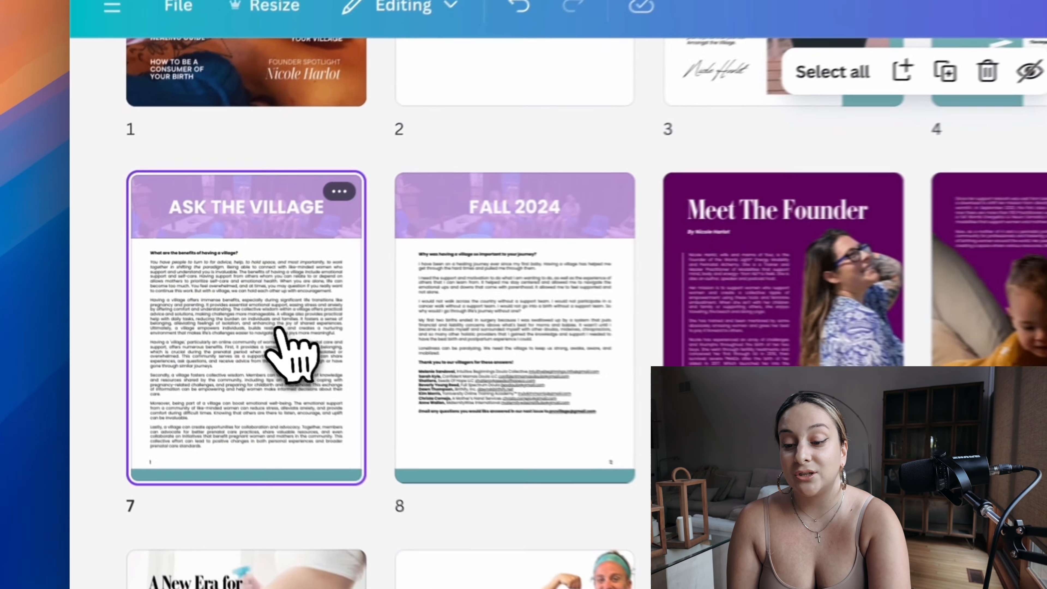
double_click(279, 330)
left_click(700, 446)
triple_click(700, 446)
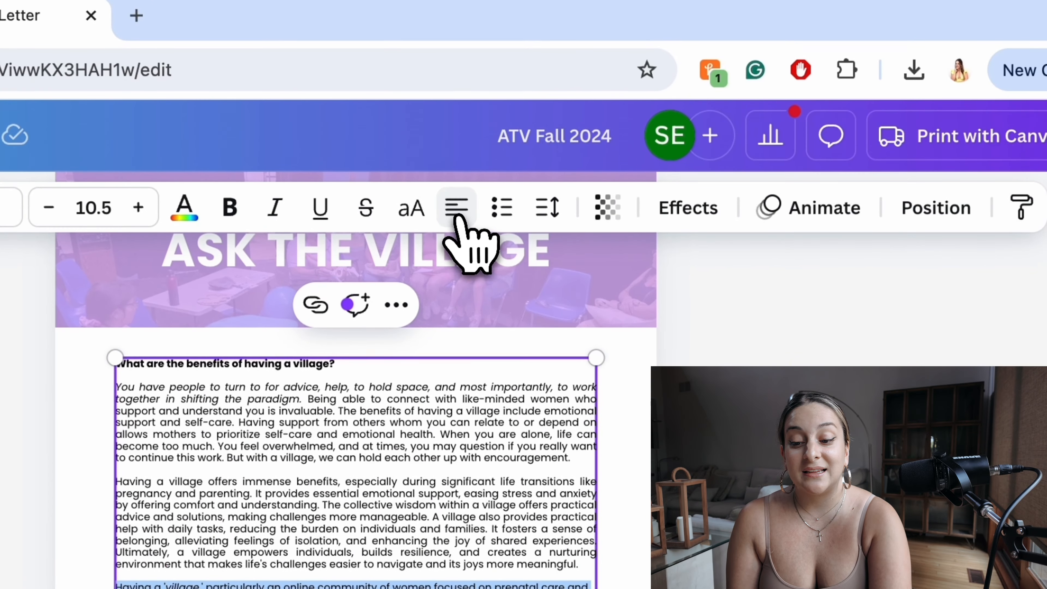
left_click(458, 216)
left_click(459, 216)
left_click(460, 217)
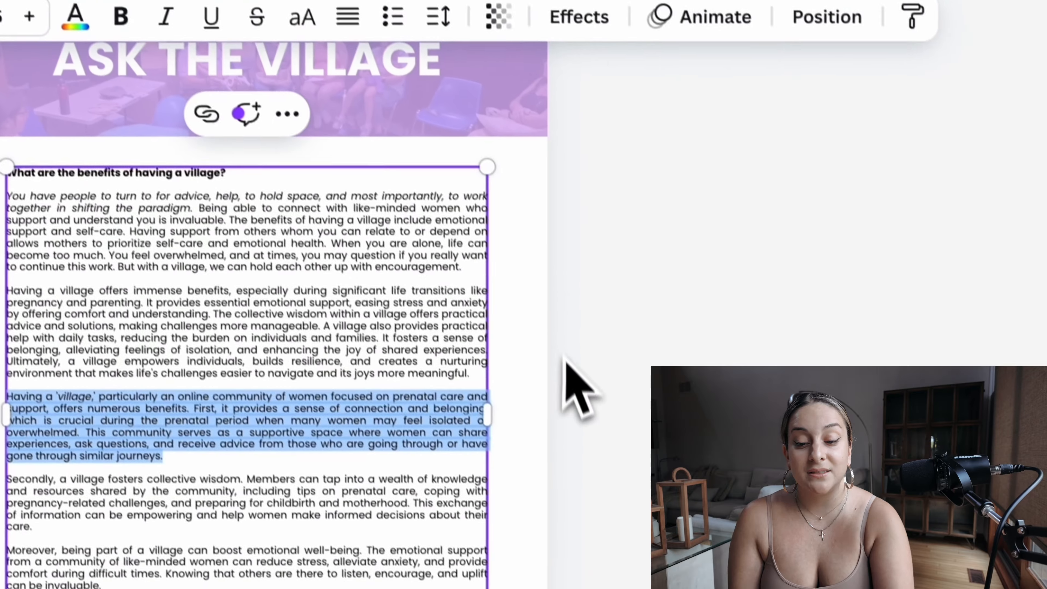
left_click(678, 571)
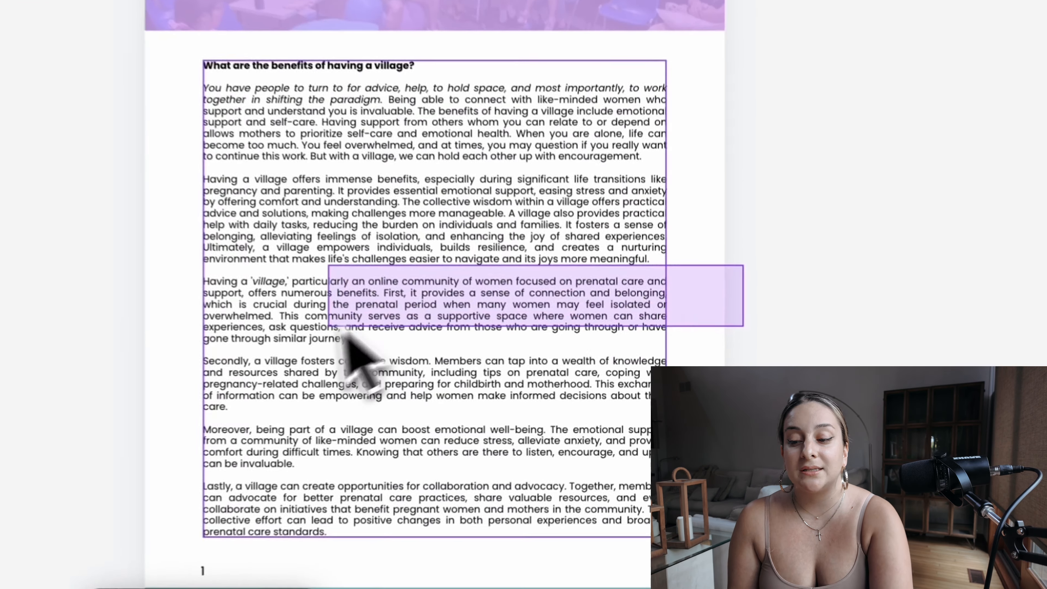
Step: Try left, centred and right alignment on the Ask the Village body text, and restore its justified alignment
left_click(457, 404)
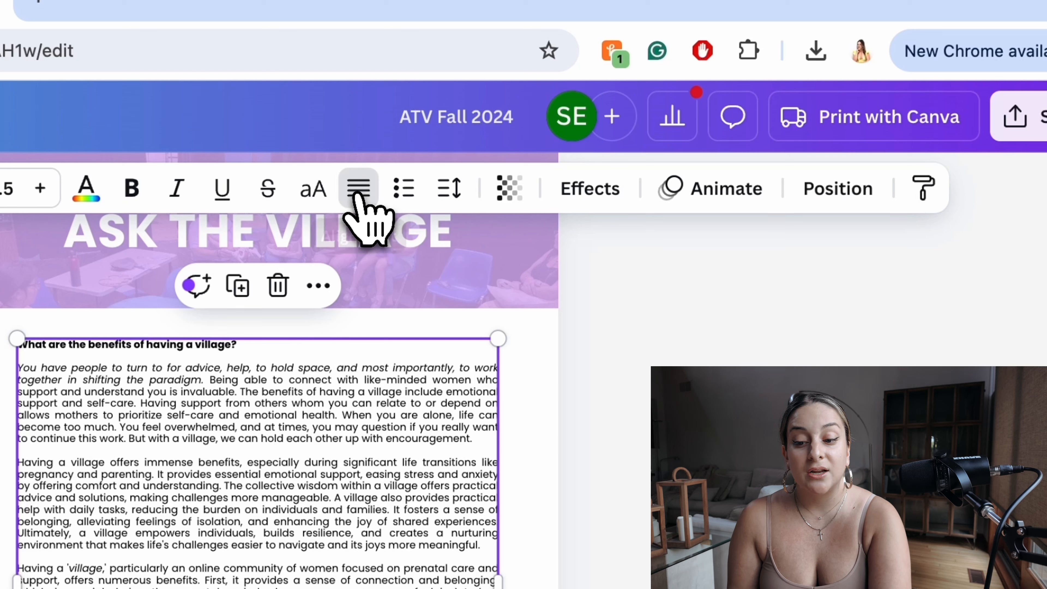
left_click(358, 197)
left_click(358, 197)
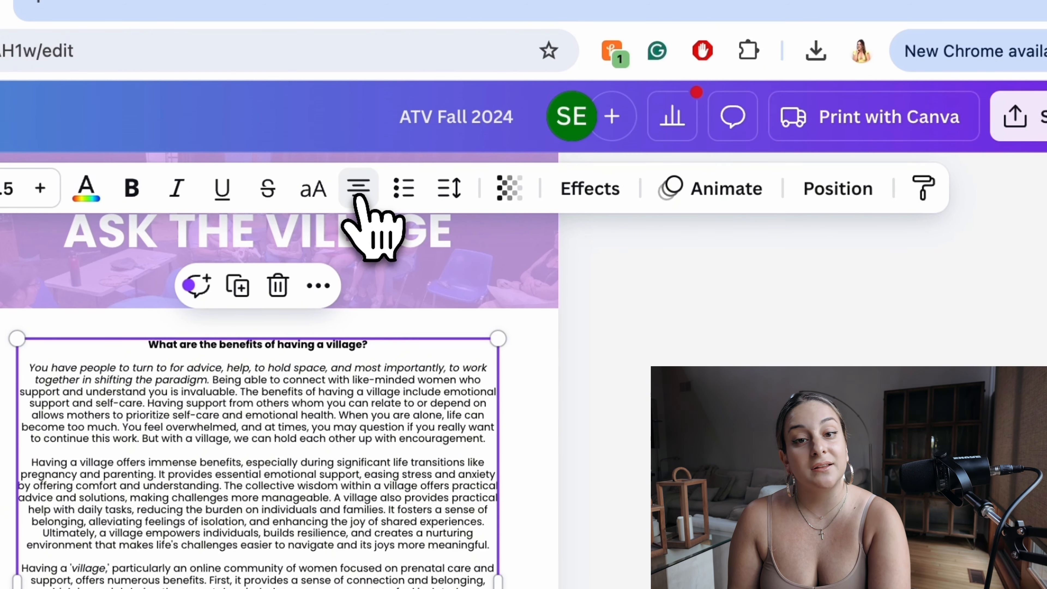
left_click(358, 197)
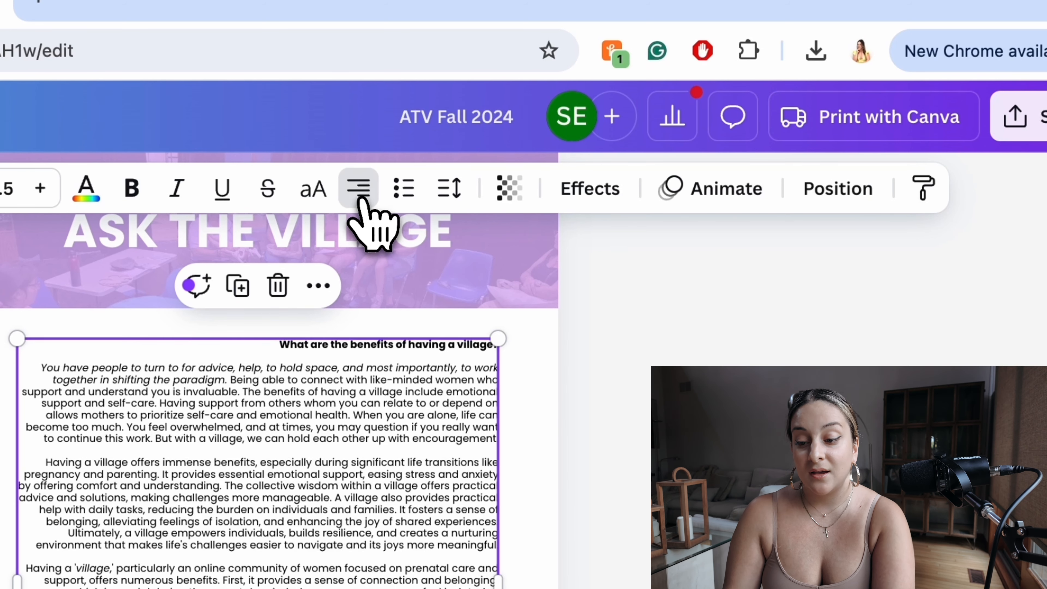
left_click(357, 197)
left_click(655, 386)
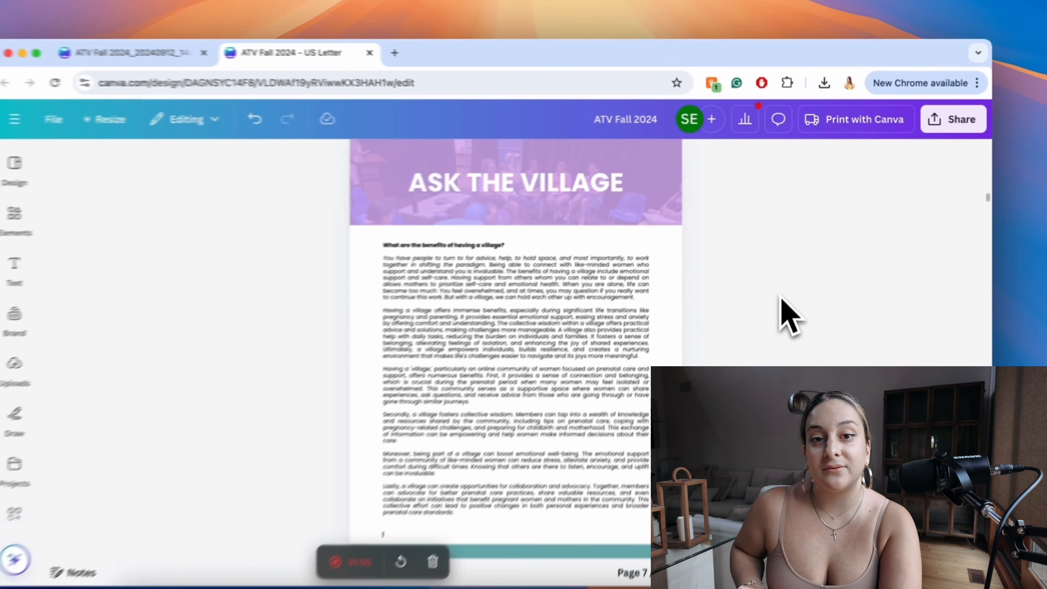
Step: Nudge the page number 1 on page 7 into line with the left edge of the body text
scroll(787, 316, "down", 5)
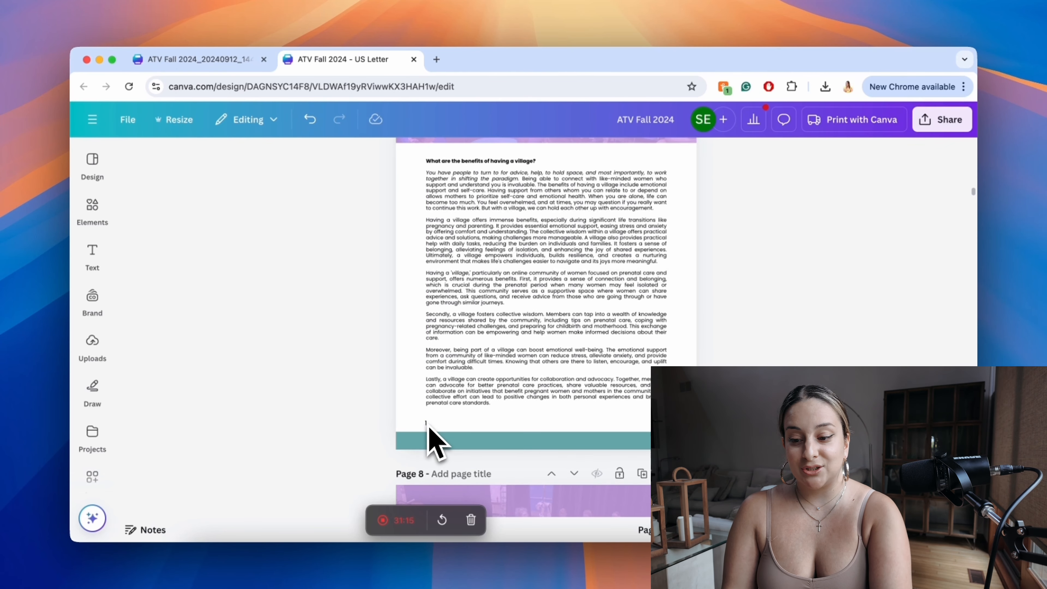
scroll(430, 441, "up", 5)
left_click(312, 426)
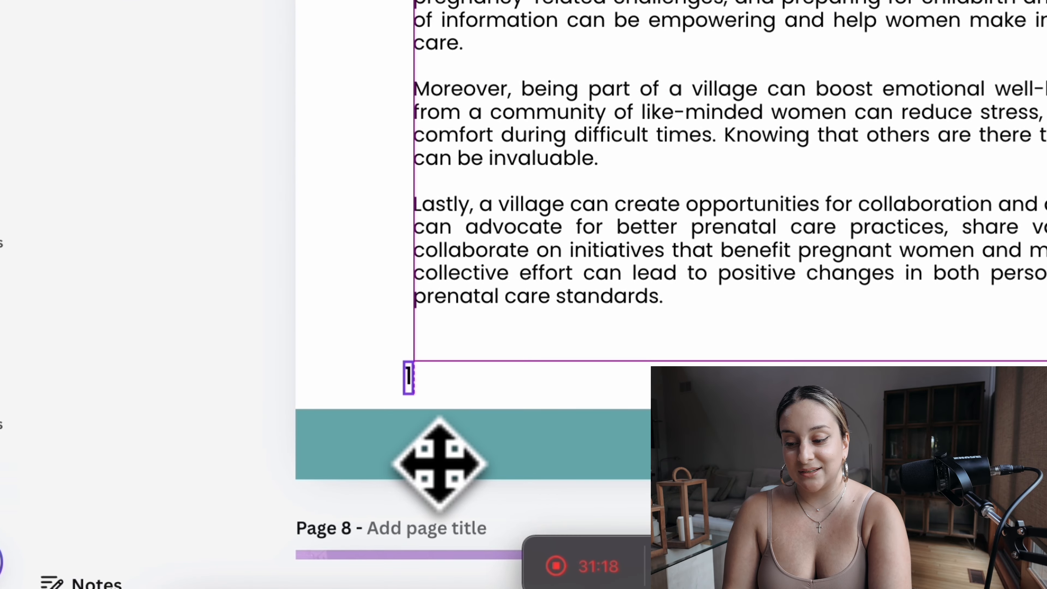
left_click_drag(440, 463, 444, 465)
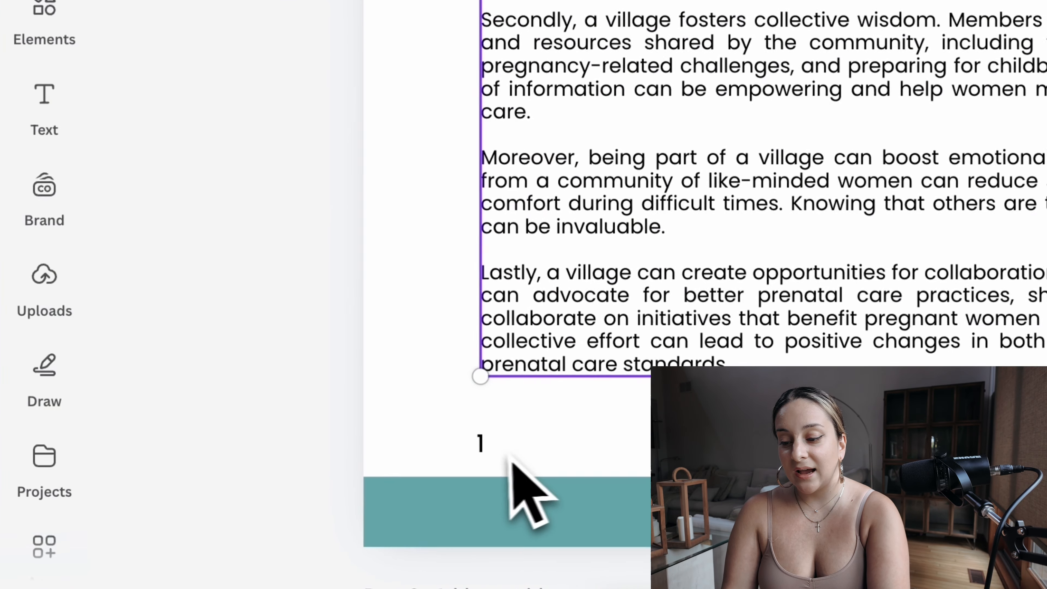
left_click_drag(480, 440, 486, 445)
Step: Nudge the page number 2 in the lower outer corner of page 8, above the teal band
scroll(536, 470, "down", 3)
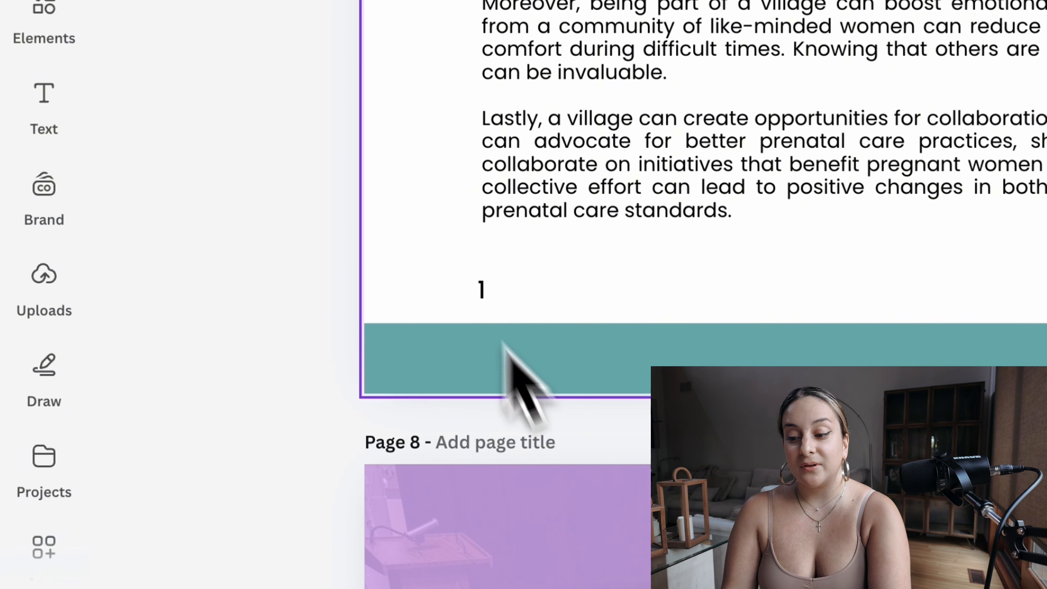
scroll(480, 321, "down", 15)
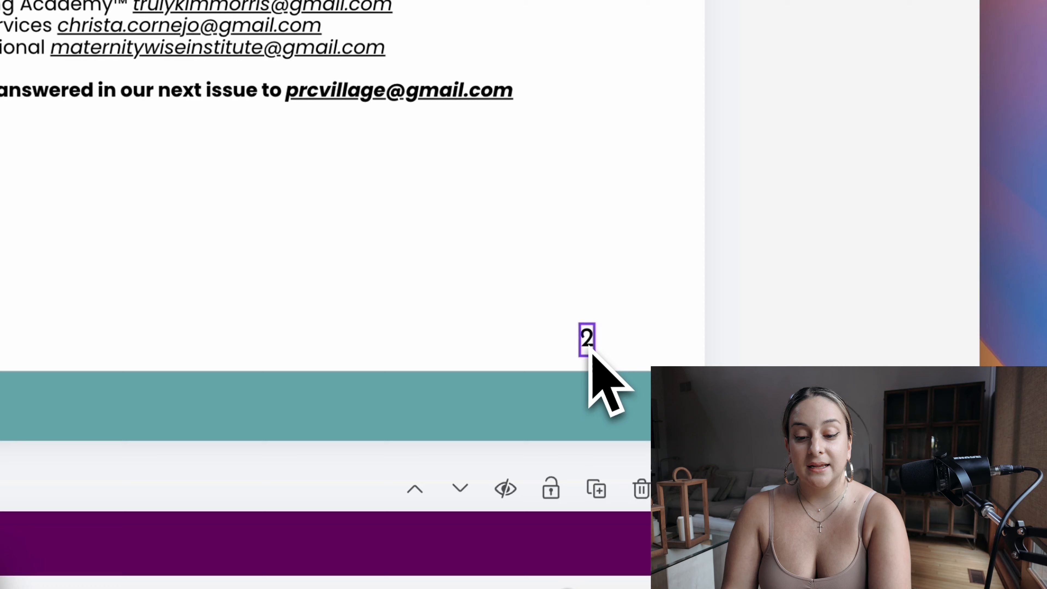
left_click_drag(588, 347, 591, 349)
left_click(661, 359)
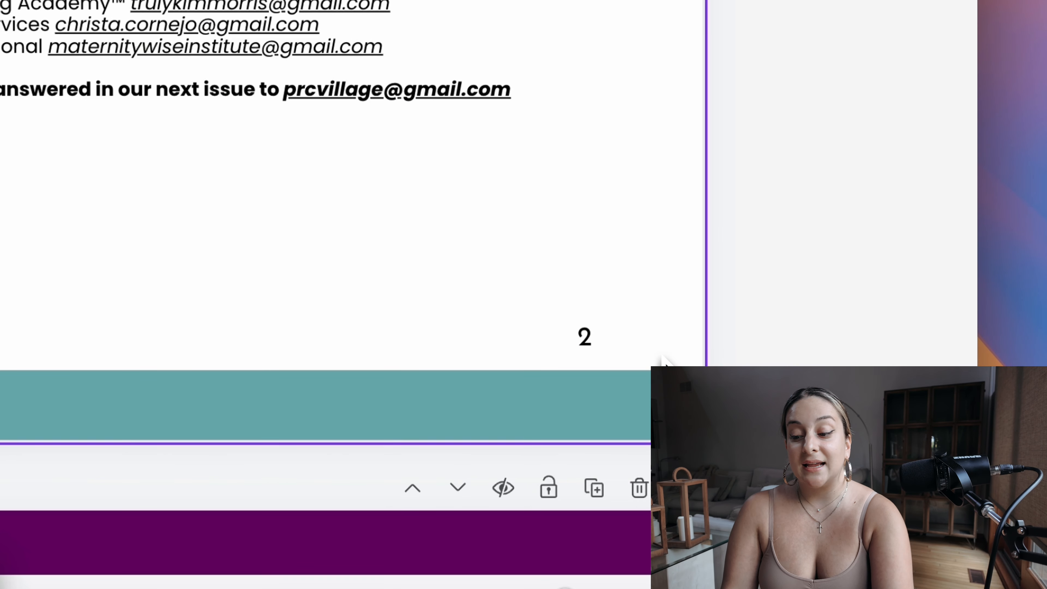
Step: Compare the placement of the page numbers on pages 8, 9 and 10
scroll(661, 358, "down", 5)
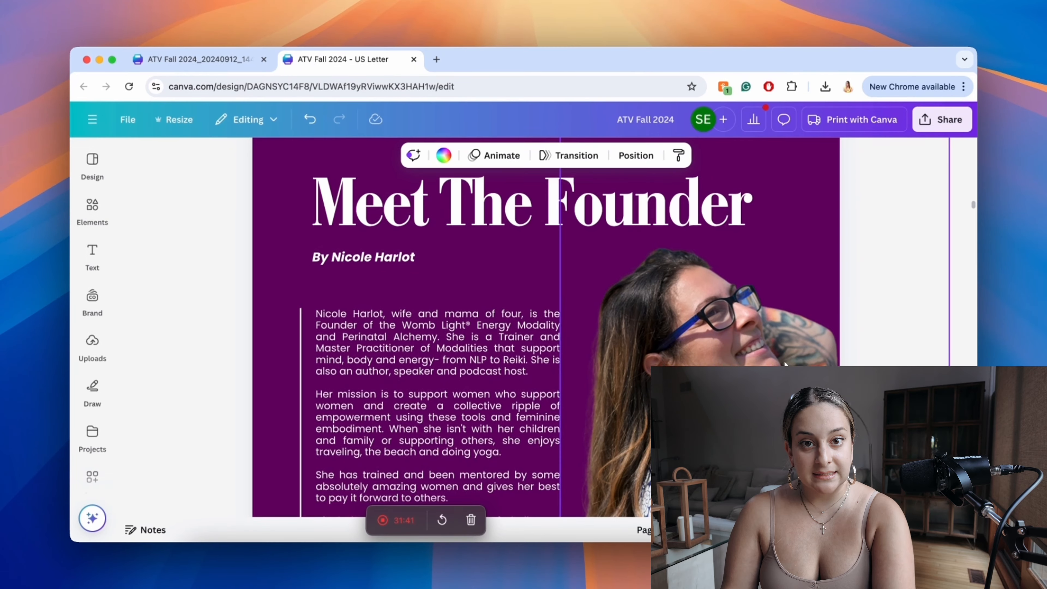
scroll(784, 362, "up", 3)
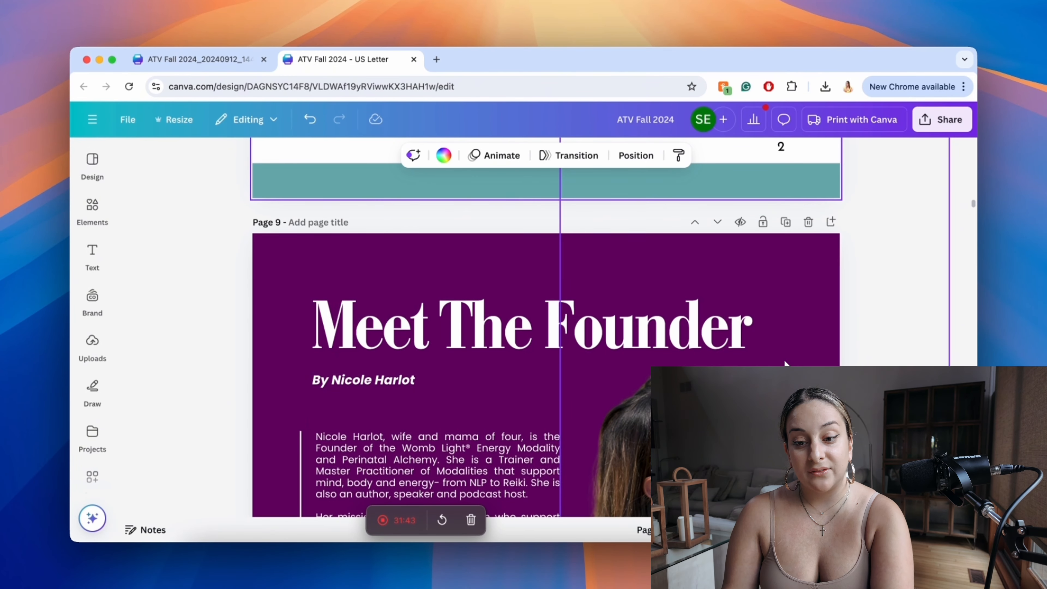
left_click(782, 168)
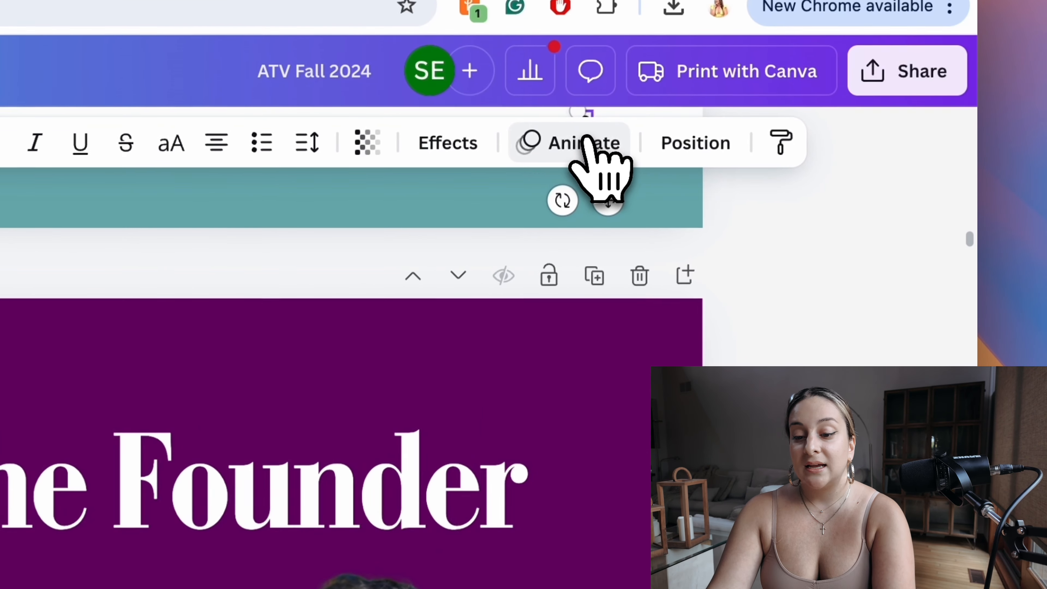
scroll(550, 335, "down", 5)
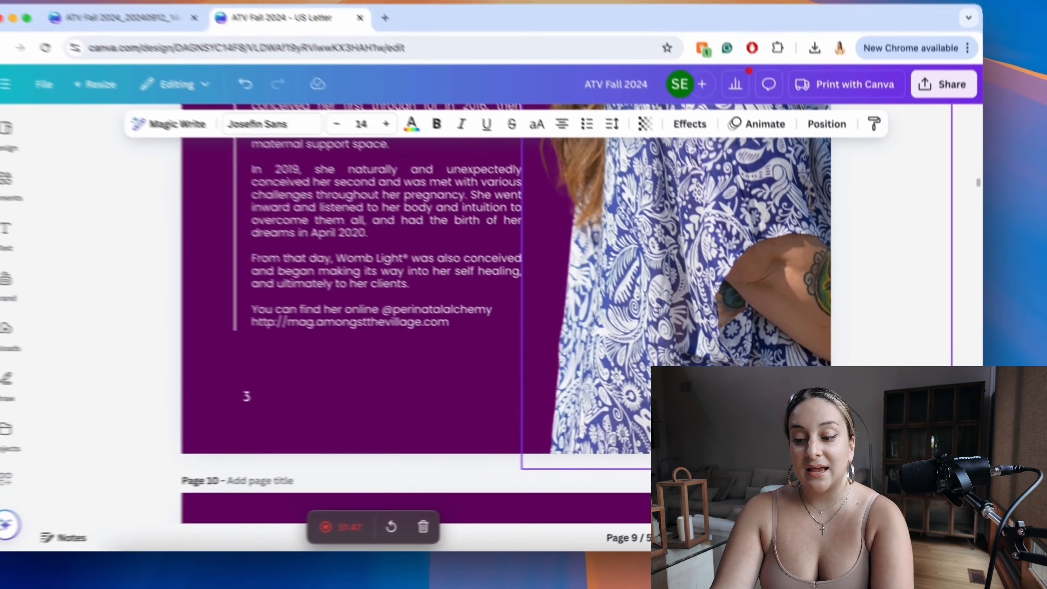
scroll(380, 358, "down", 10)
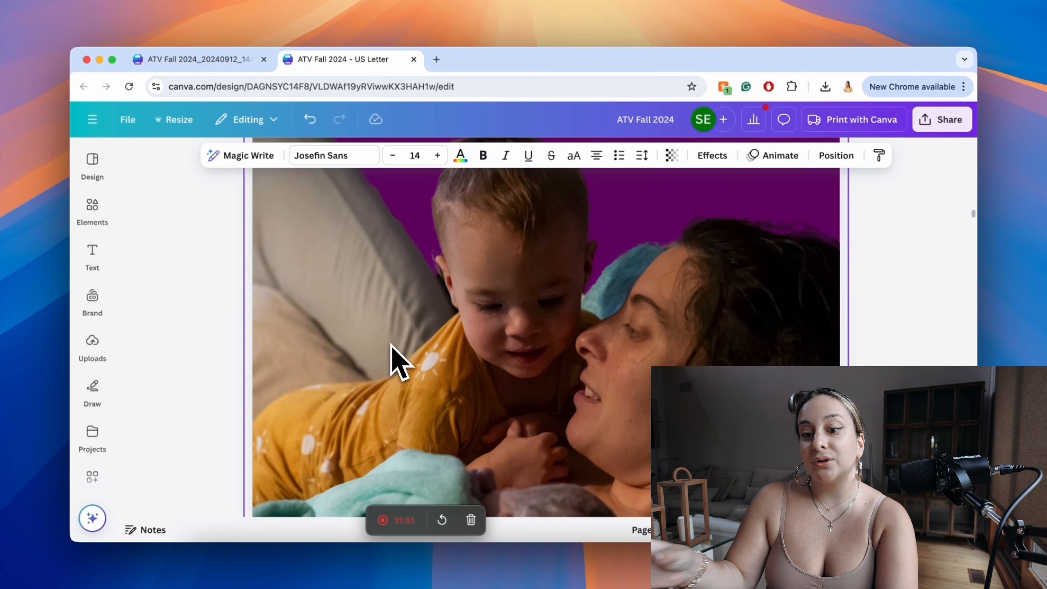
scroll(391, 346, "down", 10)
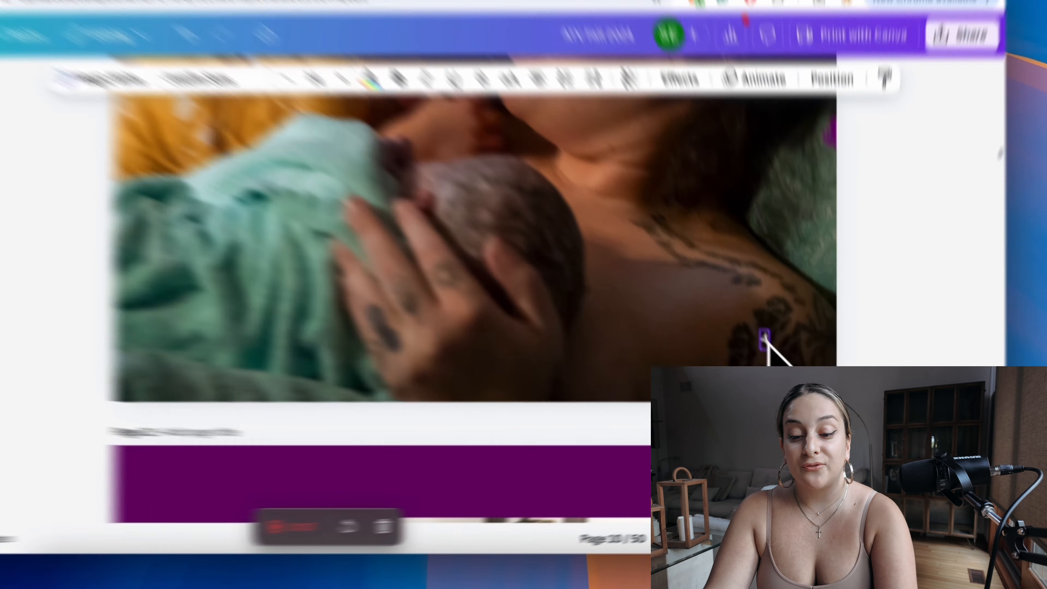
Step: Try moving the page number 4 on page 10 inward over the photo, and undo the move
left_click(782, 369)
left_click(717, 258)
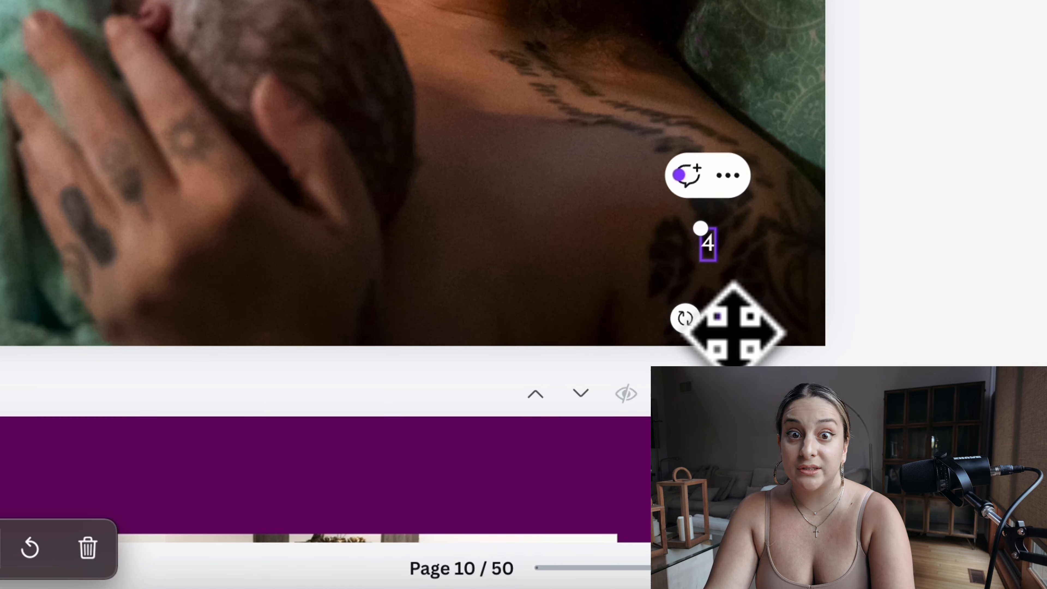
left_click_drag(731, 318, 284, 345)
left_click_drag(383, 425, 340, 420)
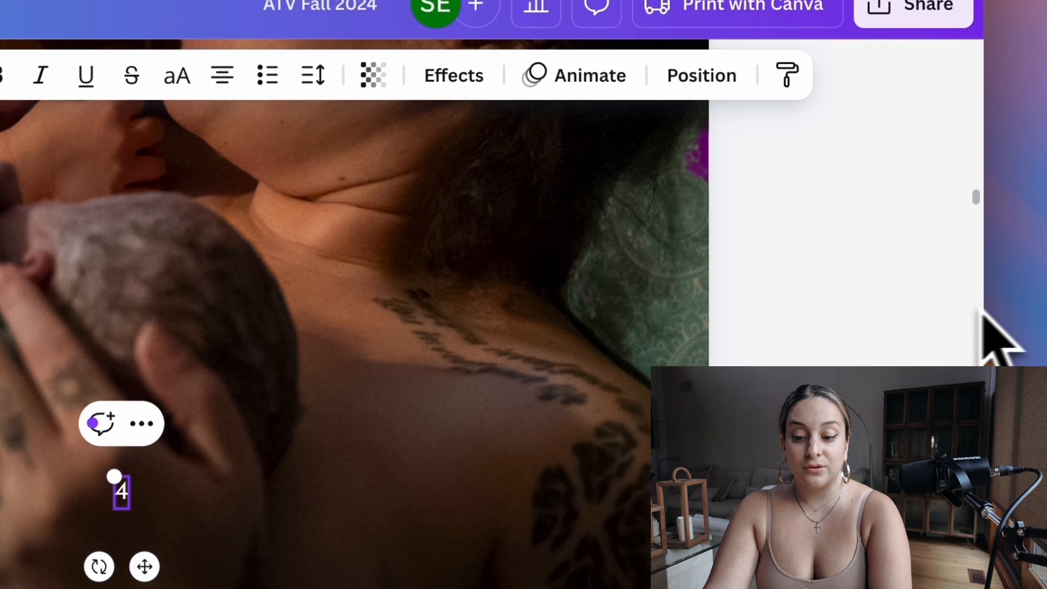
left_click(895, 318)
key("super+z")
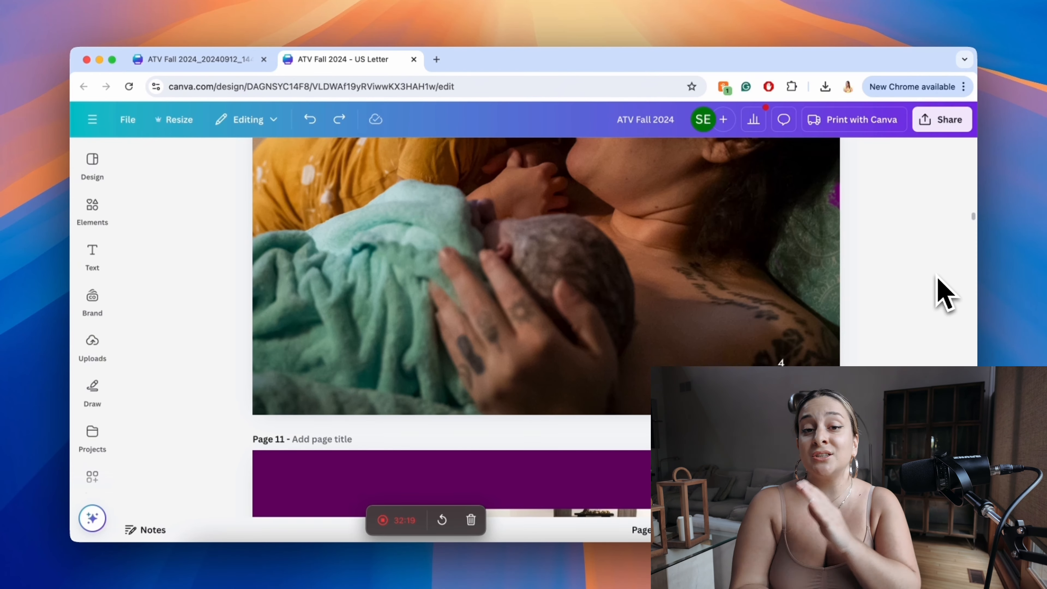
scroll(944, 293, "up", 10)
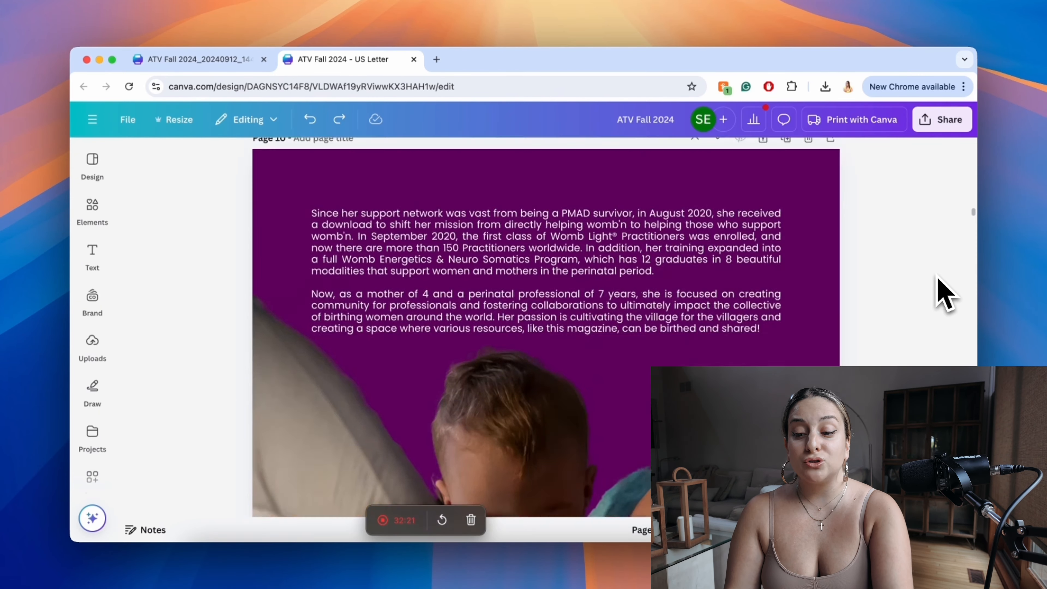
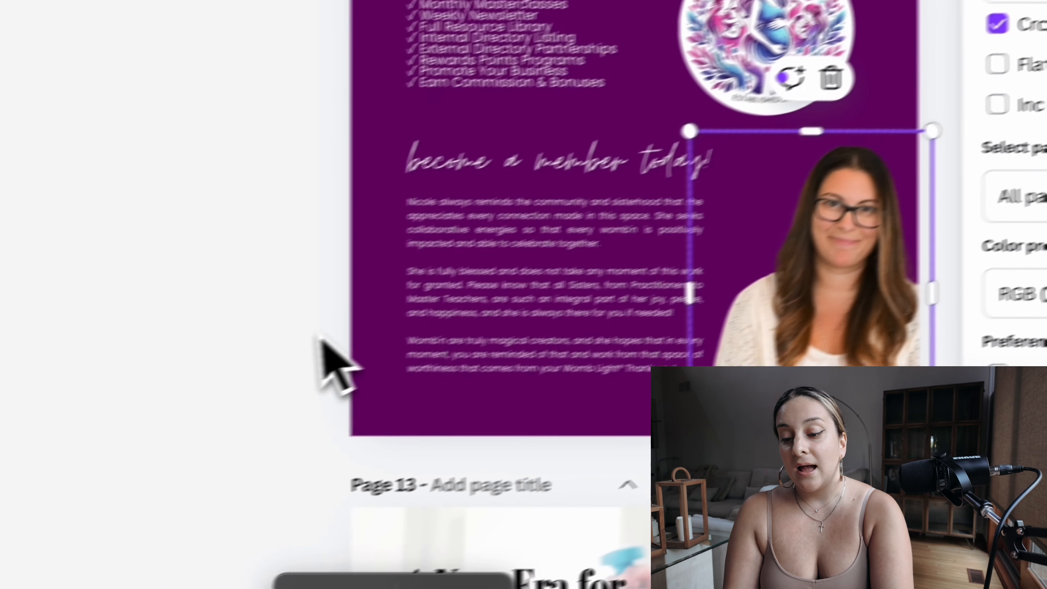
Step: Examine the alignment of the title, byline, body text and page number on page 13, and the body text's font size
left_click(321, 332)
scroll(307, 332, "down", 5)
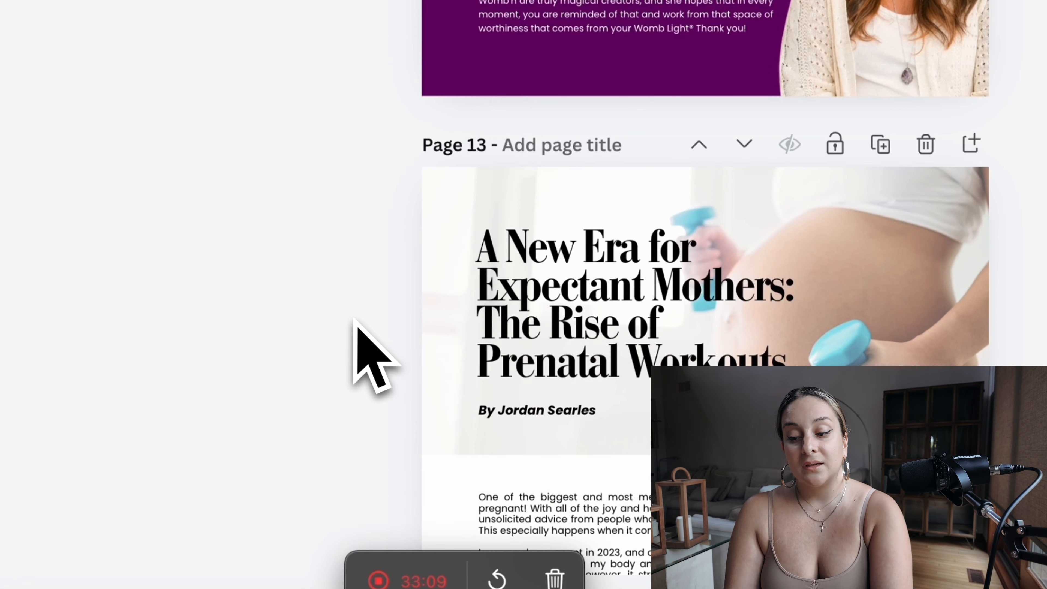
left_click(584, 300)
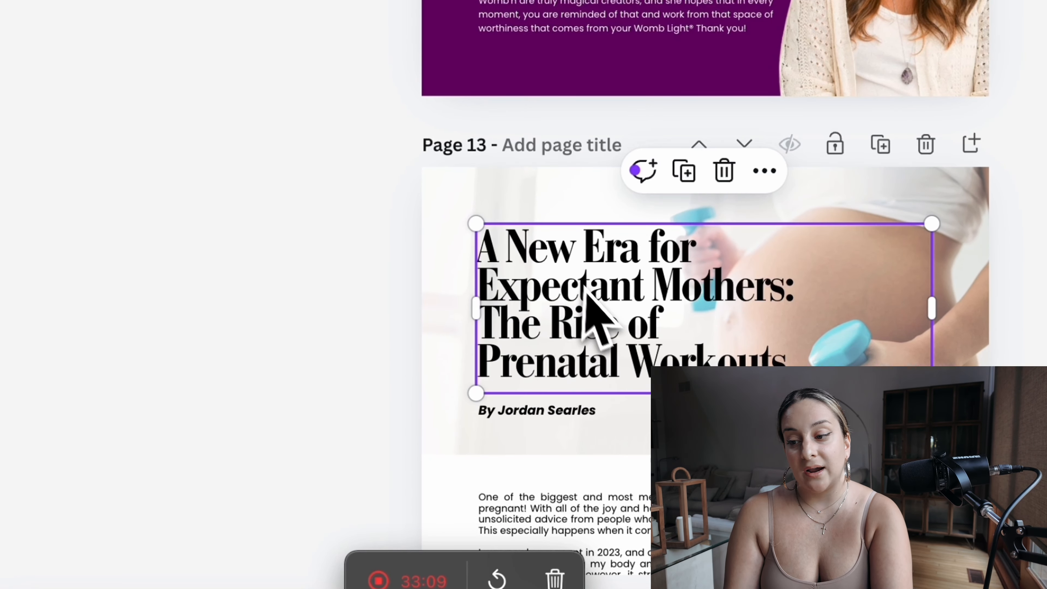
left_click(531, 410)
scroll(535, 424, "down", 5)
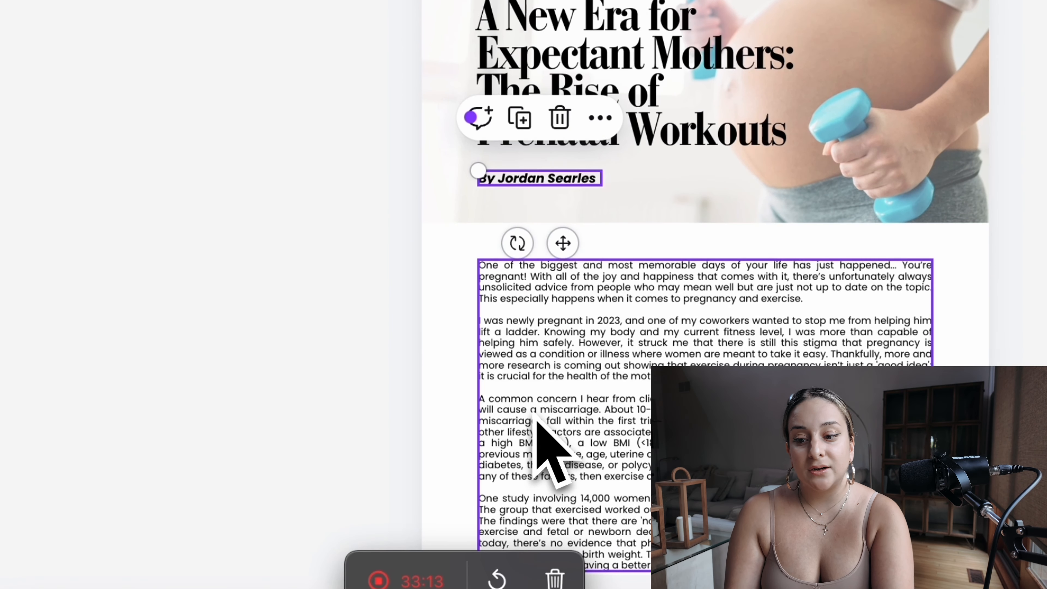
left_click(595, 398)
scroll(595, 402, "down", 5)
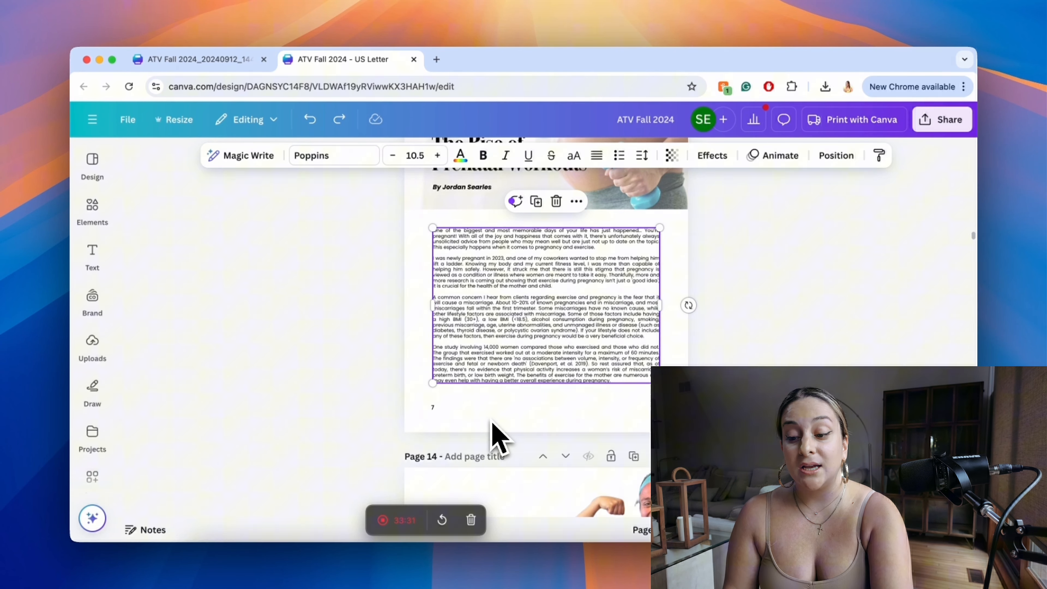
scroll(492, 433, "down", 4)
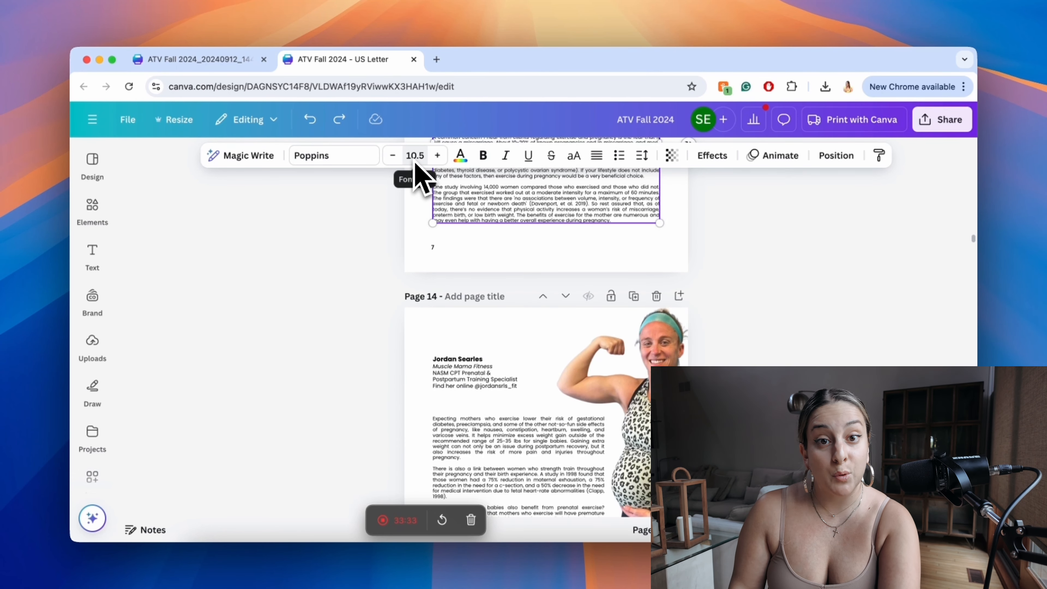
scroll(362, 335, "down", 5)
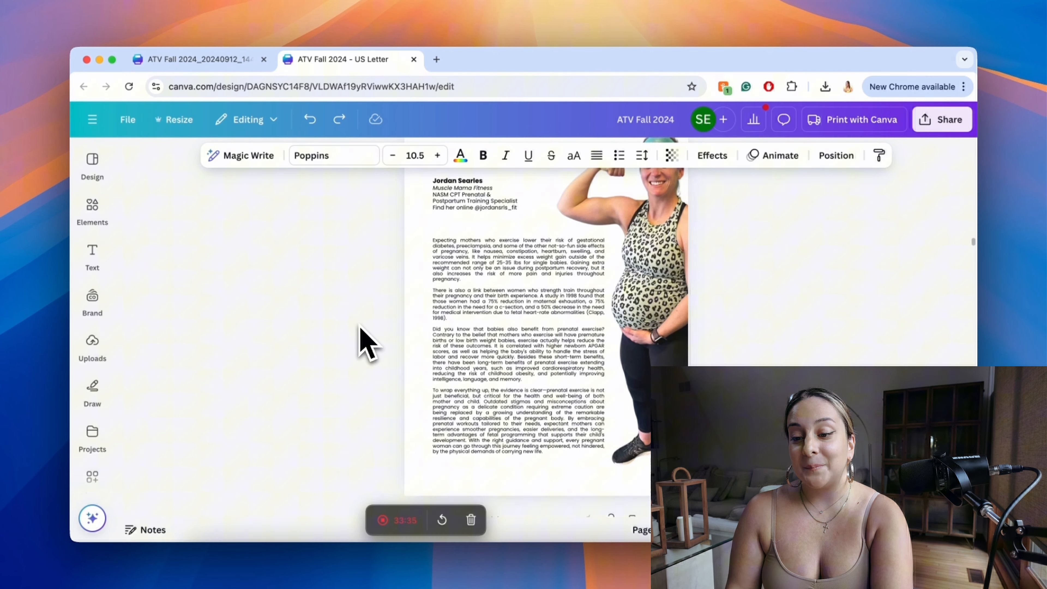
Step: Review the text margins, the cutout photo running off the page edge and the page numbers on pages 14 to 16
scroll(663, 247, "up", 1)
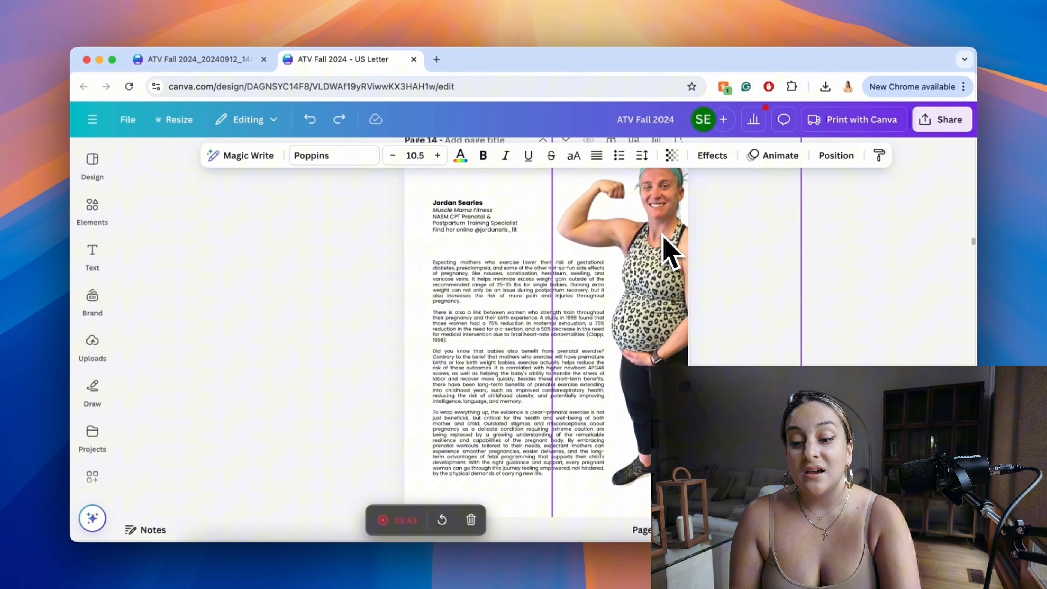
scroll(667, 250, "down", 1)
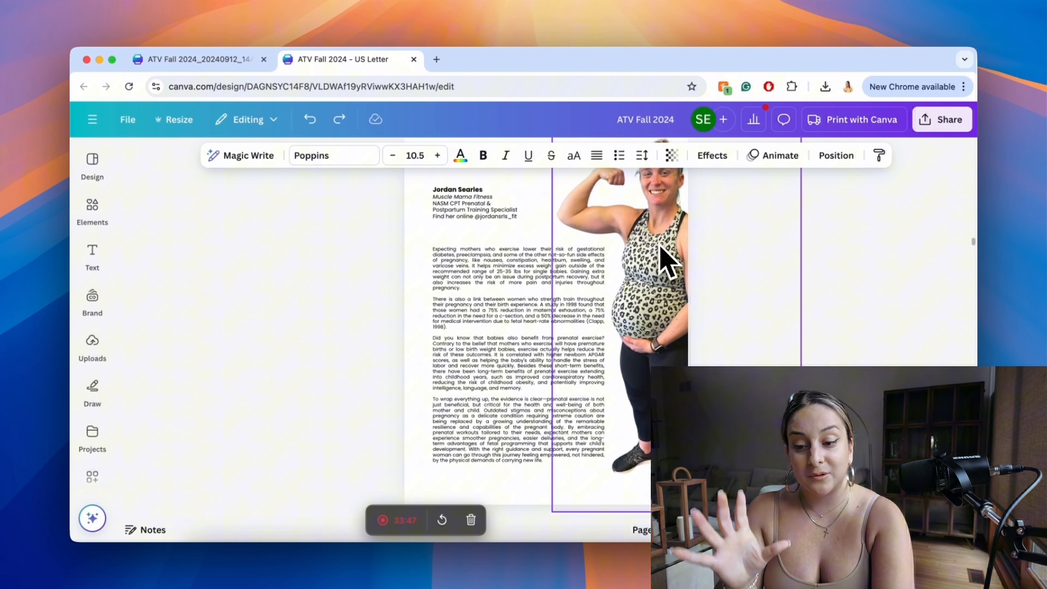
scroll(667, 261, "down", 2)
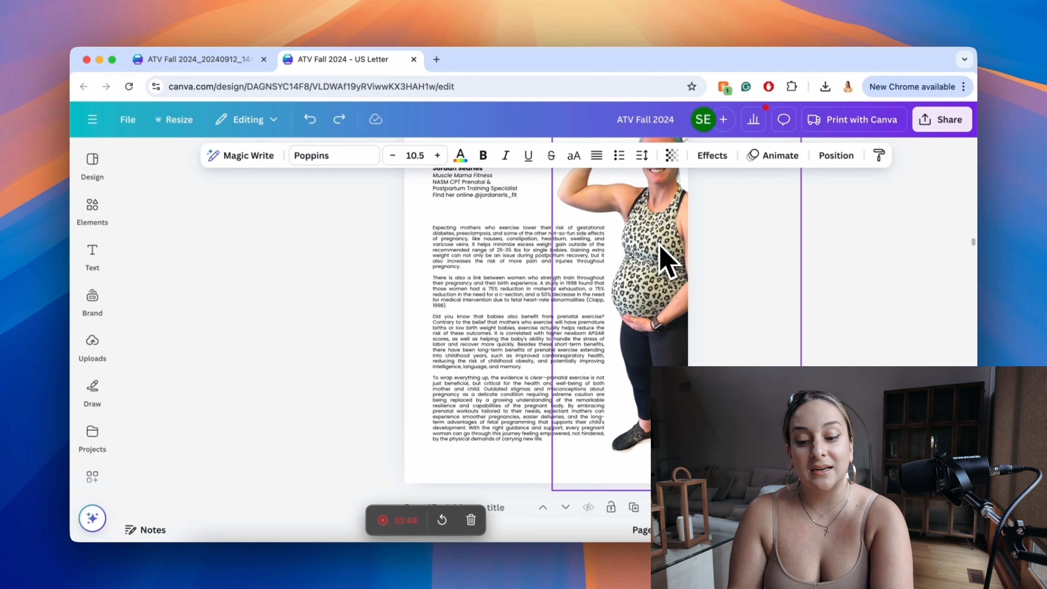
scroll(660, 246, "down", 15)
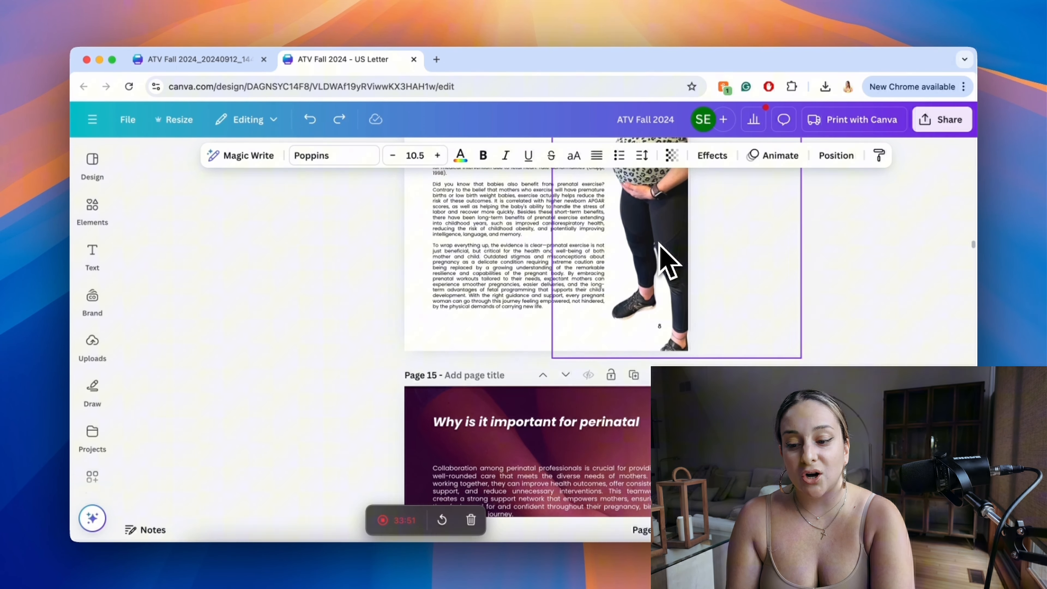
scroll(666, 261, "down", 11)
scroll(666, 259, "down", 20)
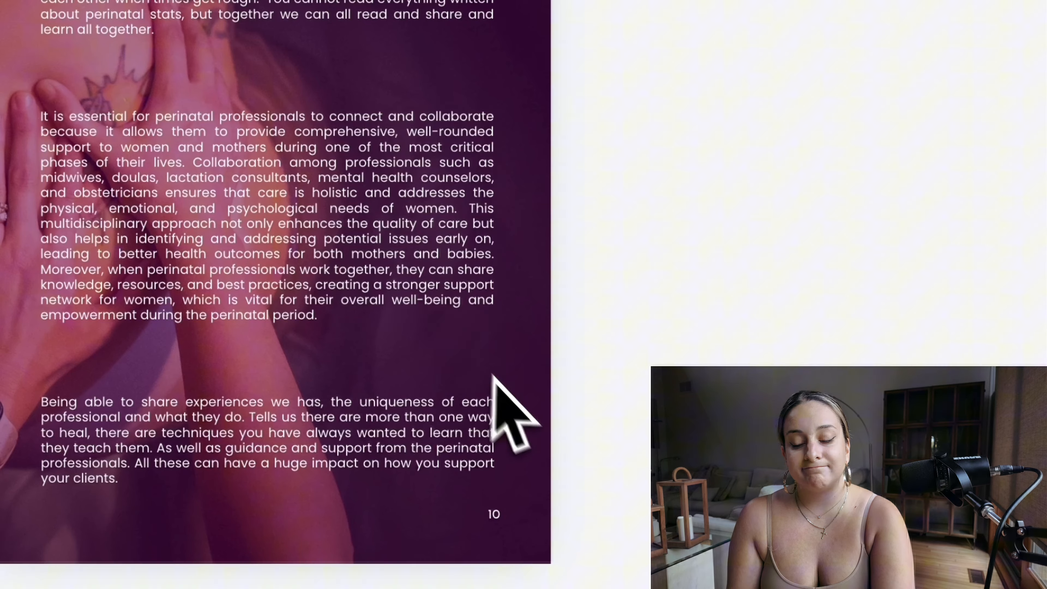
scroll(665, 336, "down", 12)
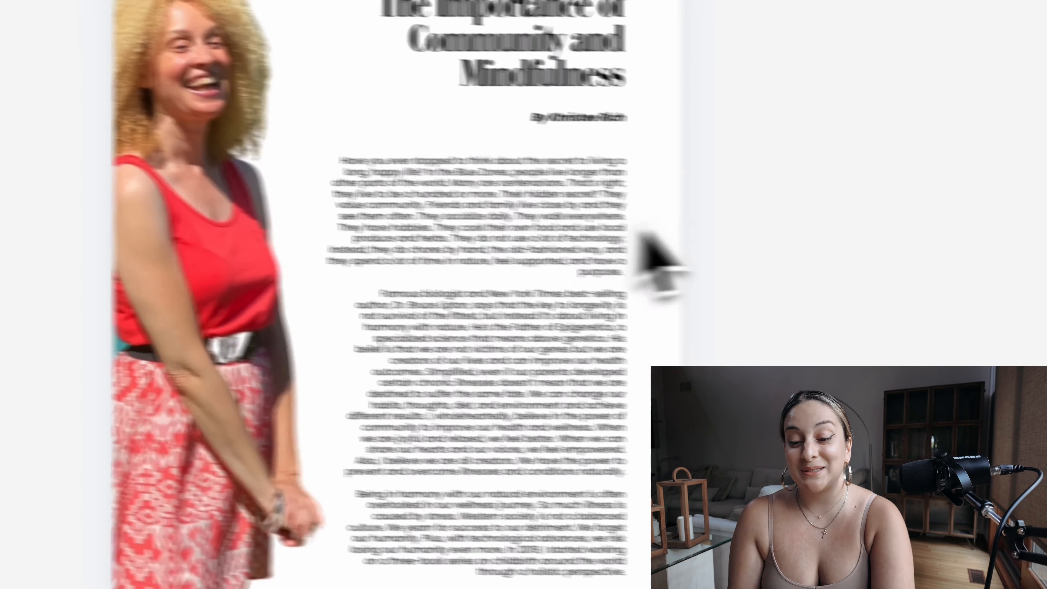
Step: Select the two body text blocks beside the photo on page 17 and check their text alignment
left_click_drag(728, 192, 449, 535)
left_click_drag(396, 473, 399, 471)
left_click(587, 296)
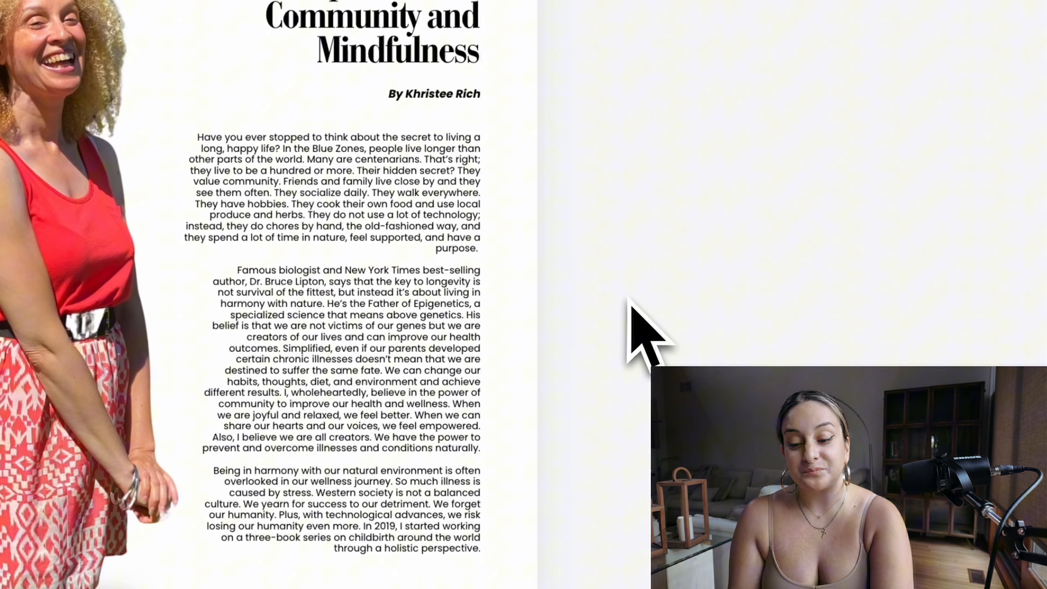
left_click_drag(573, 119, 328, 400)
left_click_drag(421, 461, 425, 472)
left_click(668, 351)
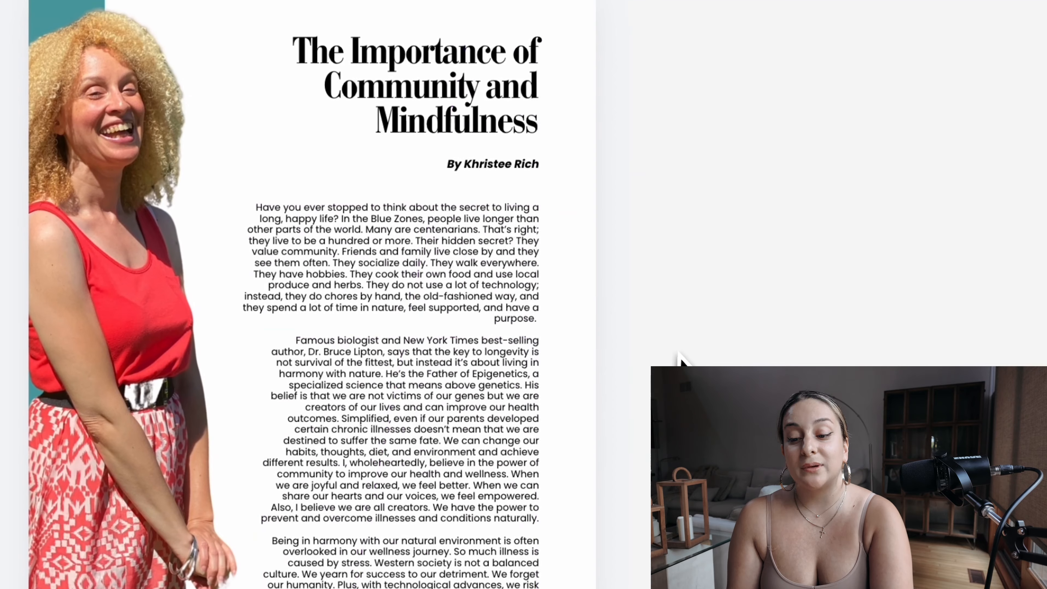
left_click_drag(623, 284, 459, 360)
left_click_drag(536, 342, 479, 420)
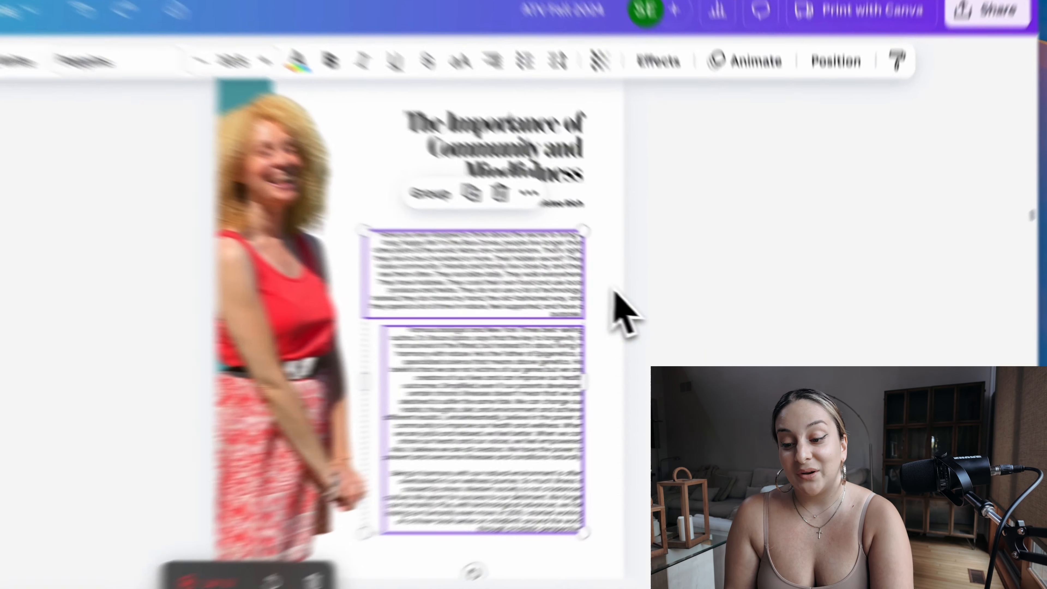
left_click(767, 303)
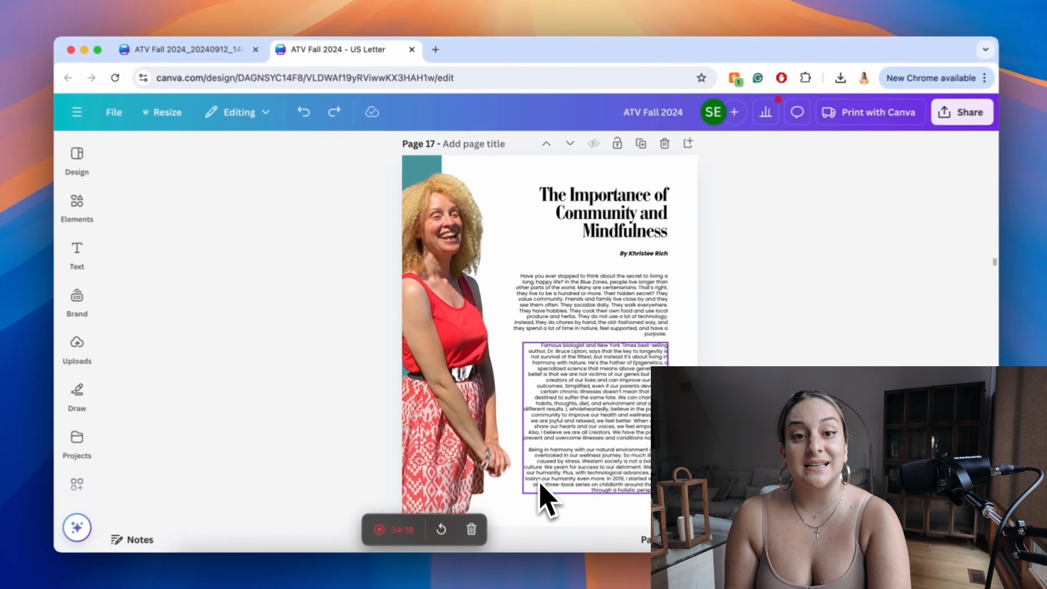
Step: Switch to the grid view of all pages and review the varied page layouts from page 13 through page 28
scroll(702, 310, "down", 3)
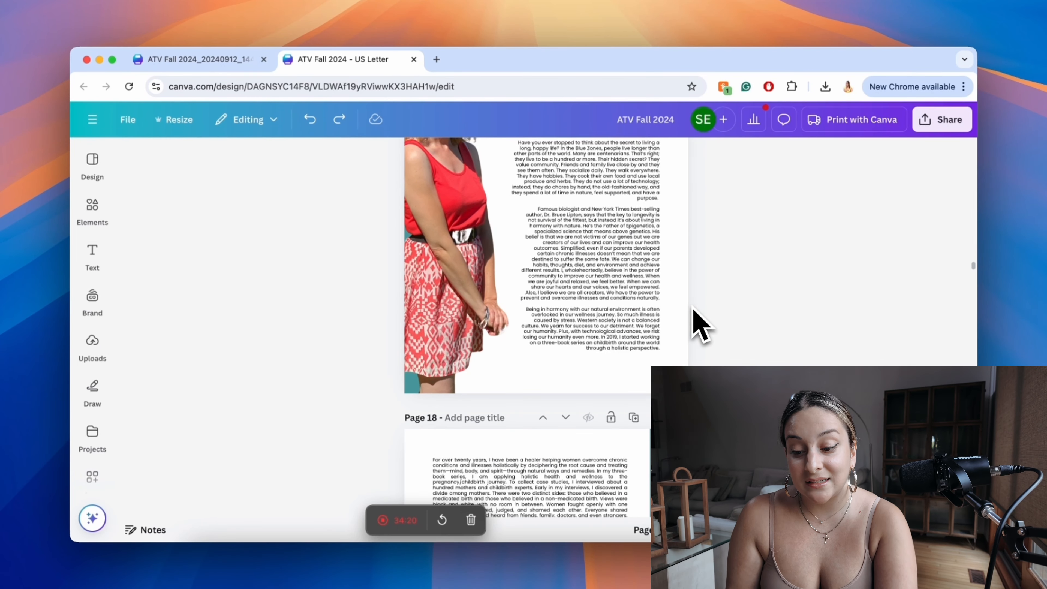
scroll(697, 323, "down", 6)
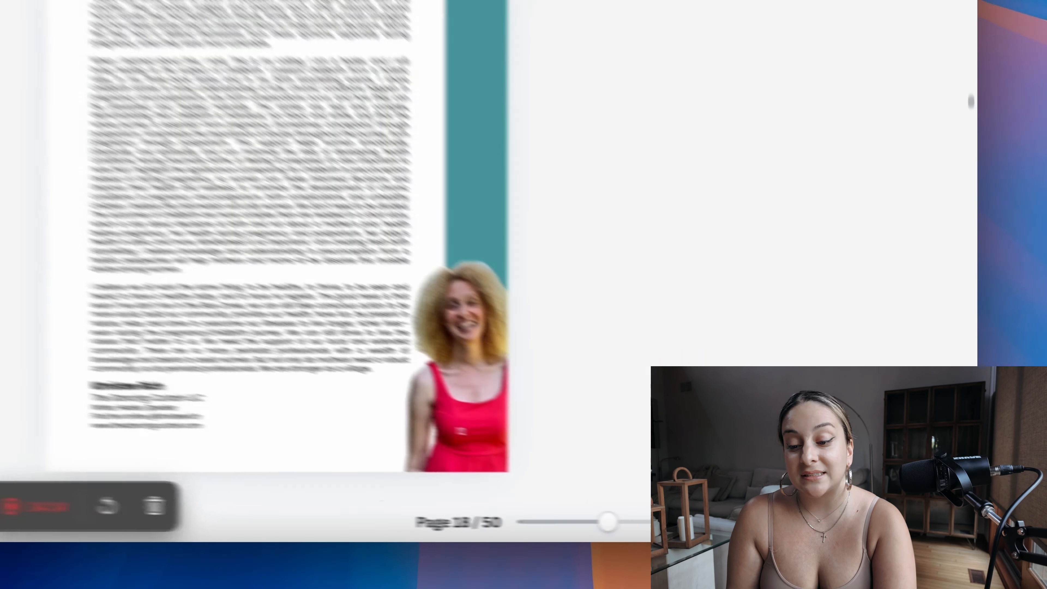
left_click(896, 530)
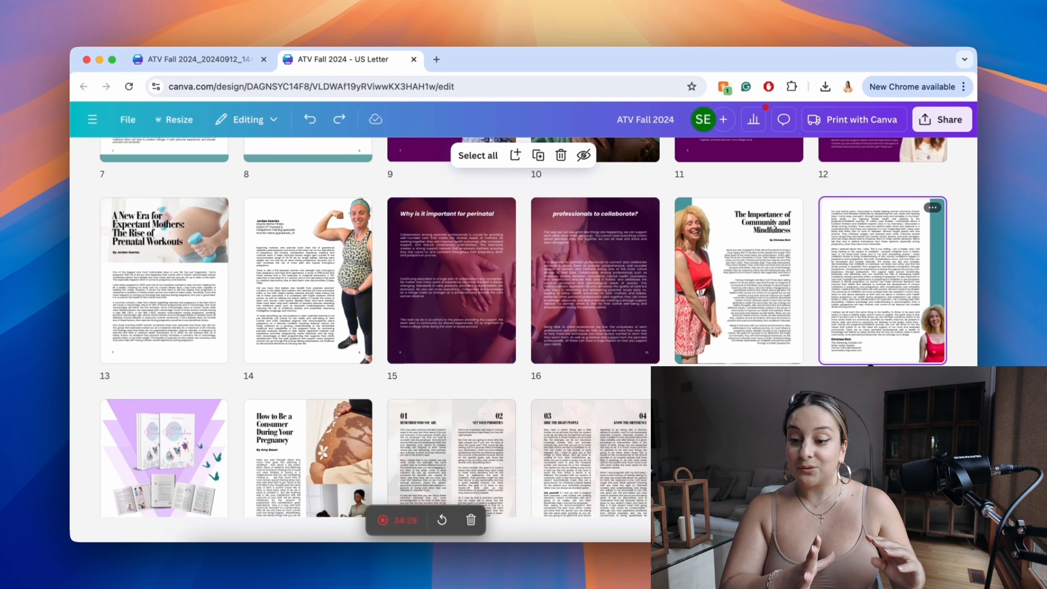
scroll(700, 237, "down", 5)
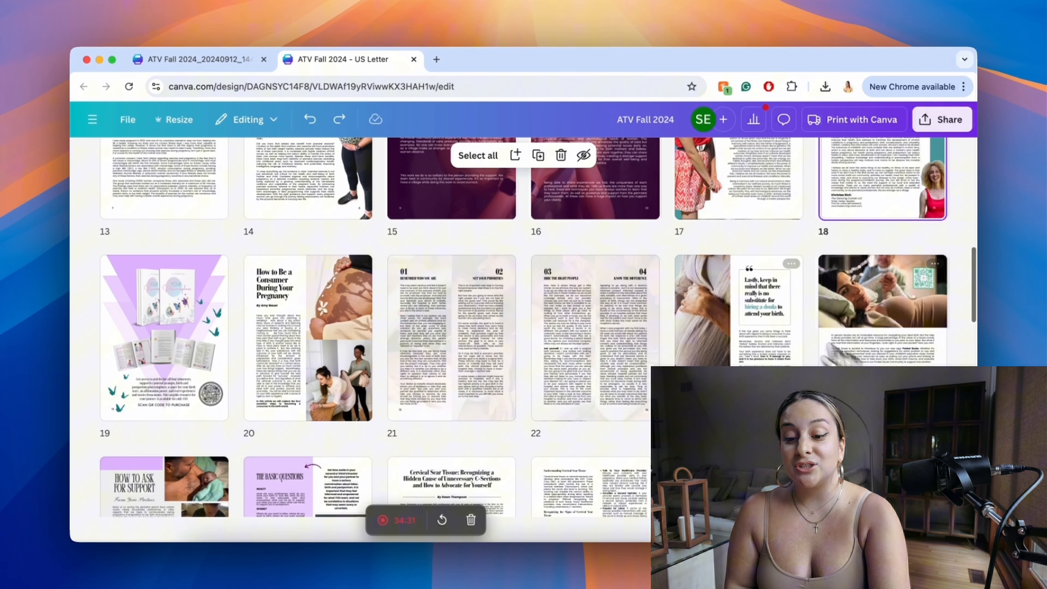
scroll(699, 237, "up", 4)
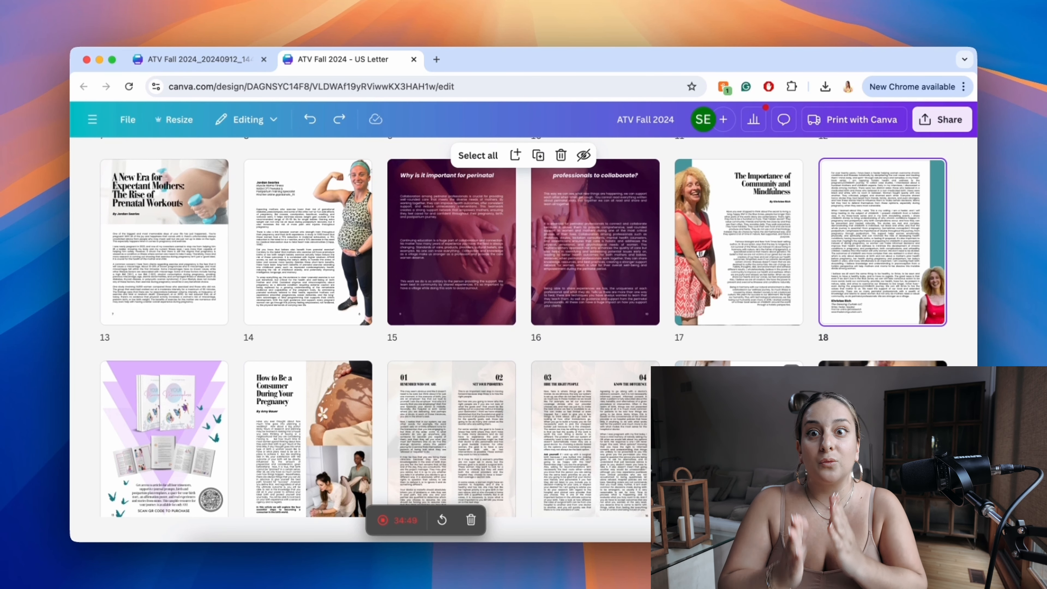
scroll(362, 375, "down", 5)
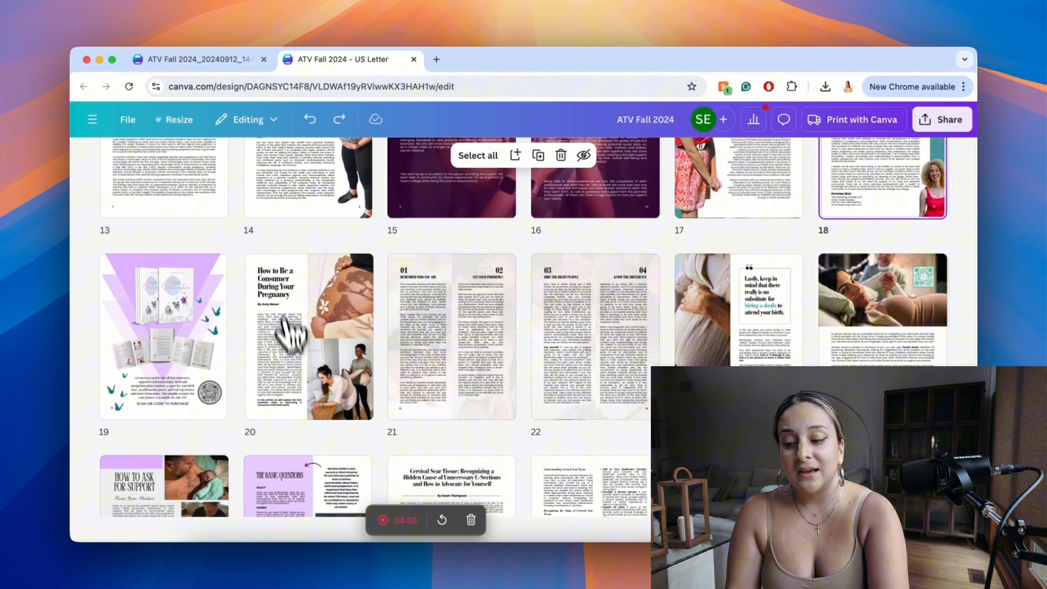
scroll(325, 443, "down", 5)
scroll(321, 431, "down", 2)
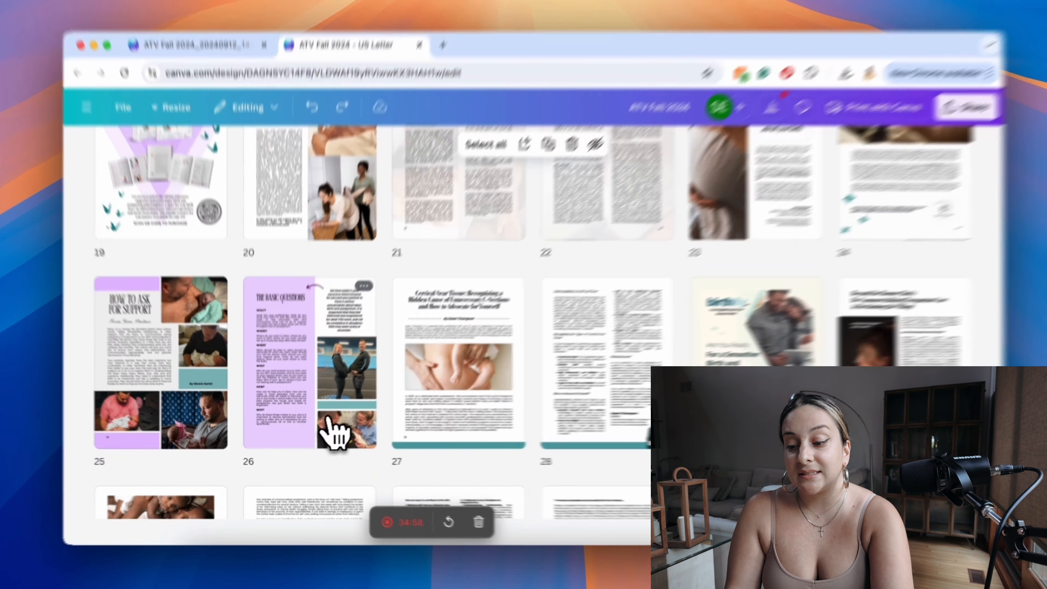
Step: Open page 26 from the grid view and nudge the question text slightly within its purple column
left_click(332, 406)
double_click(399, 350)
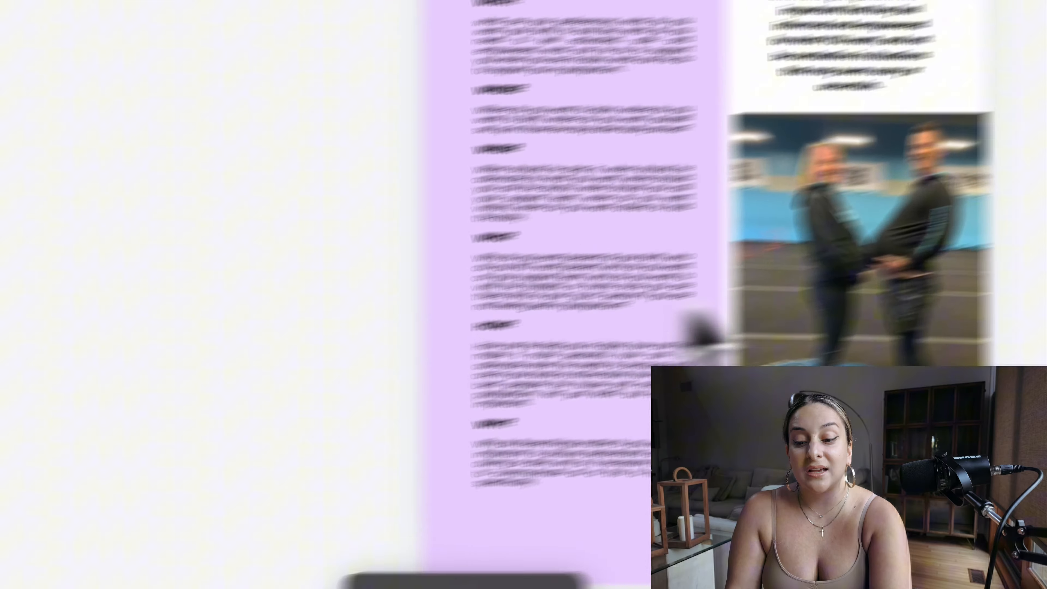
left_click(586, 271)
mouse_move(586, 270)
left_mouse_down()
mouse_move(574, 254)
mouse_move(575, 262)
left_mouse_up()
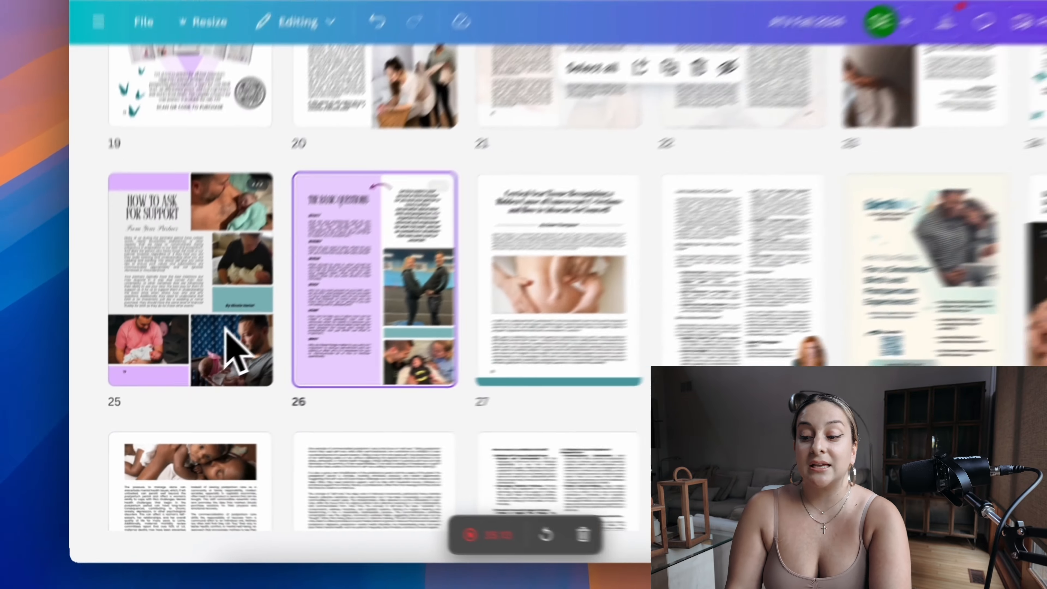
Step: On page 41, shift the cutout photo slightly toward the outer page edge and lower the body text block slightly
scroll(307, 348, "down", 5)
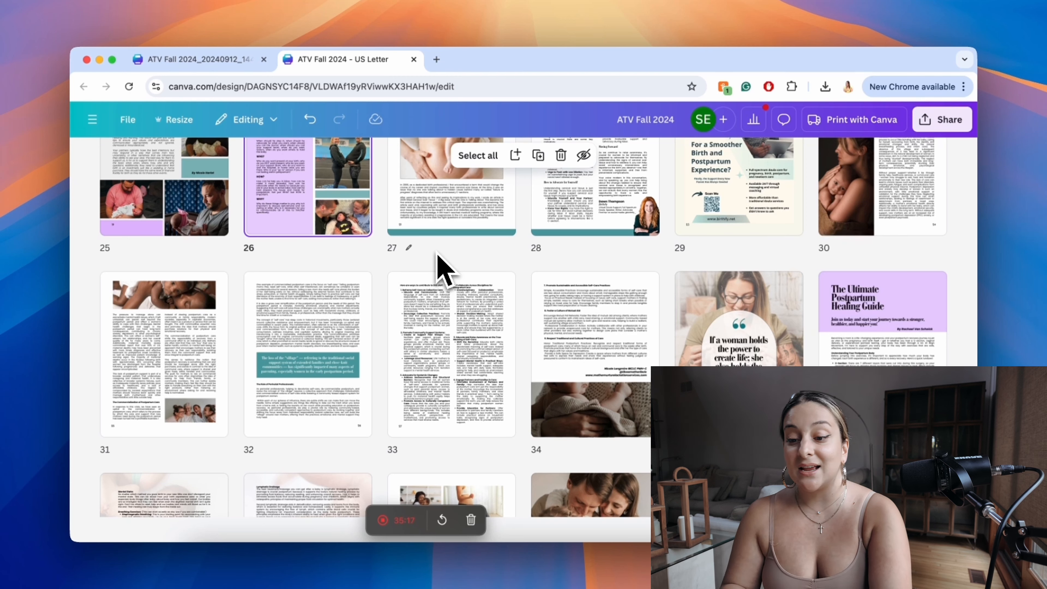
scroll(490, 358, "down", 3)
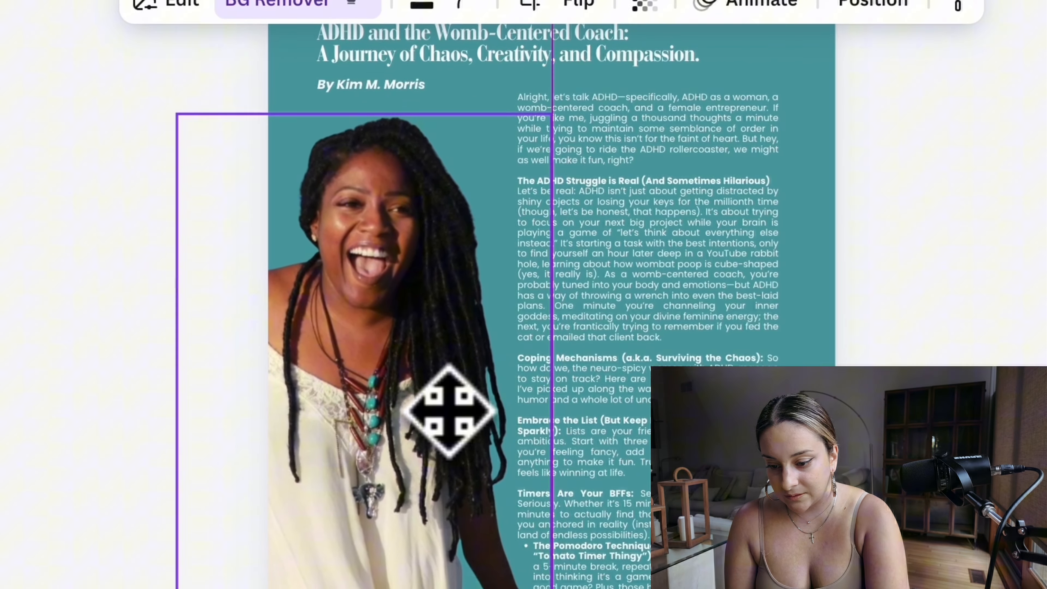
left_click_drag(442, 413, 434, 414)
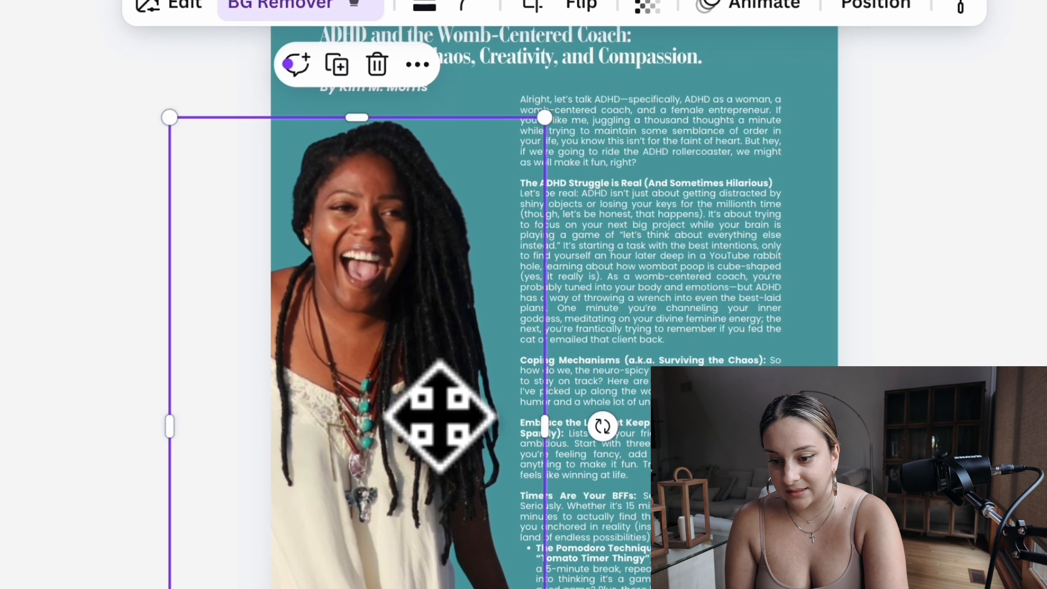
left_click(741, 282)
left_click_drag(726, 274, 722, 275)
scroll(736, 303, "up", 5)
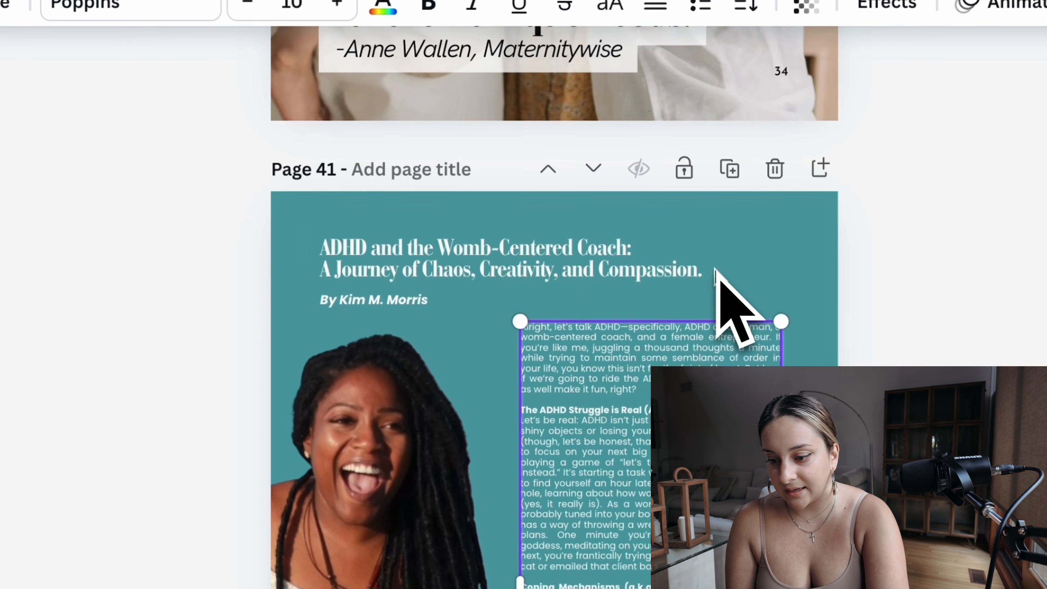
Step: Nudge the article title and byline on page 41 slightly downward, and set the byline's font size to 13
left_click(517, 274)
mouse_move(516, 273)
left_mouse_down()
mouse_move(523, 285)
mouse_move(503, 276)
left_mouse_up()
left_click_drag(377, 326, 385, 340)
left_click(293, 5)
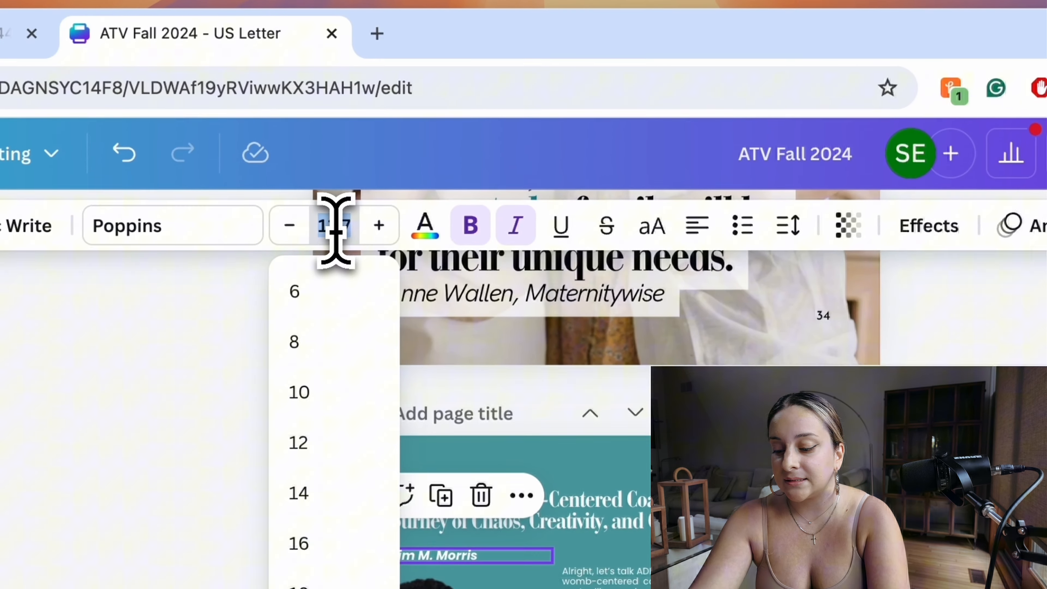
type("13")
key("Return")
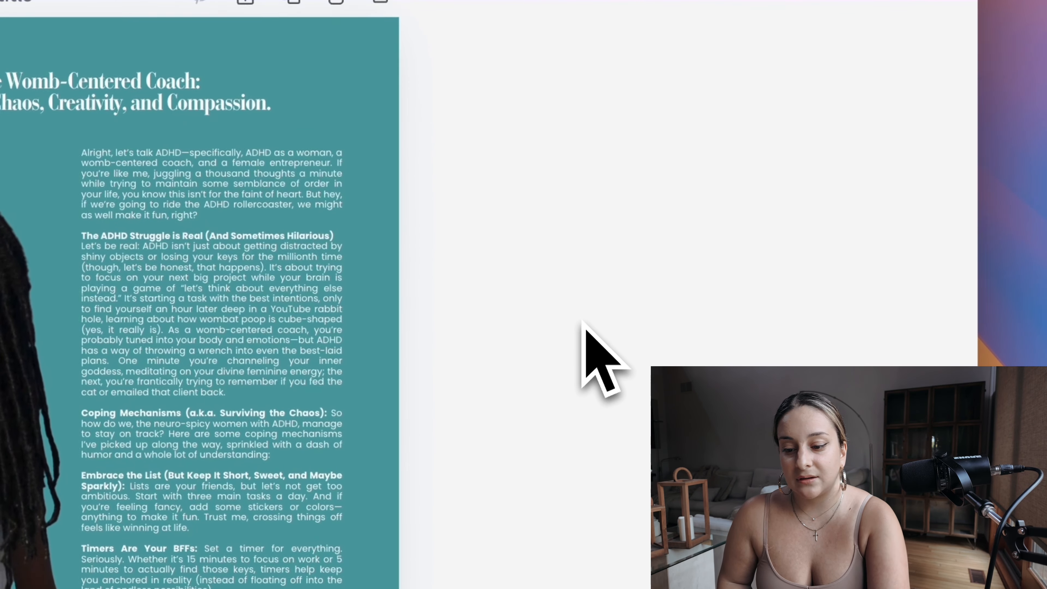
Step: Delete the blank lines above the first paragraph of the body text block on page 42
scroll(583, 355, "down", 10)
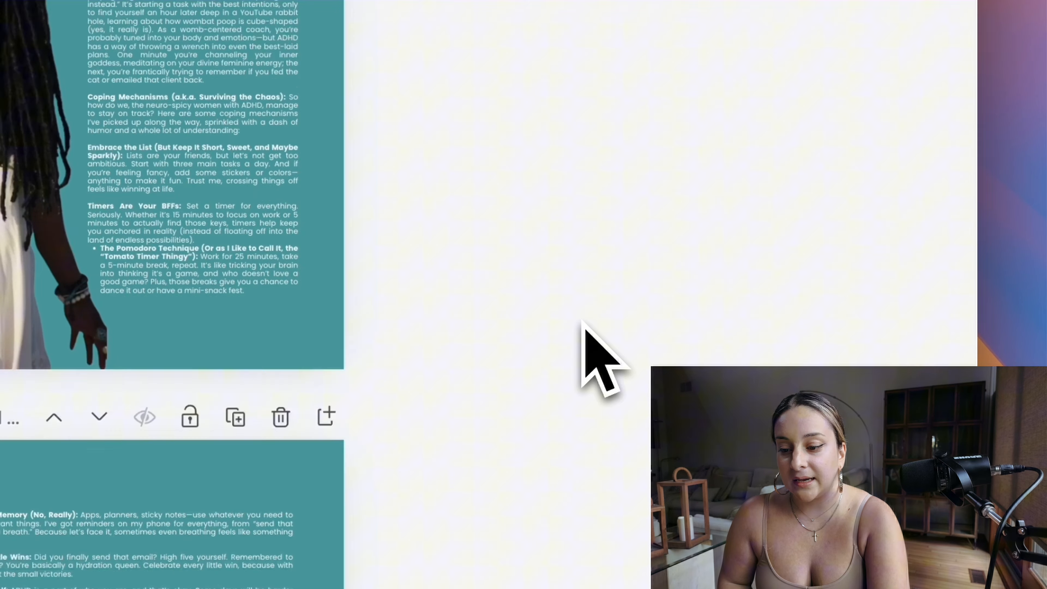
left_click(256, 363)
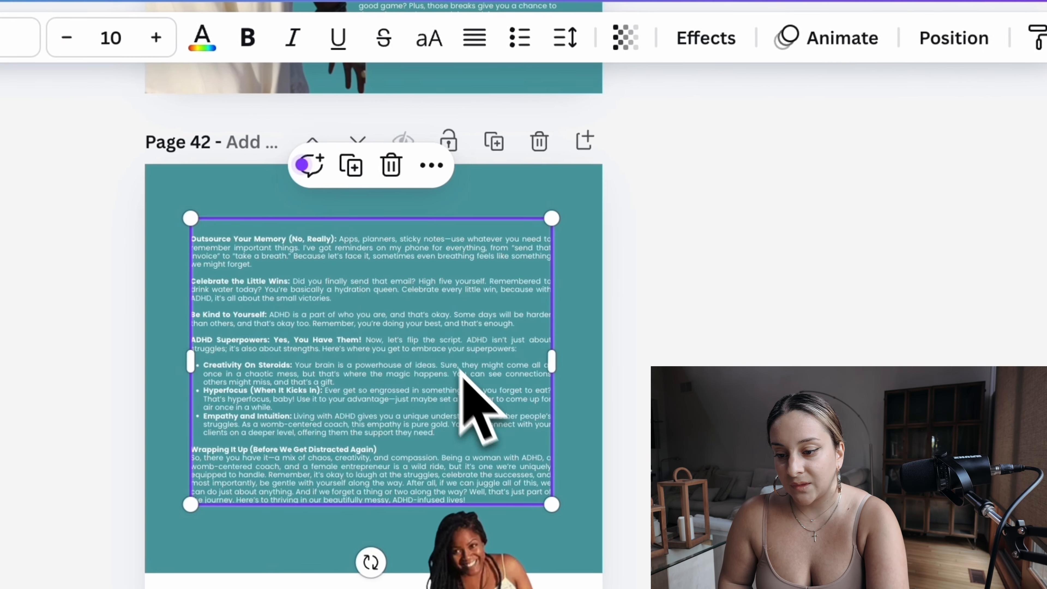
left_click(109, 223)
key("BackSpace")
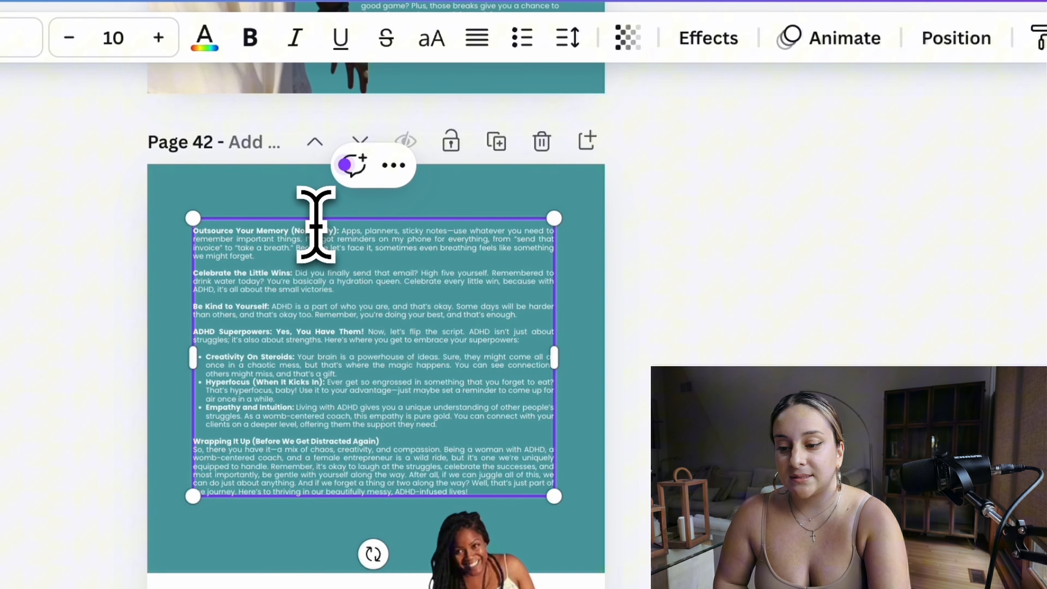
key("BackSpace")
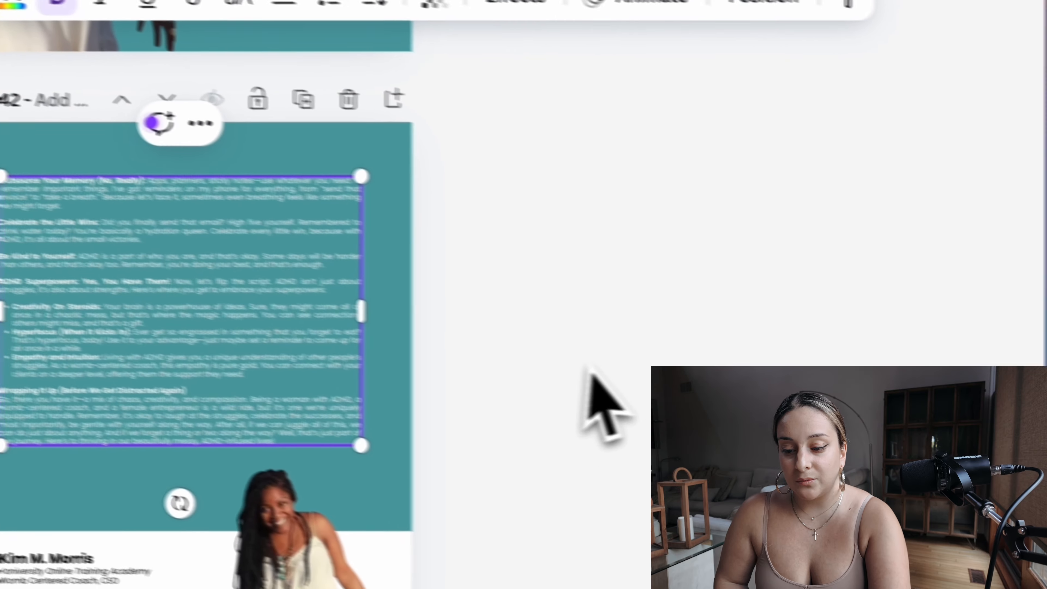
left_click(781, 419)
scroll(520, 364, "down", 2)
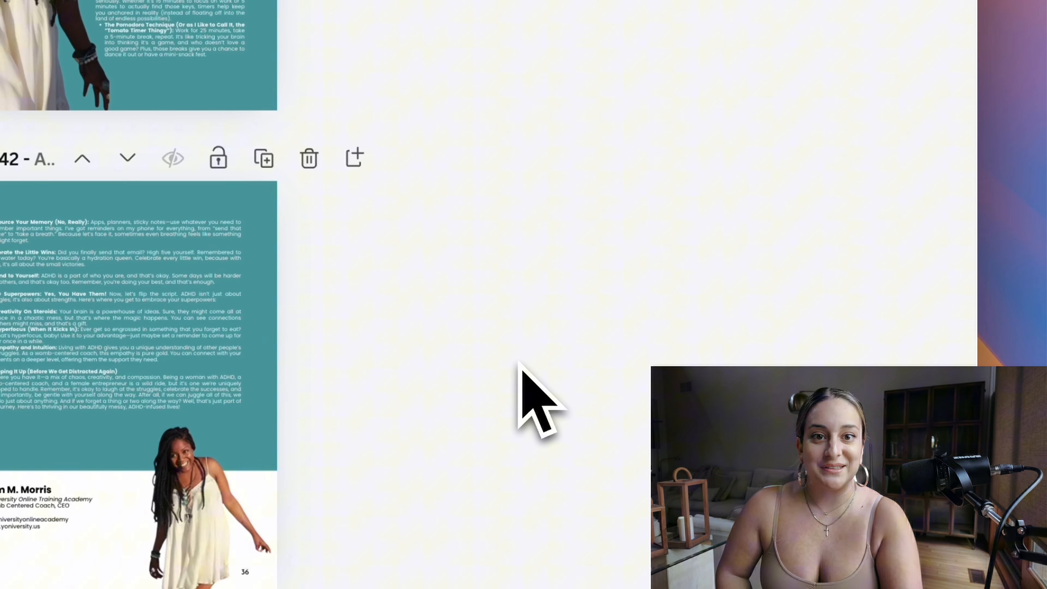
scroll(548, 357, "down", 2)
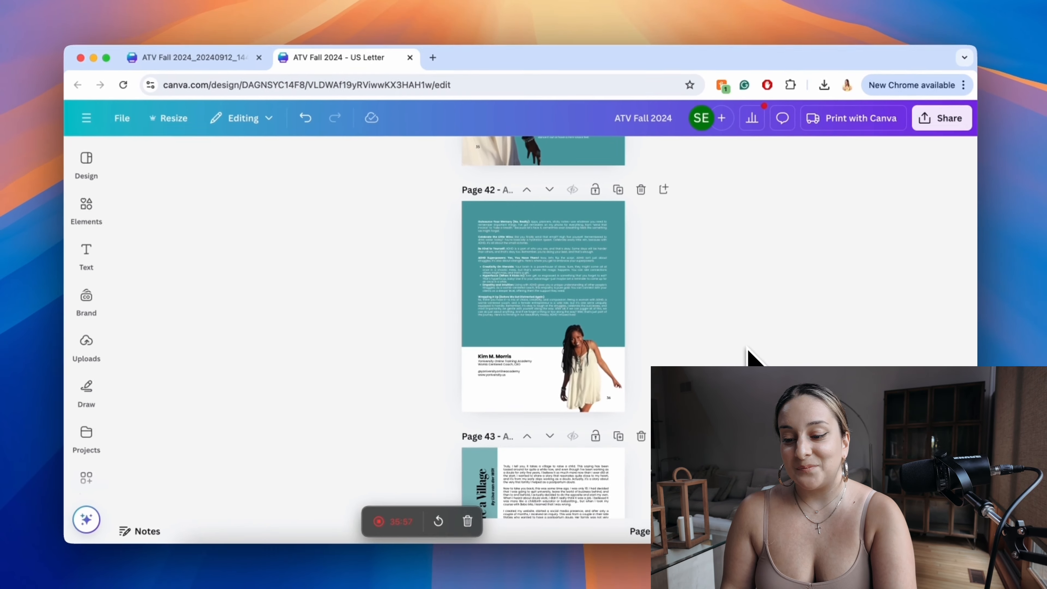